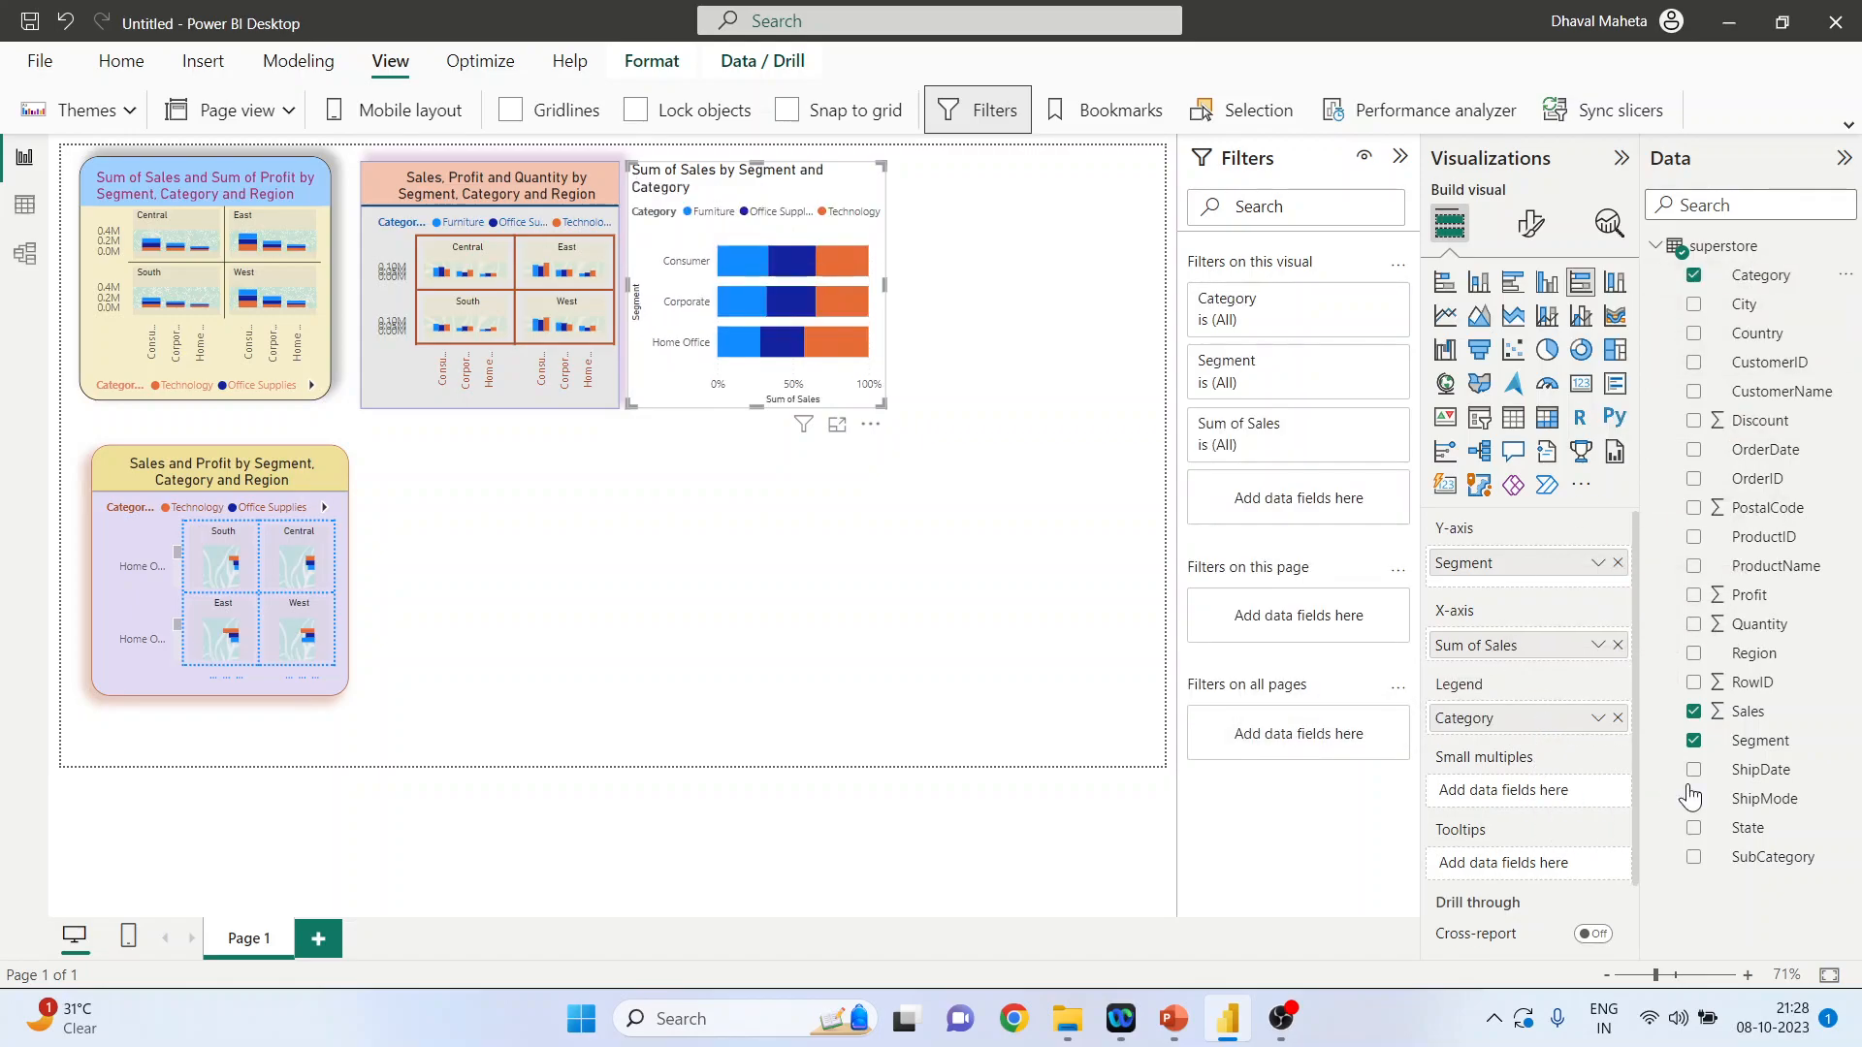
# Split the segment sales chart into small multiples by ShipMode and show it in focus mode
pyautogui.moveTo(1758, 803); pyautogui.dragTo(1538, 795)
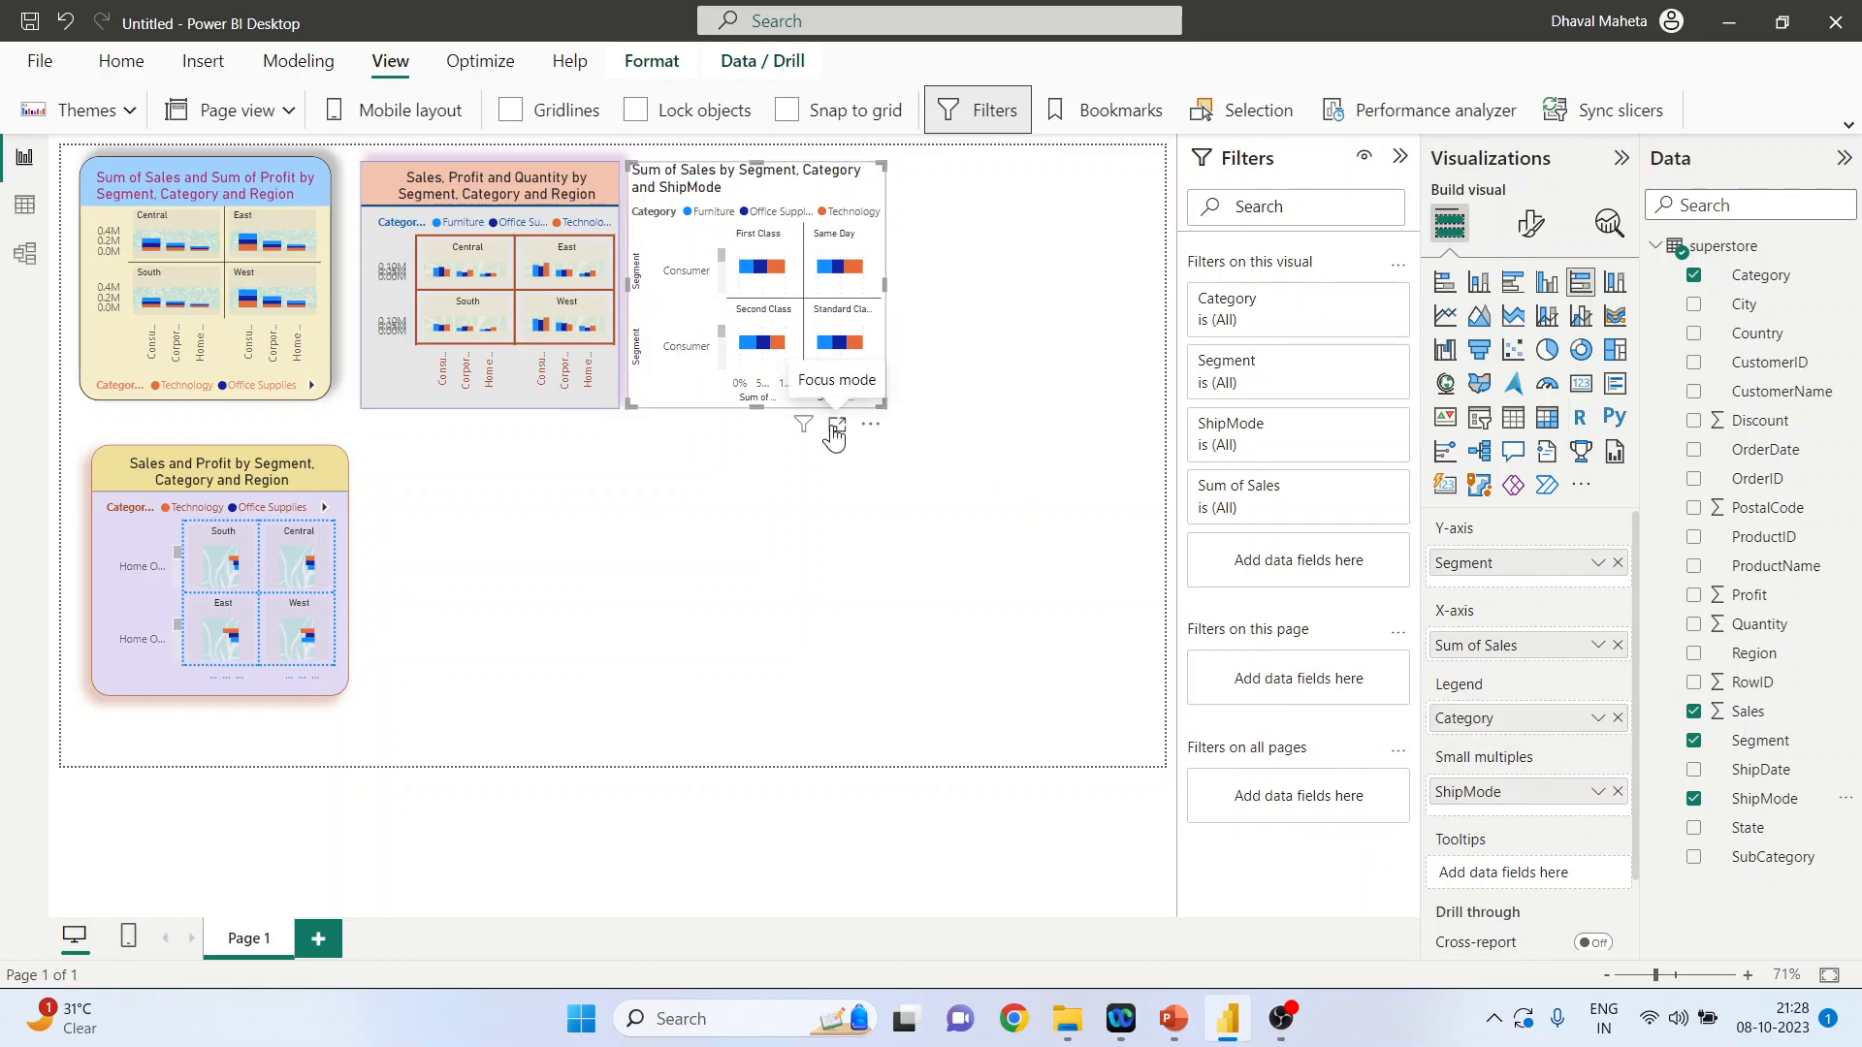
pyautogui.click(835, 427)
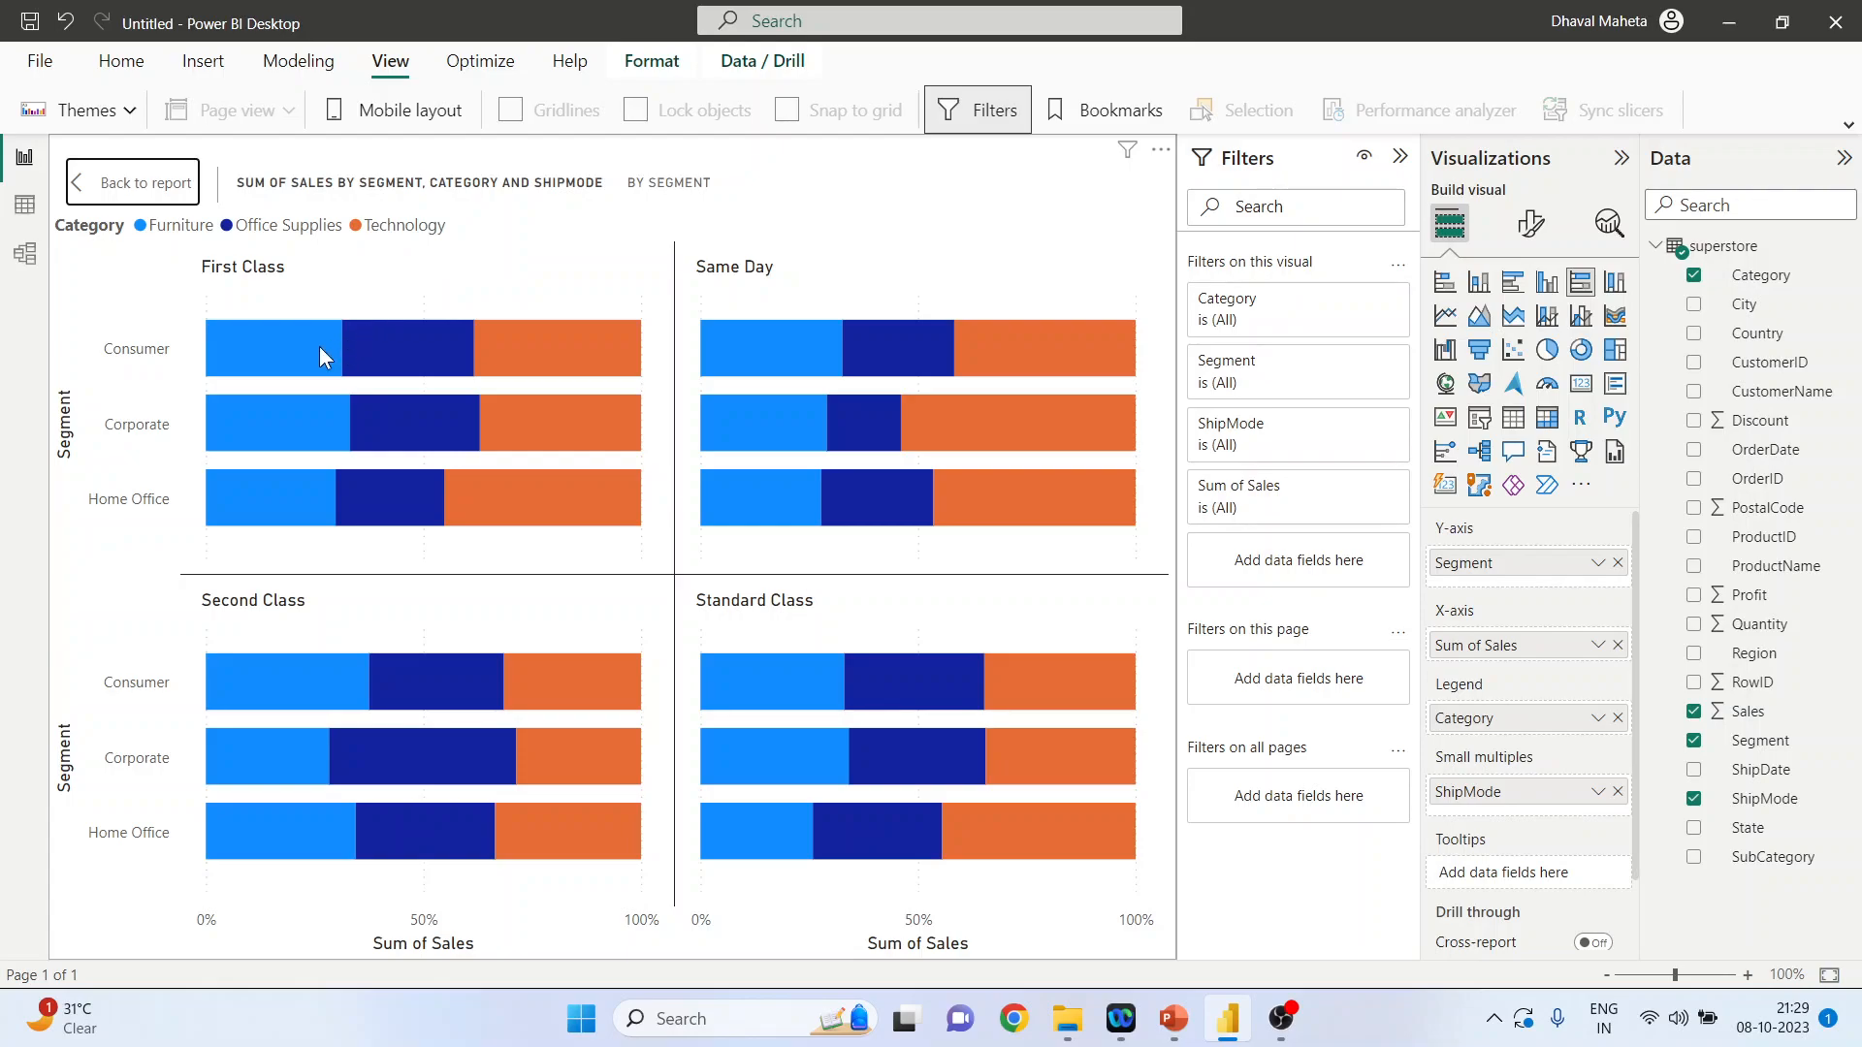
pyautogui.moveTo(282, 353)
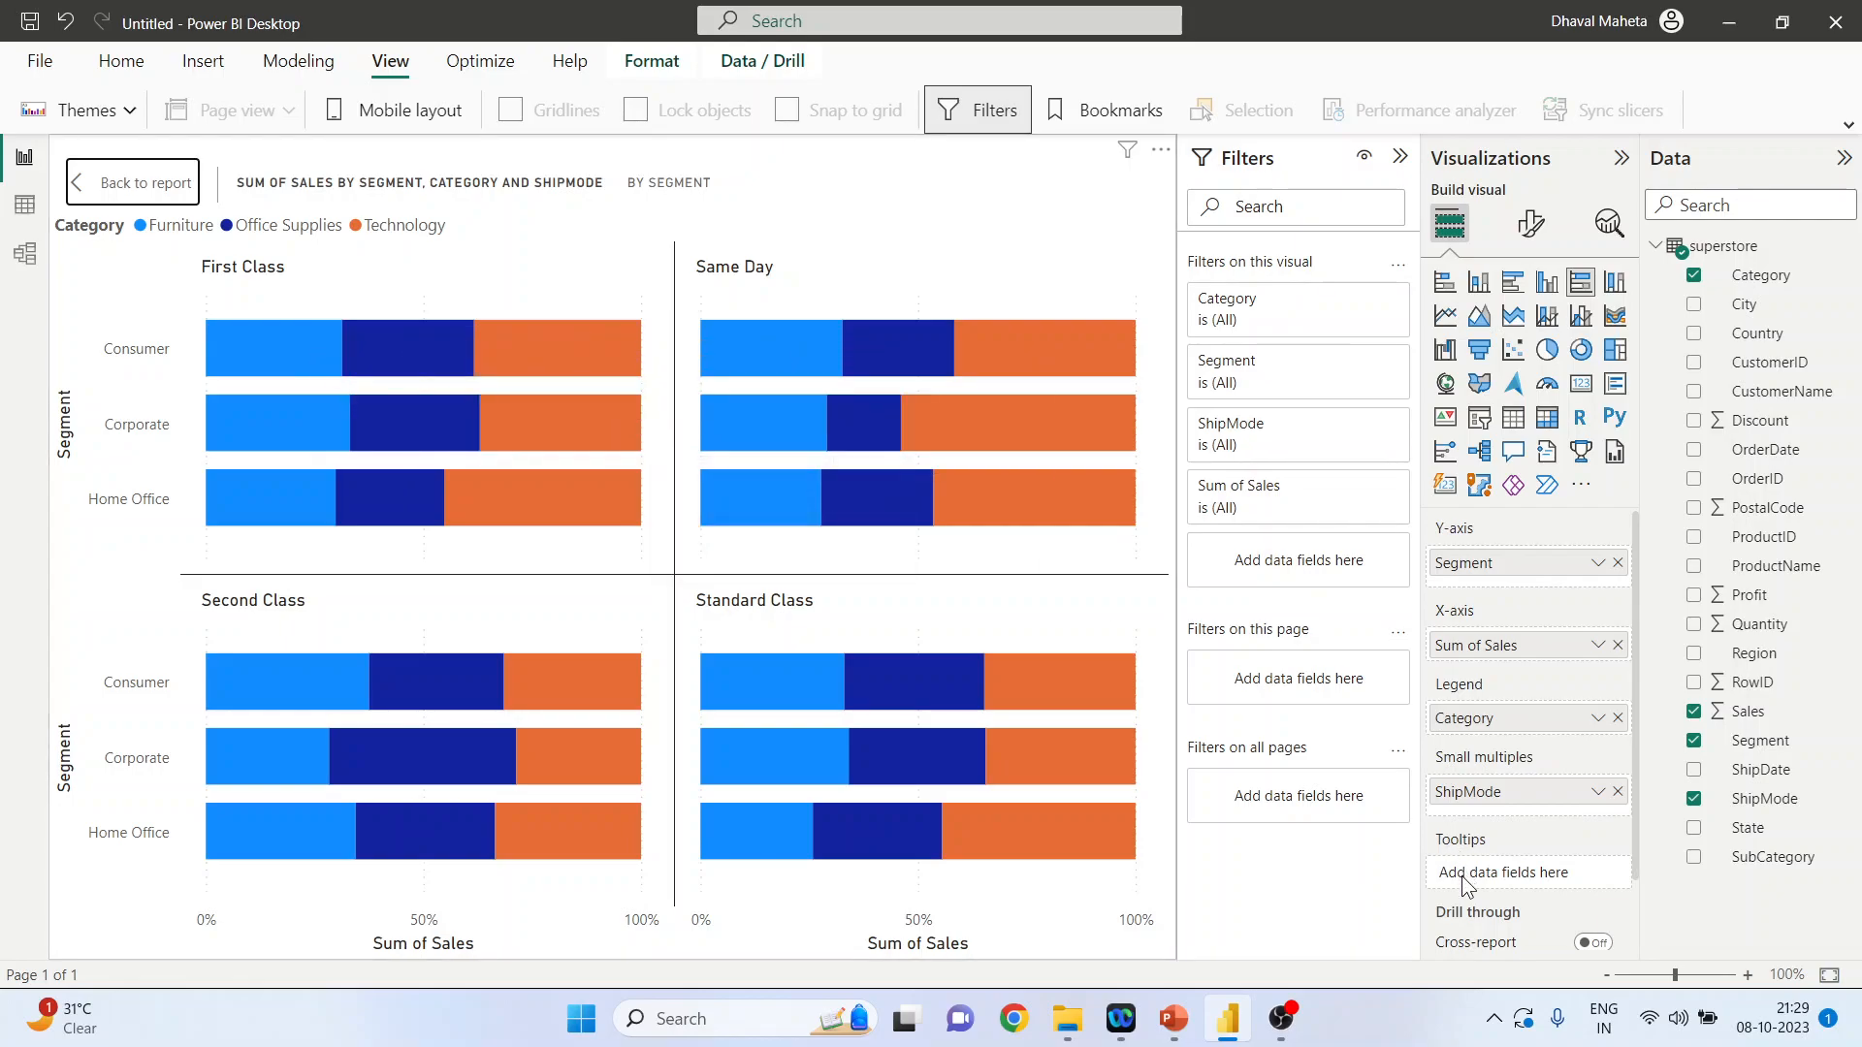
# Add Quantity and Profit to the chart's tooltips, after trying Region there and removing it
pyautogui.moveTo(1746, 626); pyautogui.dragTo(1550, 869)
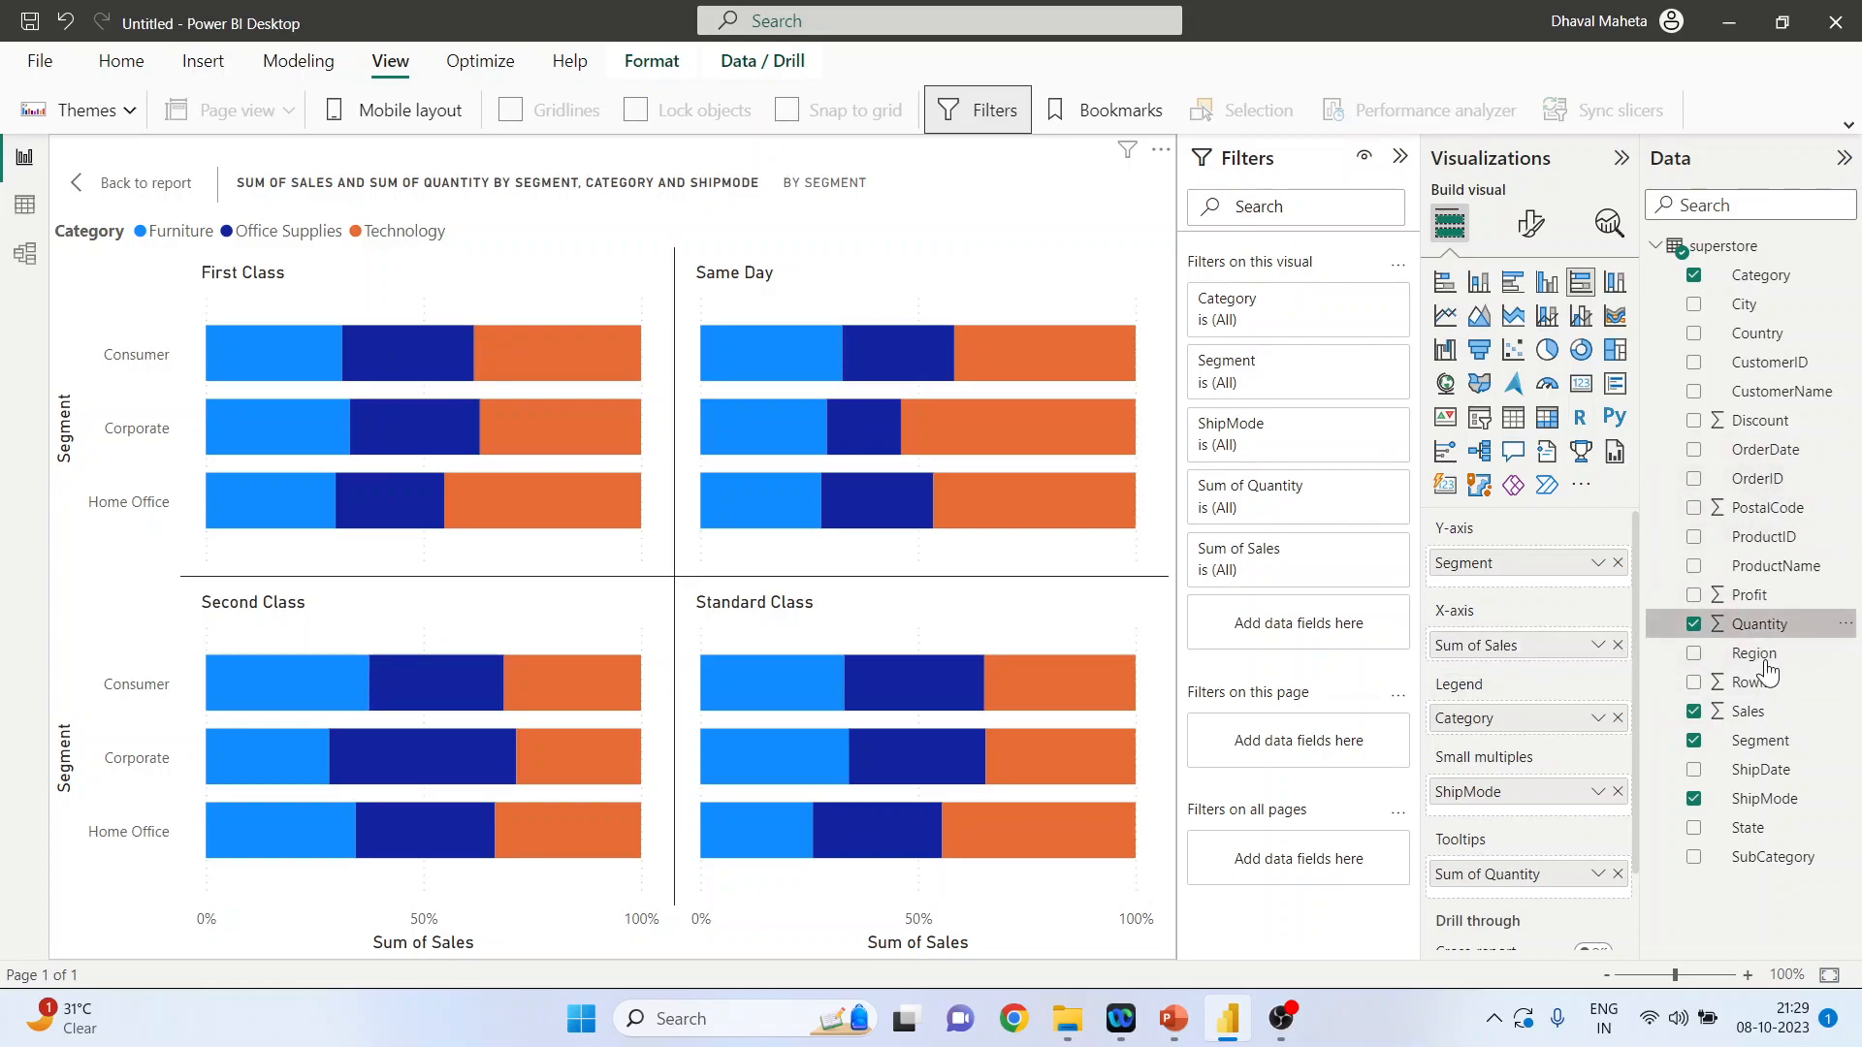
pyautogui.moveTo(1763, 665); pyautogui.dragTo(1531, 902)
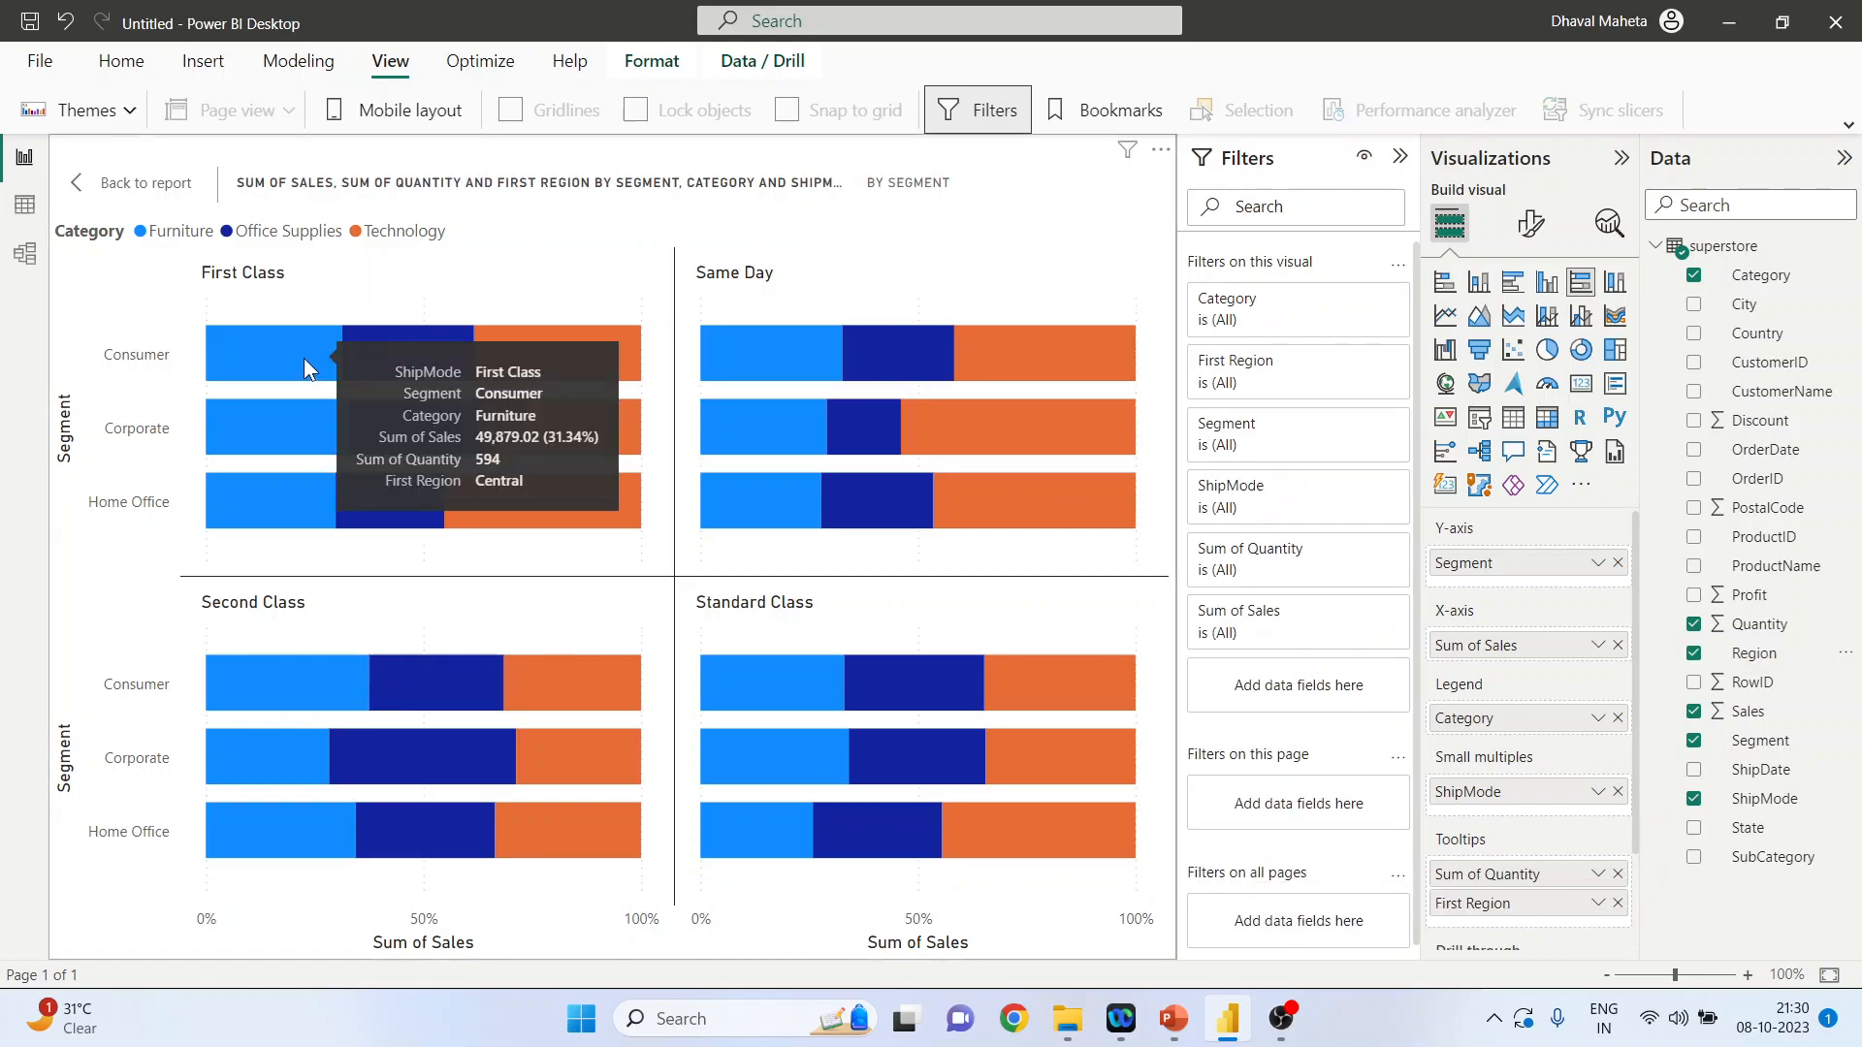
pyautogui.click(1618, 903)
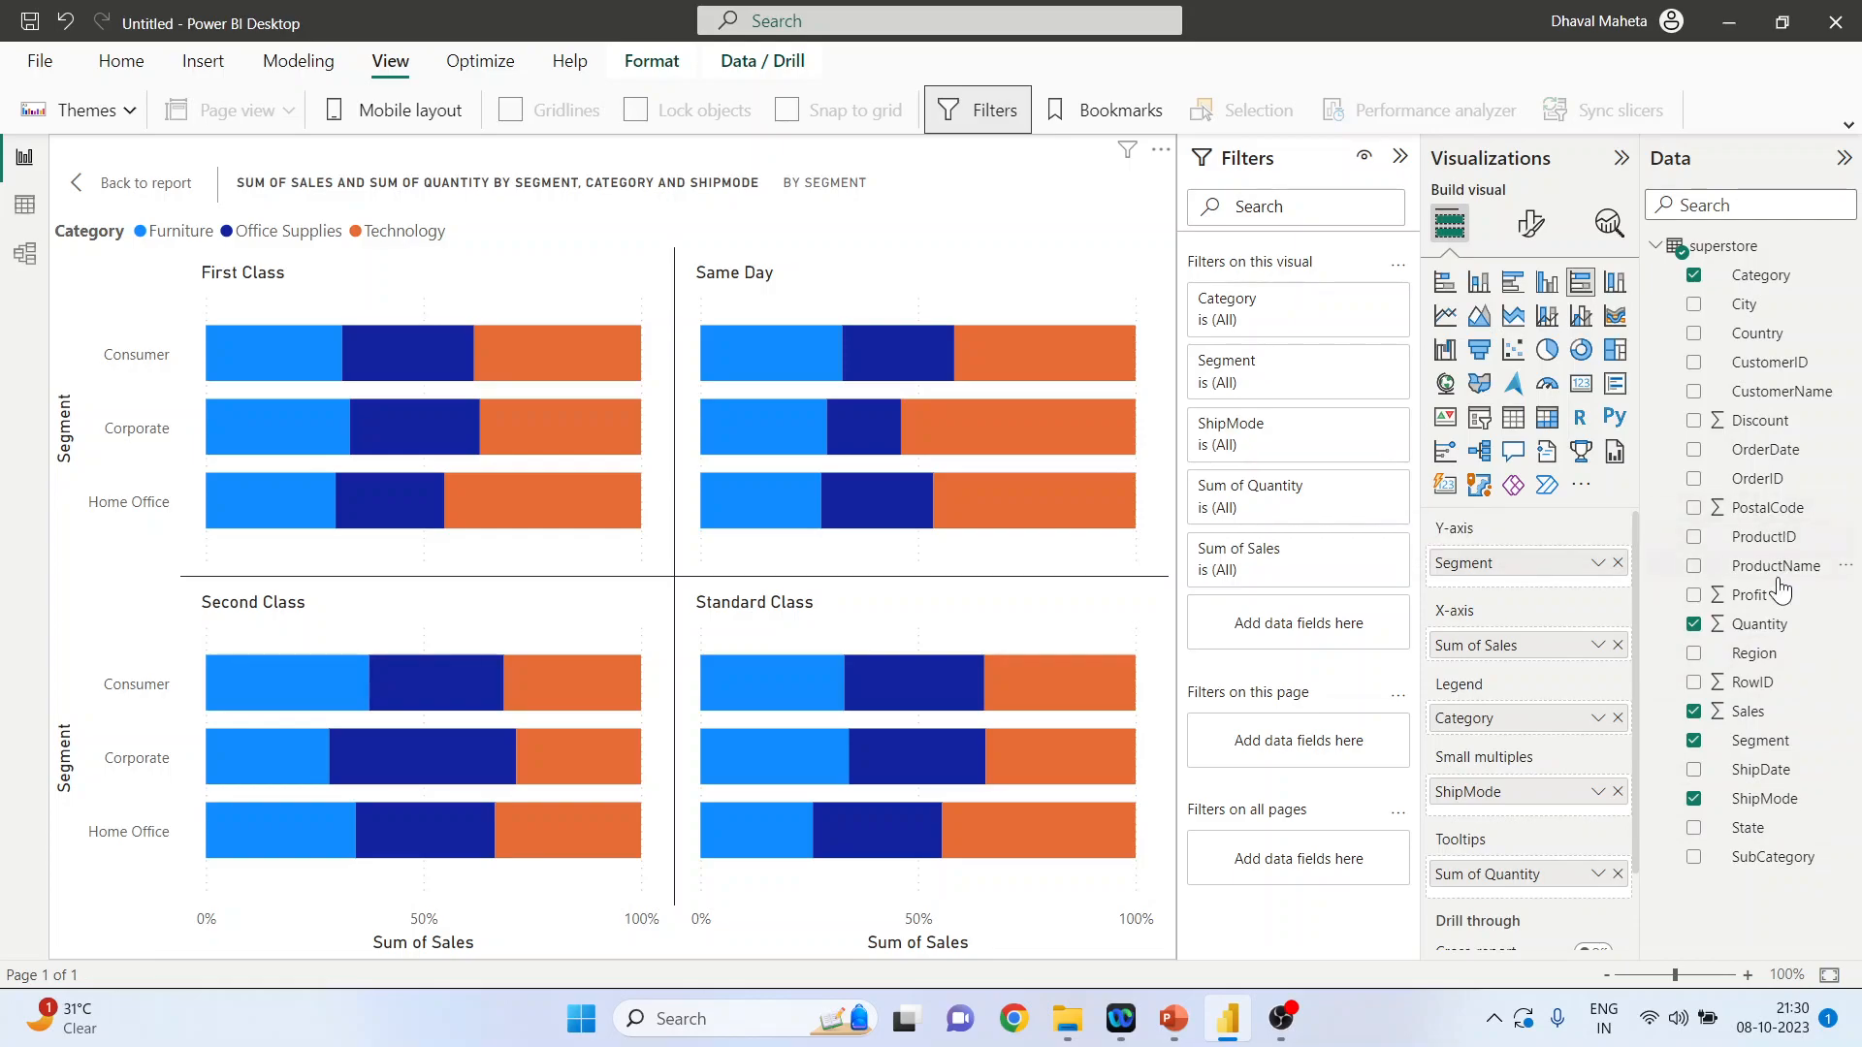
pyautogui.moveTo(1751, 595); pyautogui.dragTo(1542, 900)
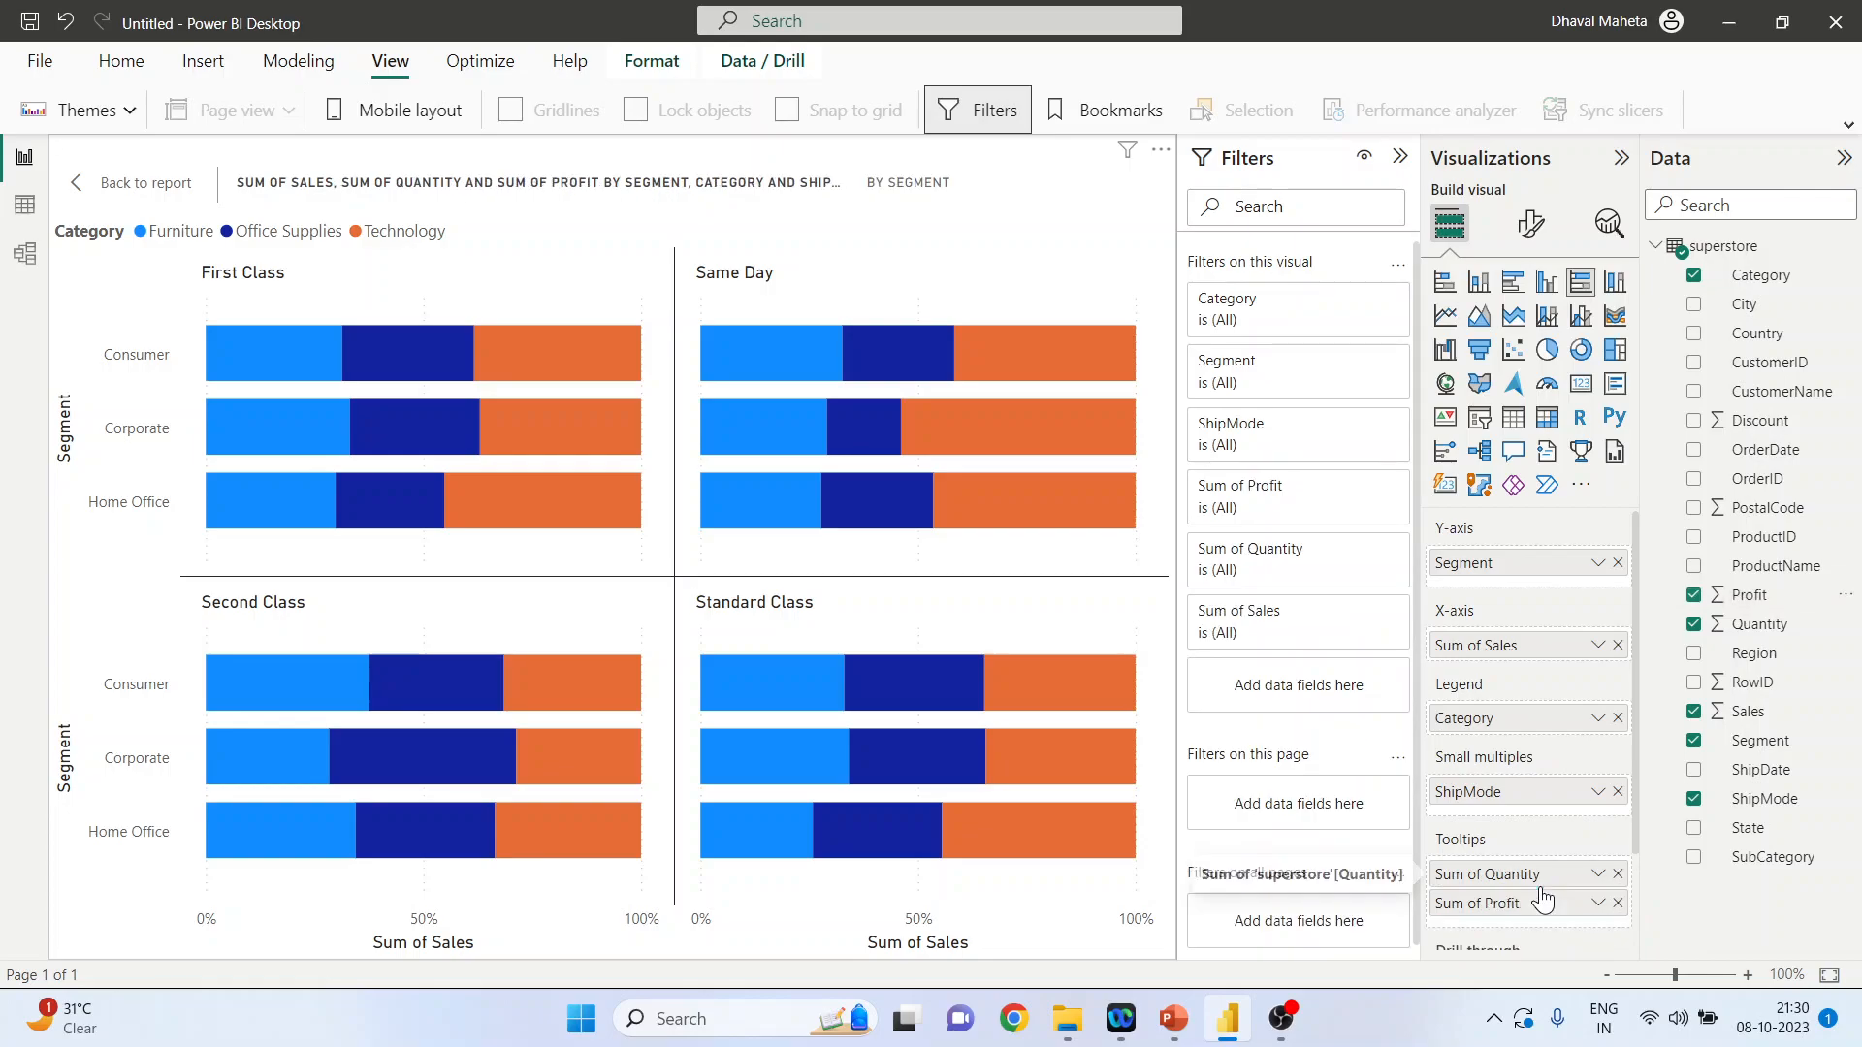
pyautogui.moveTo(288, 368)
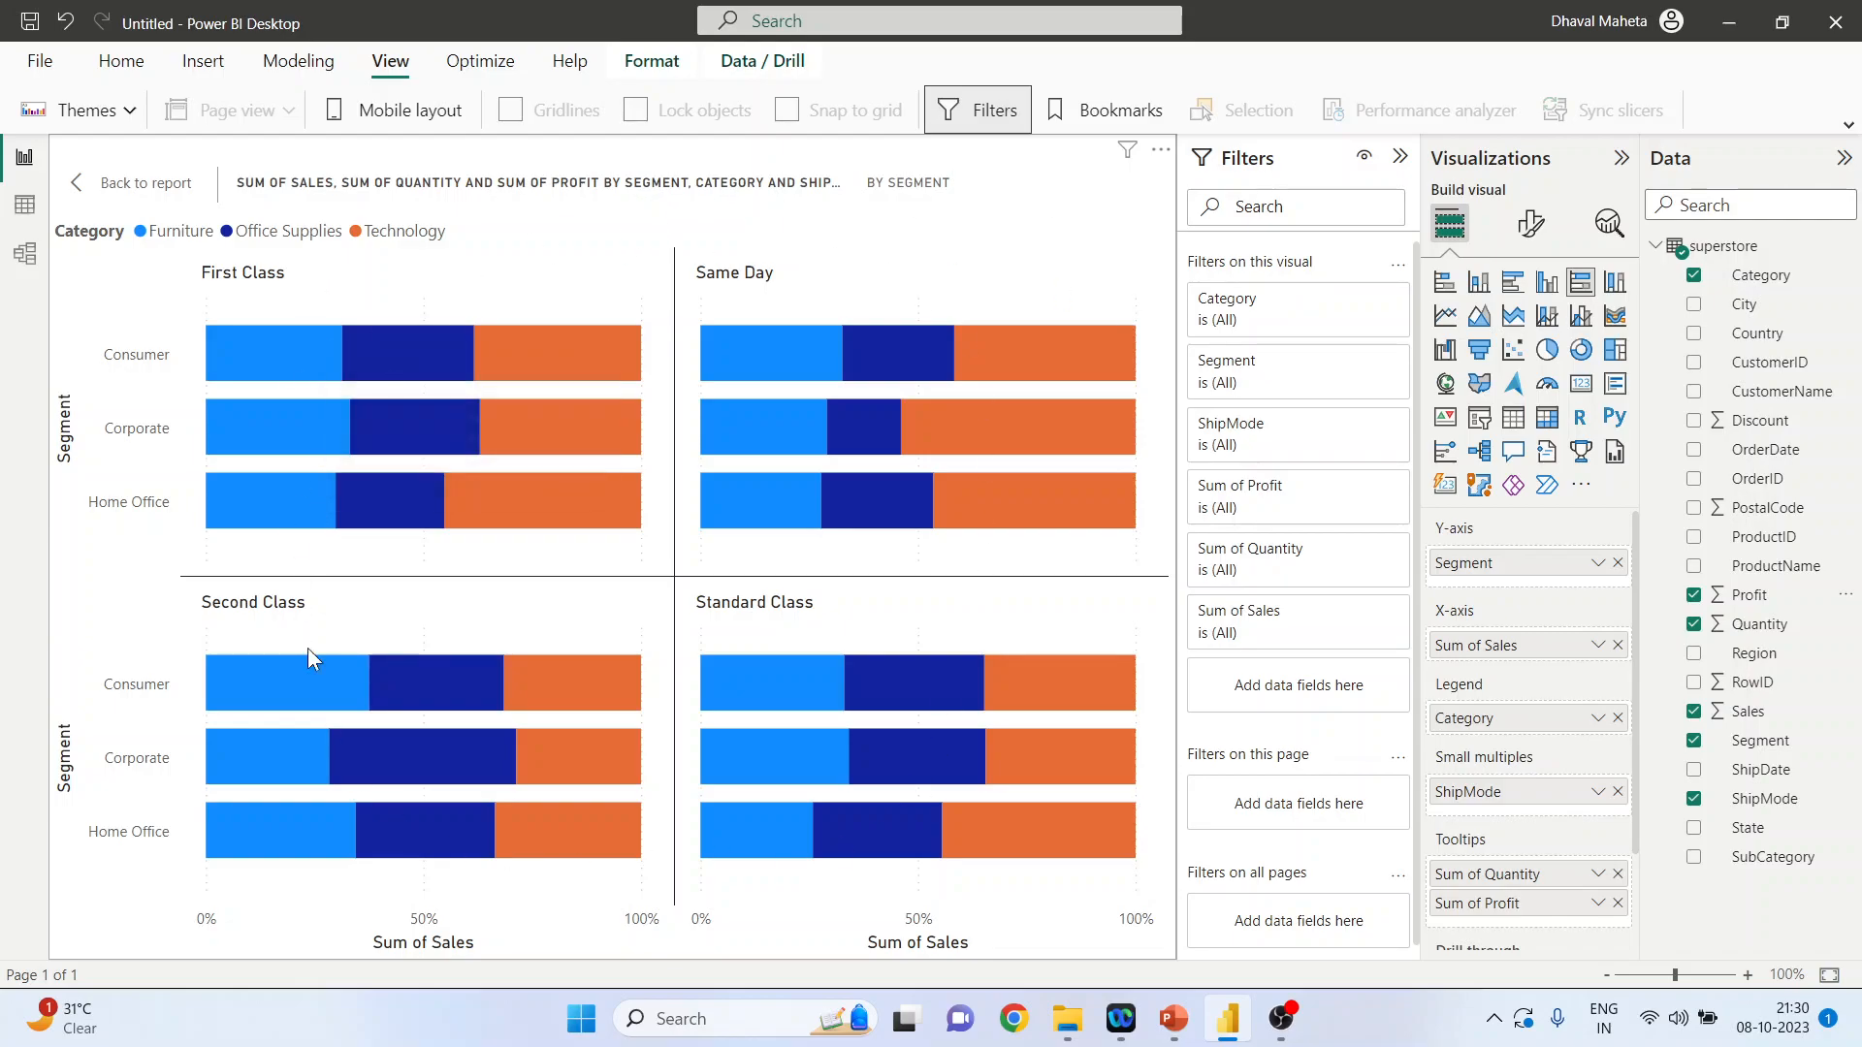
# Format the Y-axis values with font size 14, bold and italic
pyautogui.click(1540, 225)
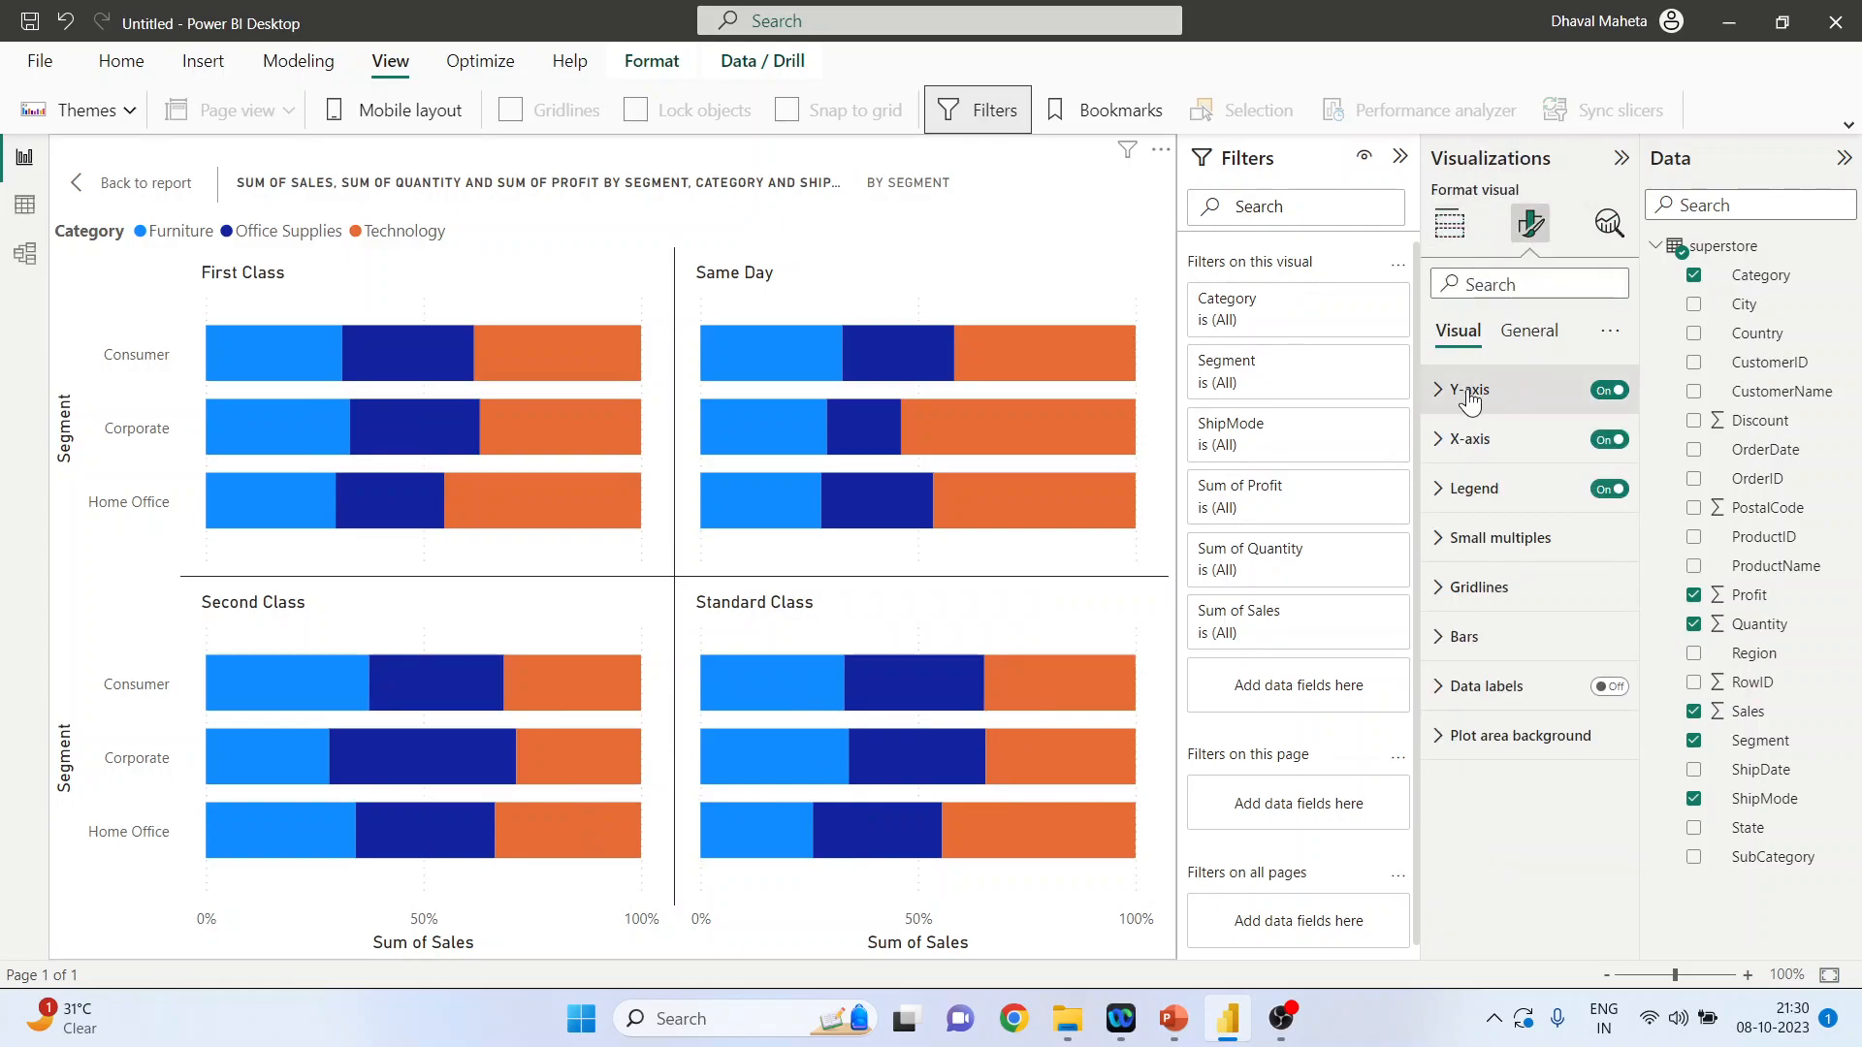
pyautogui.click(1438, 391)
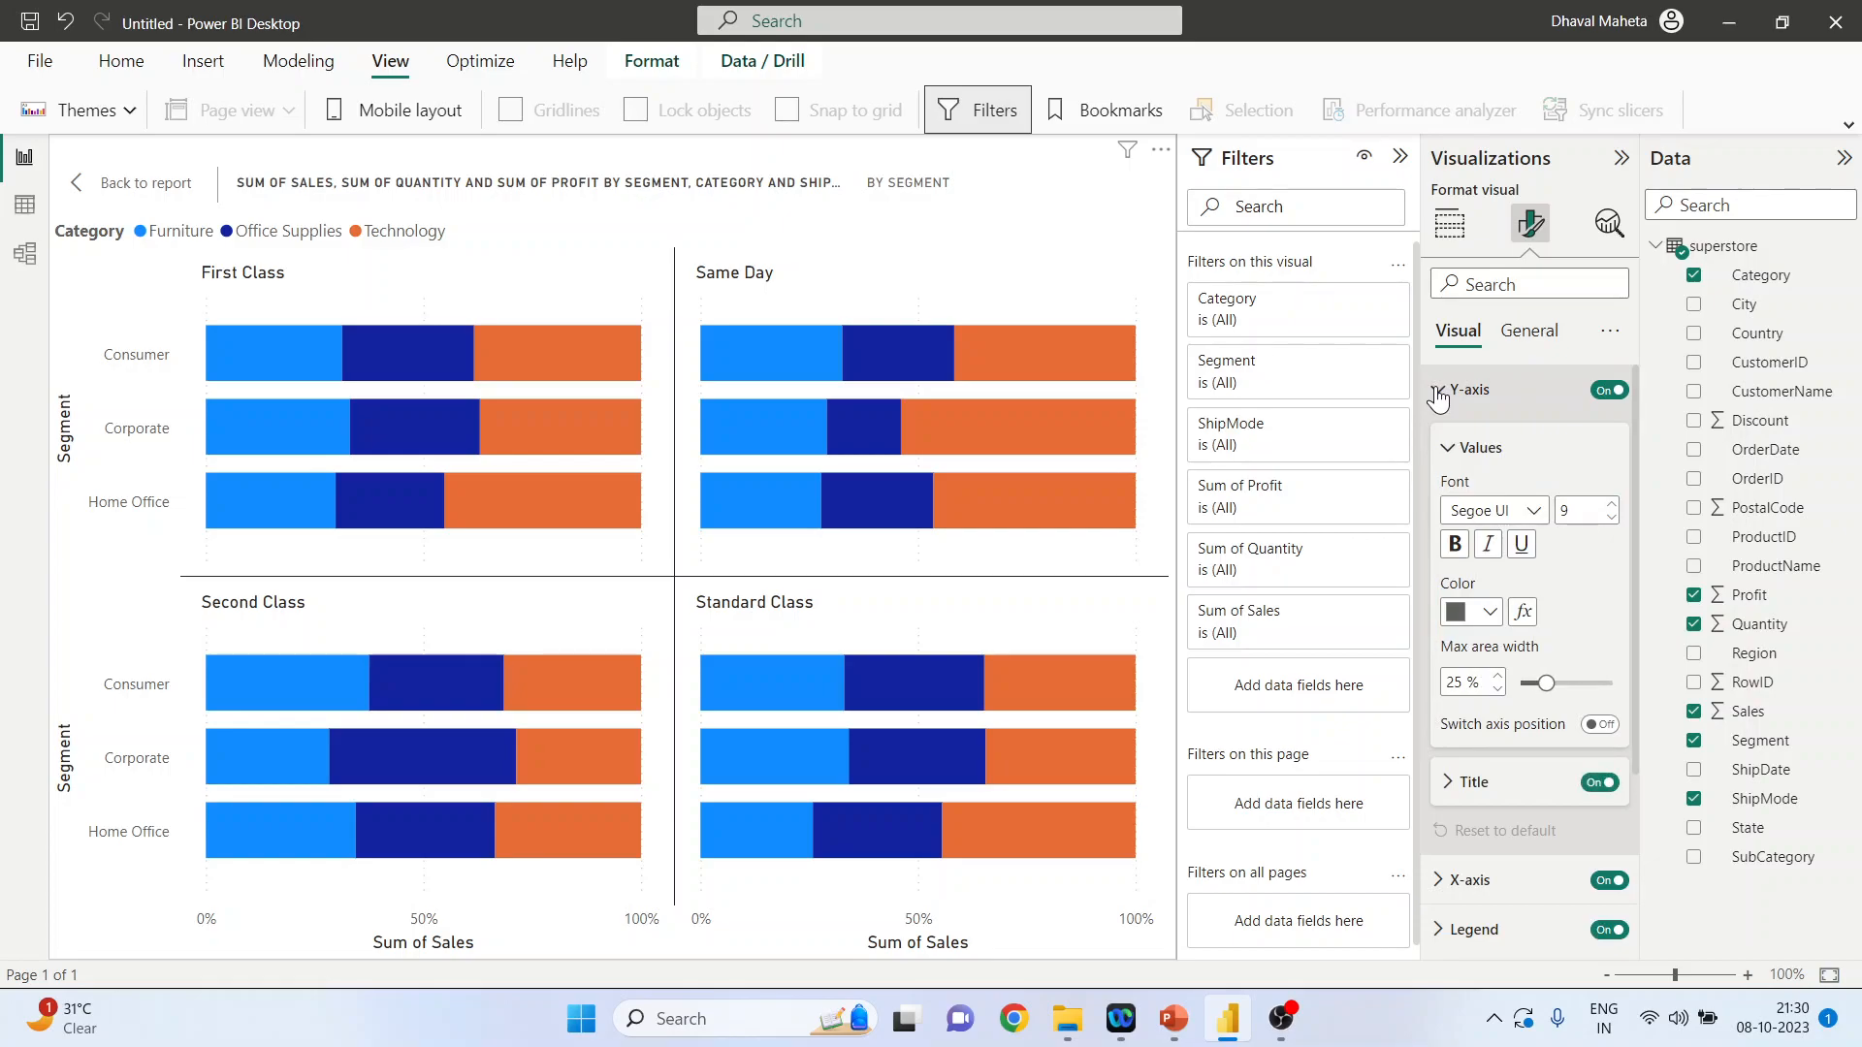
pyautogui.click(1438, 391)
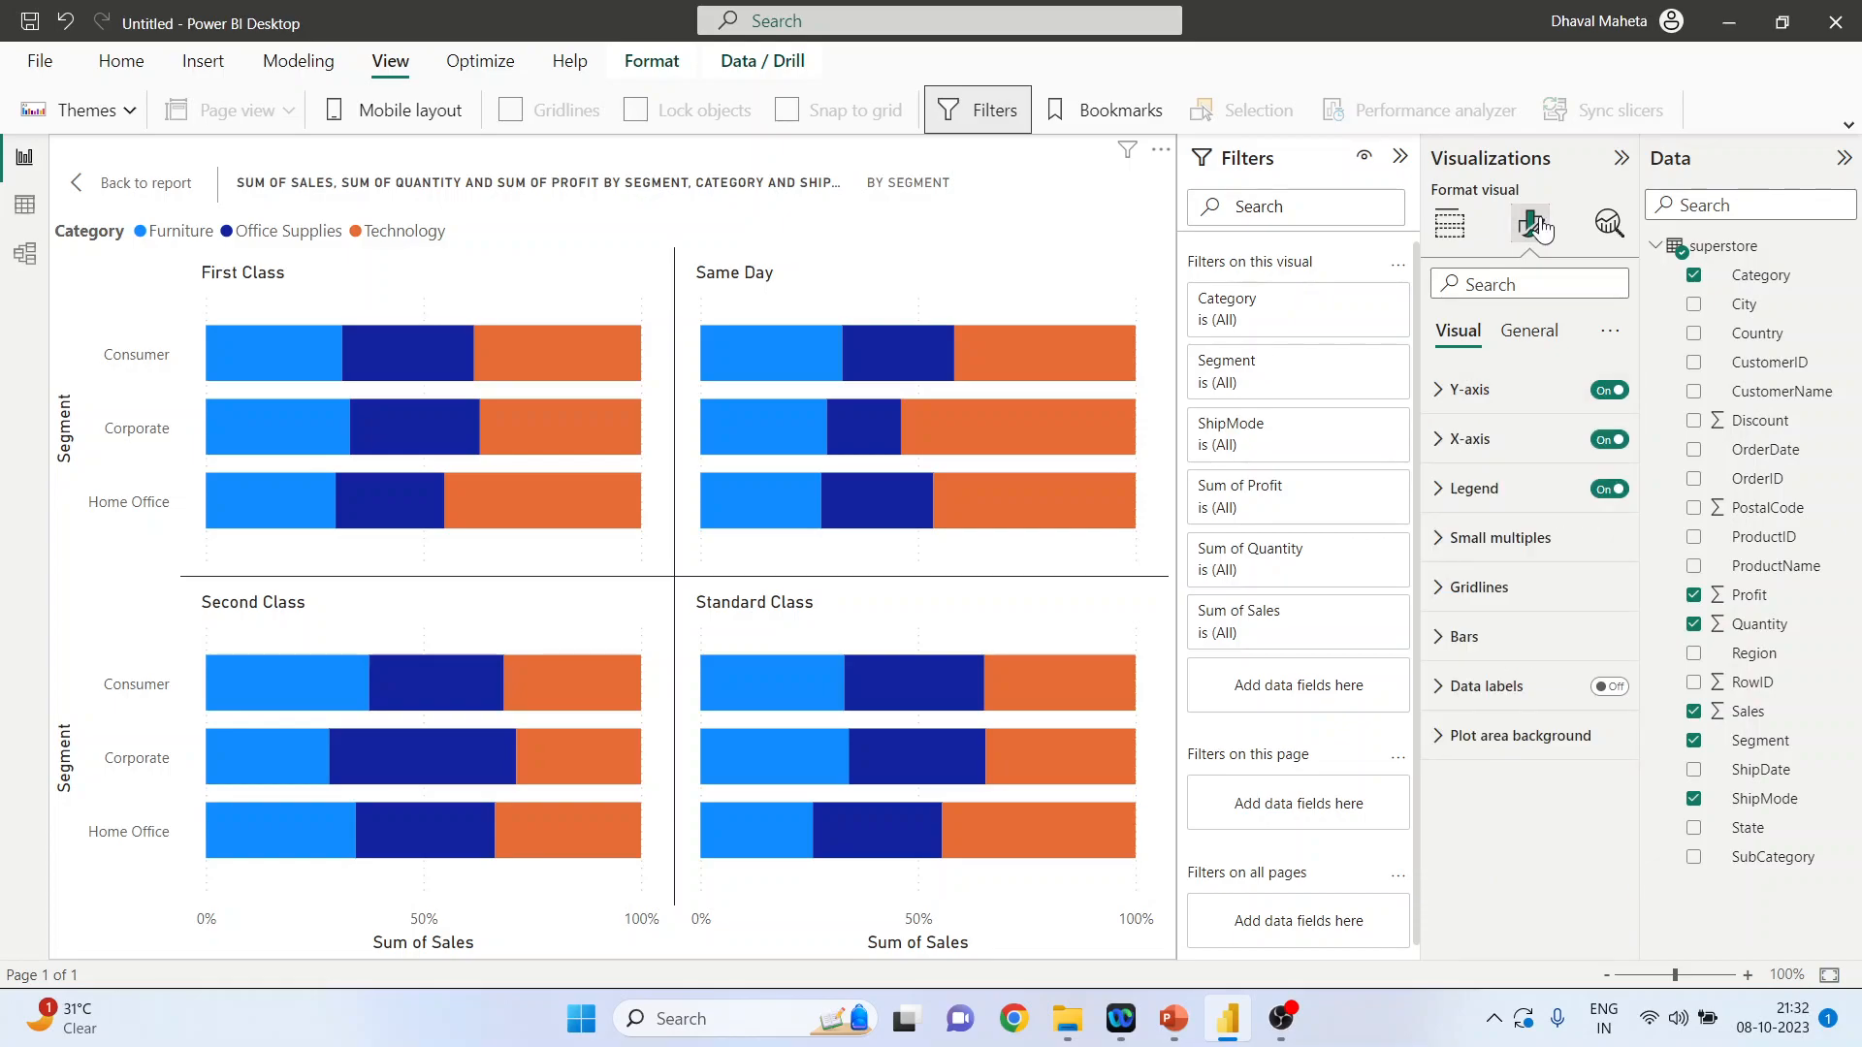
pyautogui.click(1441, 393)
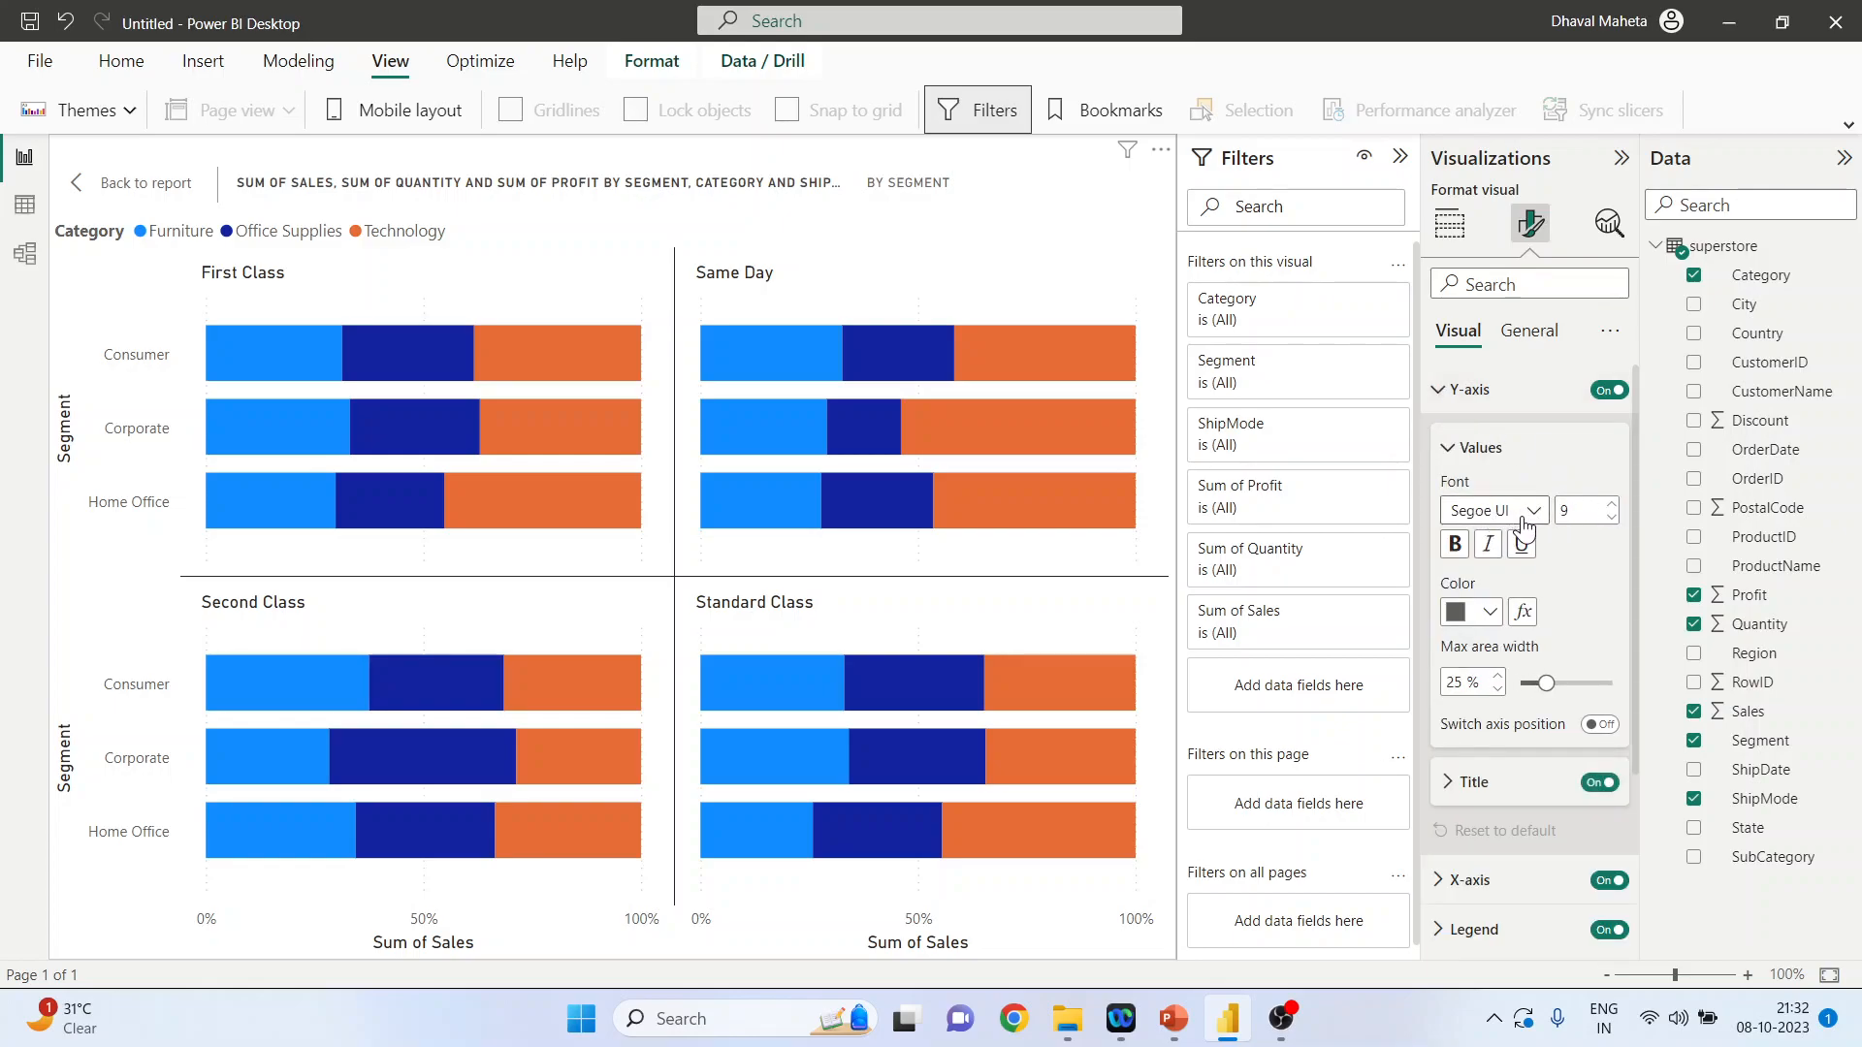
pyautogui.click(1611, 508)
pyautogui.click(1611, 508)
pyautogui.click(1611, 508)
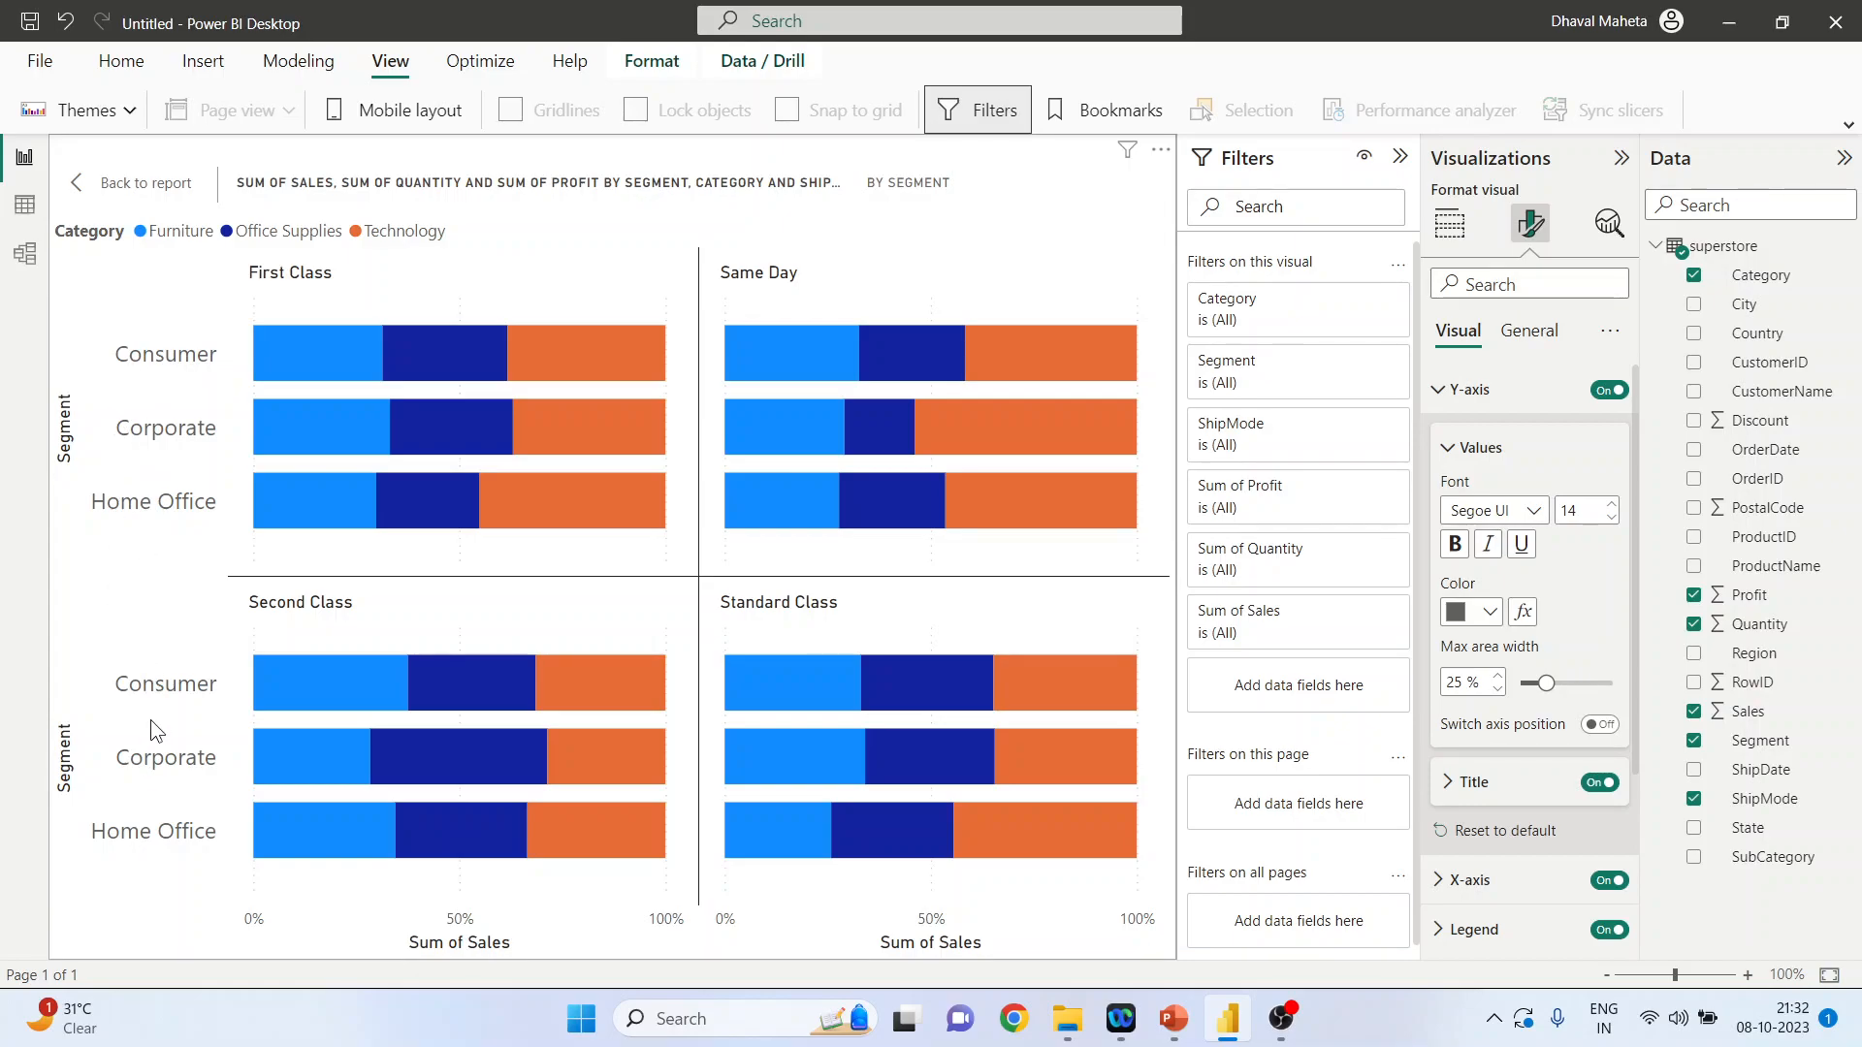
pyautogui.click(1460, 547)
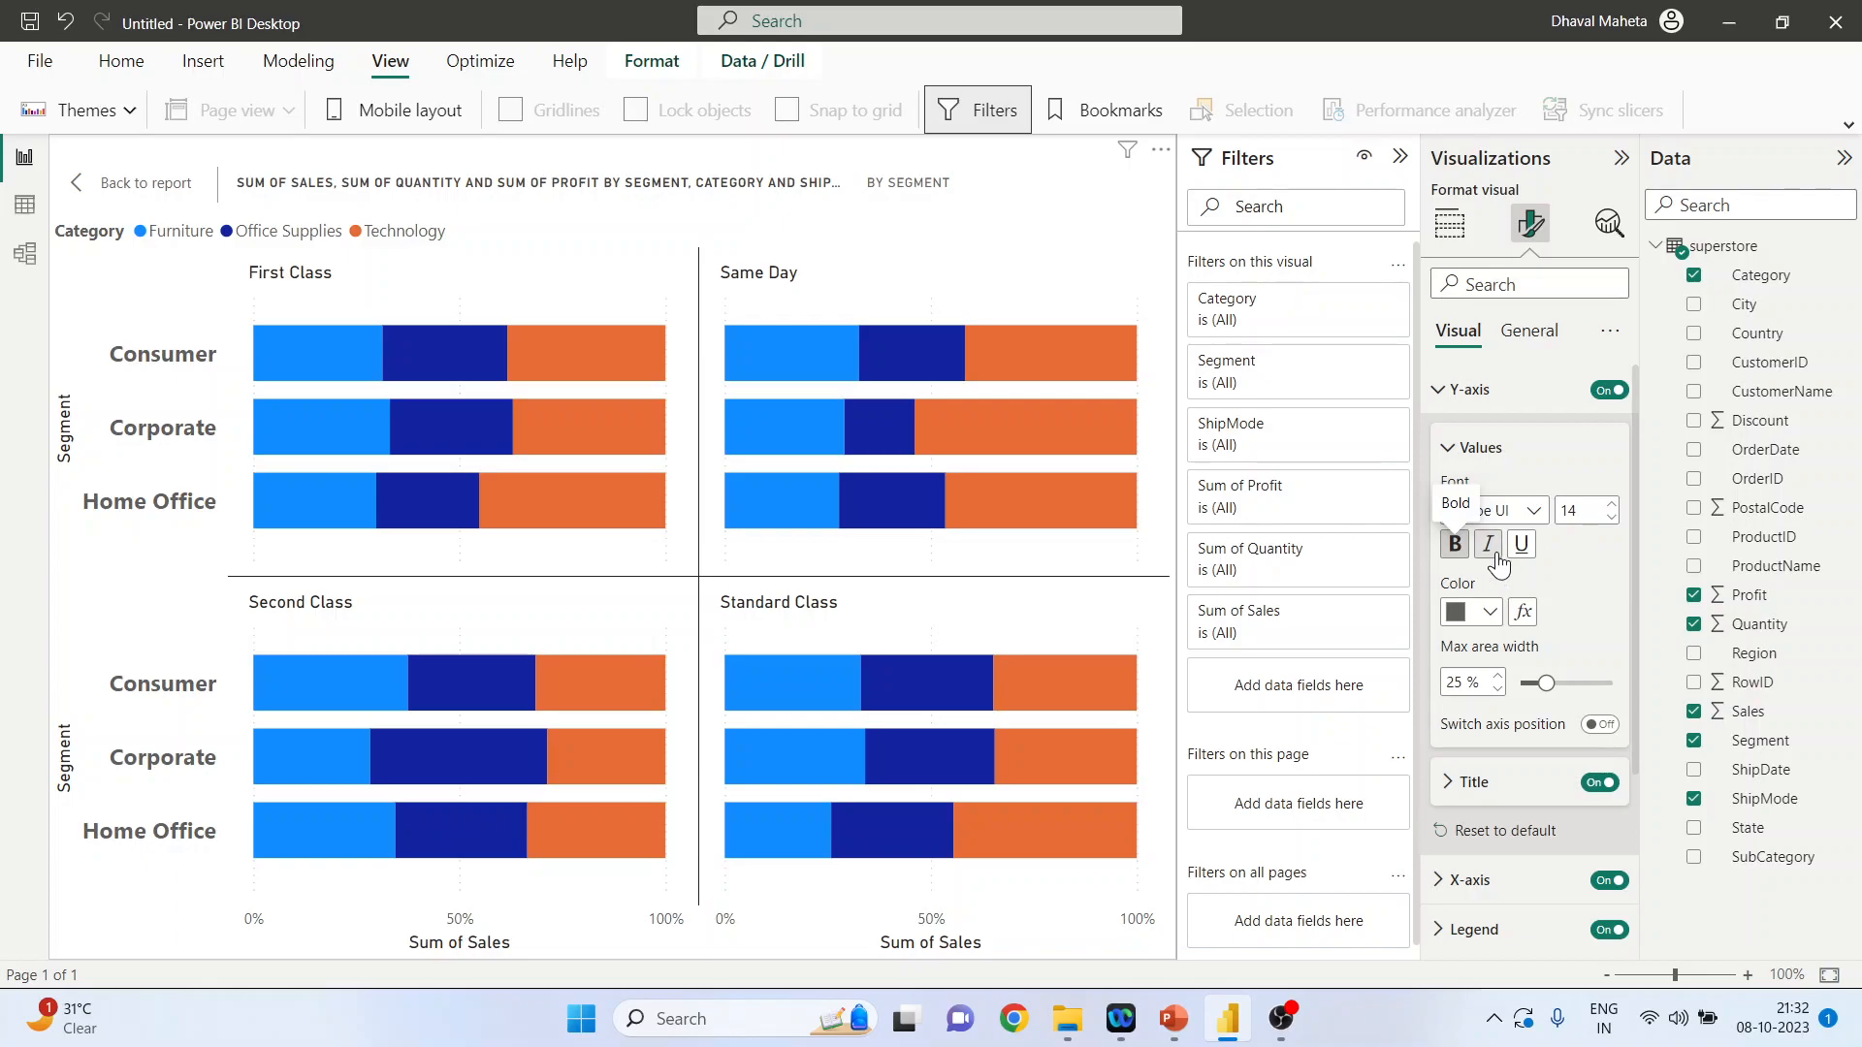
pyautogui.click(1491, 555)
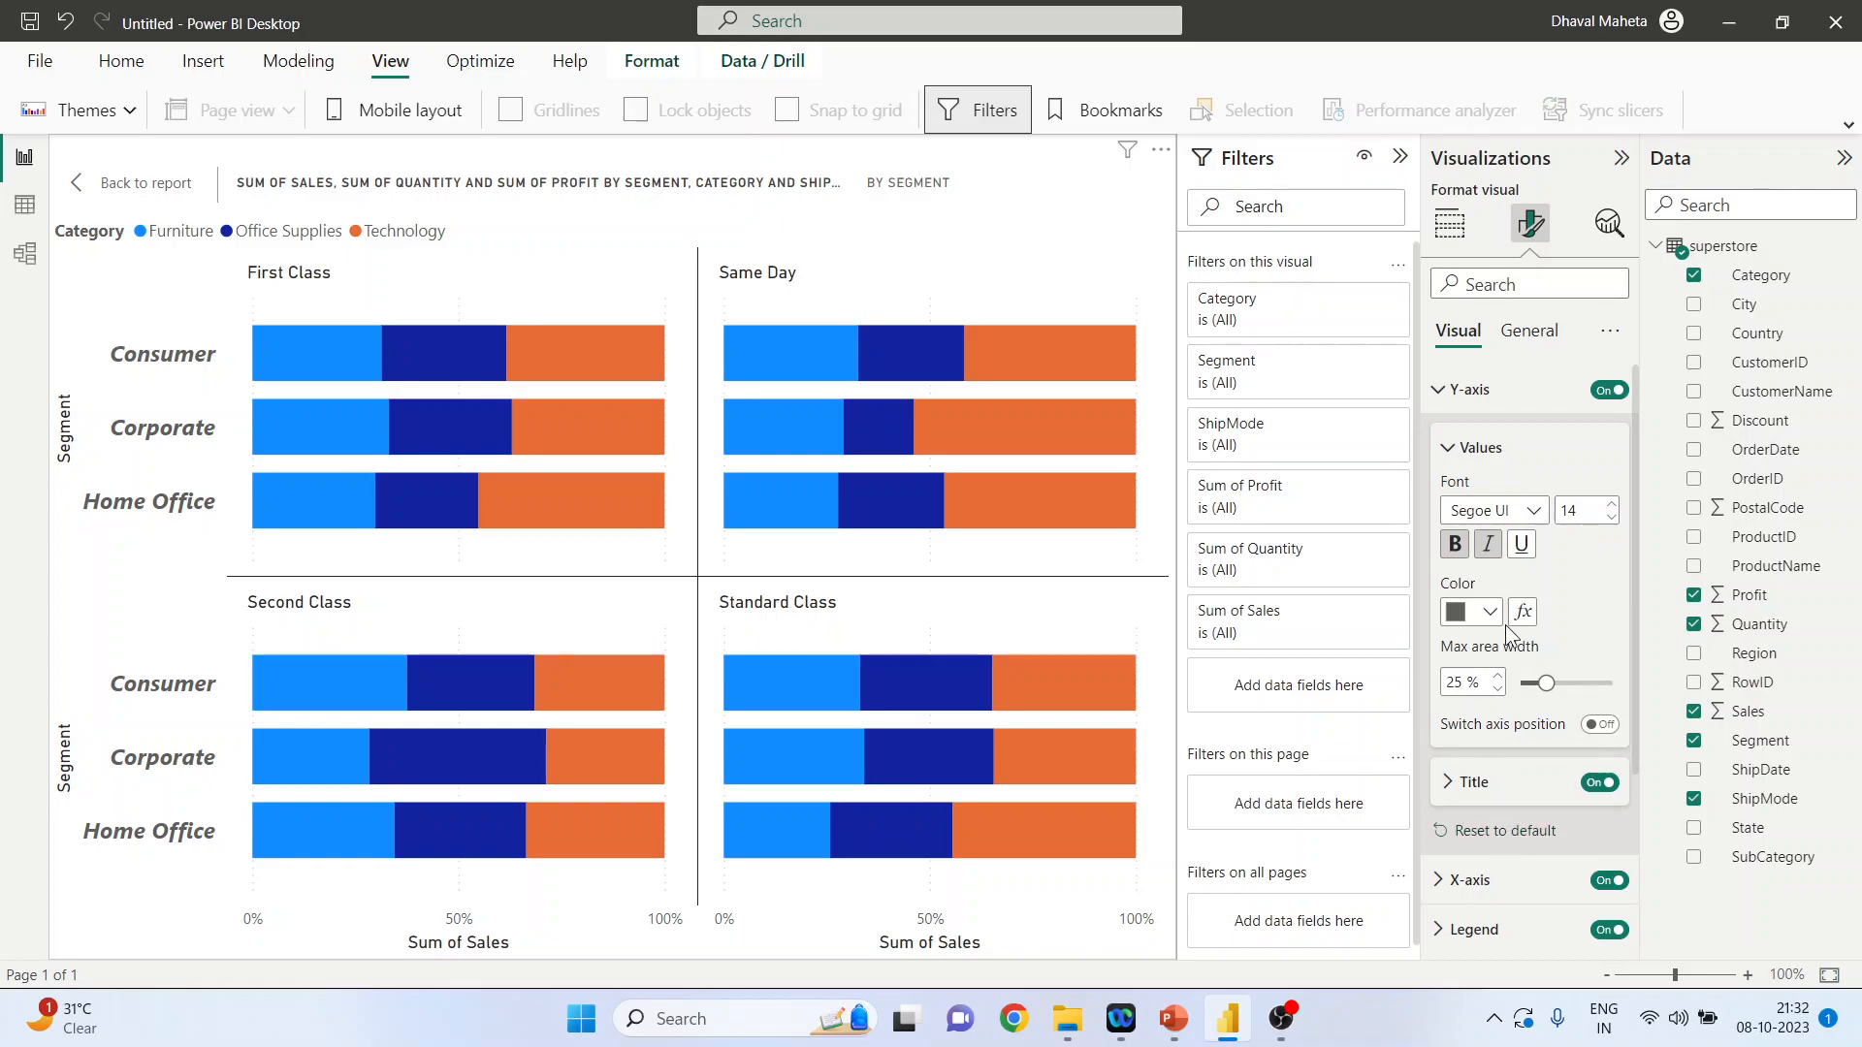
# Reduce the font size of the Y-axis values to 9
pyautogui.click(1612, 518)
pyautogui.click(1612, 518)
pyautogui.click(1612, 518)
pyautogui.click(1612, 517)
pyautogui.click(1612, 518)
pyautogui.click(1612, 505)
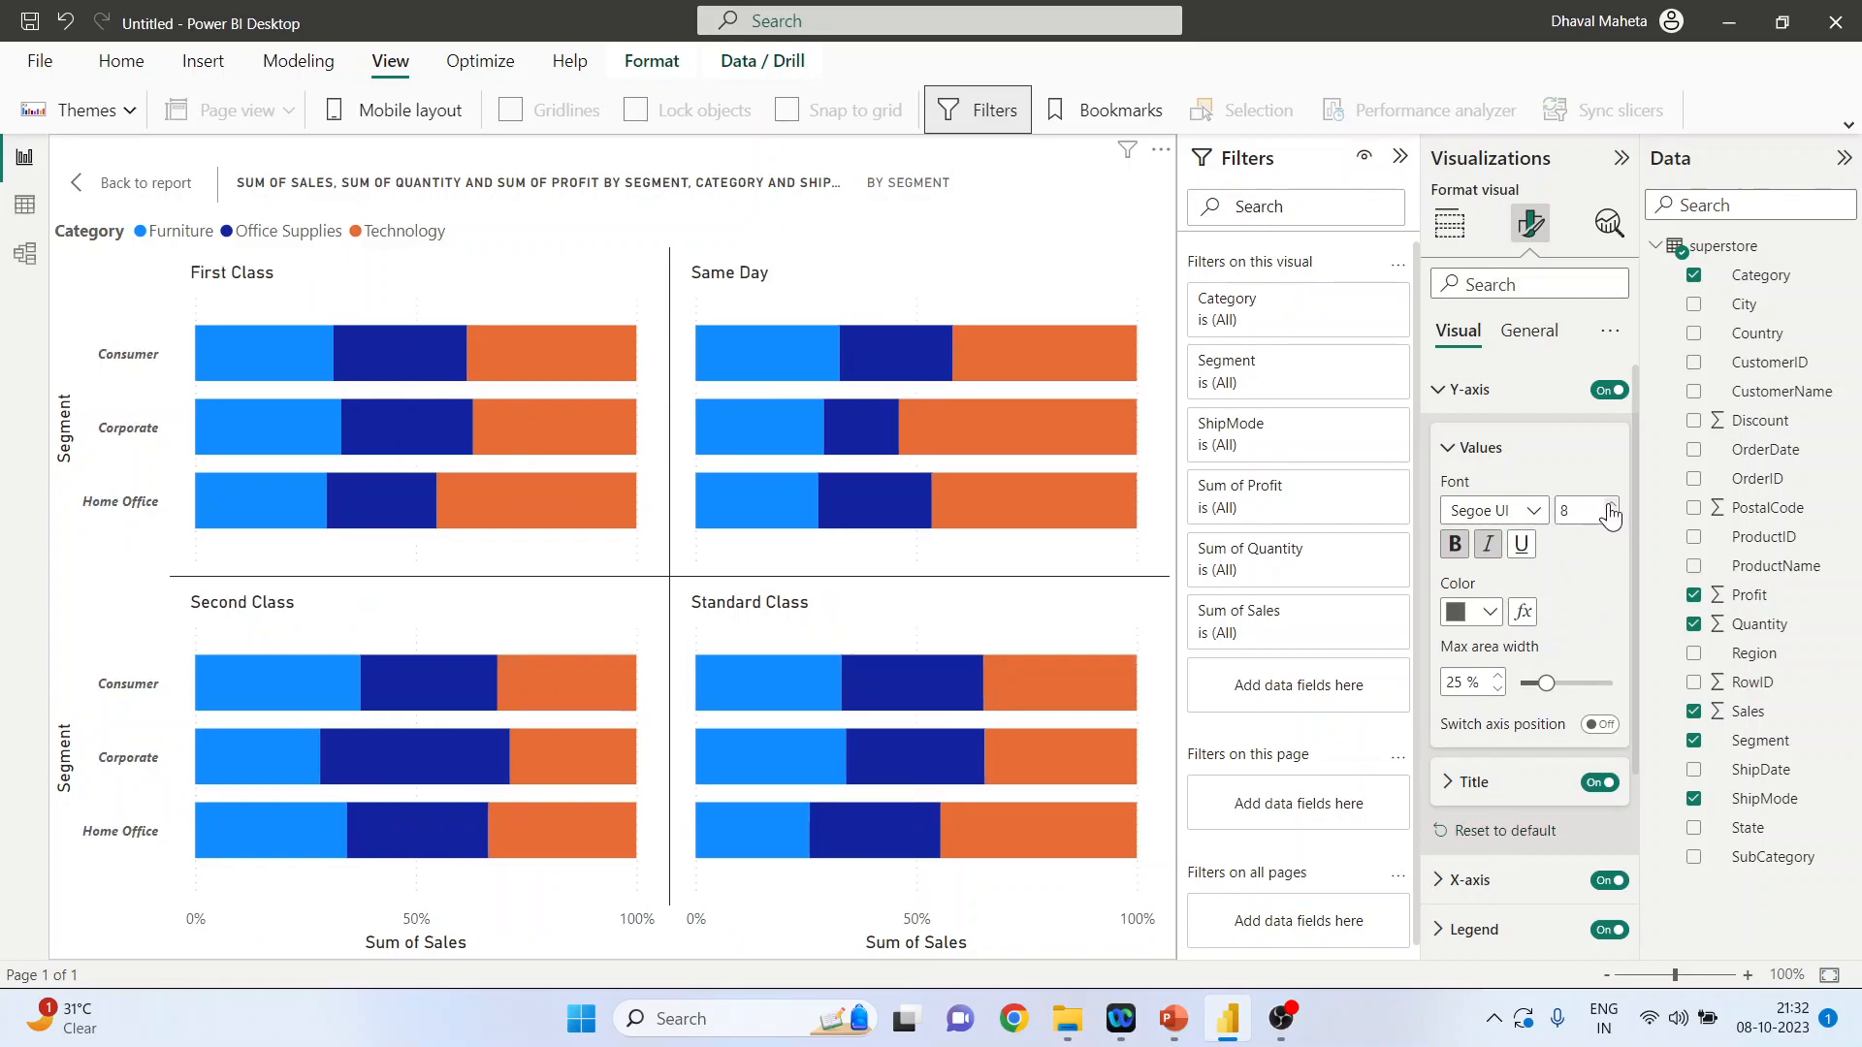
# Colour the Y-axis values dark orange #ad5129 (Theme color 3, 25% darker) and try out the switched axis position
pyautogui.click(1484, 614)
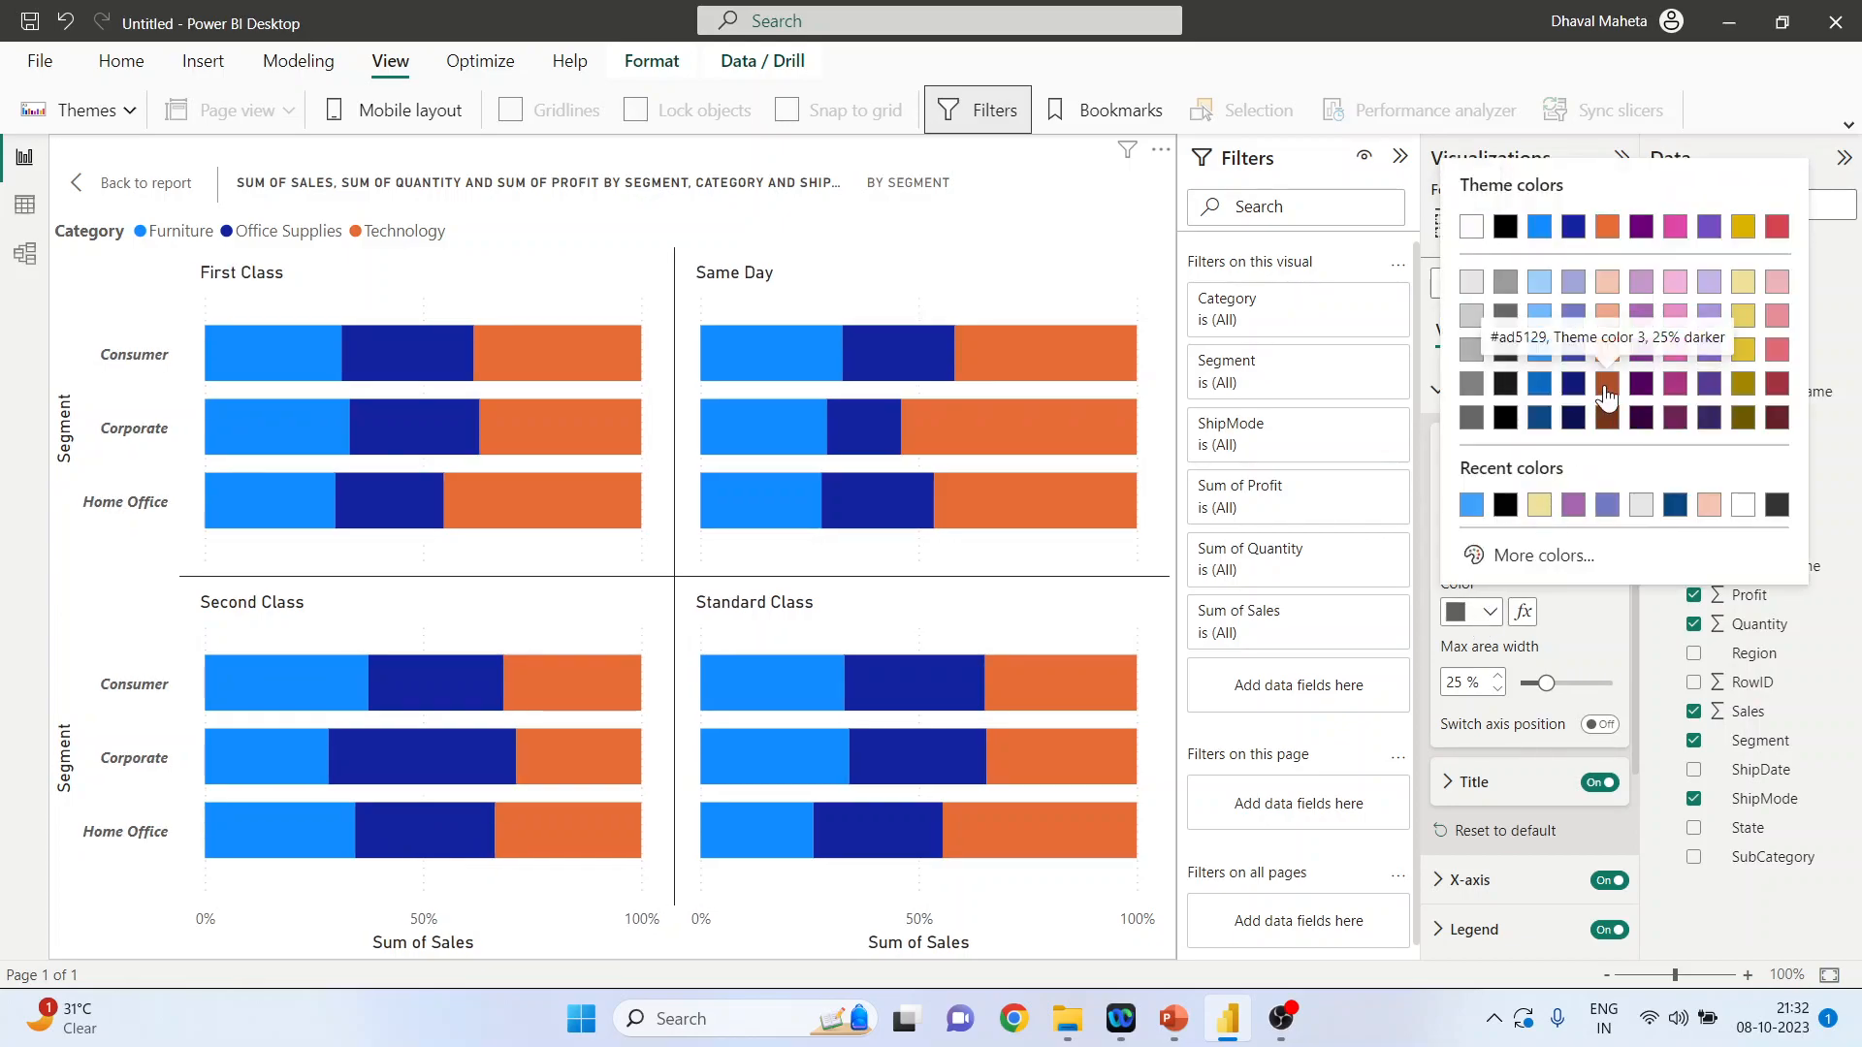
pyautogui.click(1600, 388)
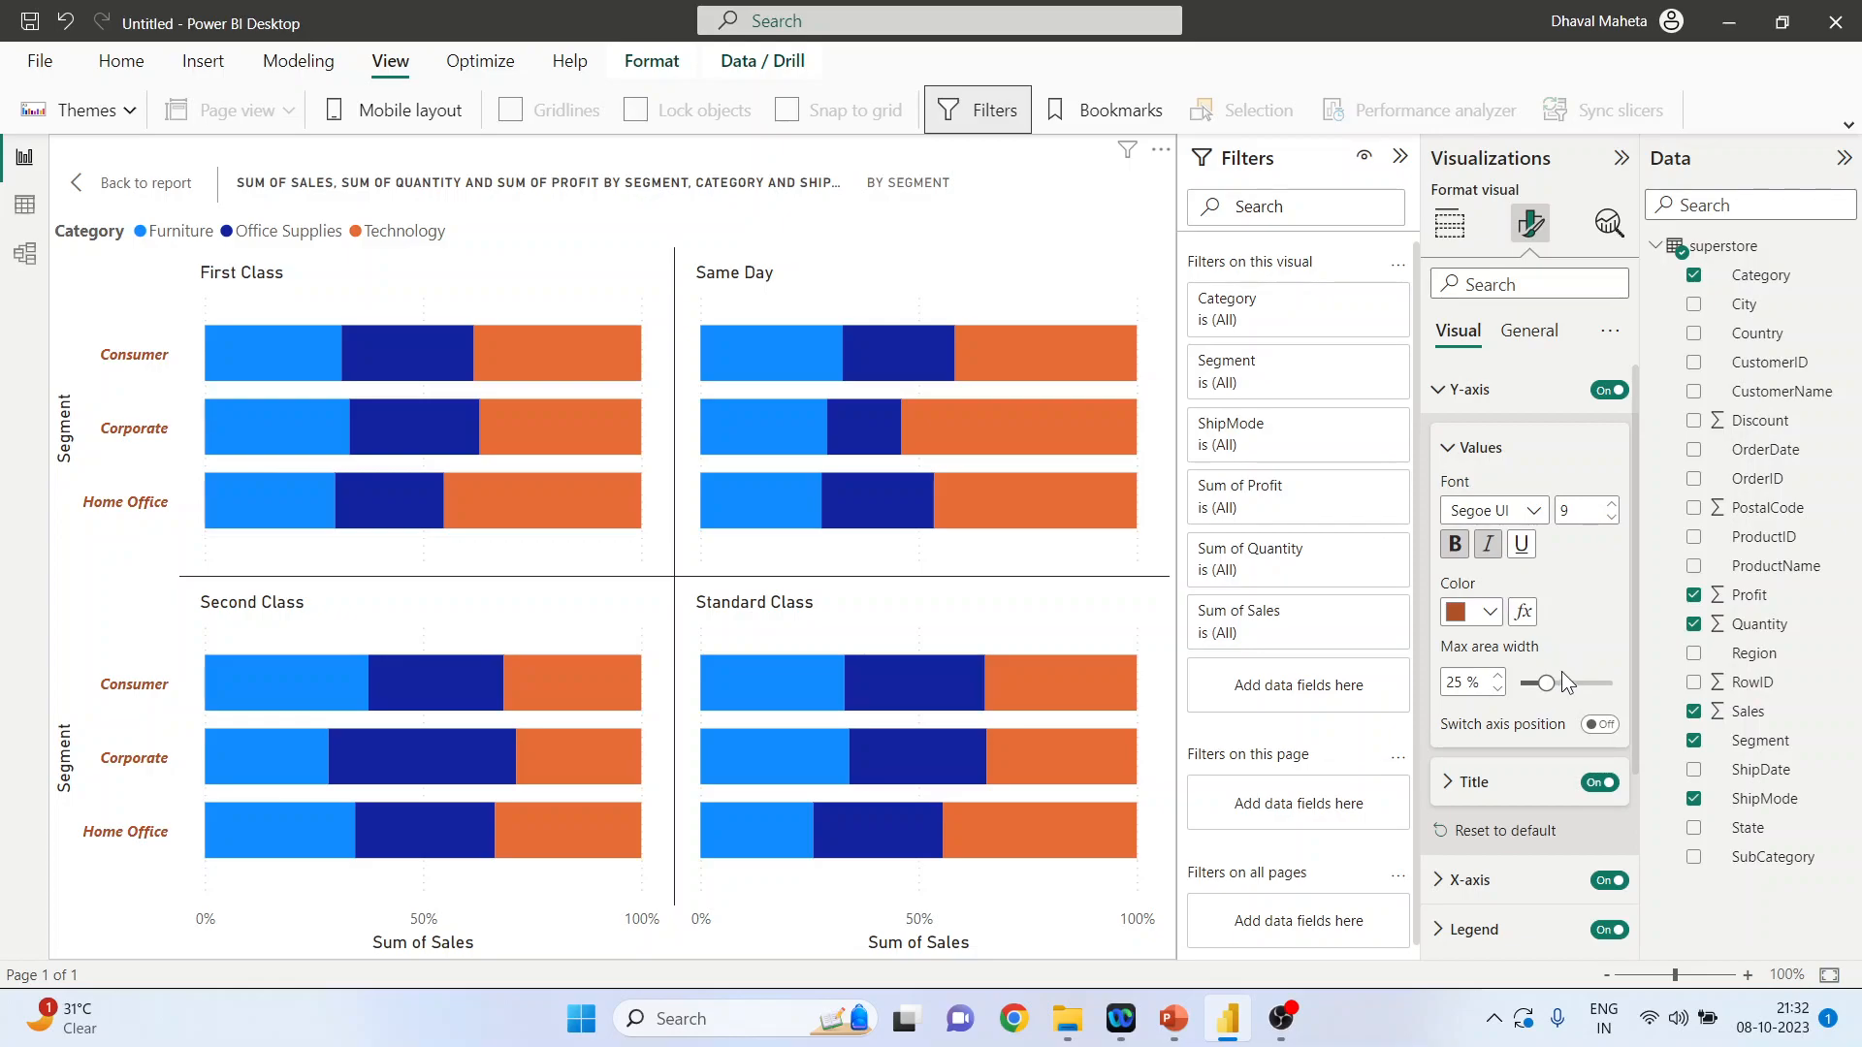
pyautogui.click(1606, 734)
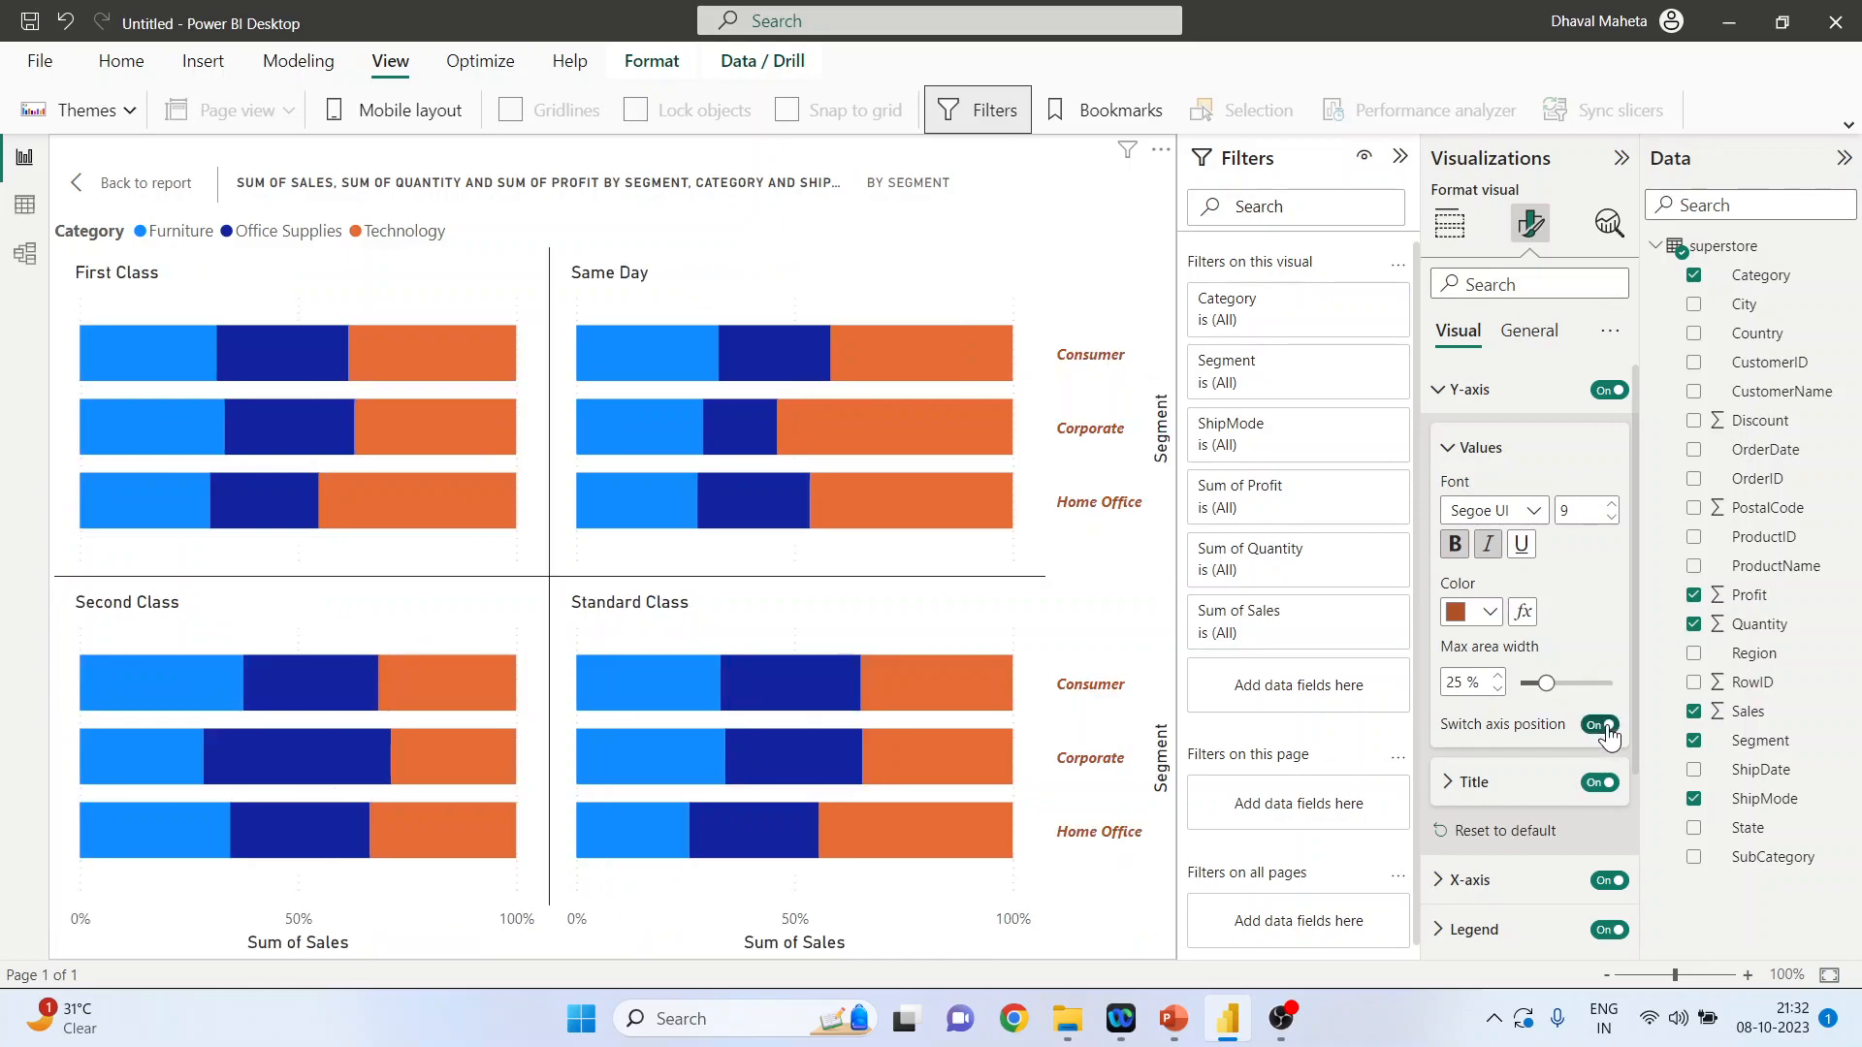
pyautogui.click(1603, 728)
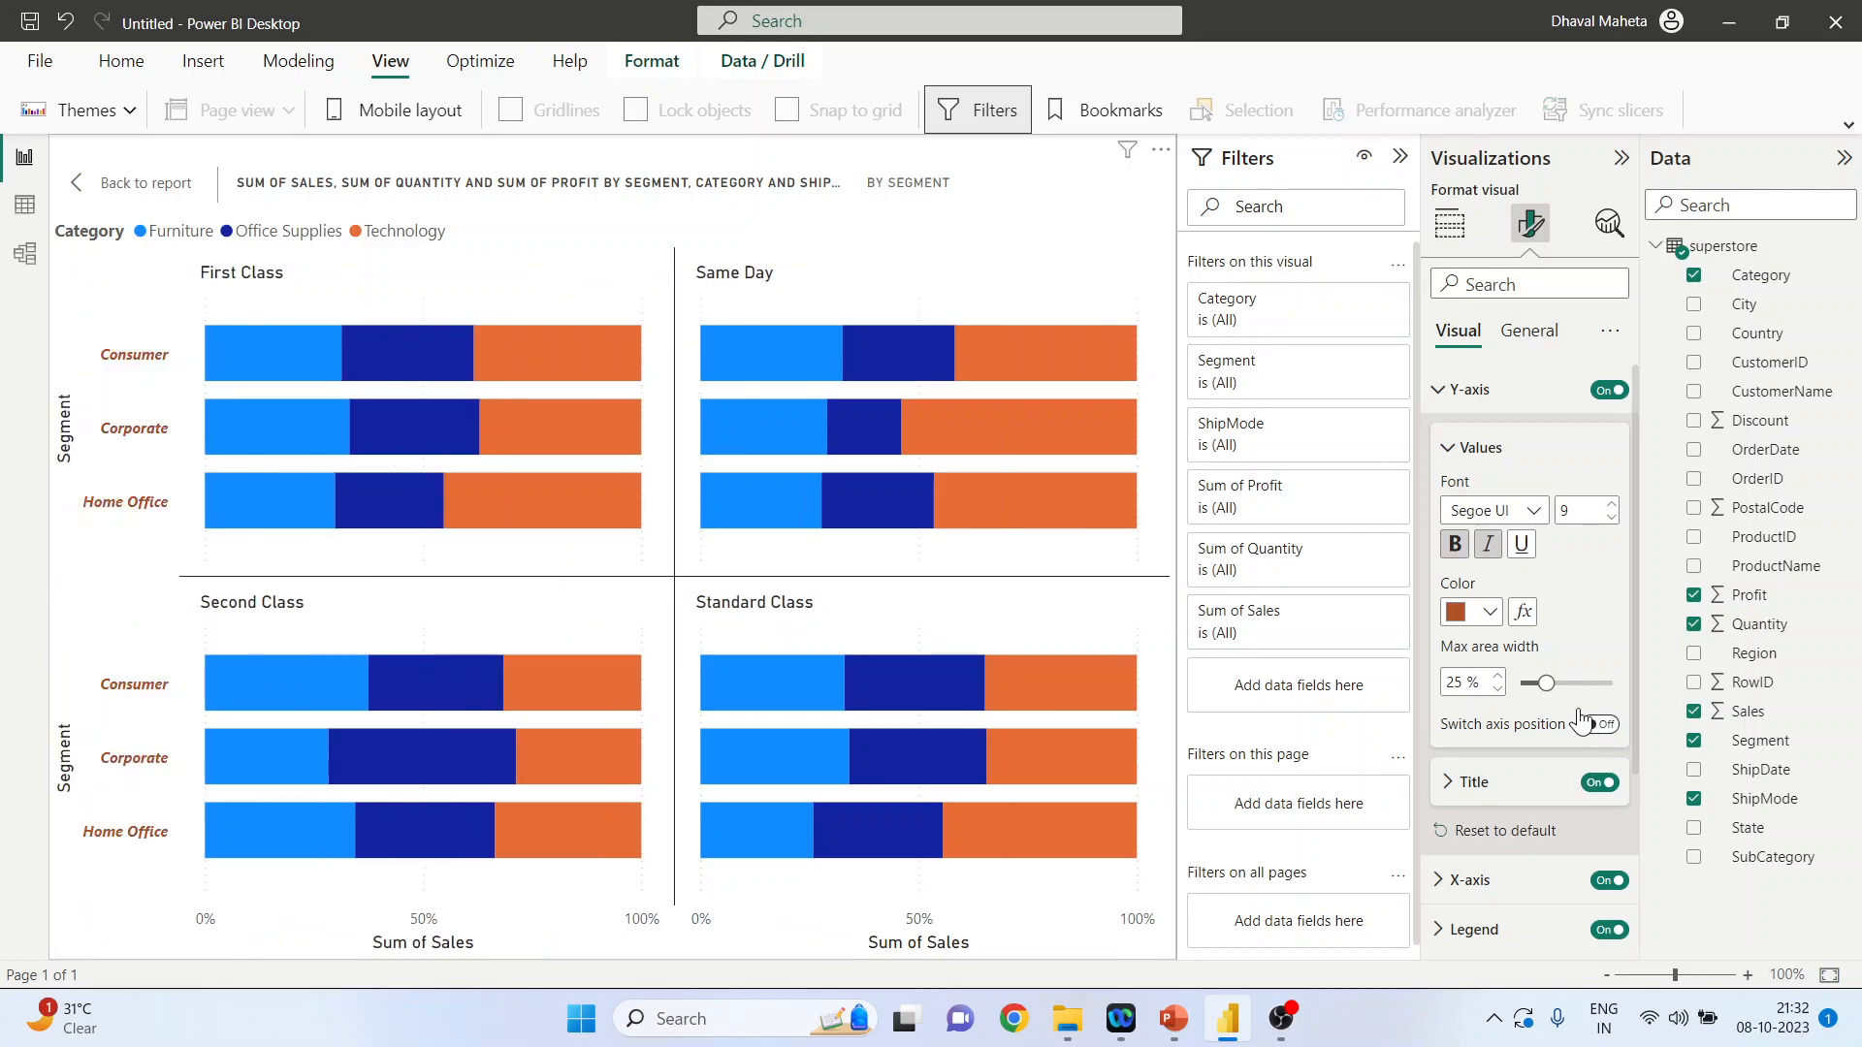
pyautogui.click(1449, 452)
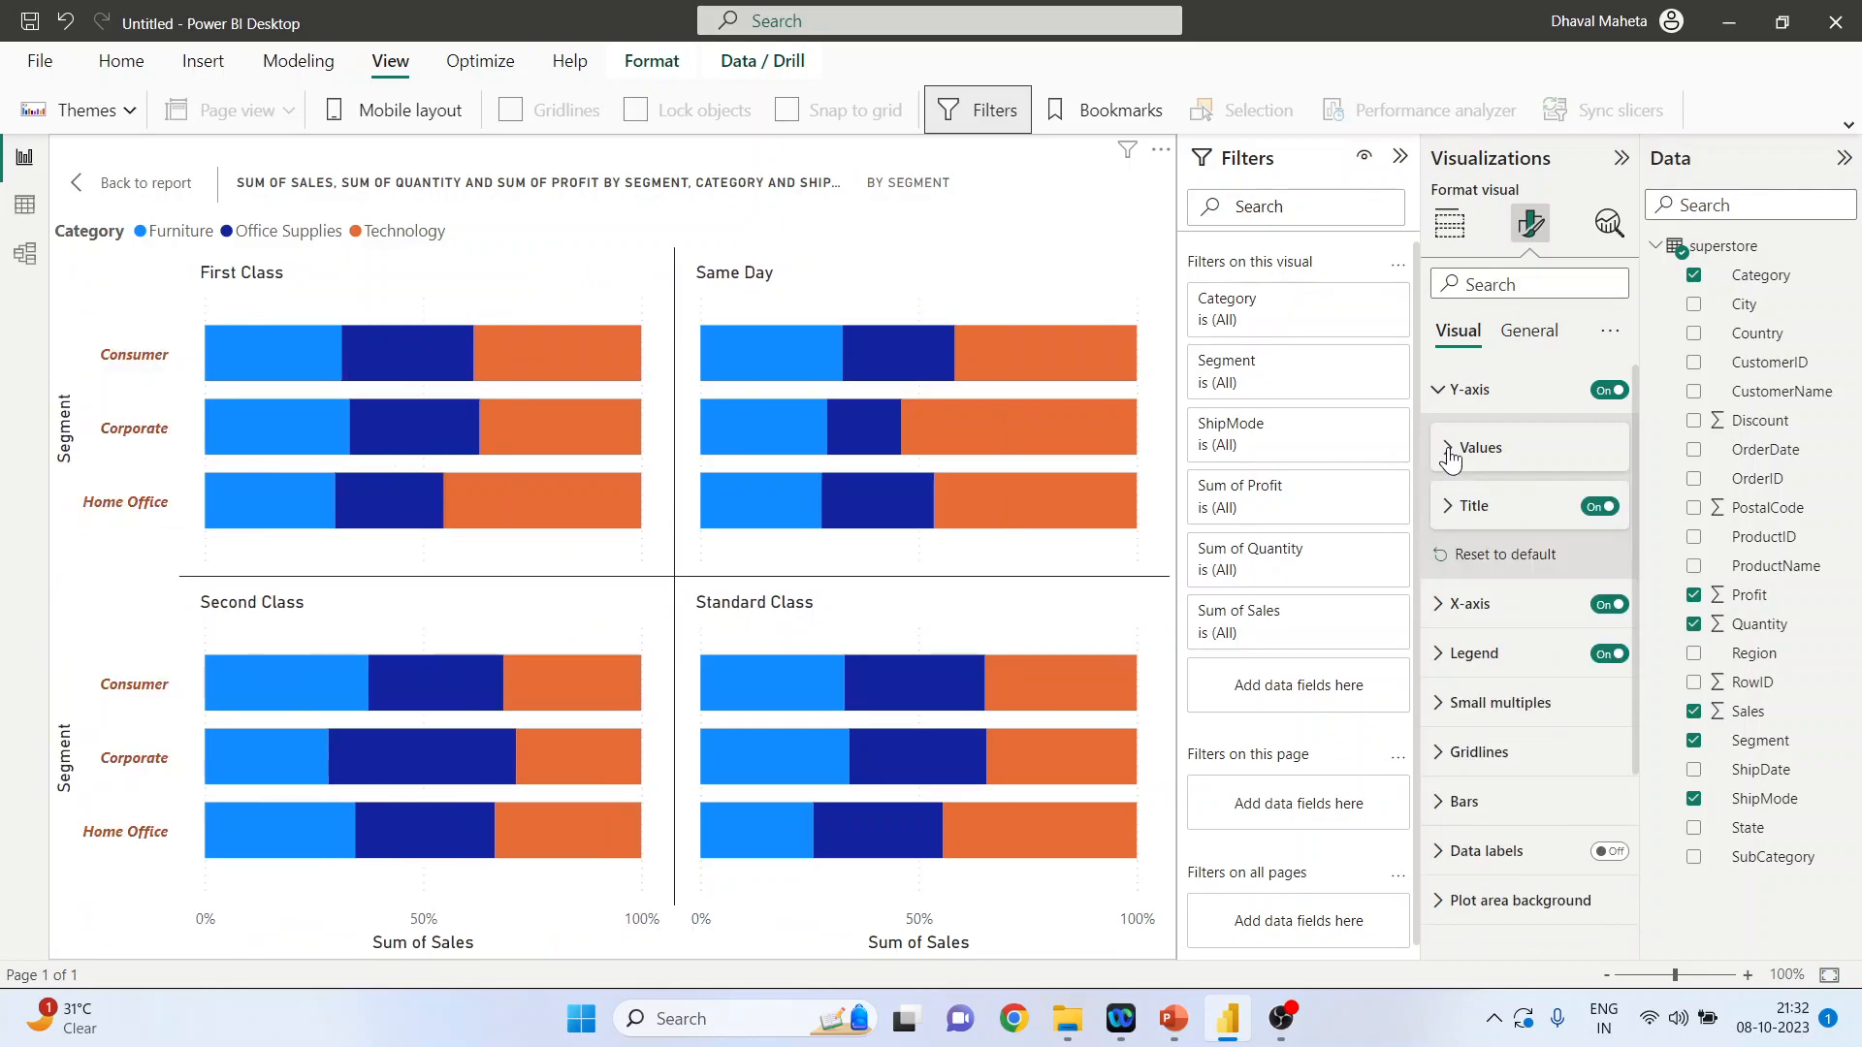
# Enter "Sales according to segment" as the Y-axis title text and turn the Y-axis title off
pyautogui.click(1451, 510)
pyautogui.click(1492, 568)
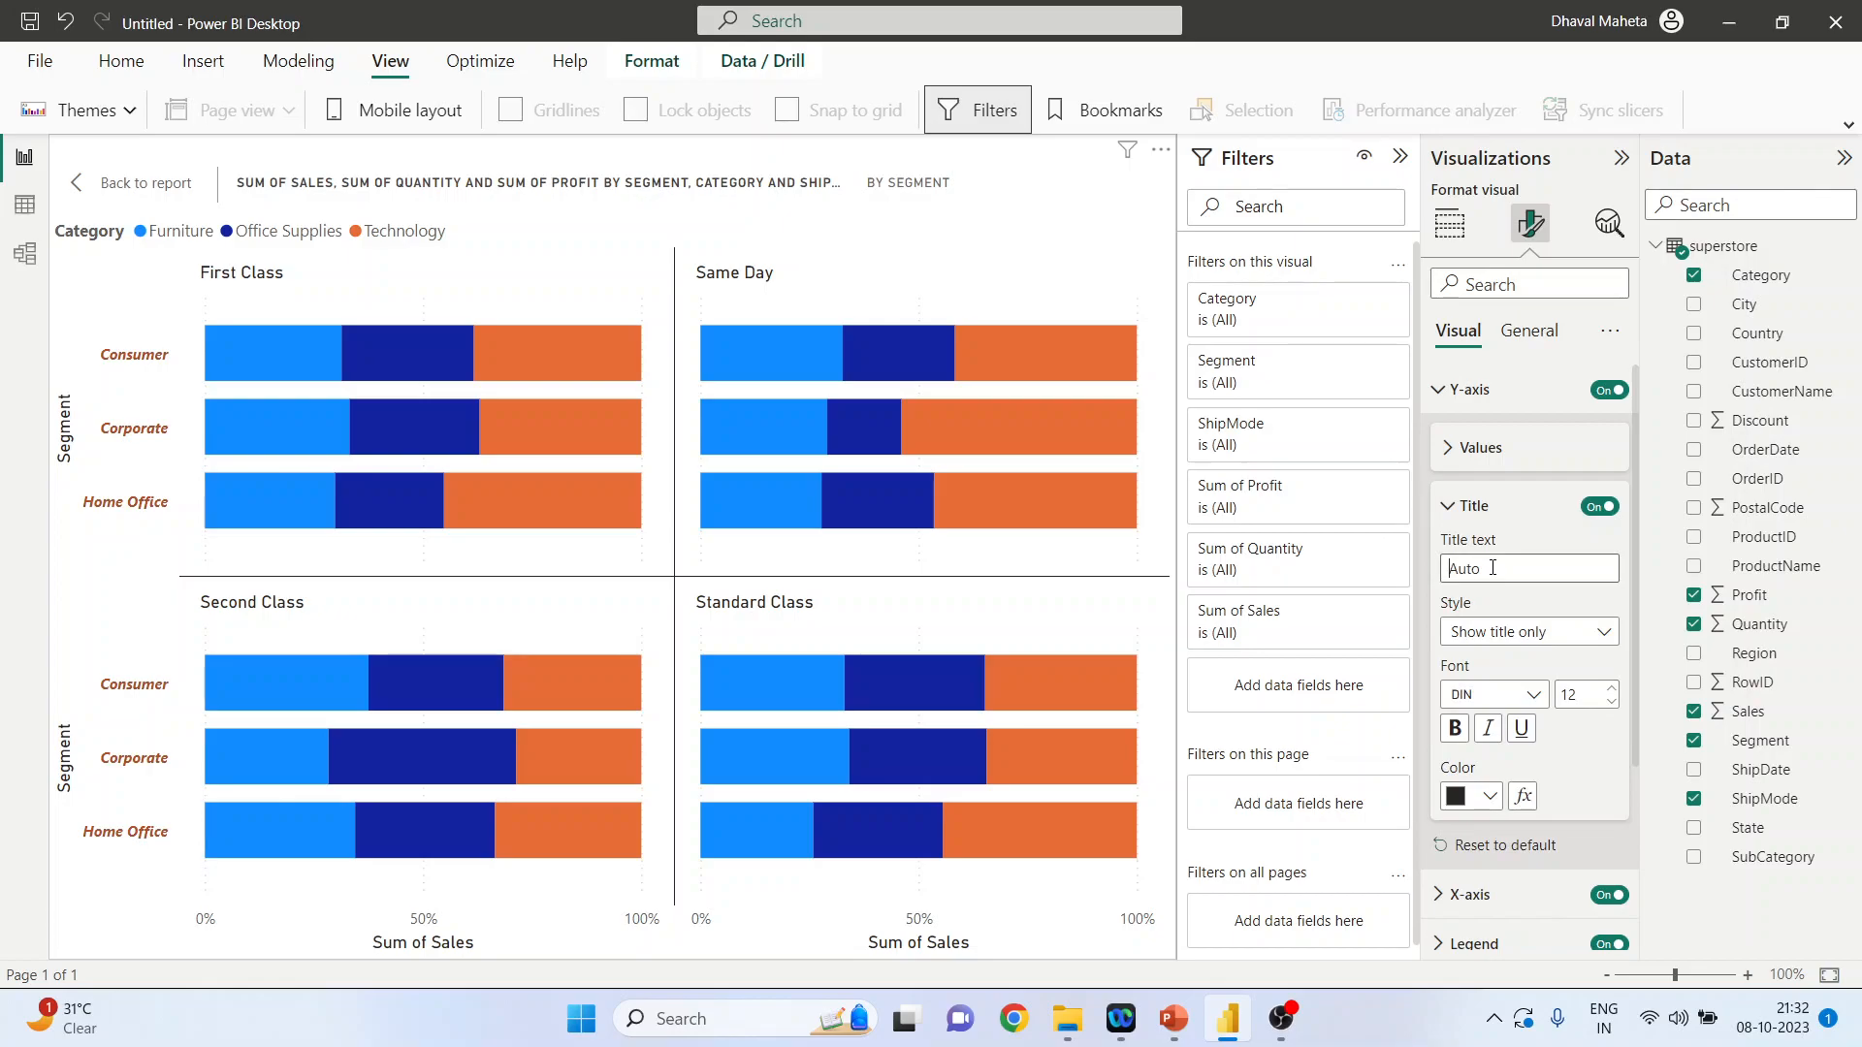
pyautogui.write('Sales according')
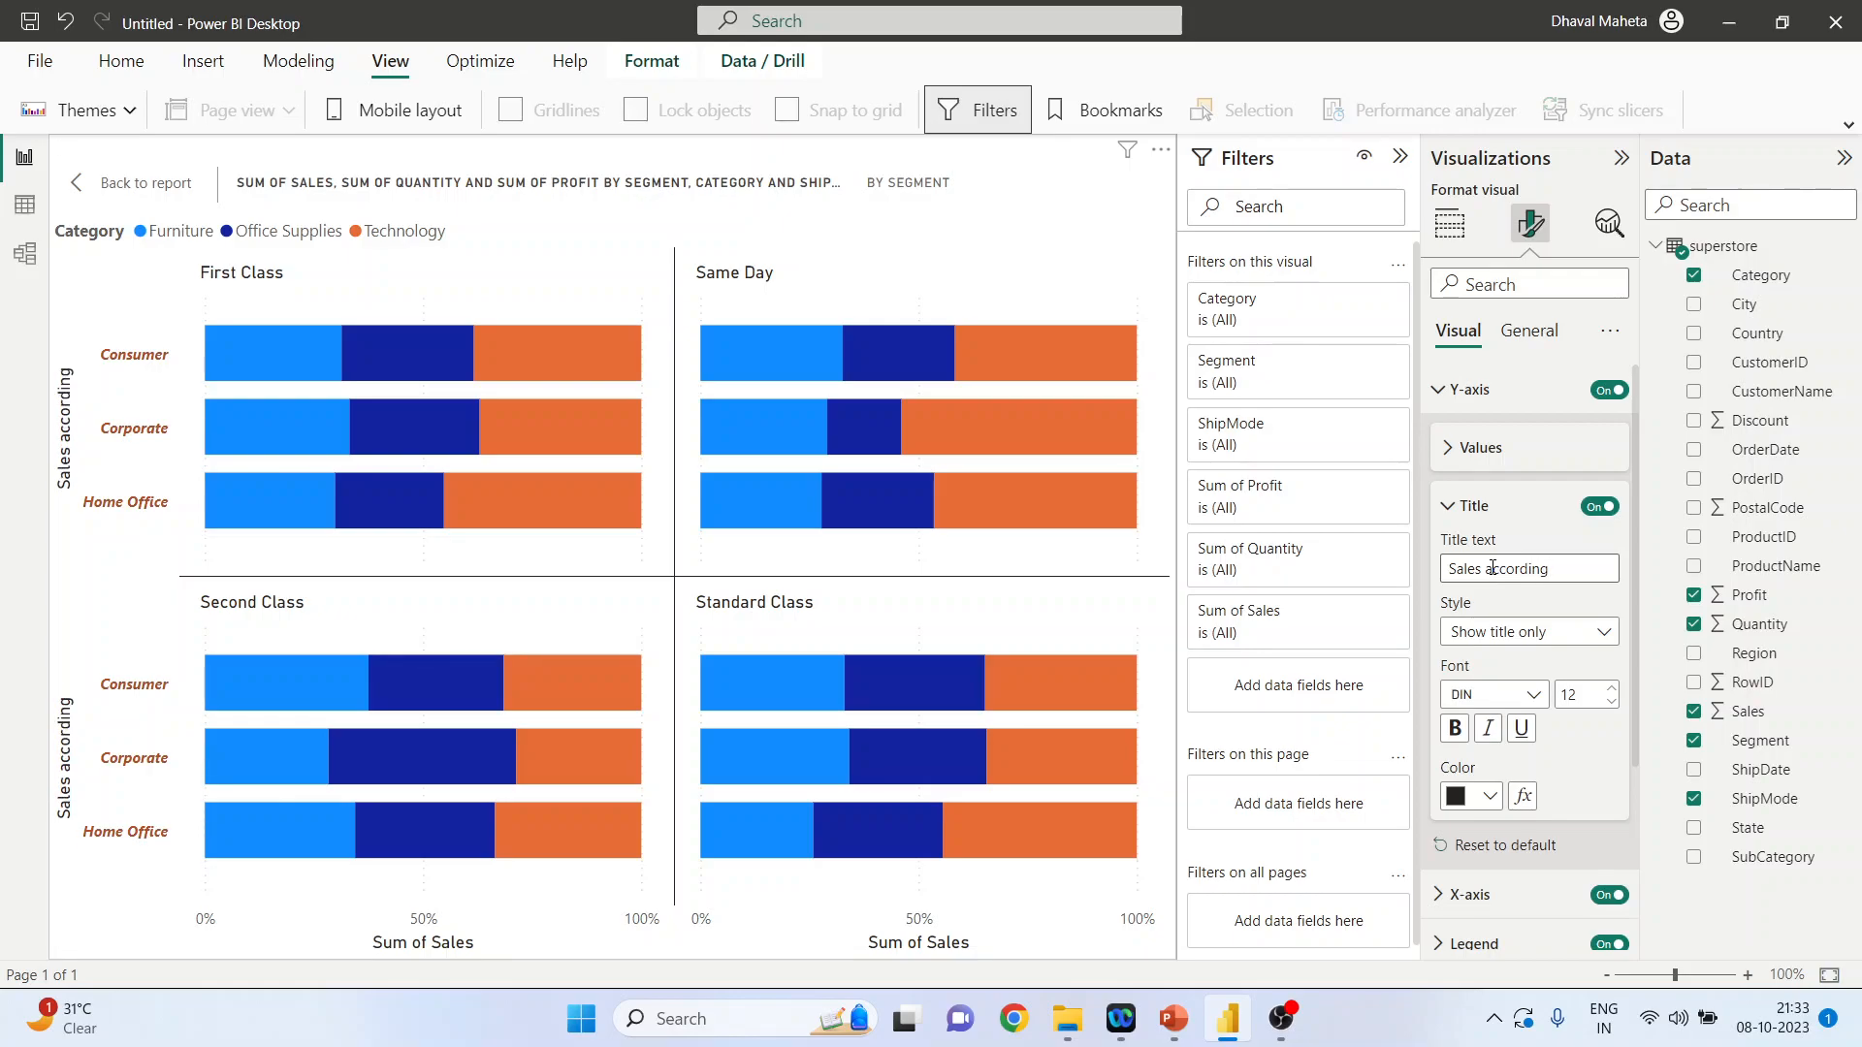
pyautogui.write(' to segment')
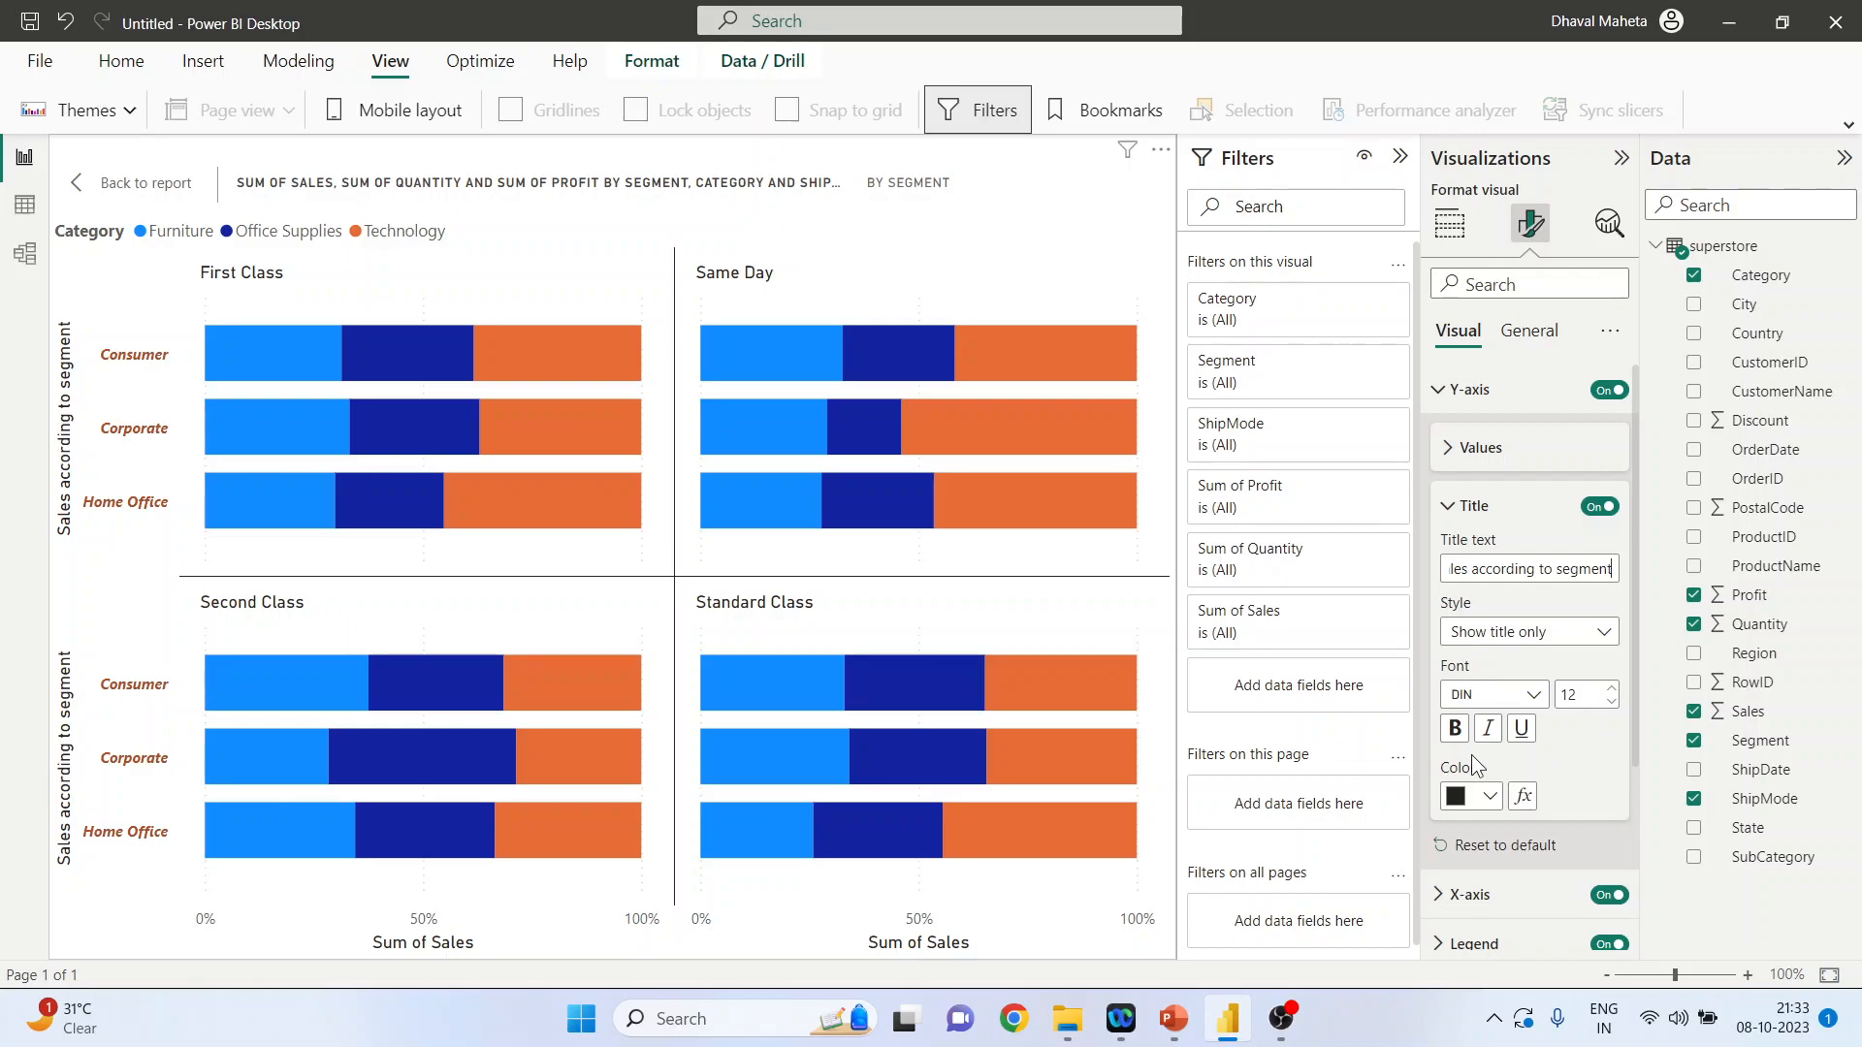
pyautogui.click(1595, 507)
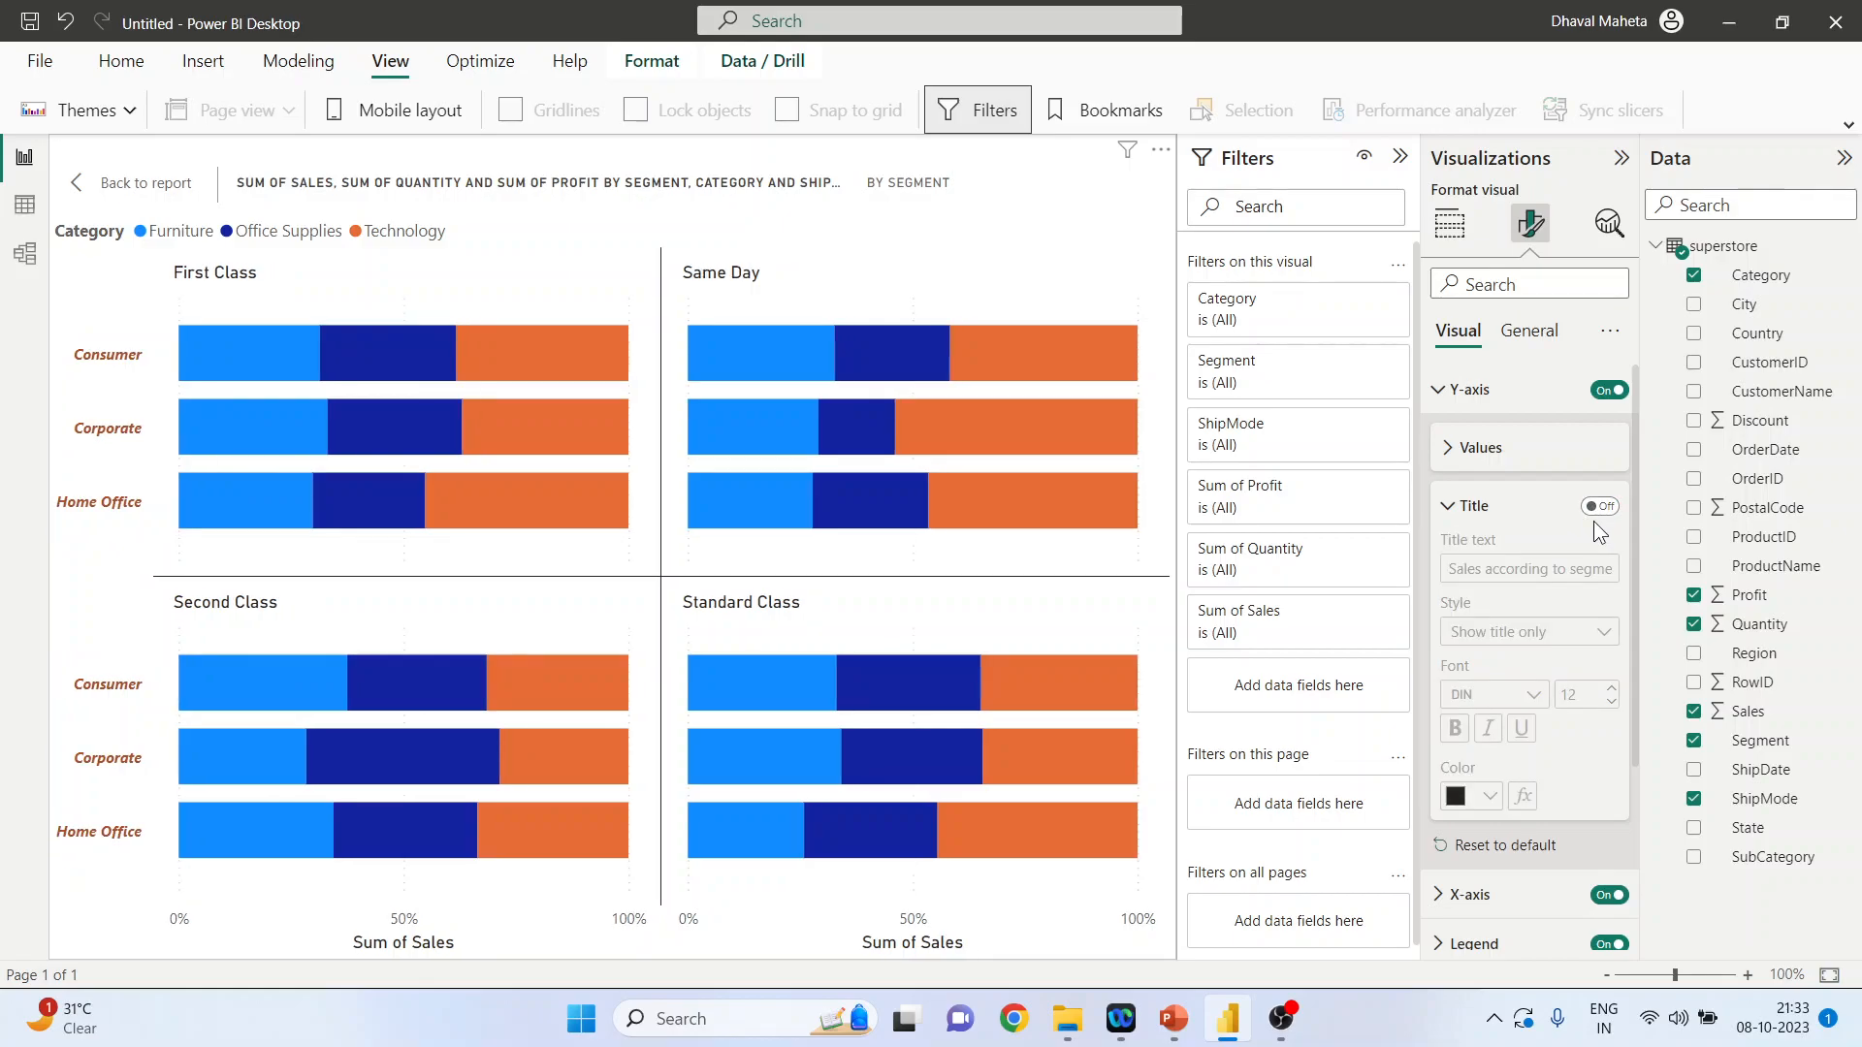
pyautogui.click(1447, 509)
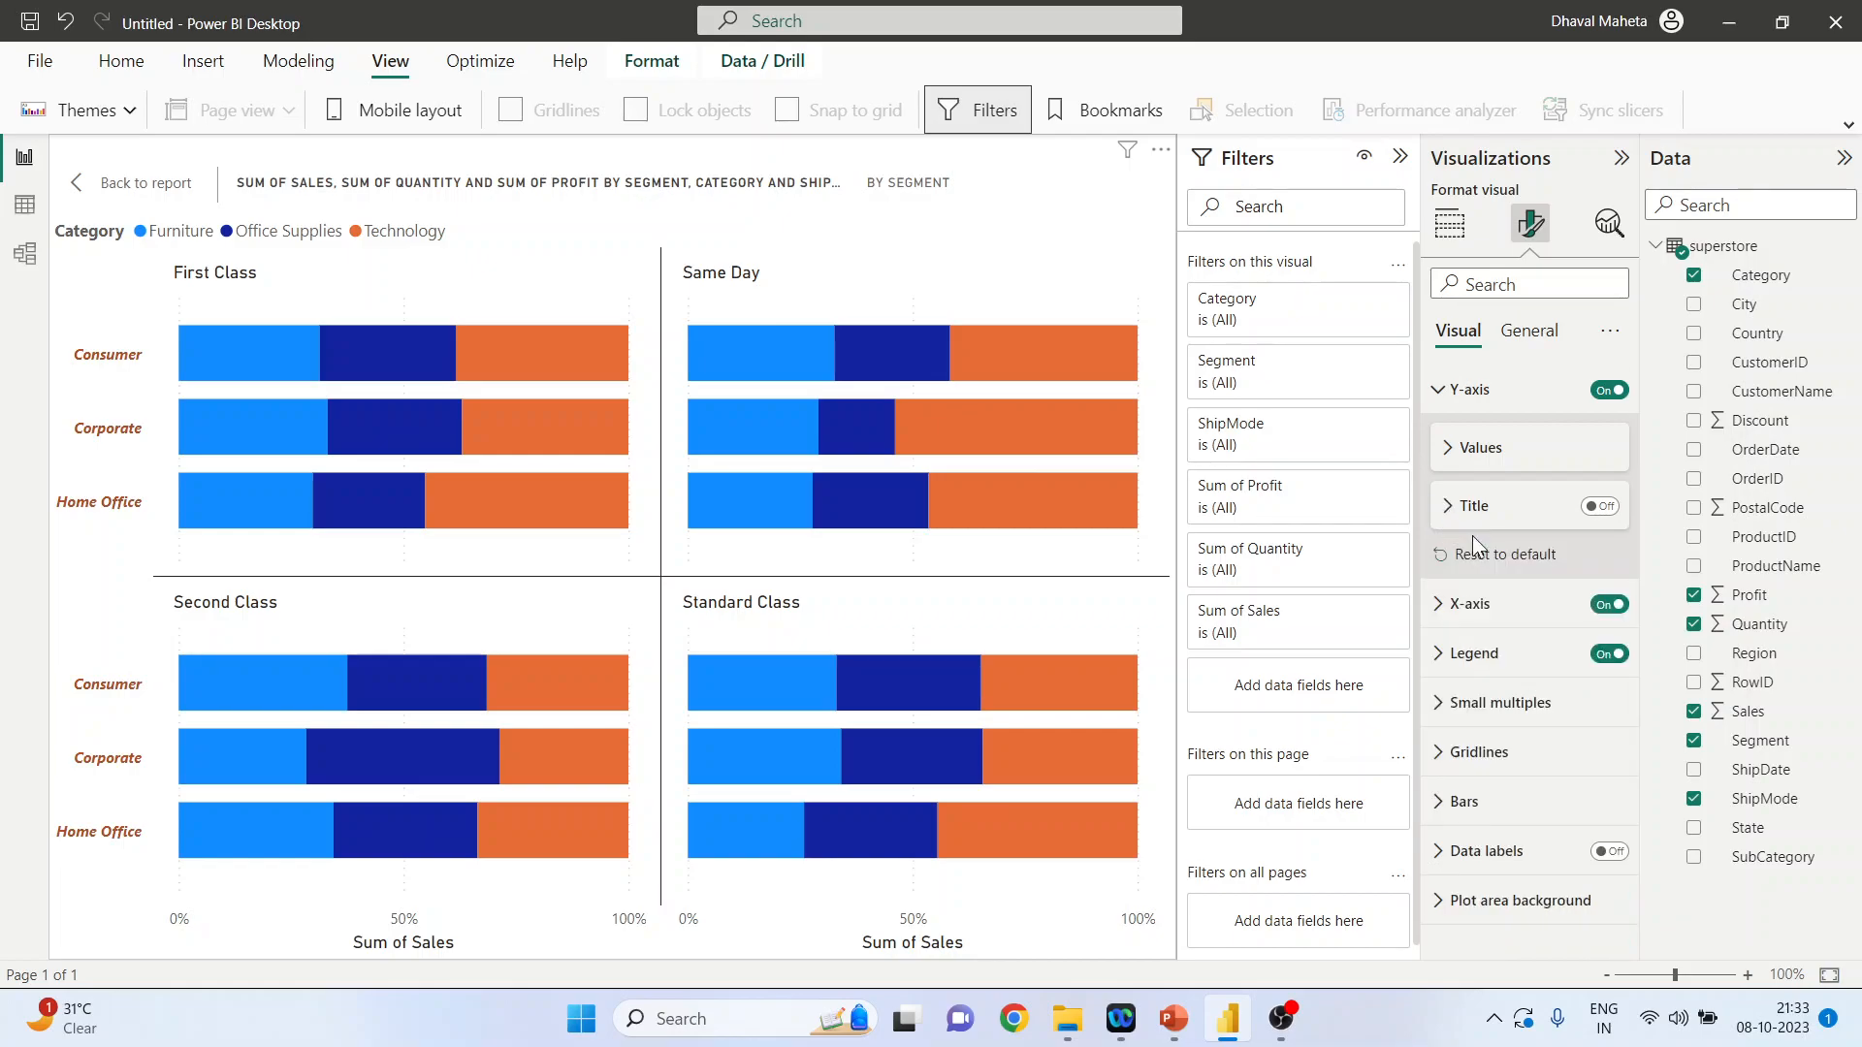
# Set the minimum of the X-axis range to 0
pyautogui.click(1437, 607)
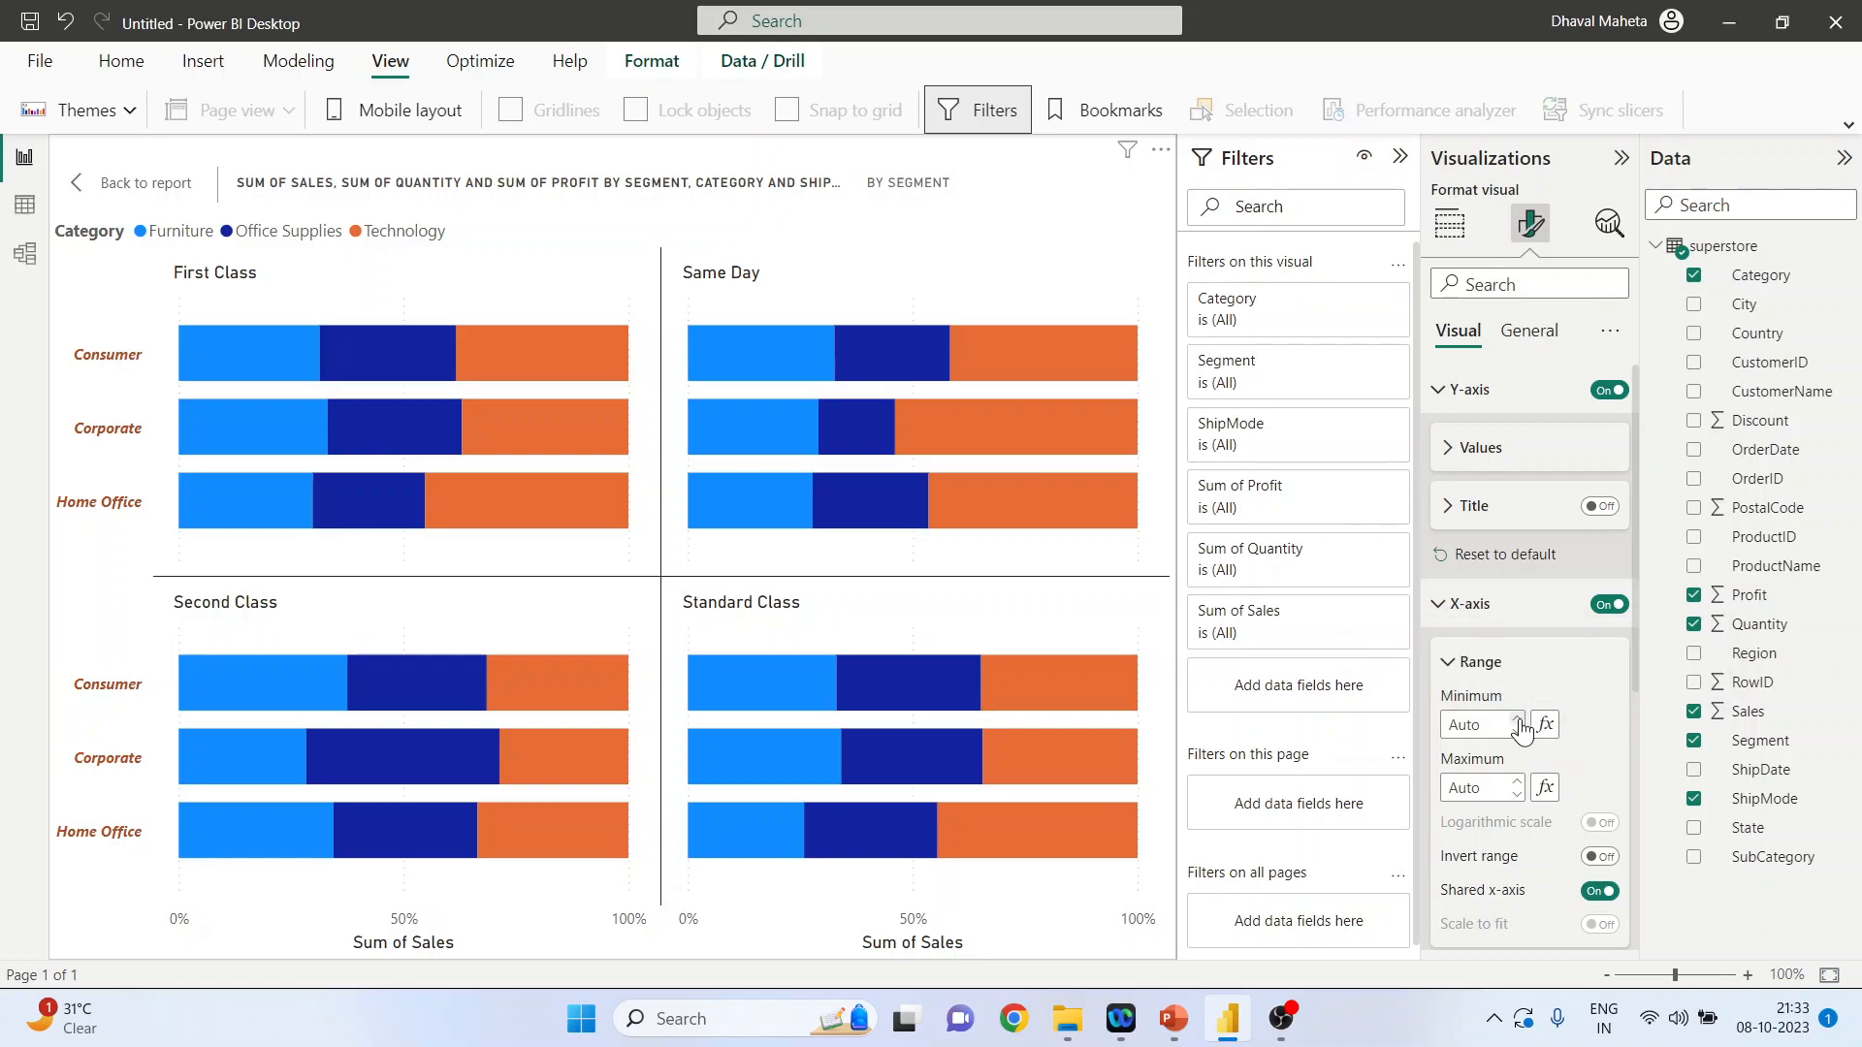
pyautogui.click(1519, 735)
pyautogui.scroll(-1, 1590, 757)
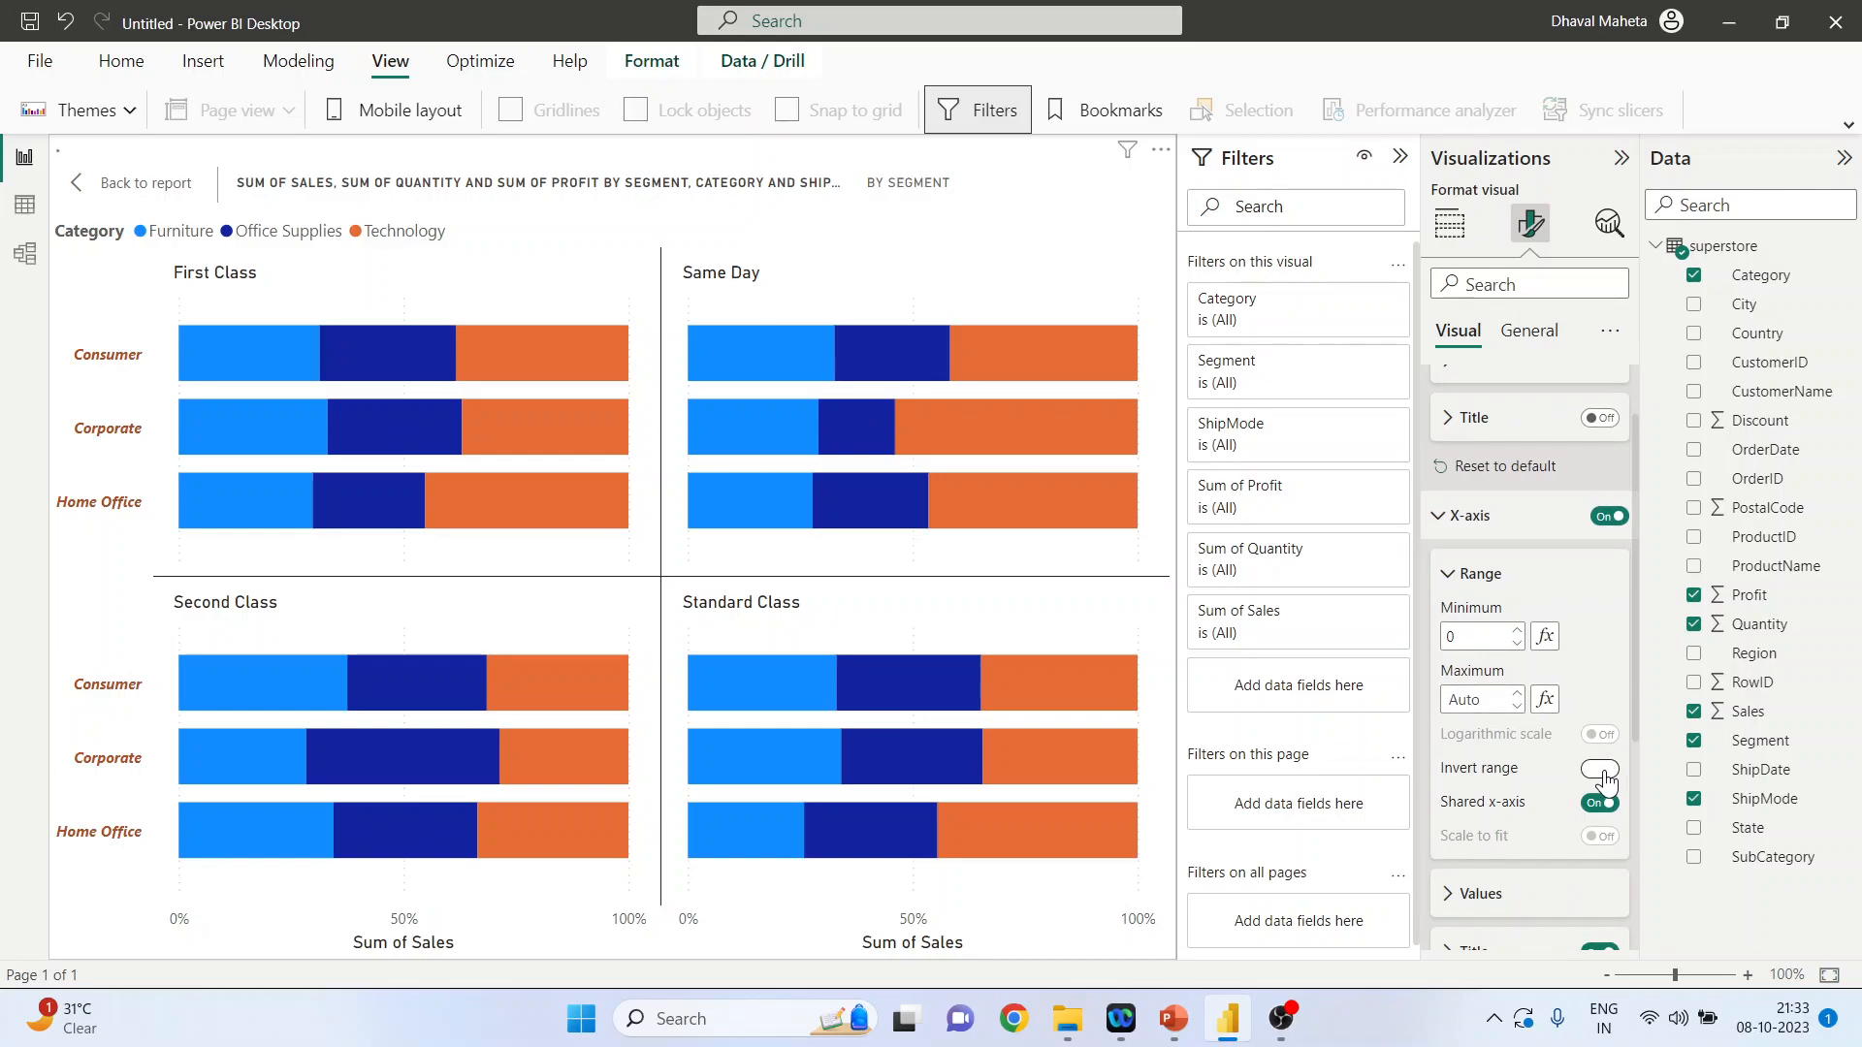
# Invert the X-axis range and try the chart without a shared x-axis
pyautogui.click(1600, 771)
pyautogui.click(1601, 771)
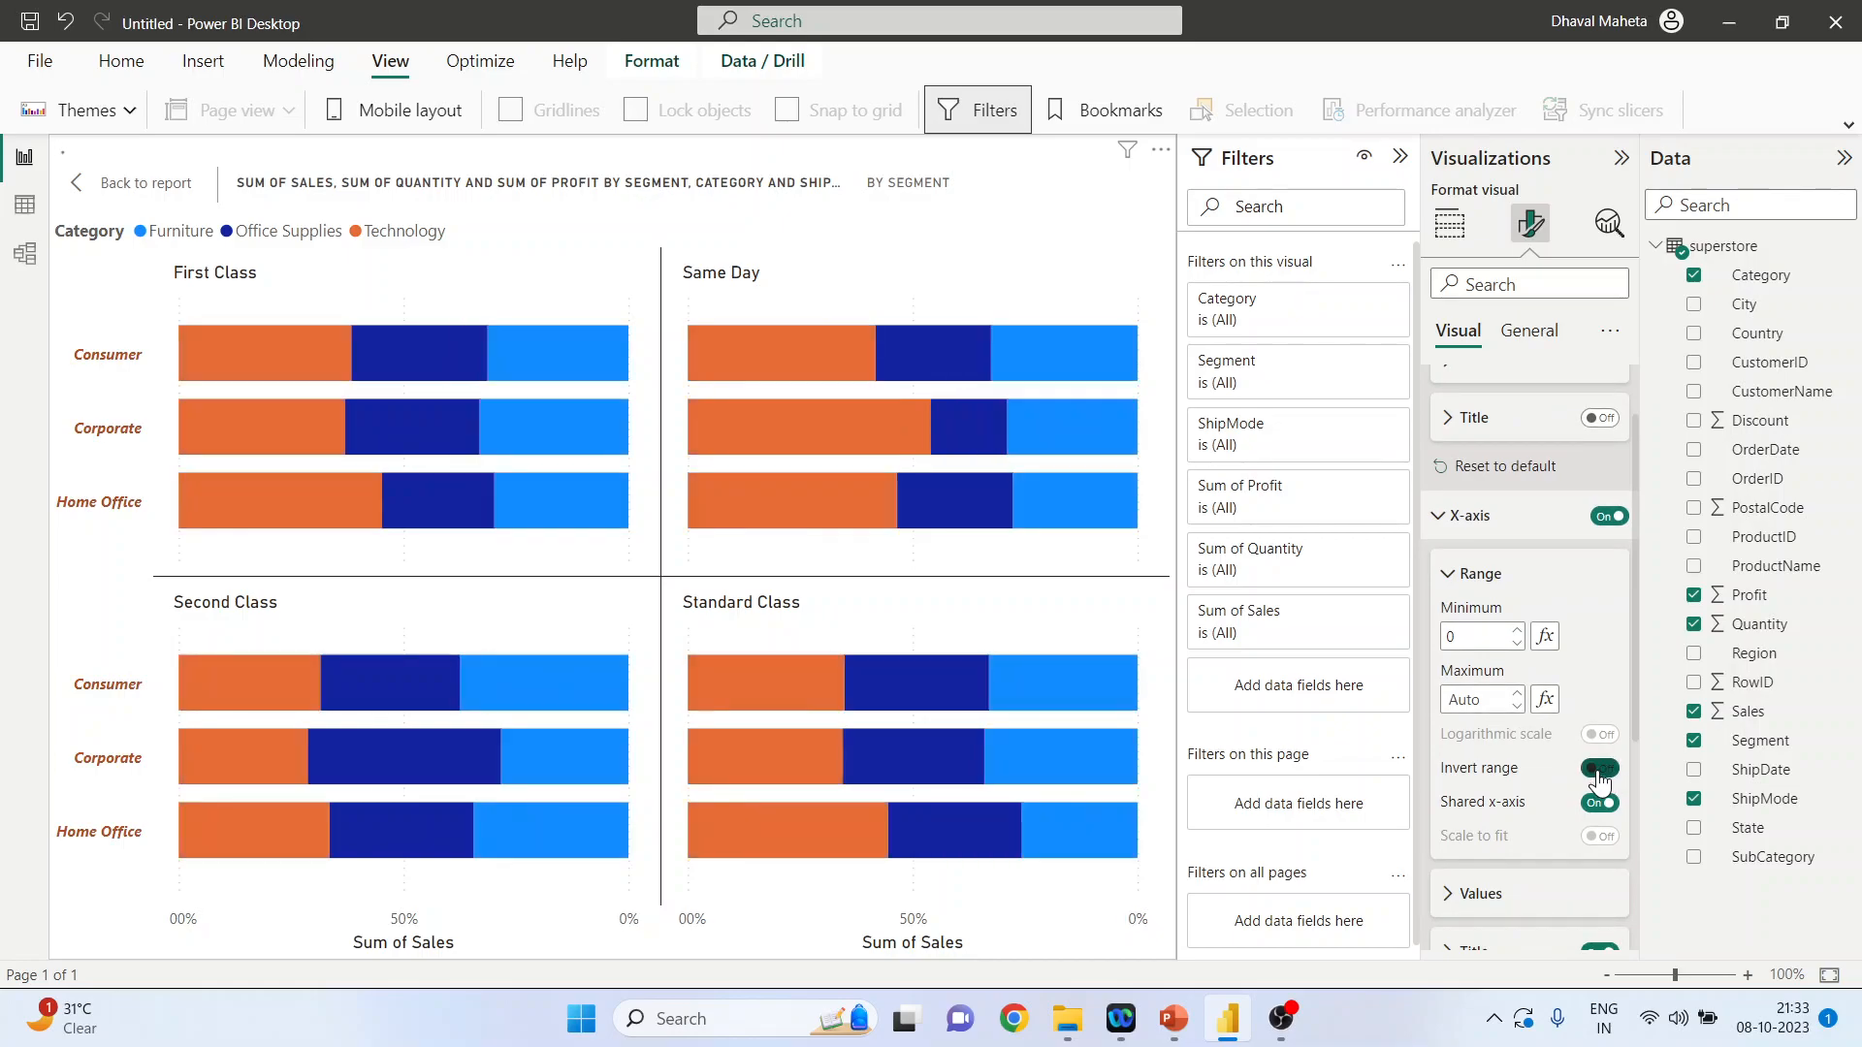
pyautogui.click(1601, 769)
pyautogui.click(1598, 805)
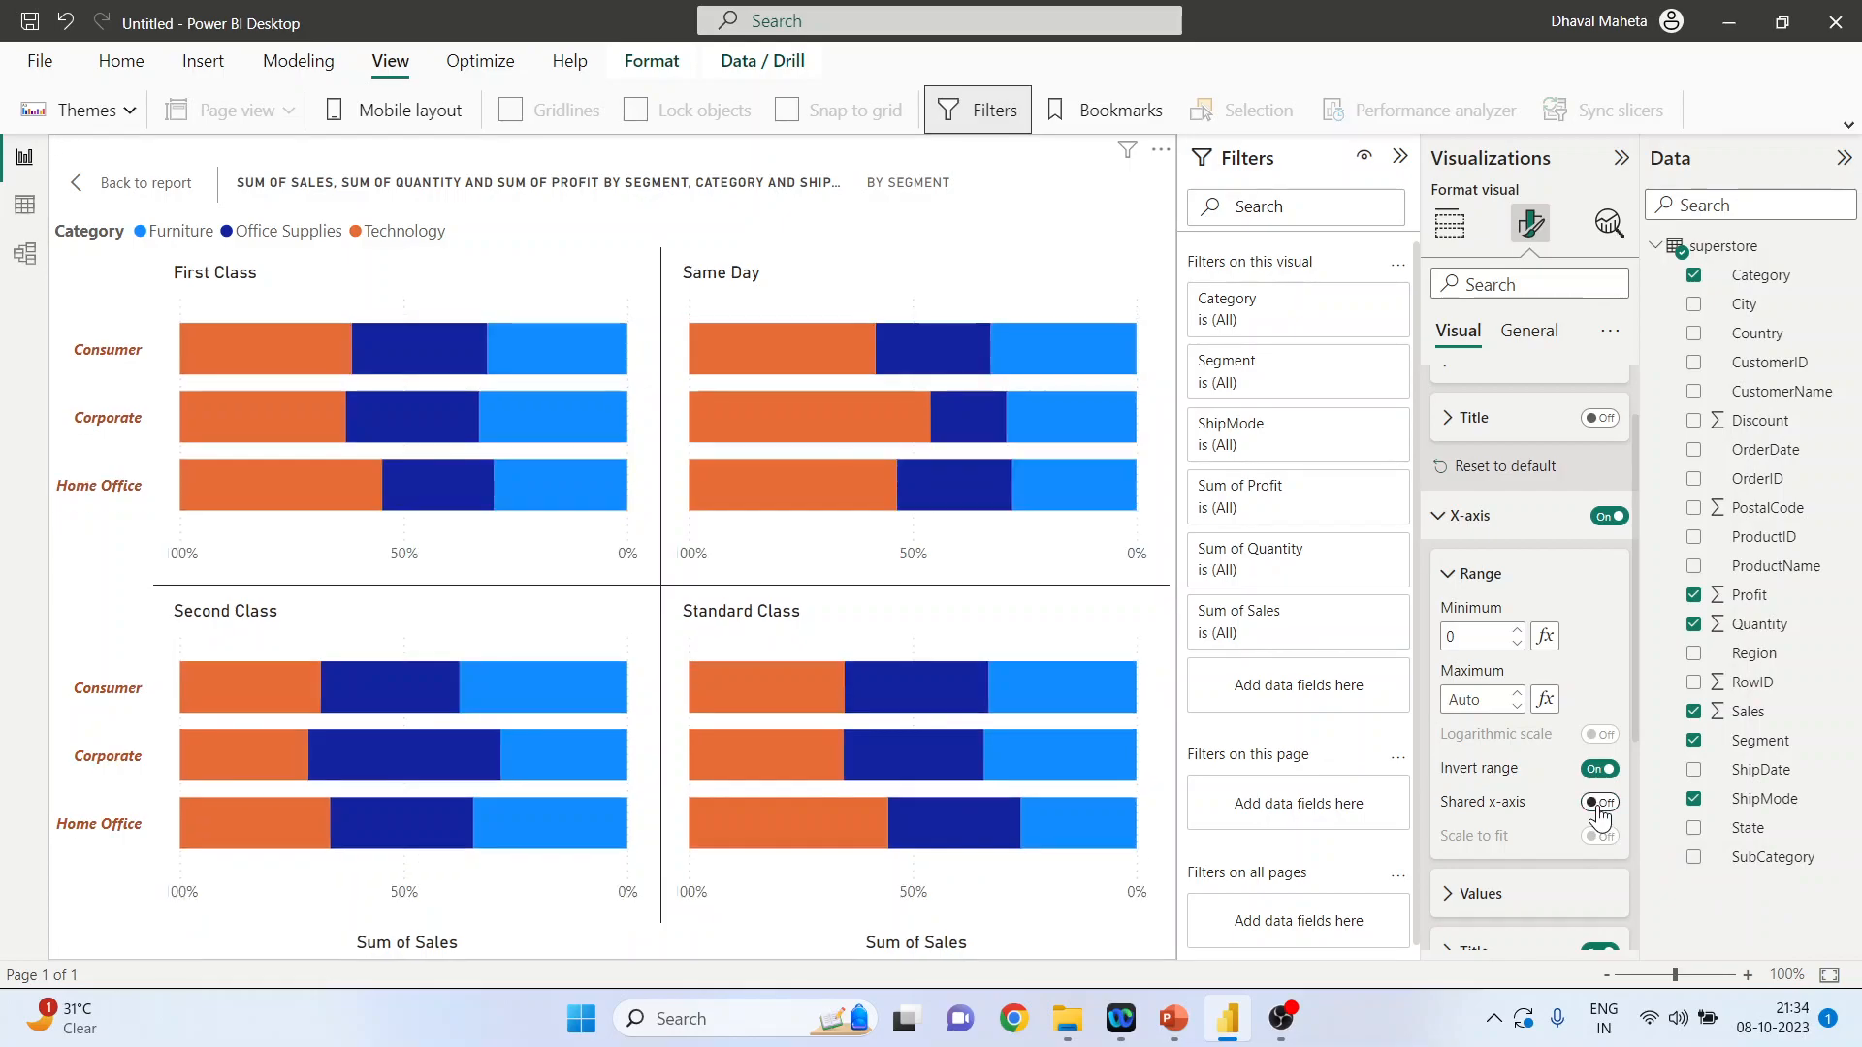
pyautogui.click(1601, 811)
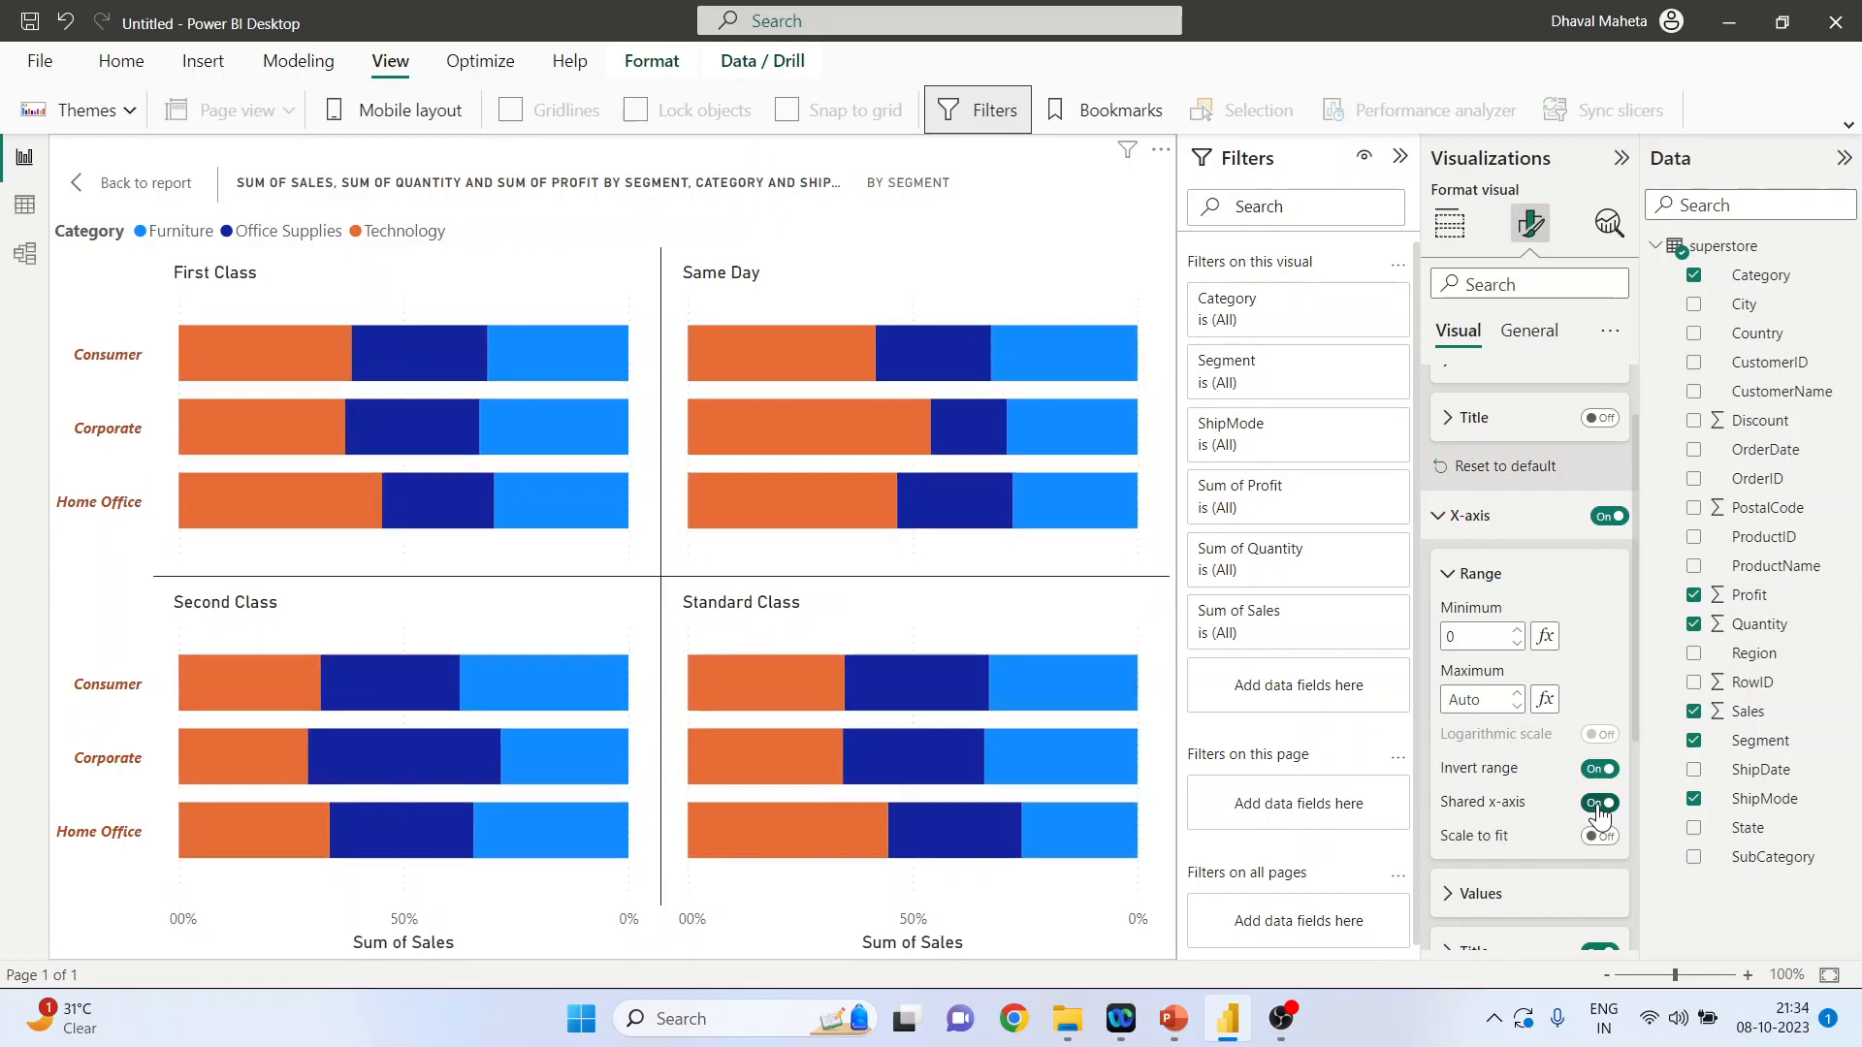
# Restore the X-axis values' formatting to view and set their font size to 12 and their colour to the recently used light blue
pyautogui.scroll(-2, 1533, 772)
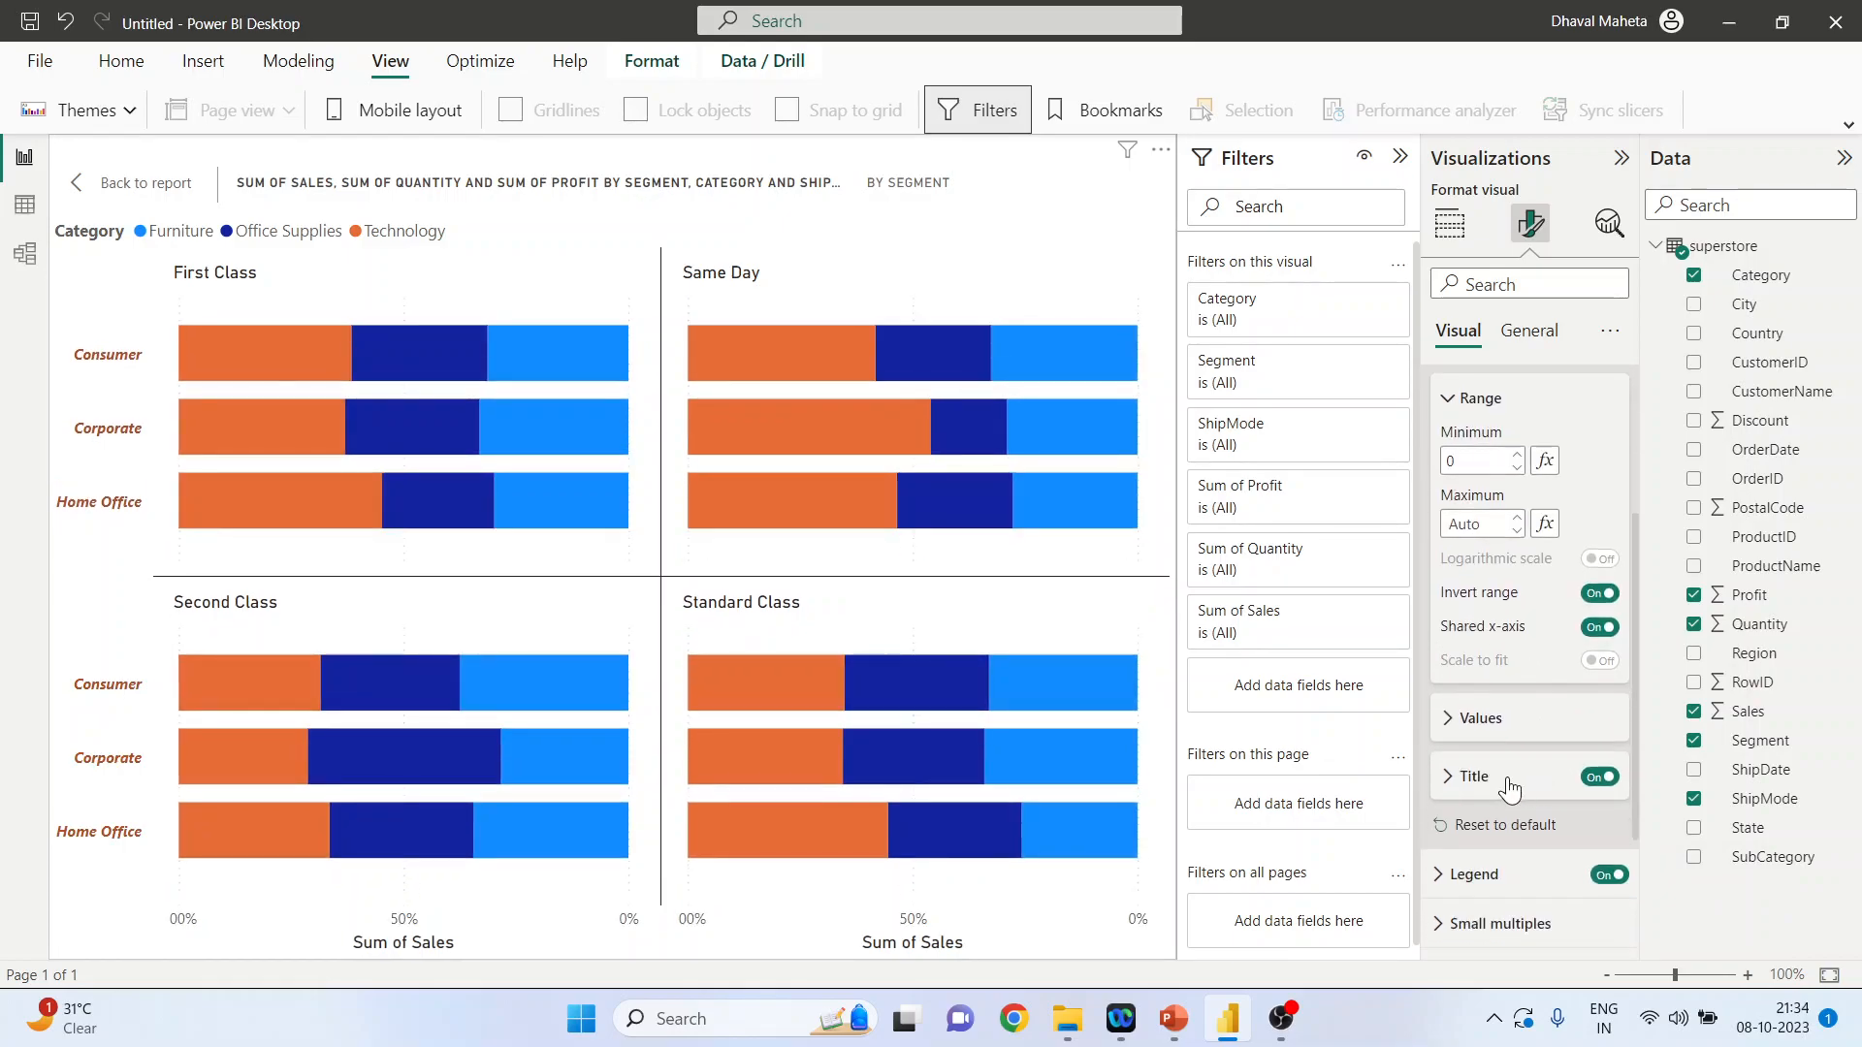
pyautogui.click(1448, 718)
pyautogui.scroll(-2, 1448, 719)
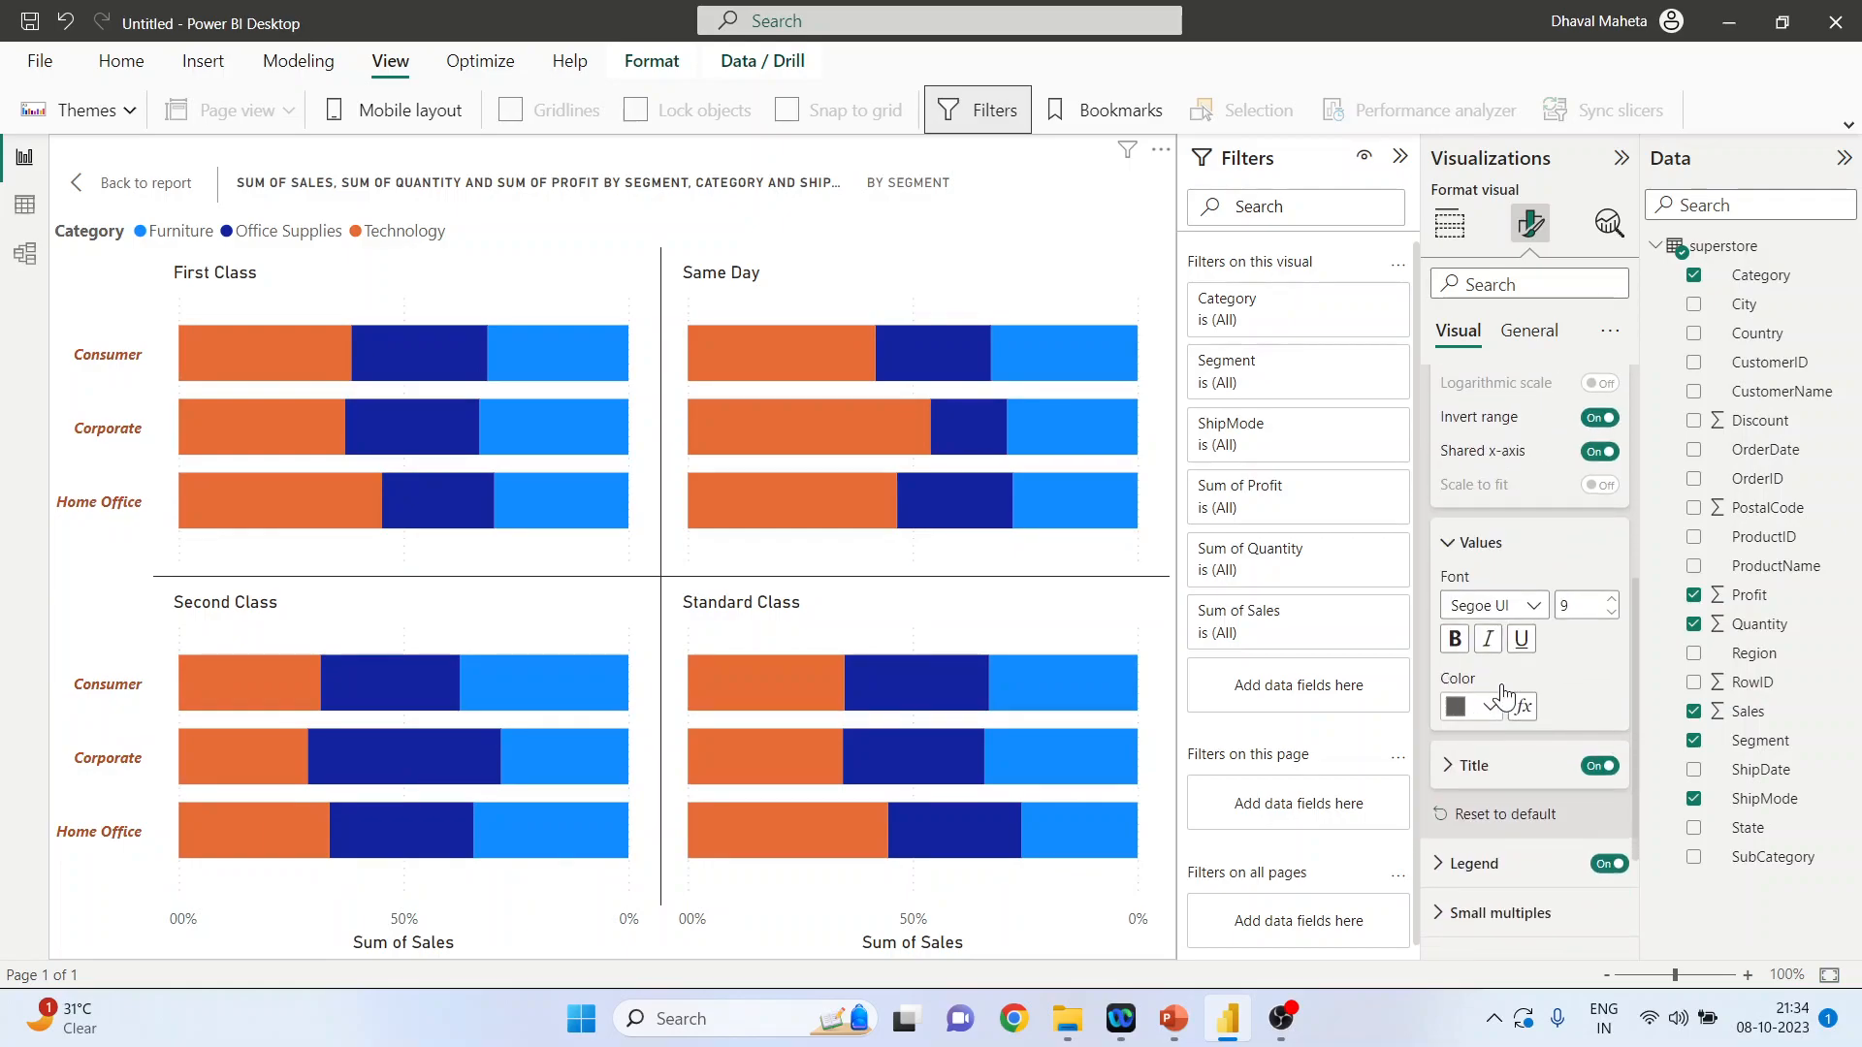
pyautogui.click(1612, 600)
pyautogui.click(1613, 602)
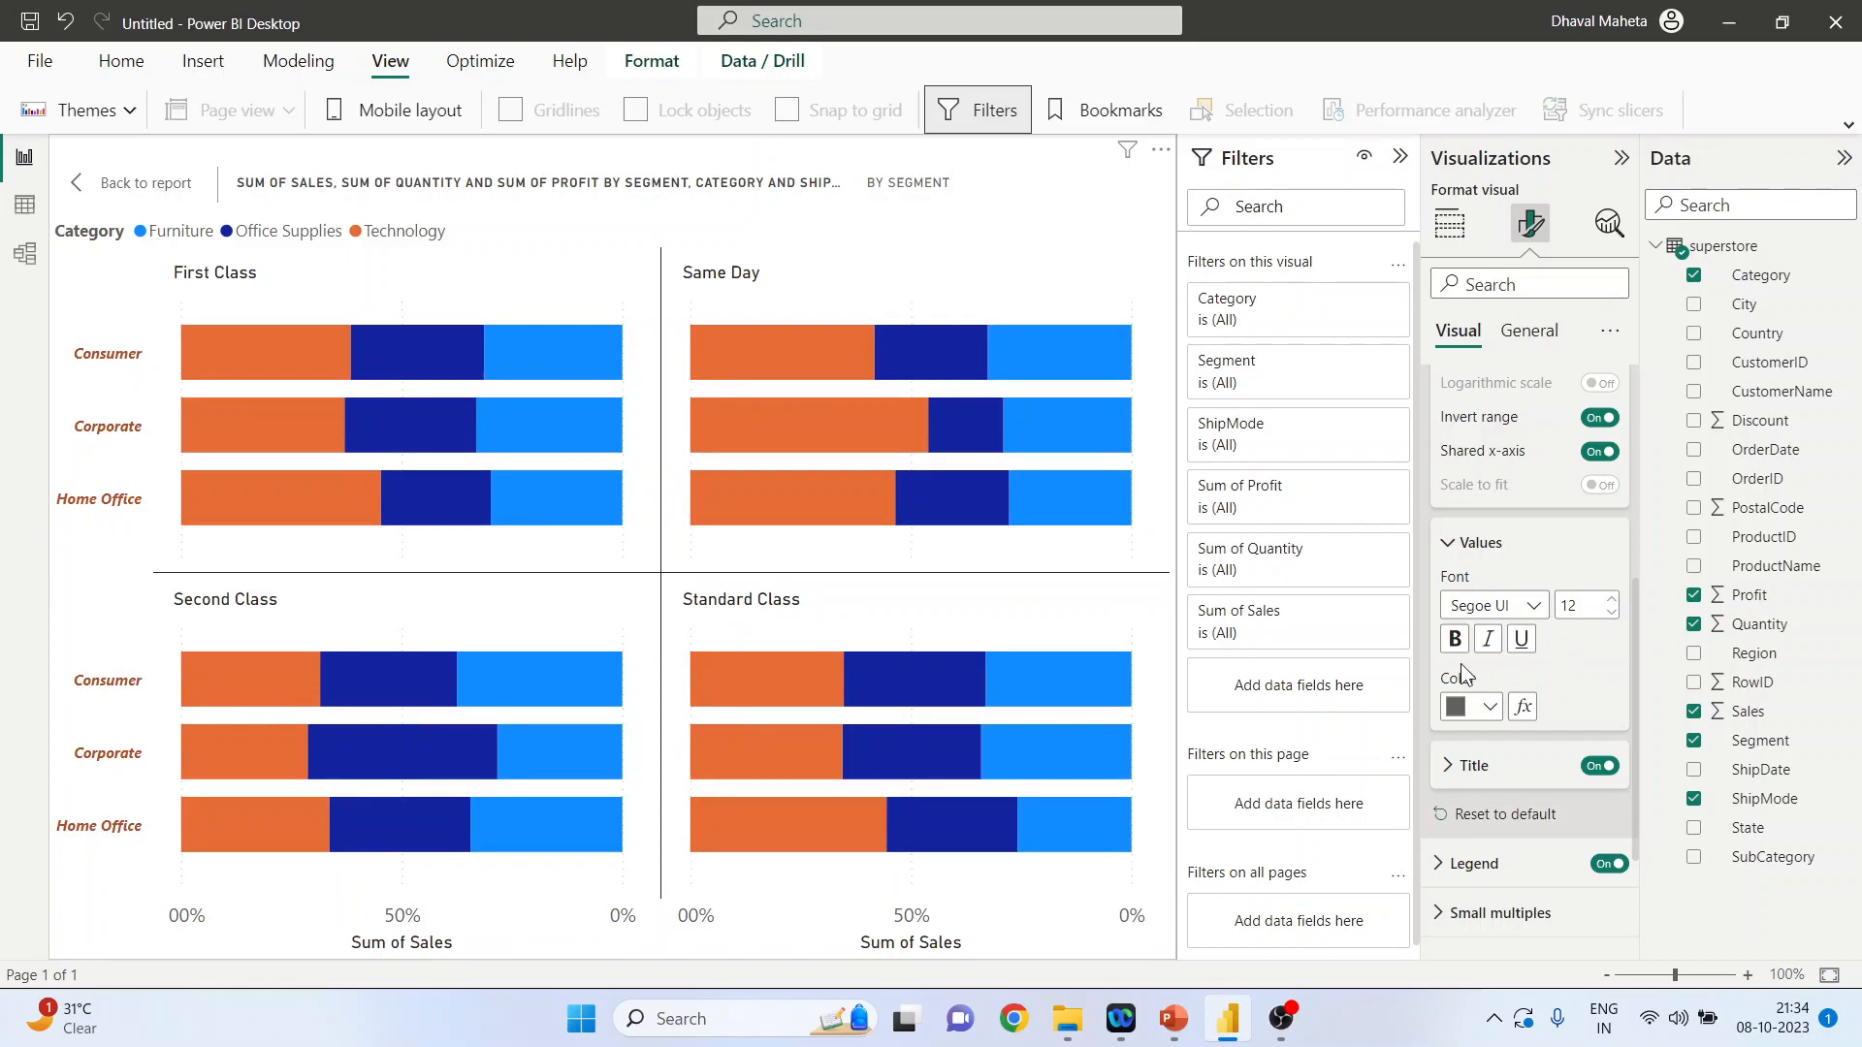
pyautogui.click(1491, 704)
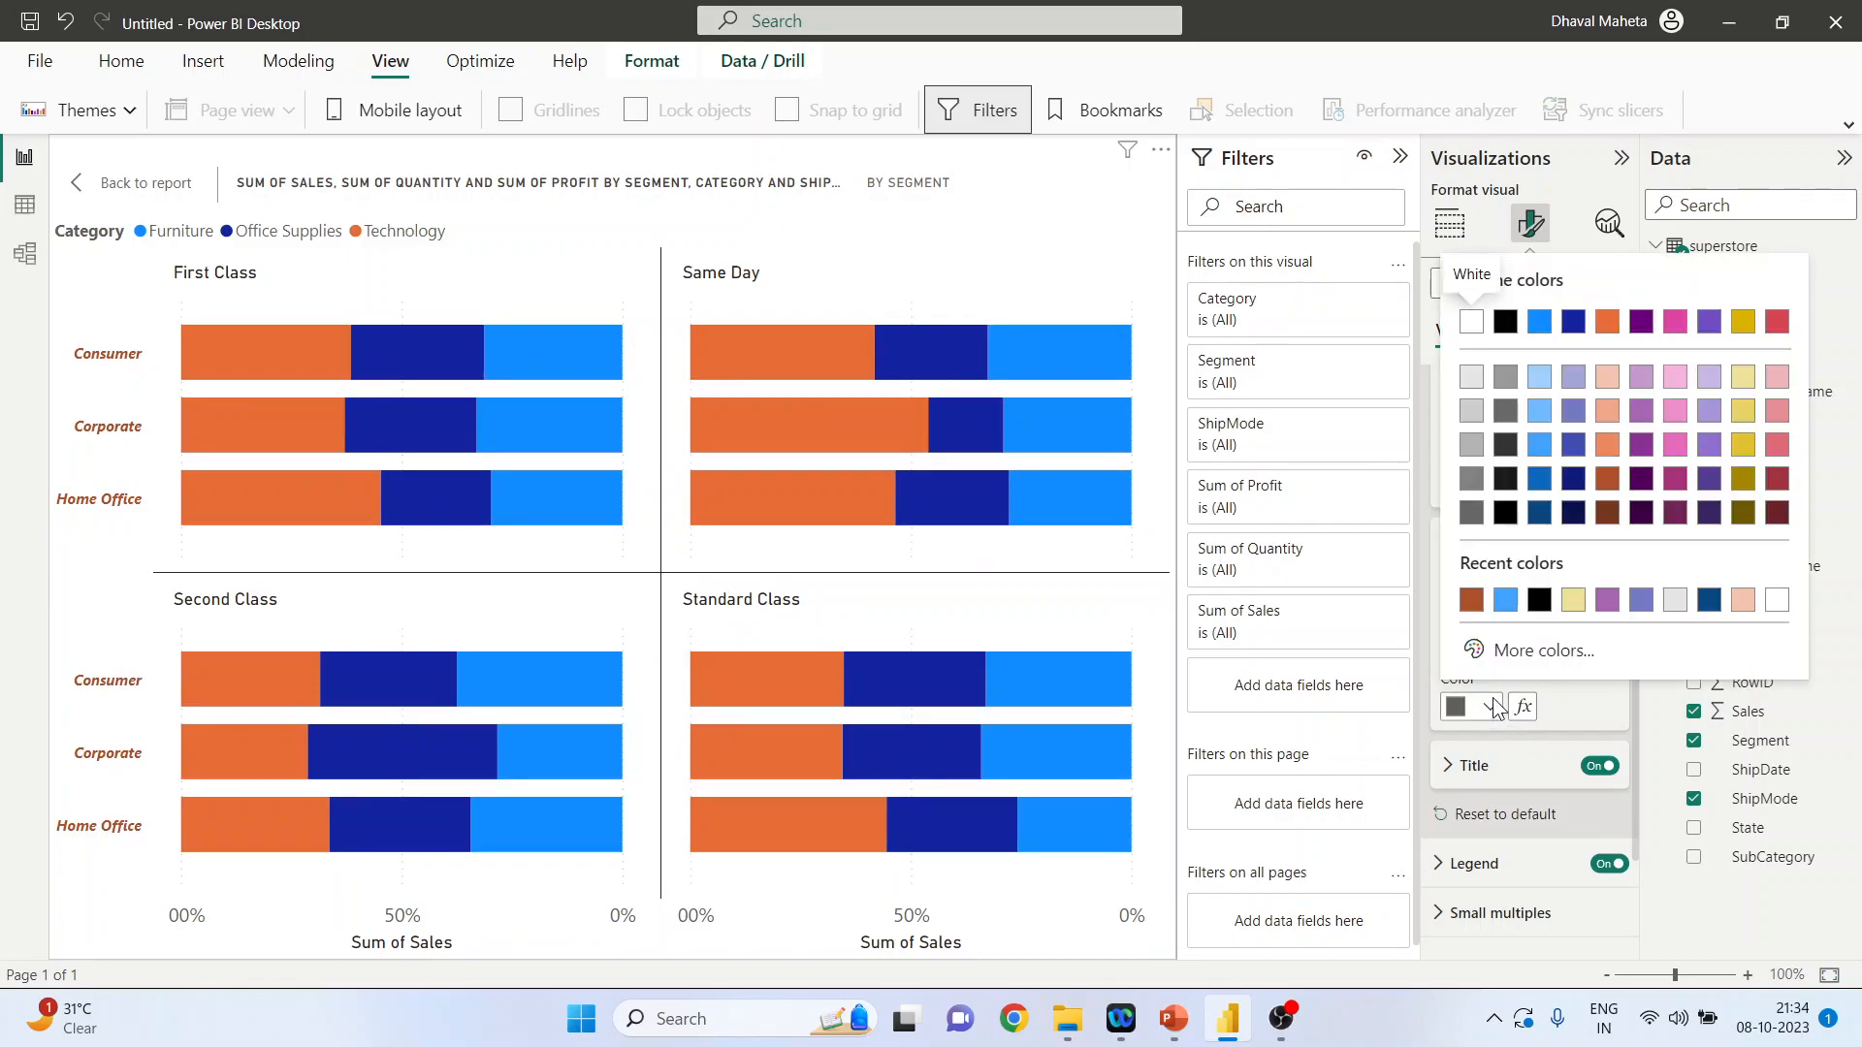
pyautogui.click(1504, 603)
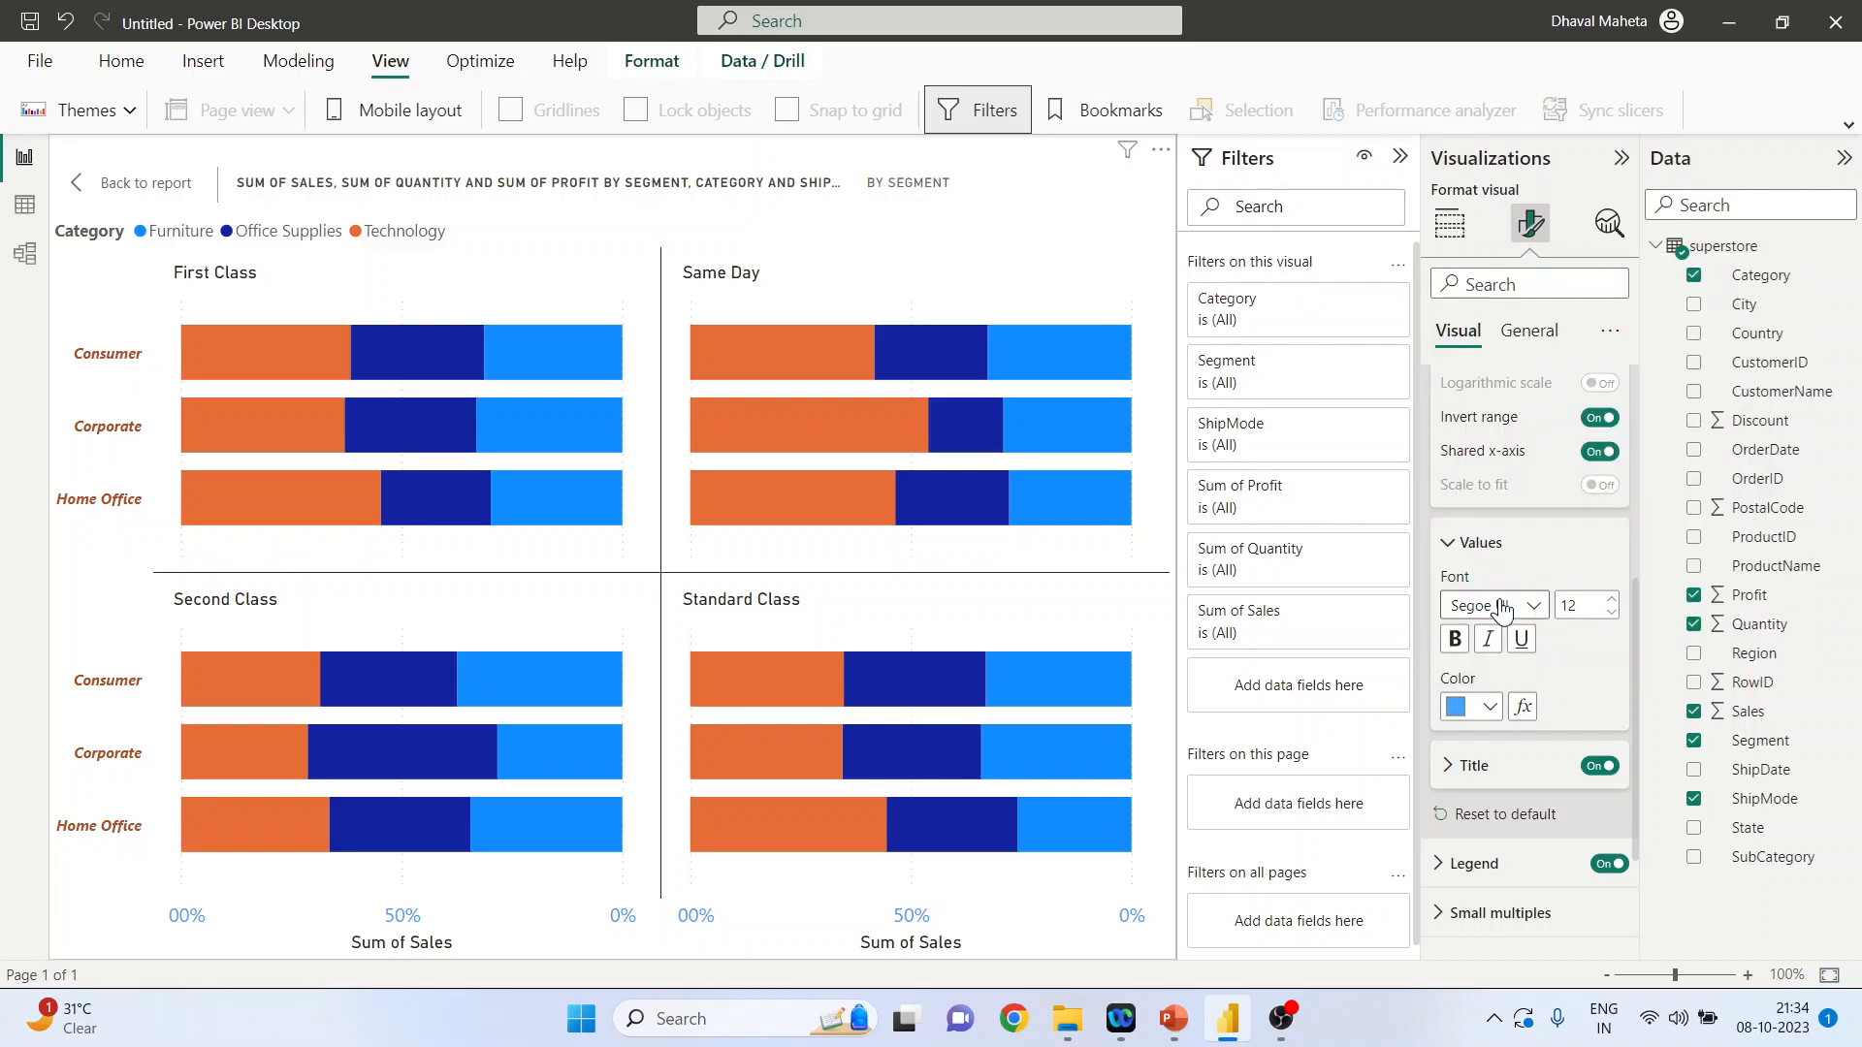
# Look over the X-axis title options and set the legend position to Top center
pyautogui.click(1459, 767)
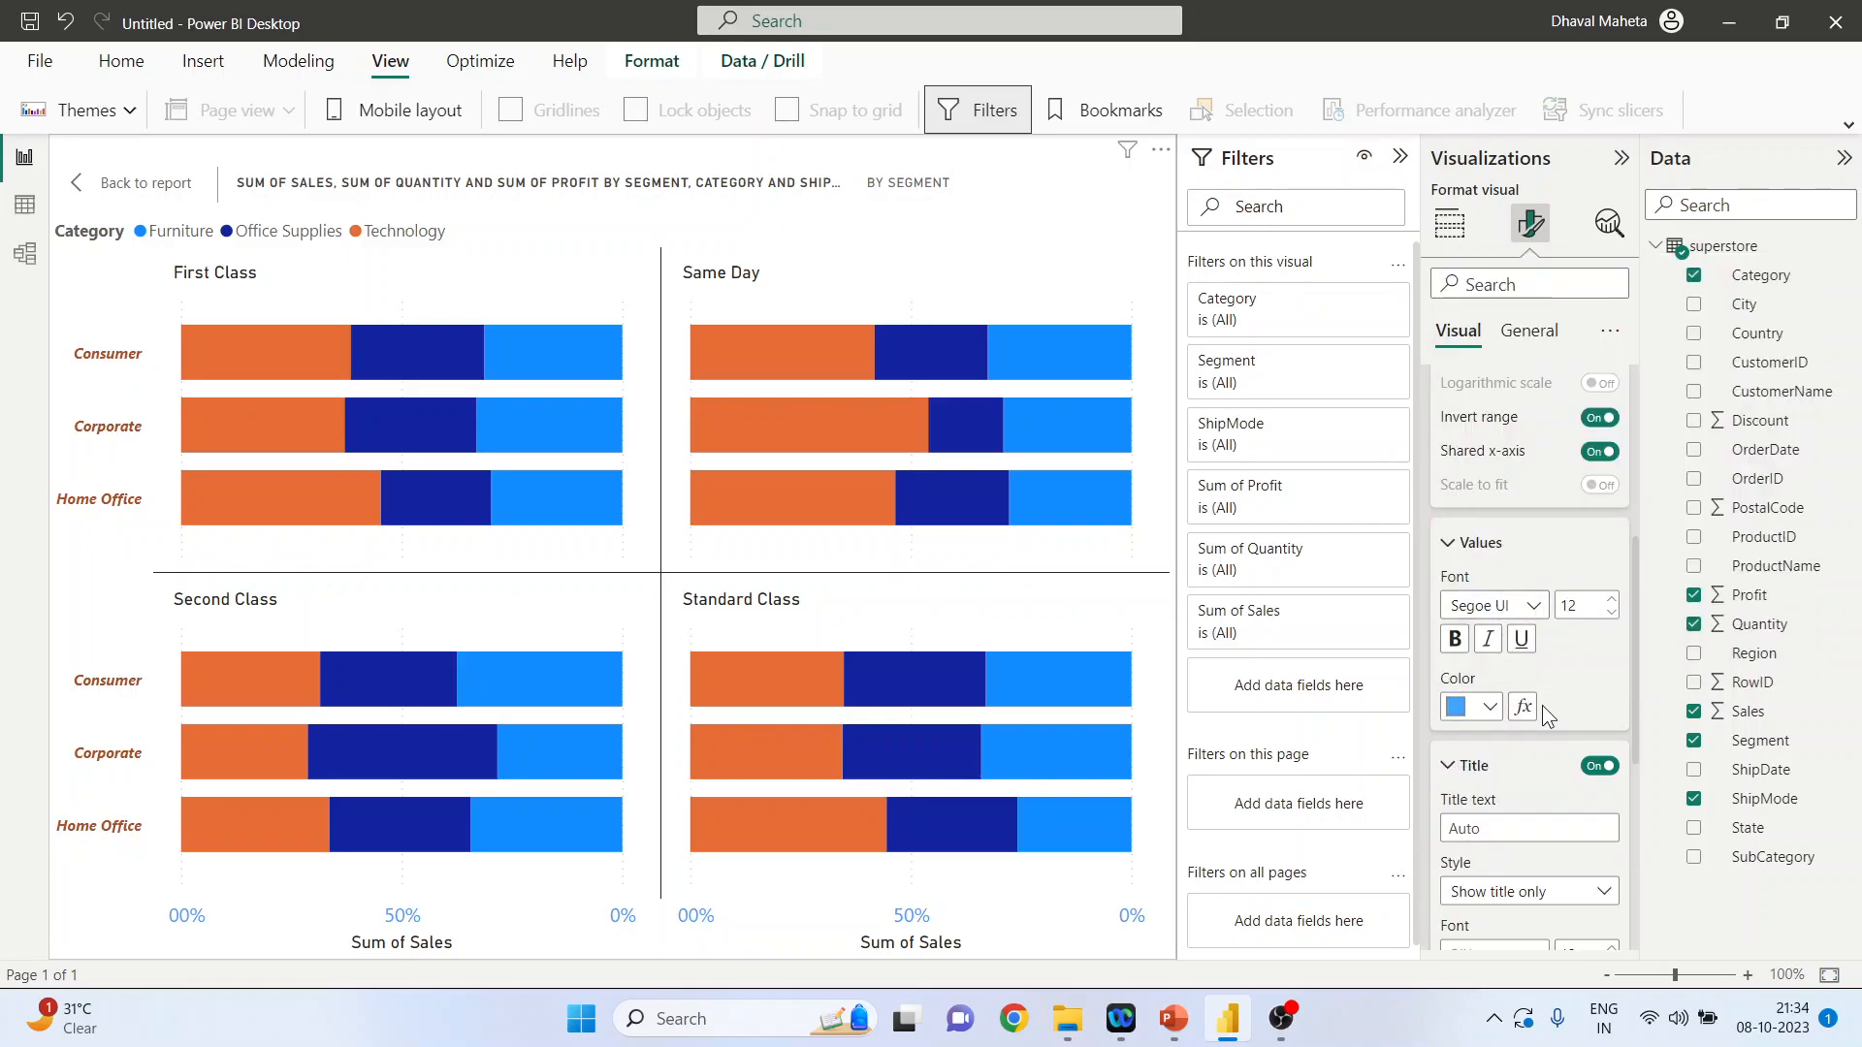
pyautogui.scroll(-3, 1550, 713)
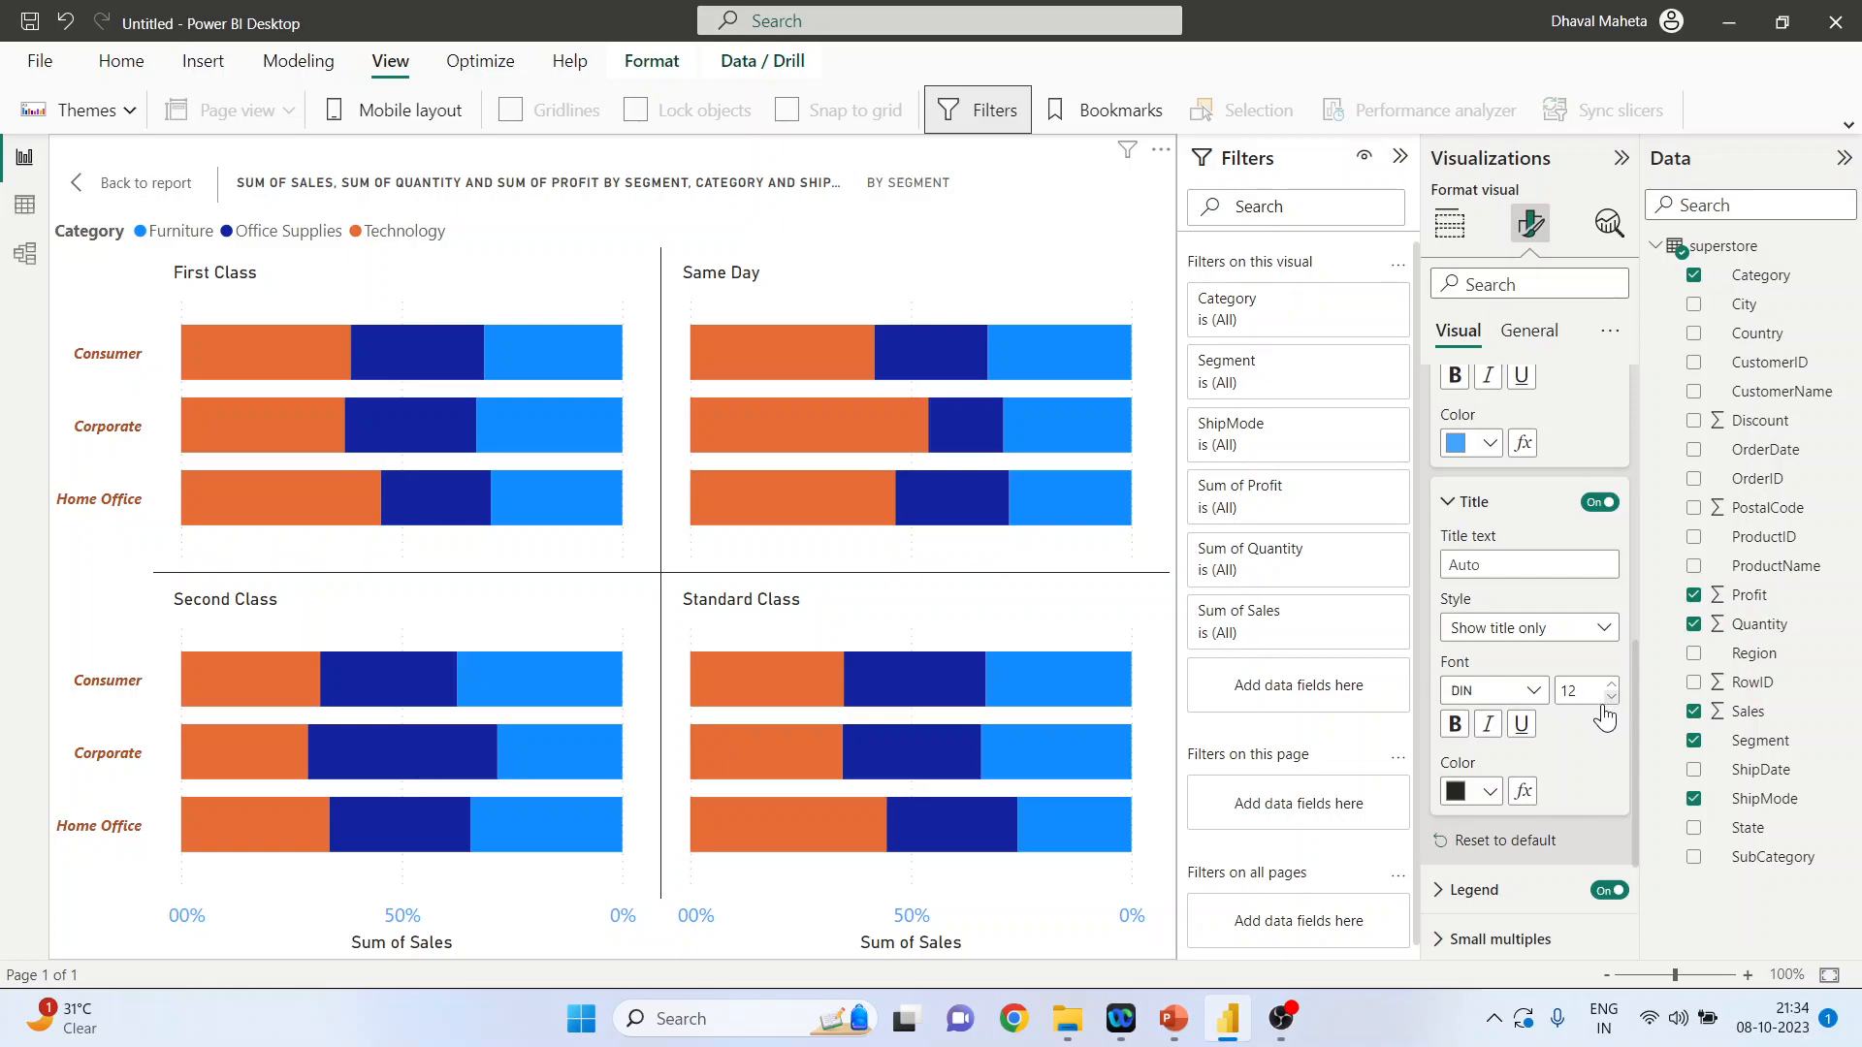
pyautogui.scroll(-2, 1583, 743)
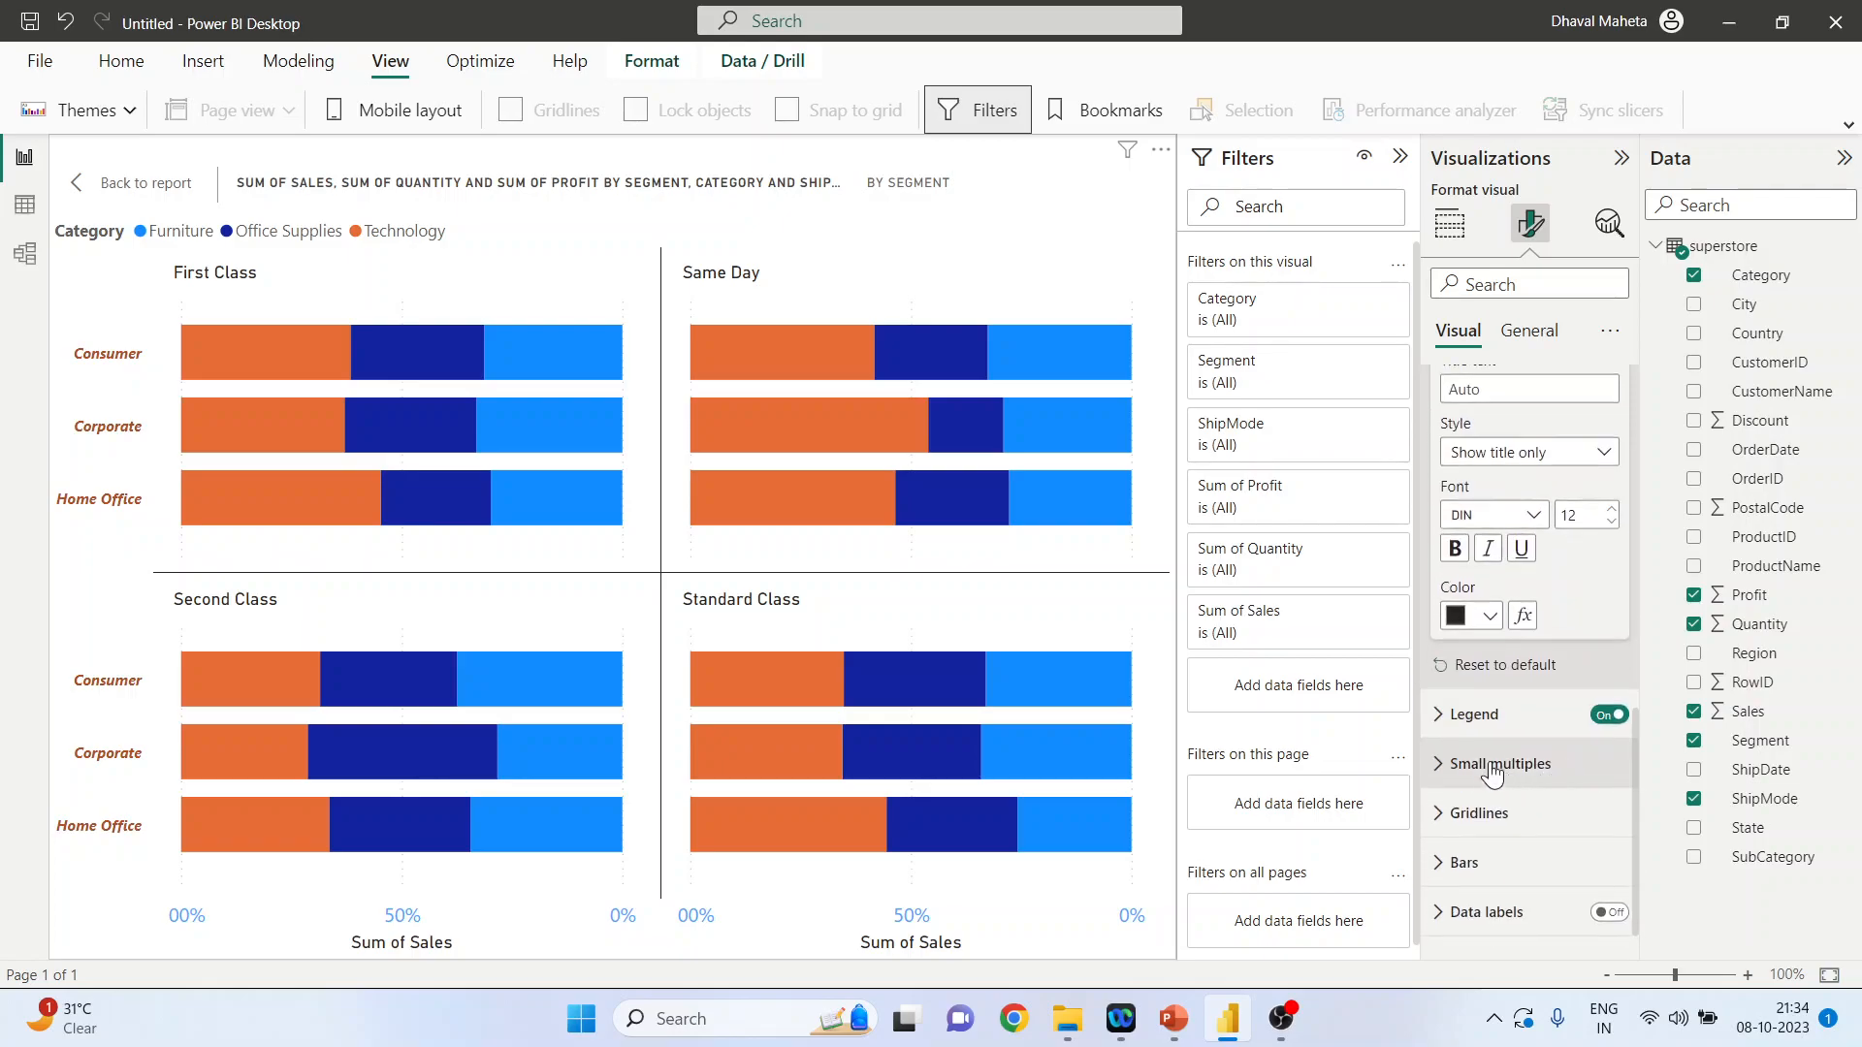
pyautogui.click(1445, 715)
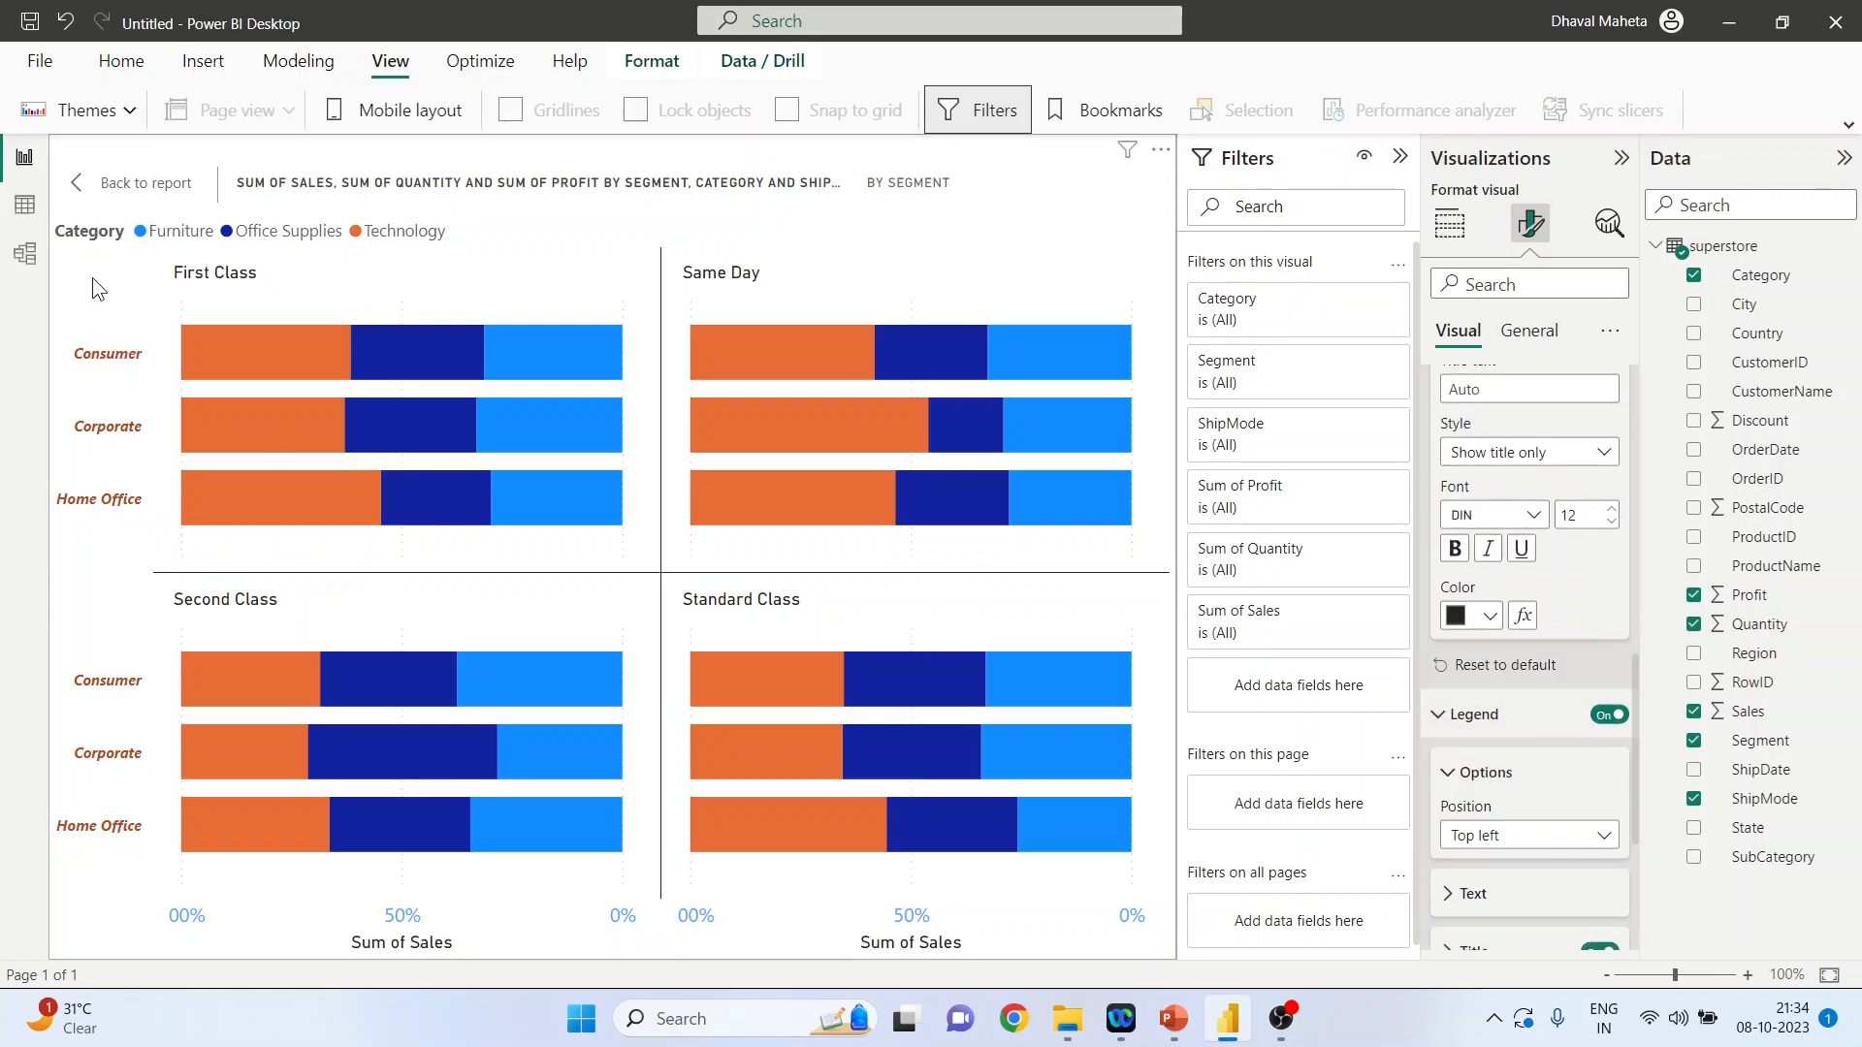
pyautogui.click(1606, 840)
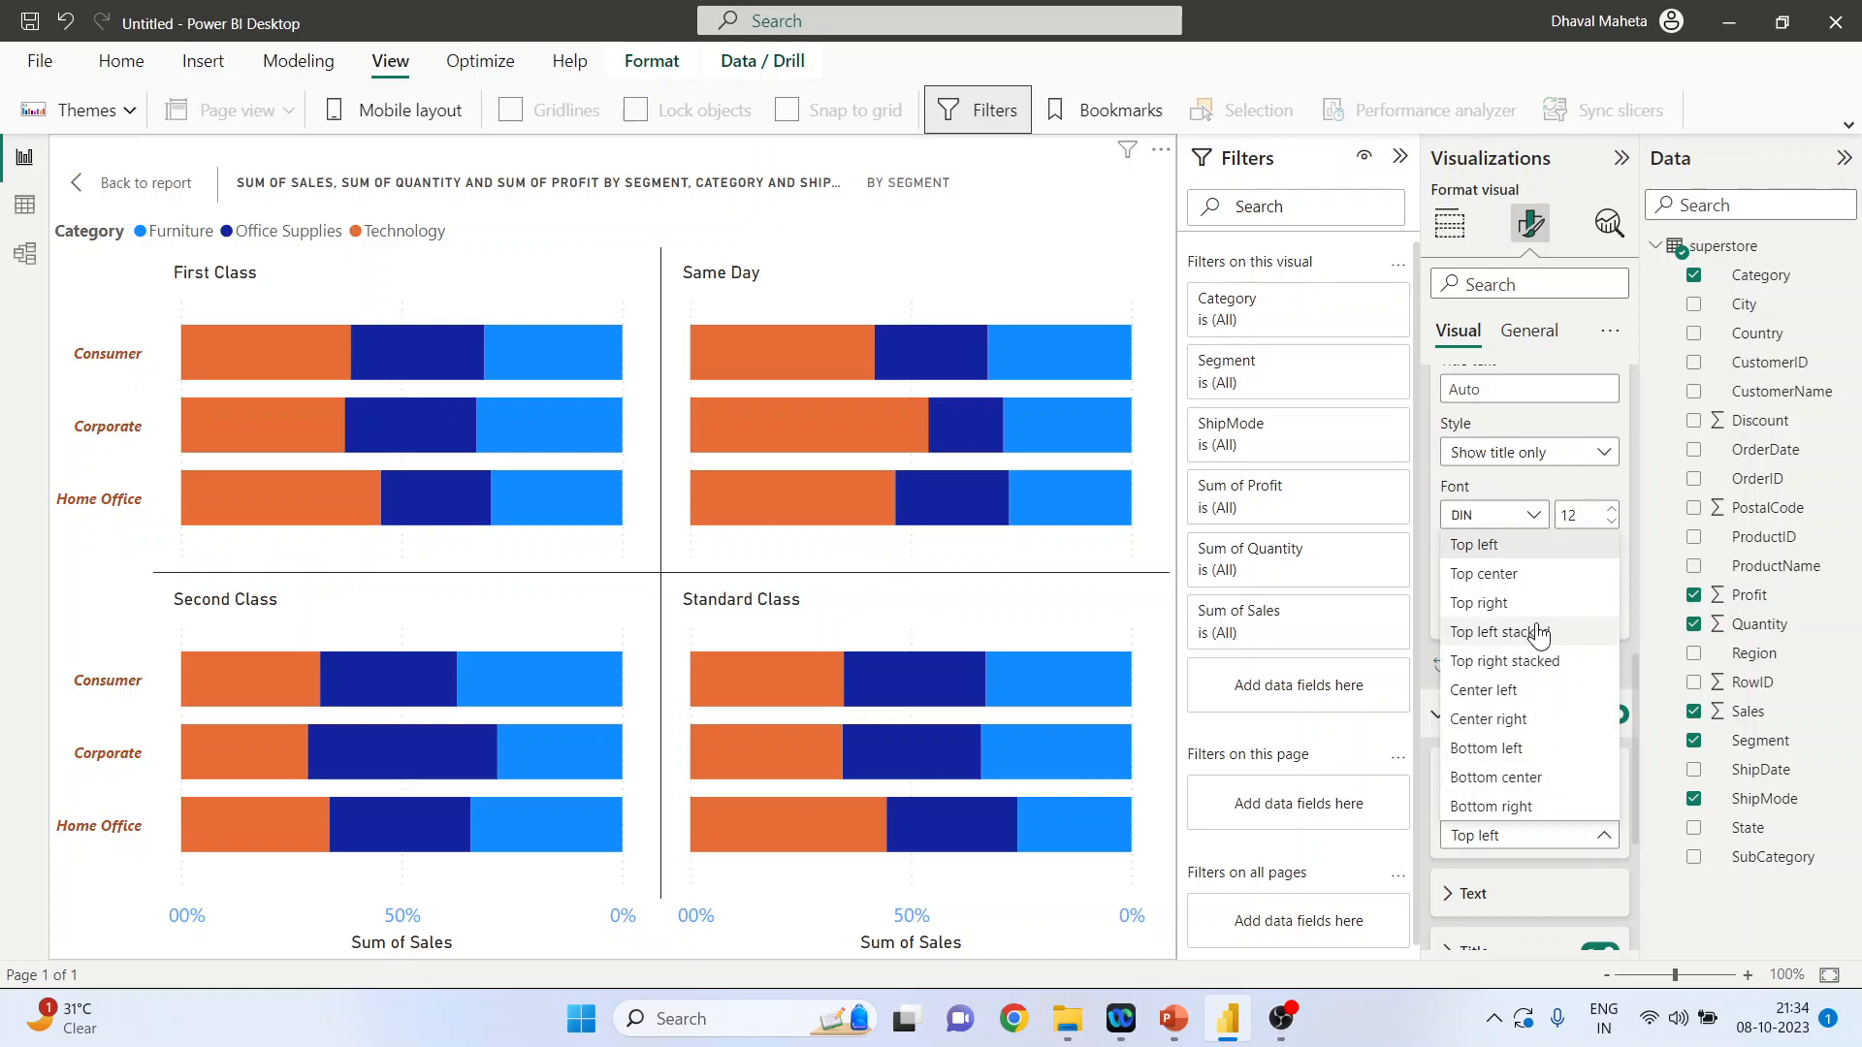
pyautogui.click(1534, 581)
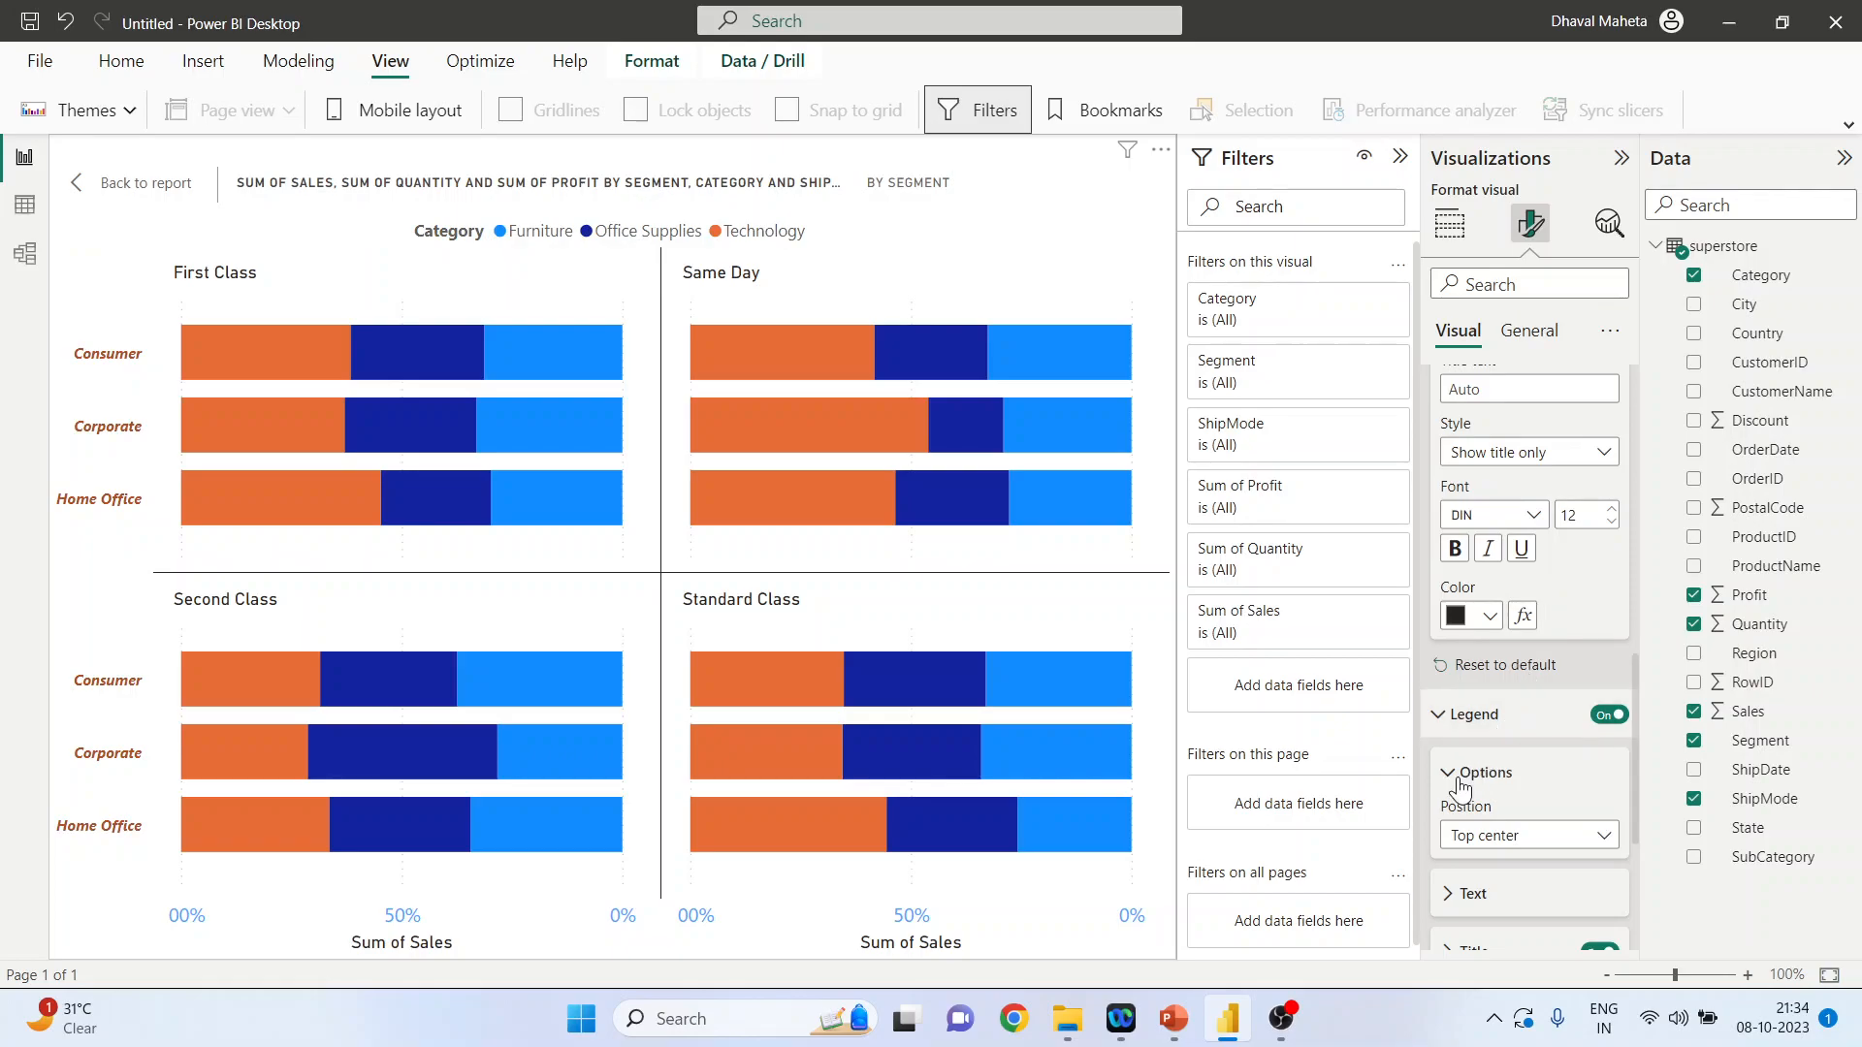
# Format the legend text in bold Times New Roman and colour it dark orange (Theme color 3, 25% darker)
pyautogui.scroll(-3, 1636, 749)
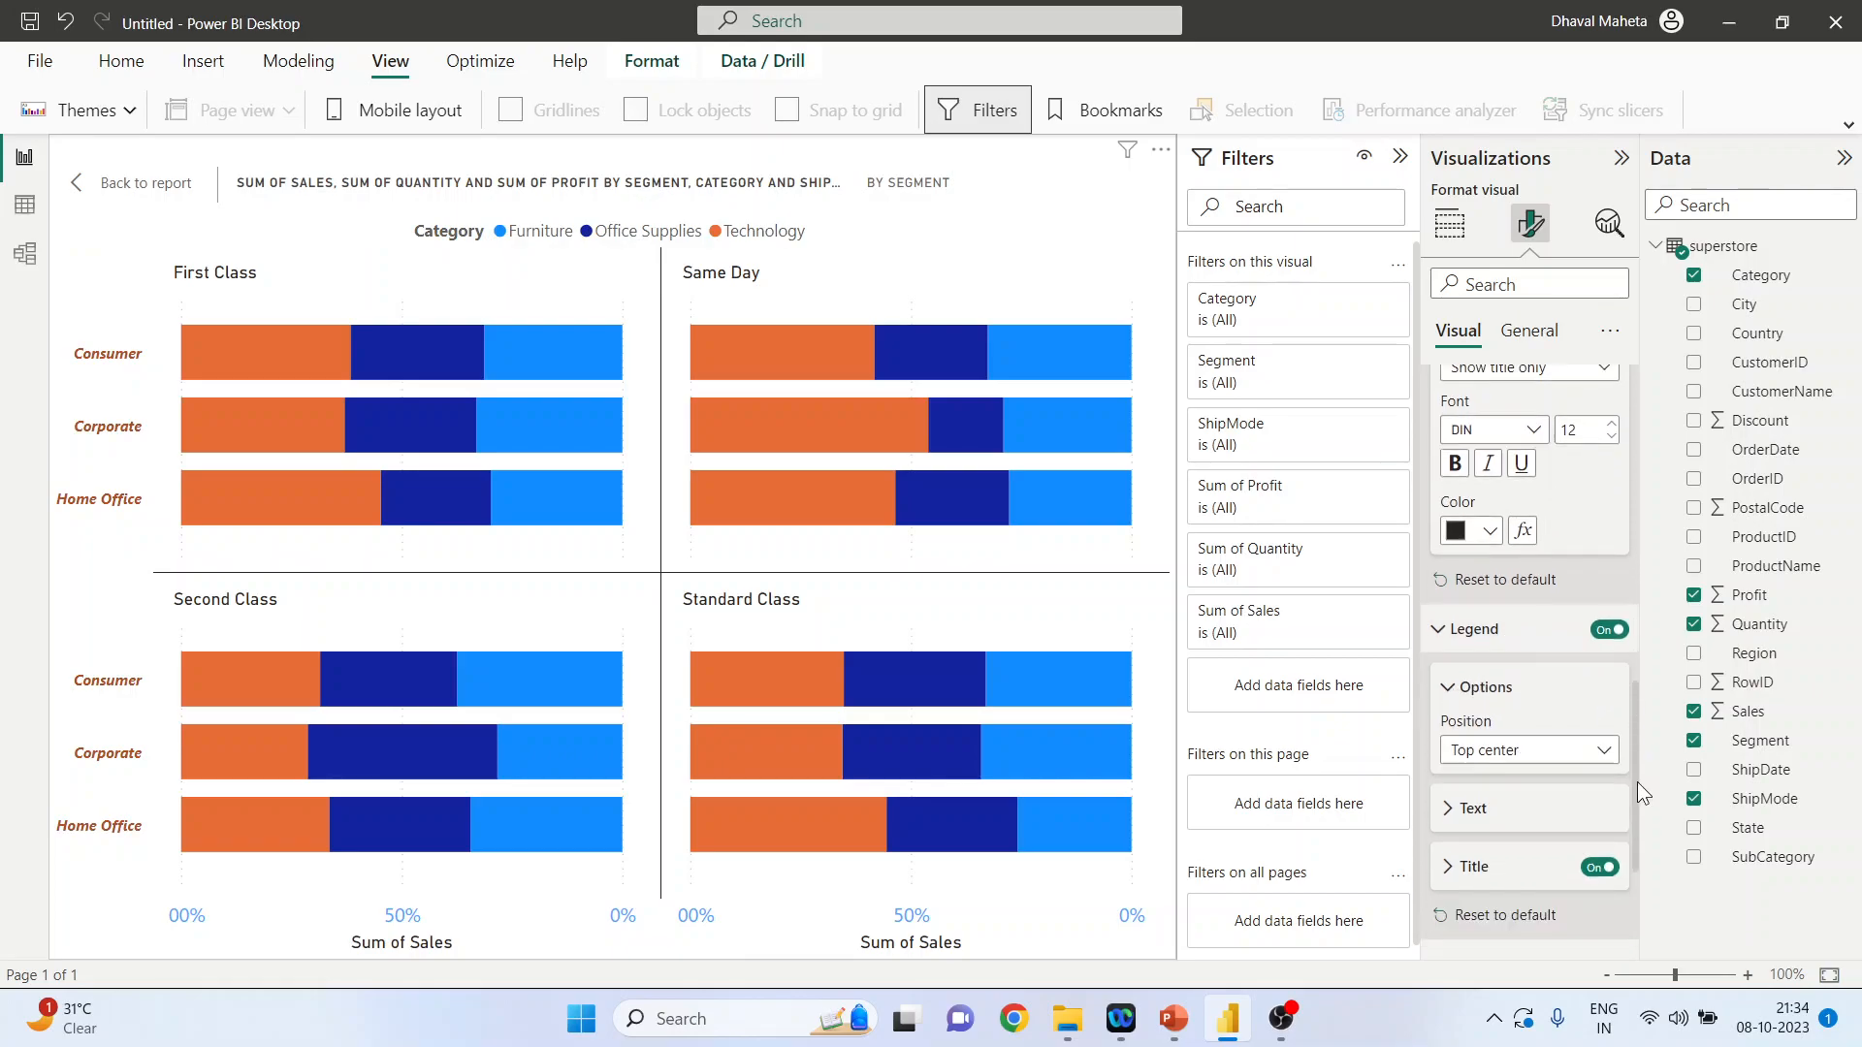
pyautogui.click(1446, 665)
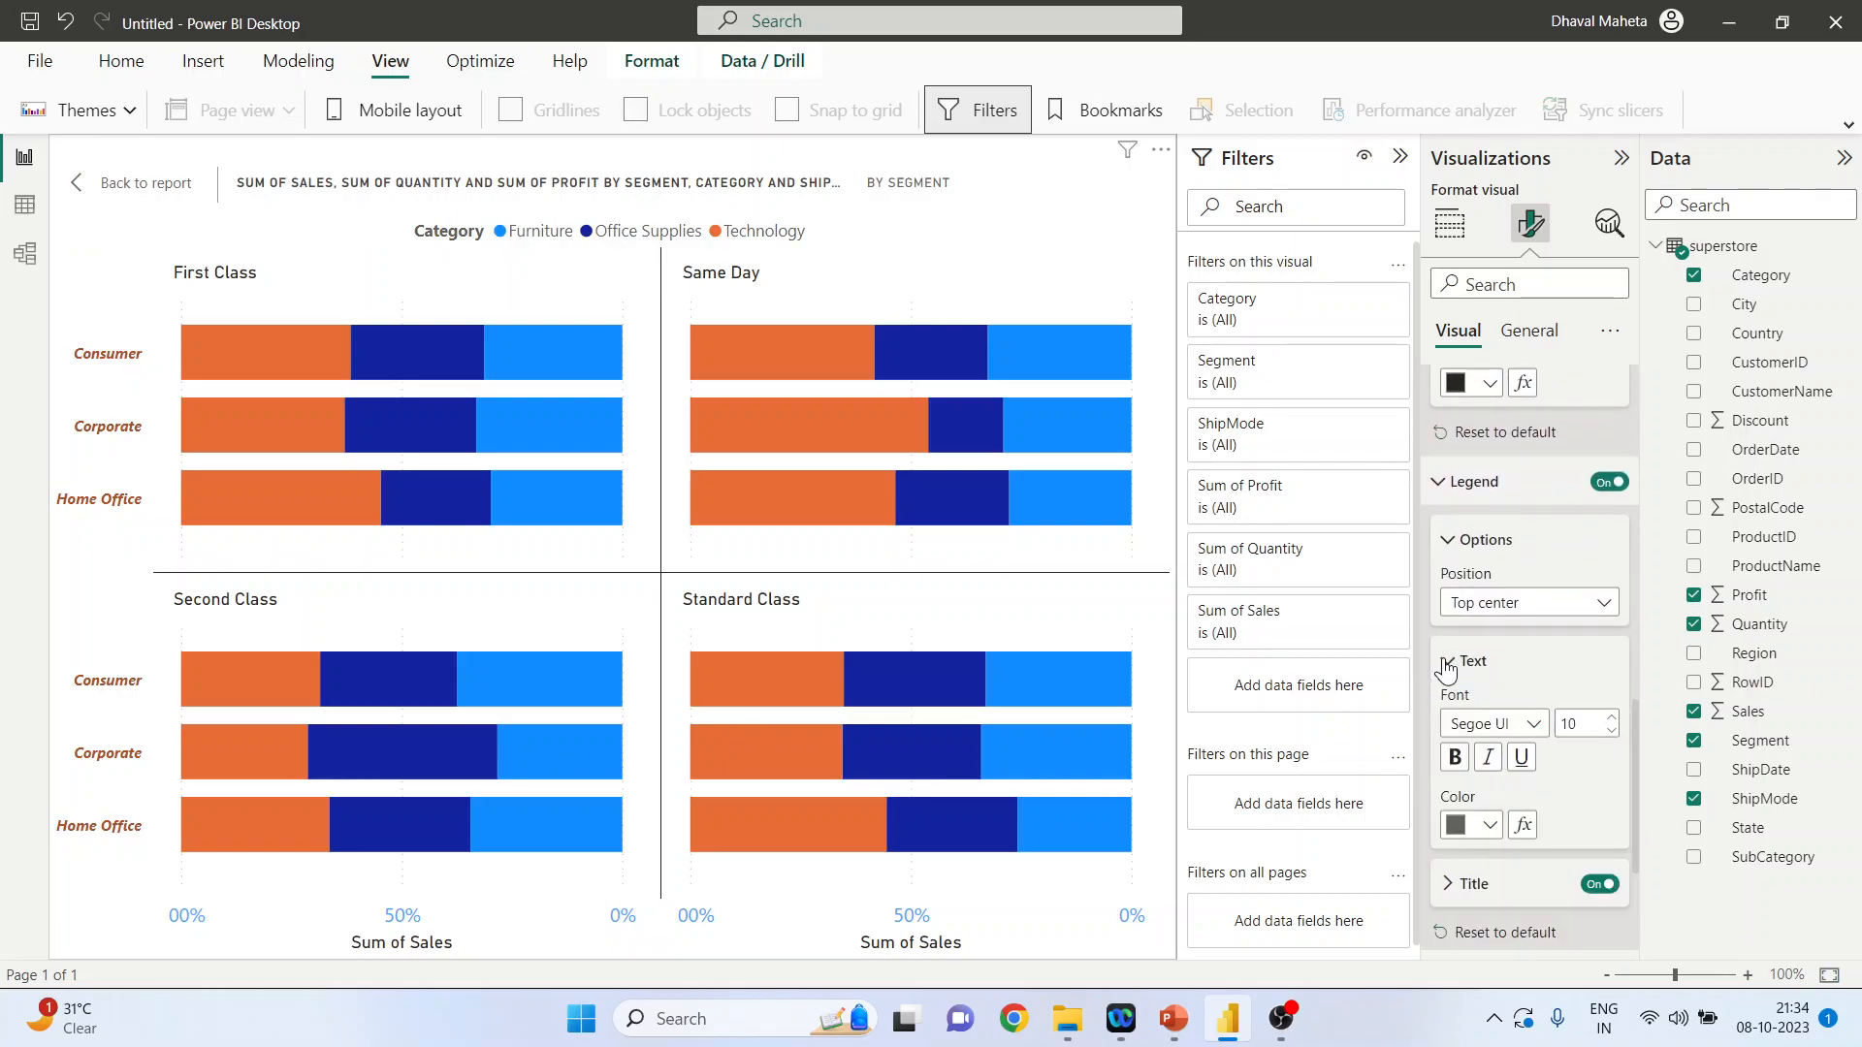
pyautogui.click(1534, 724)
pyautogui.click(1516, 686)
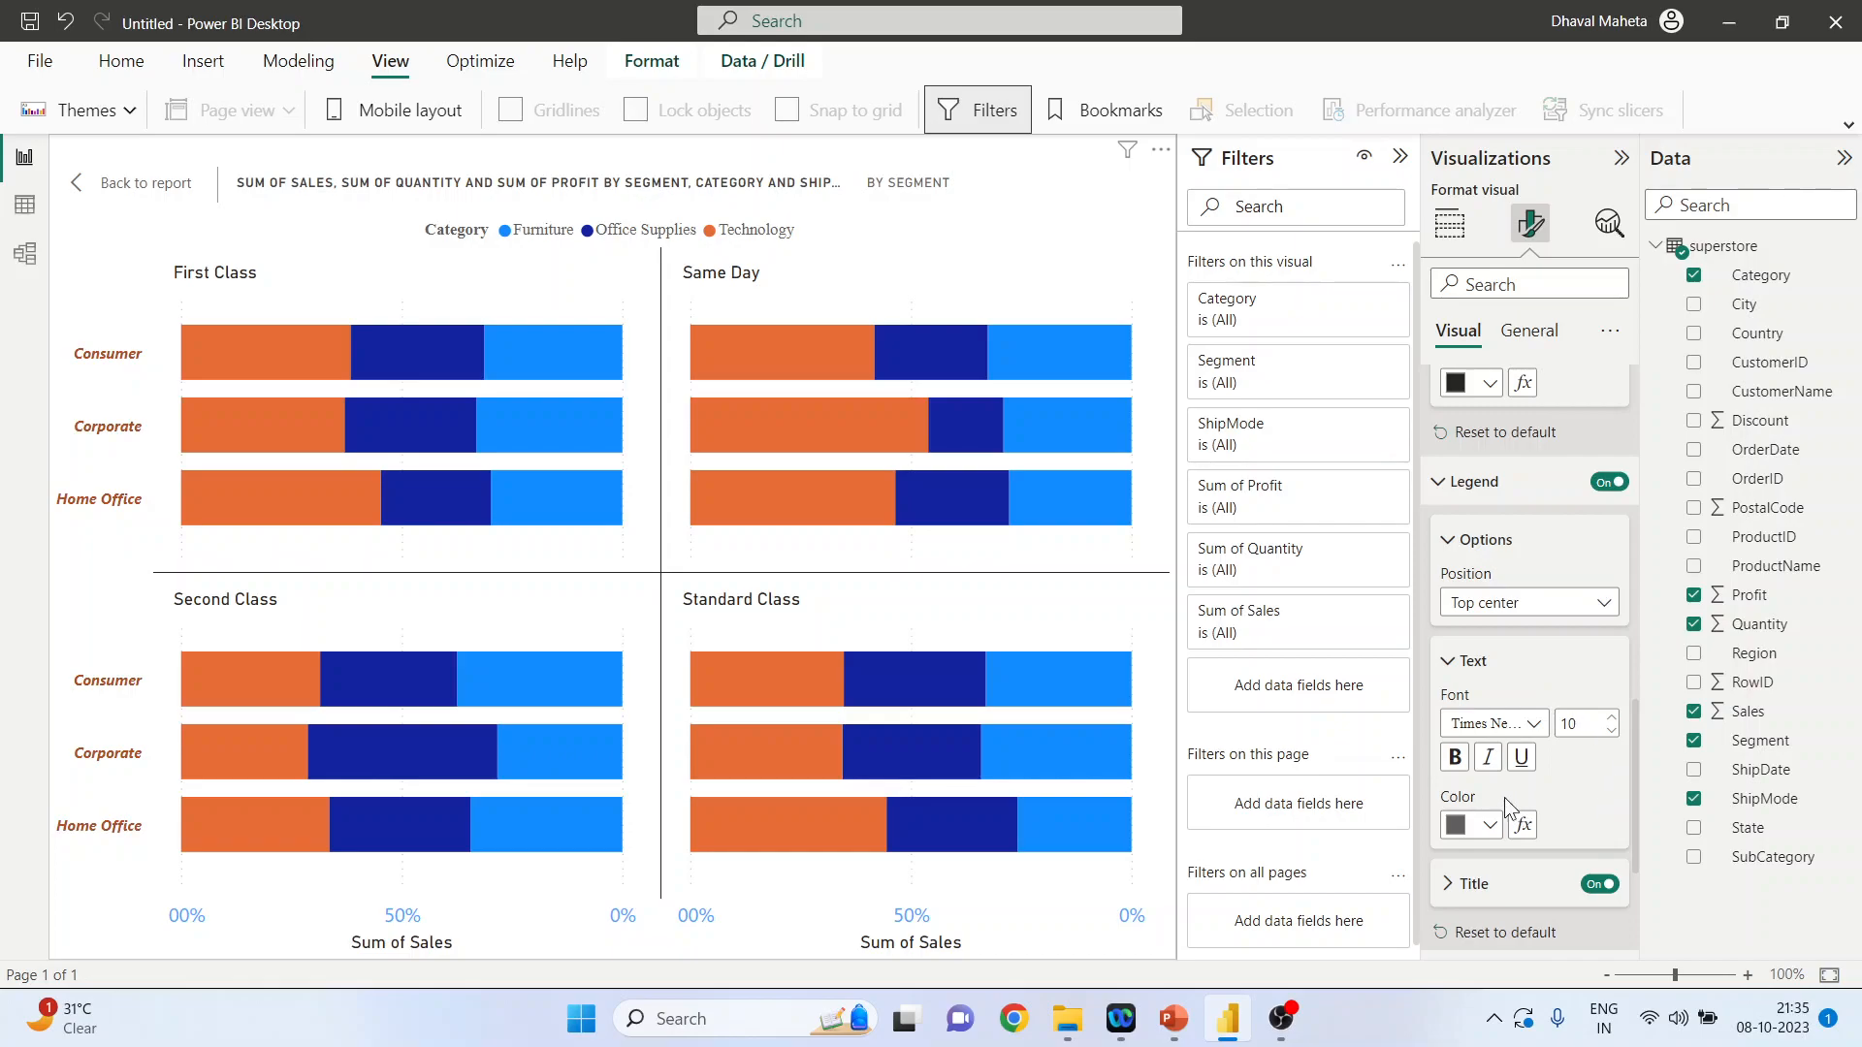
pyautogui.click(1455, 757)
pyautogui.click(1471, 826)
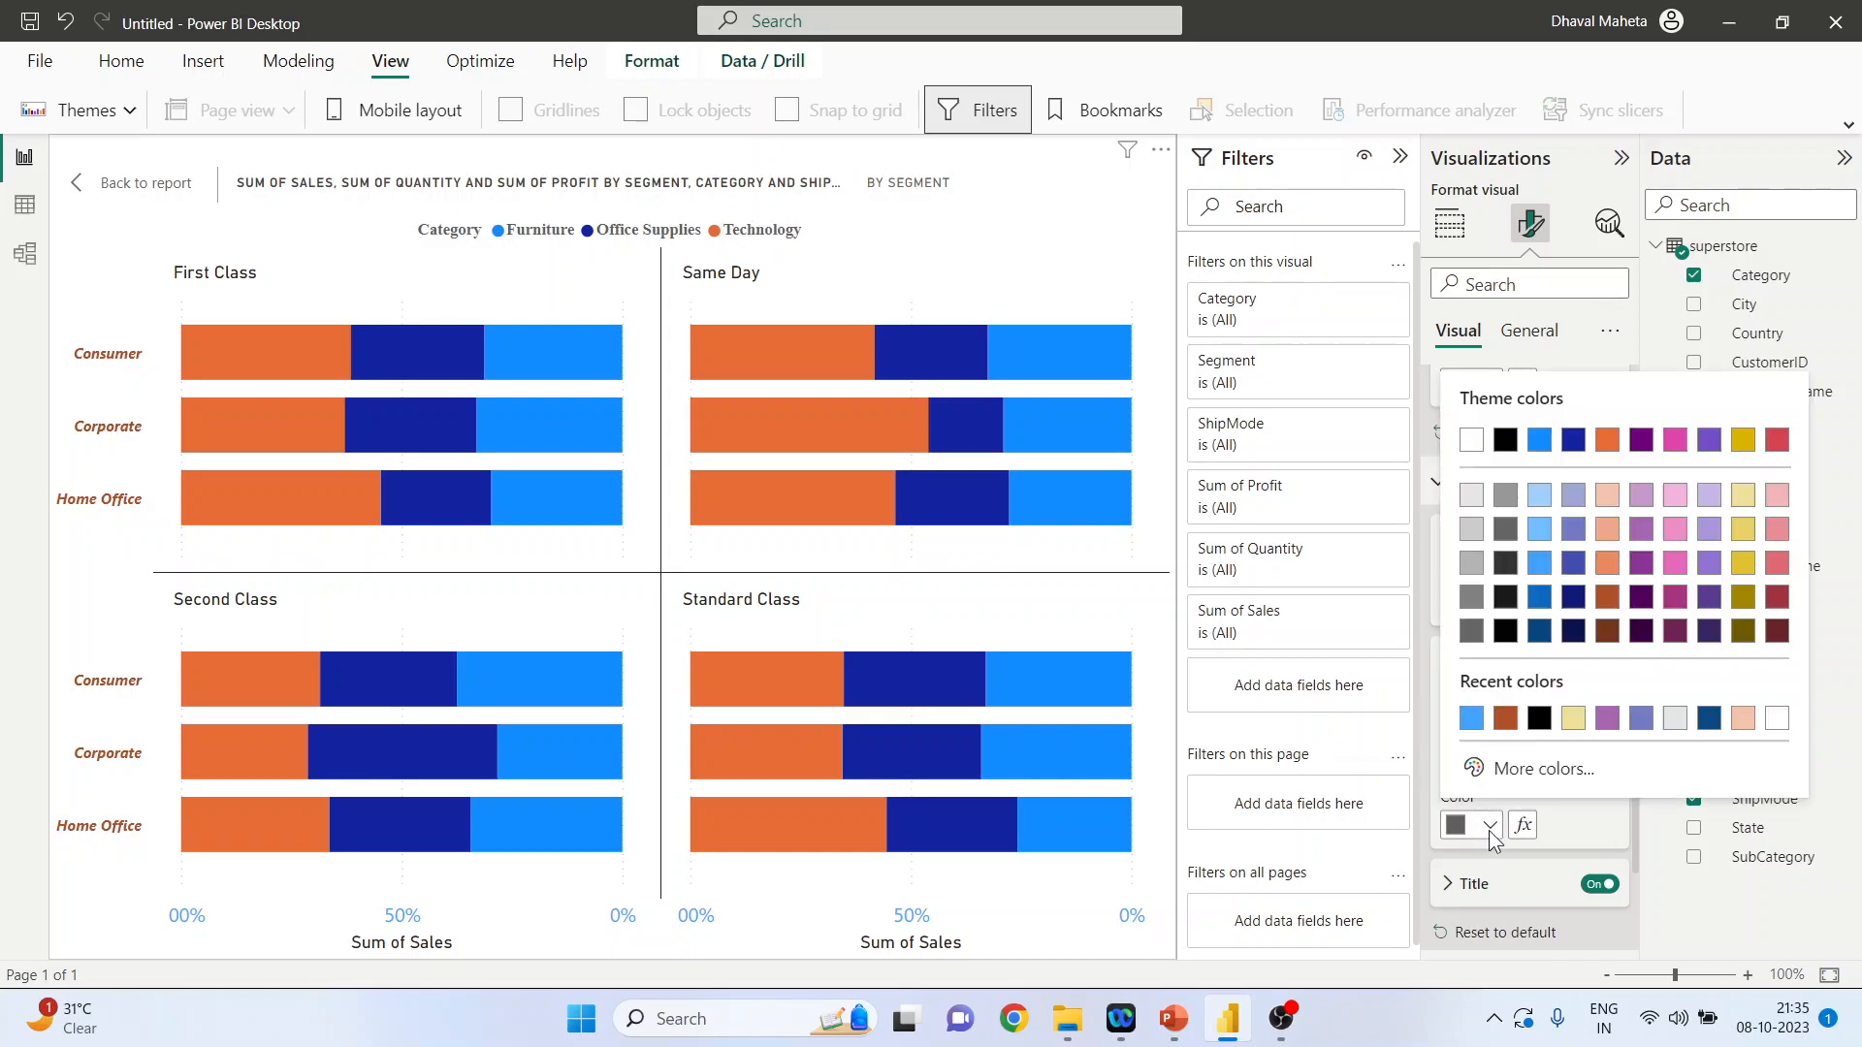
pyautogui.click(1610, 599)
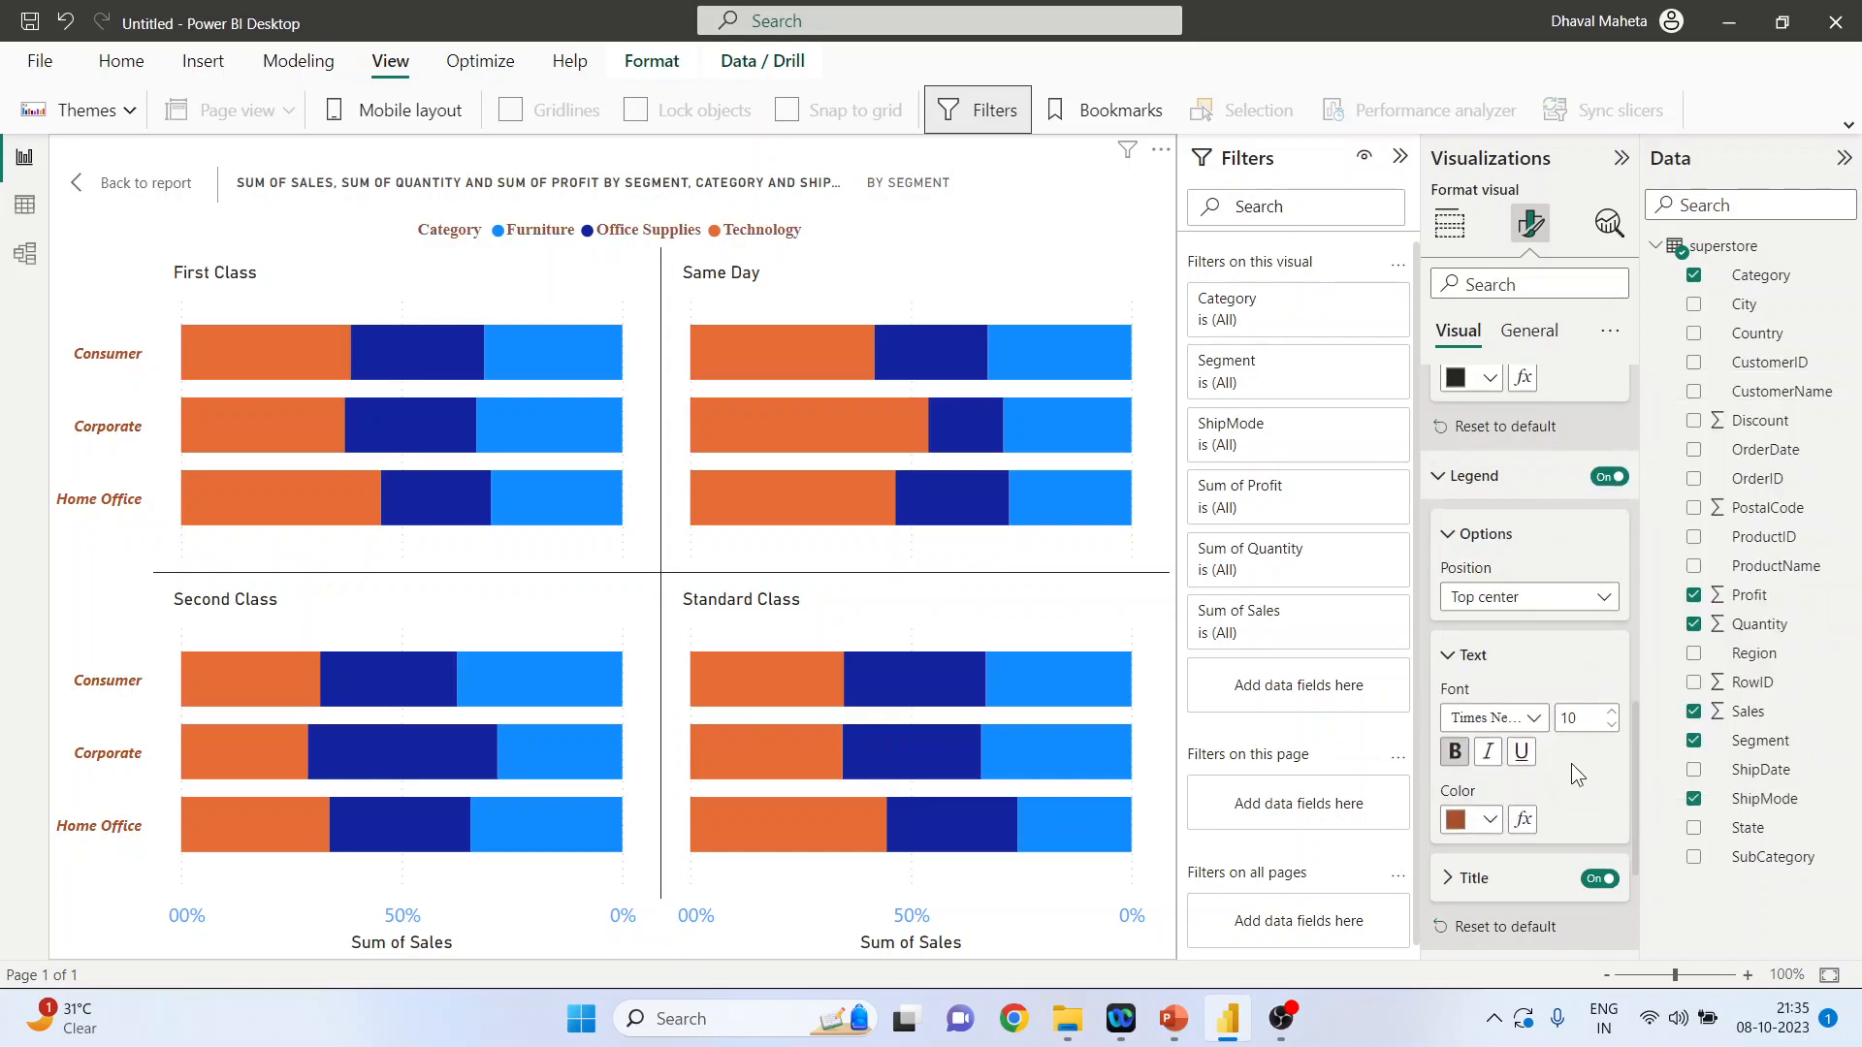
# Change the legend title text to "Categorywise"
pyautogui.scroll(-2, 1571, 764)
pyautogui.click(1449, 709)
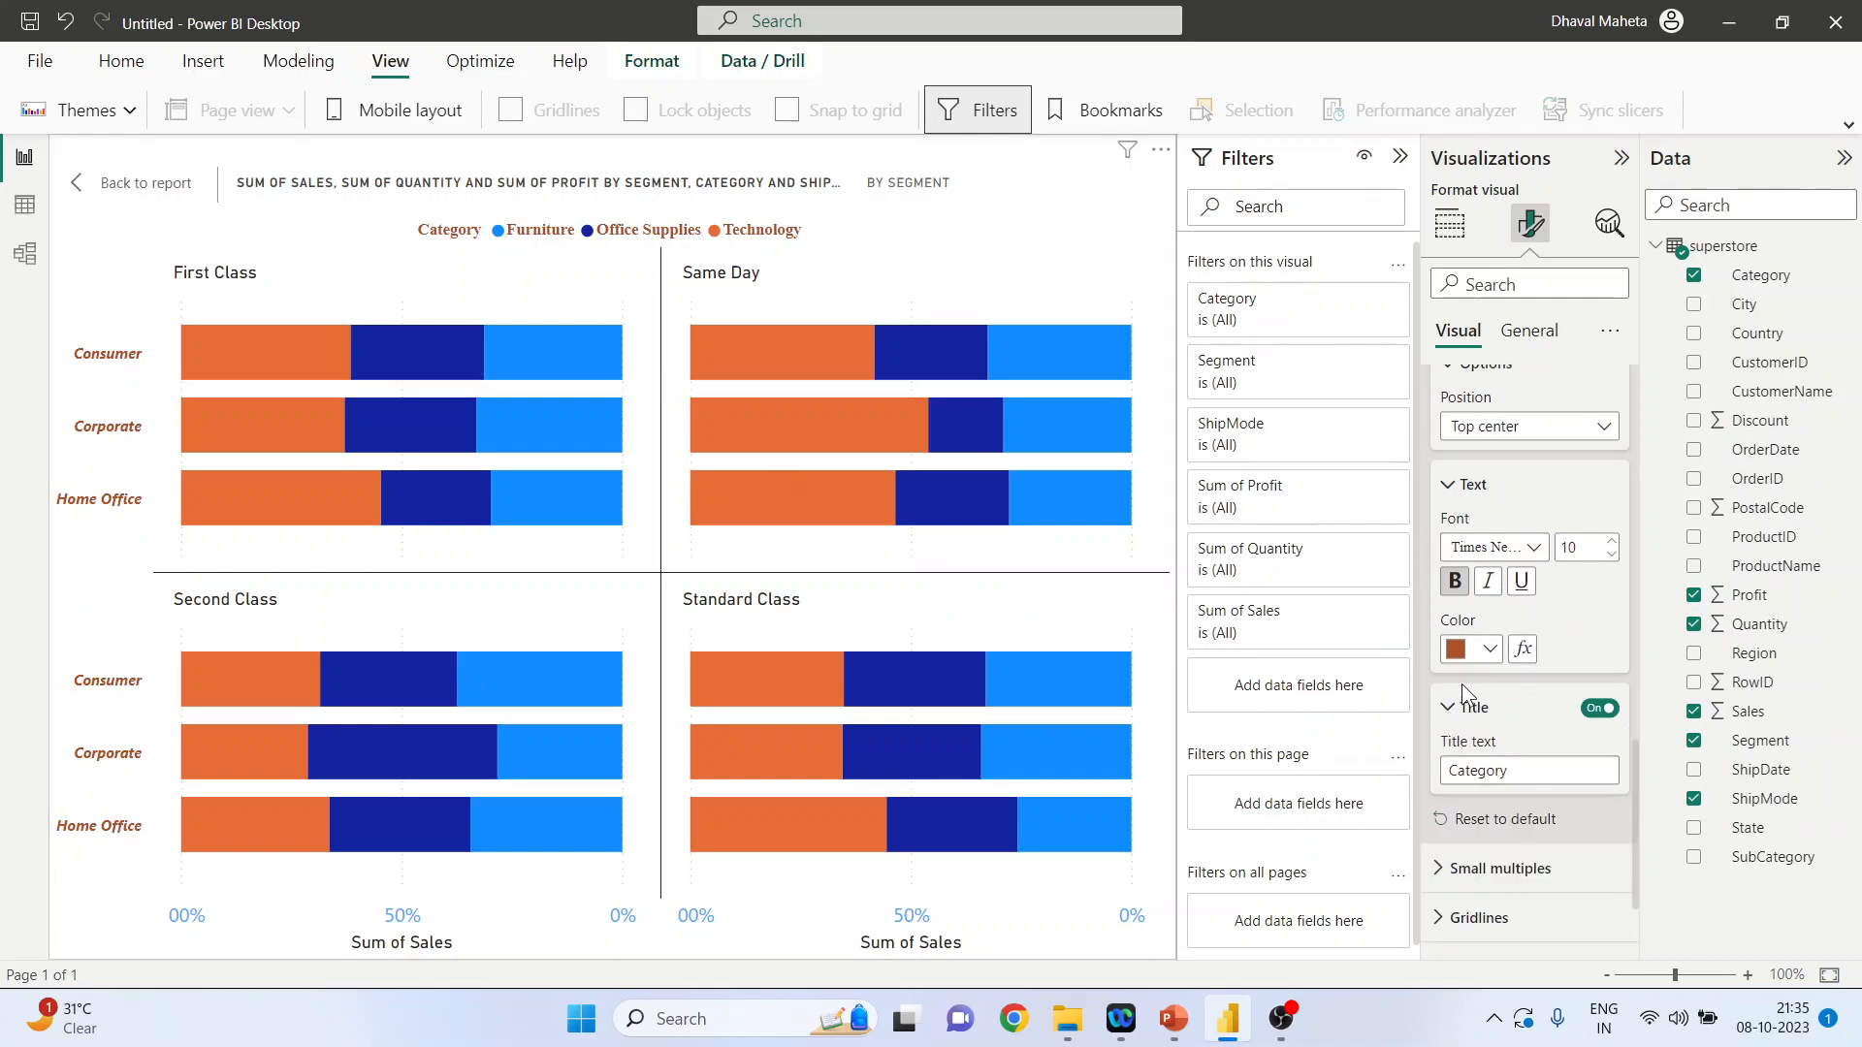
pyautogui.click(1512, 771)
pyautogui.write('wise')
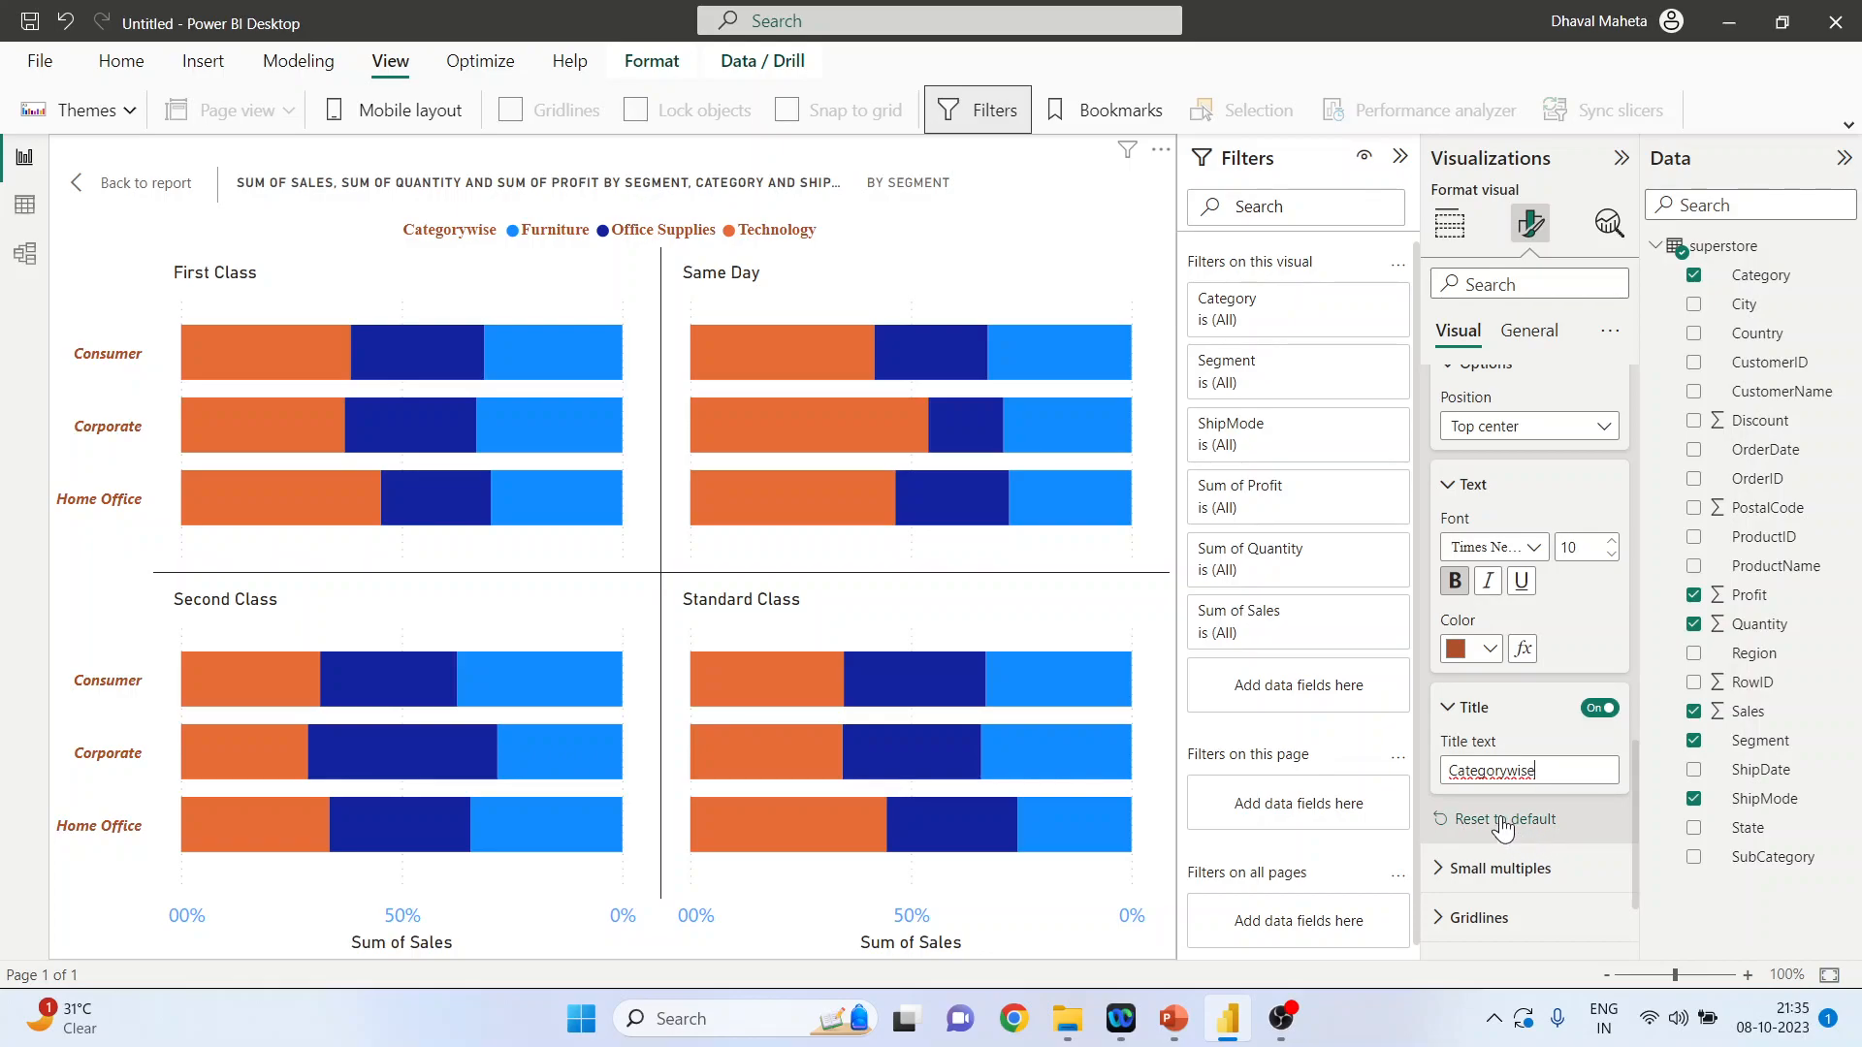
pyautogui.click(1450, 711)
# Set the small multiples layout to 2 rows and 2 columns with an all-around padding of 20
pyautogui.click(1571, 805)
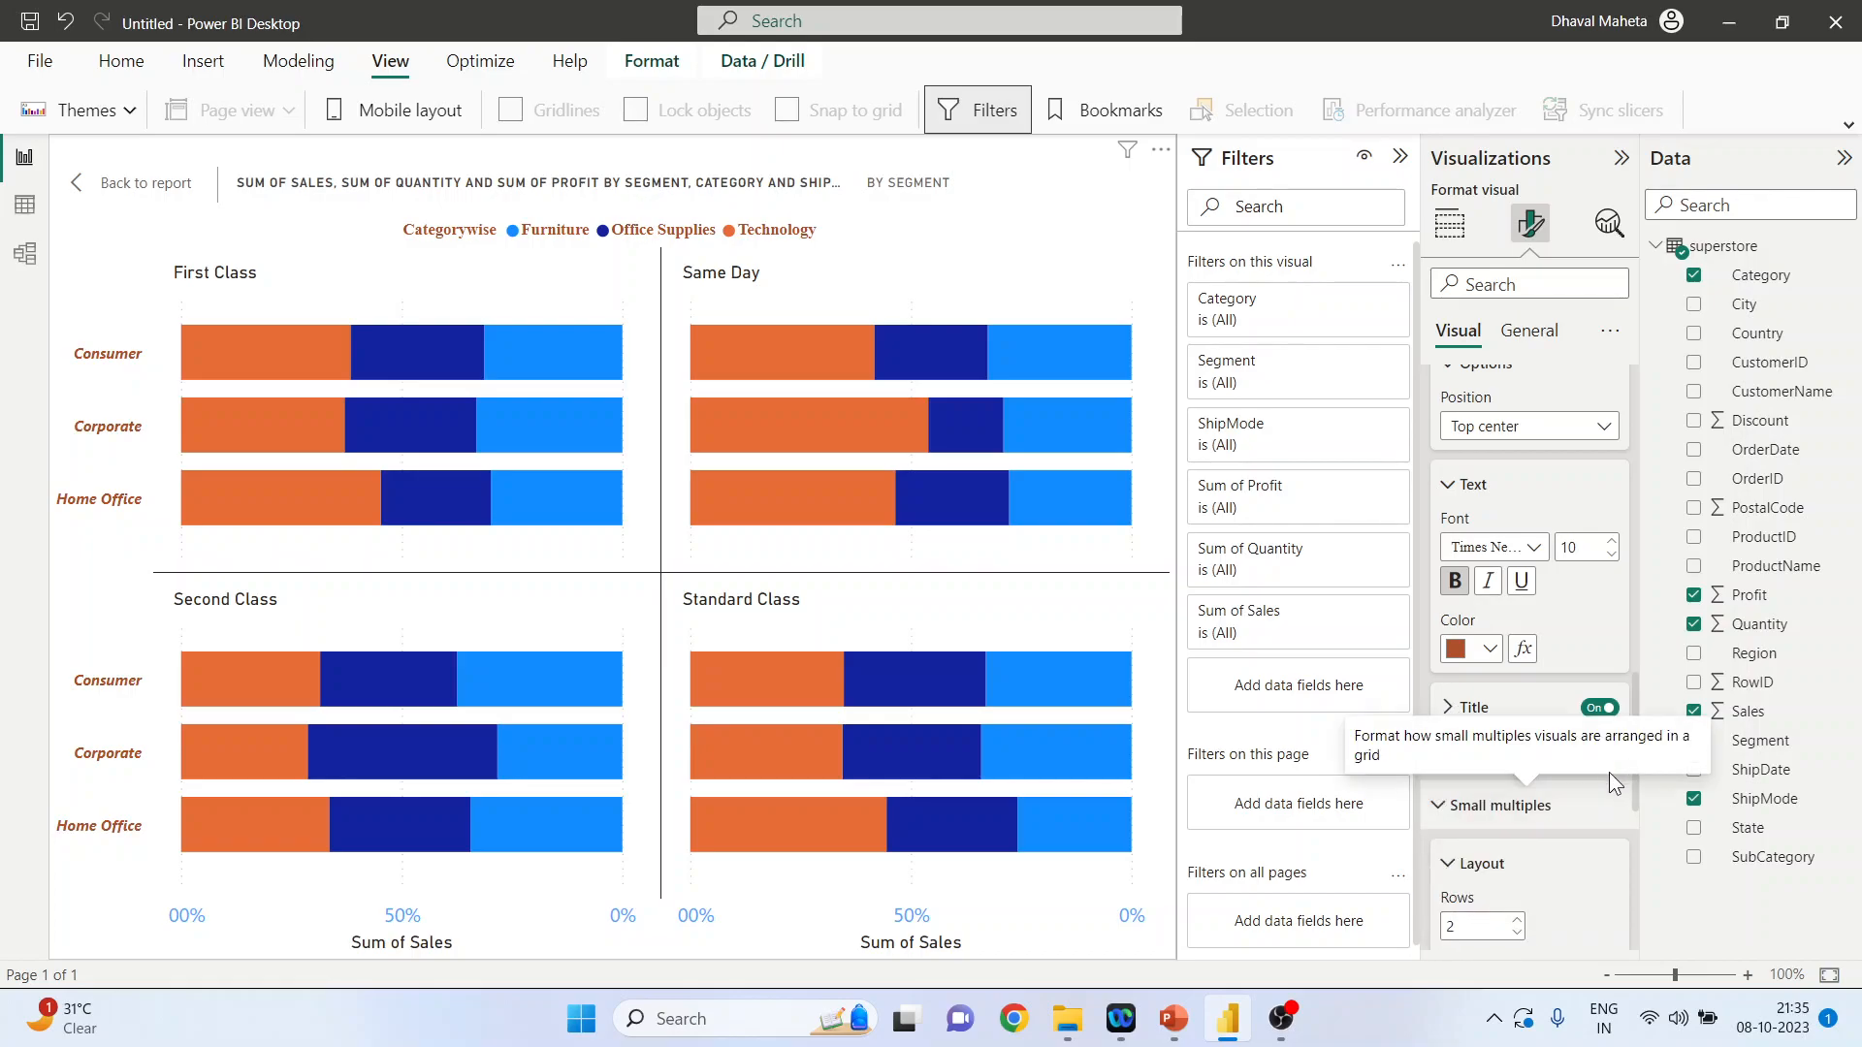
pyautogui.moveTo(1638, 706); pyautogui.dragTo(1637, 801)
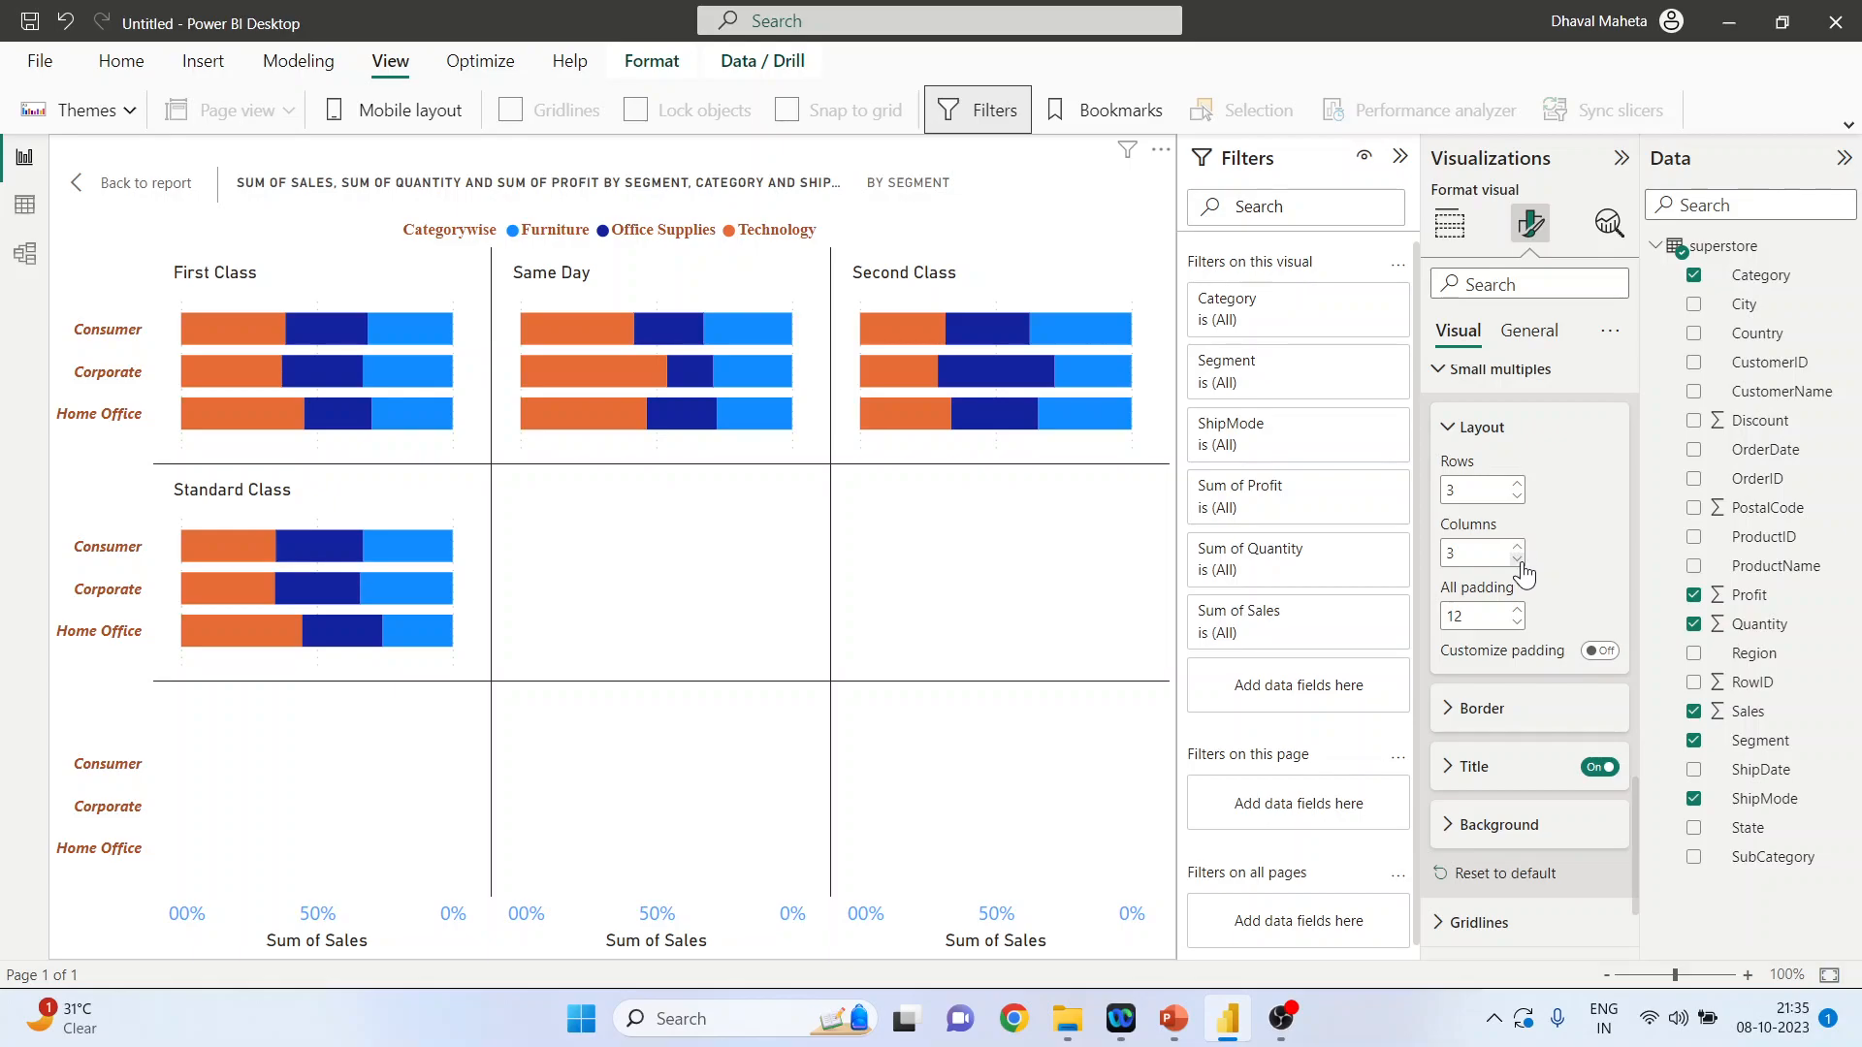
pyautogui.click(1519, 561)
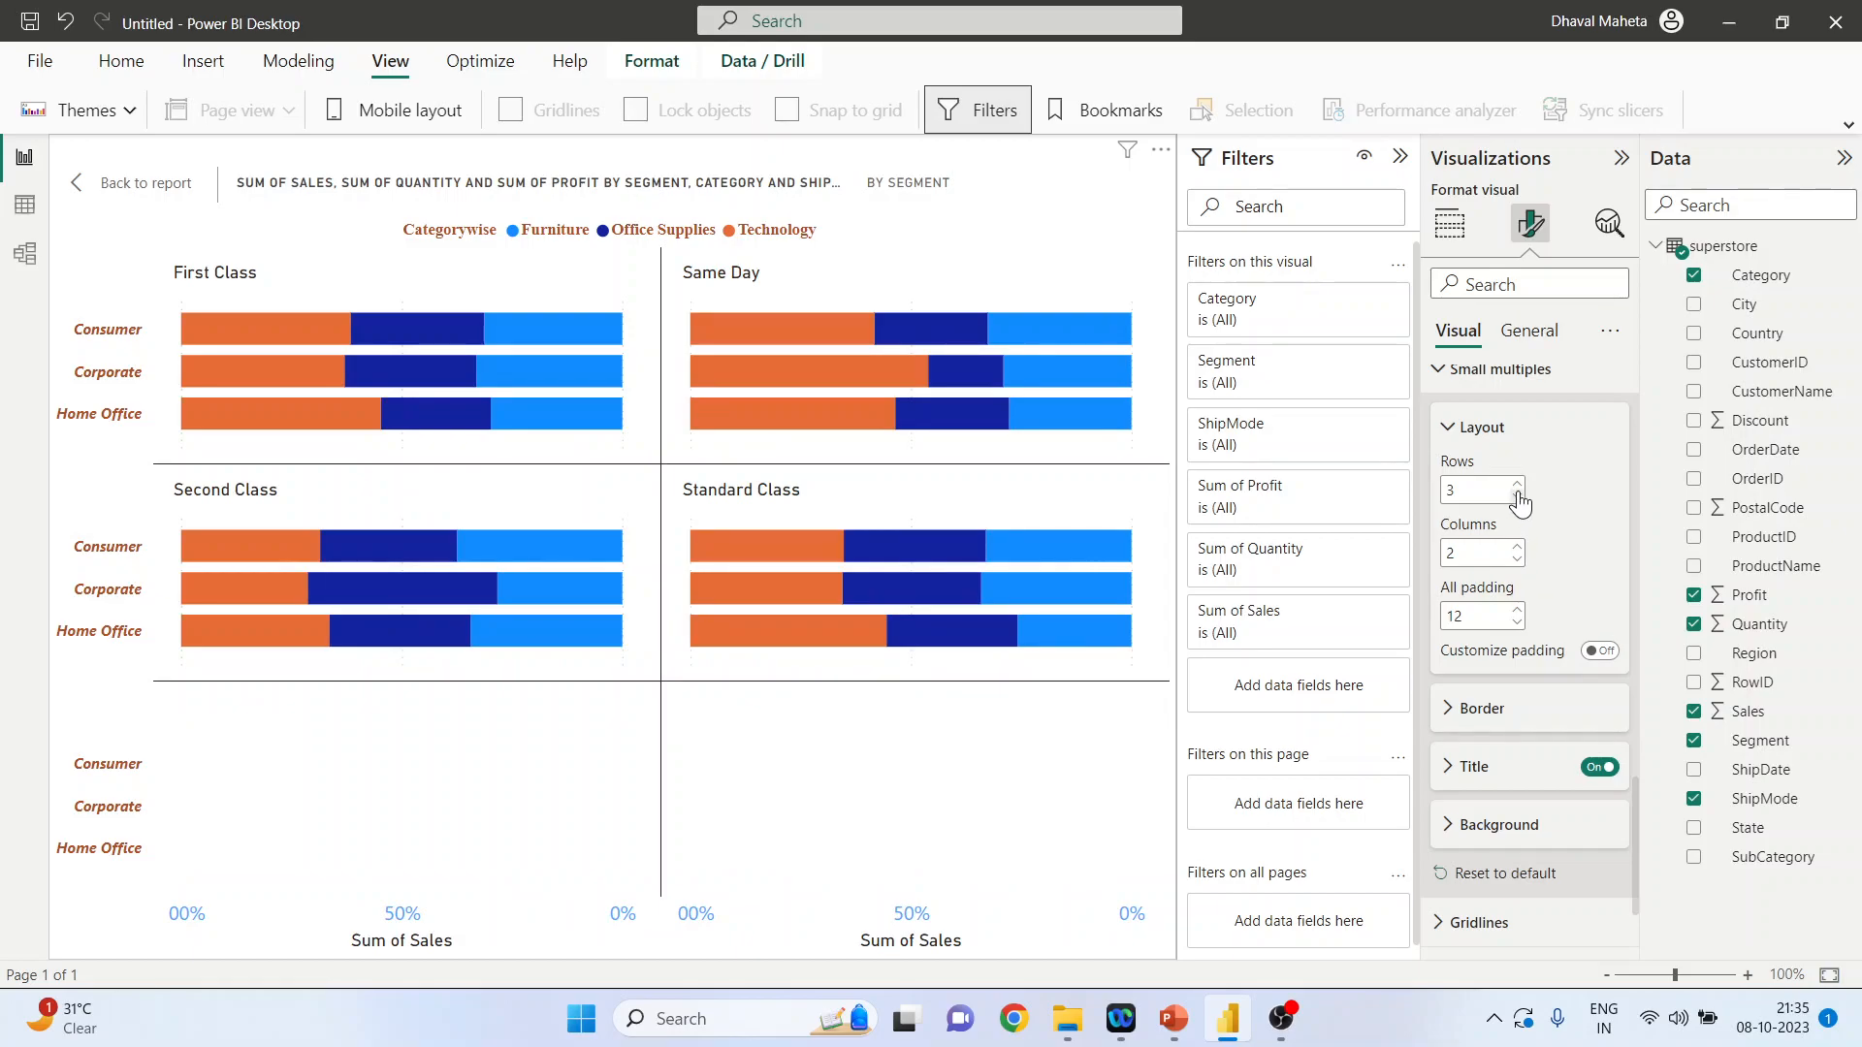
pyautogui.click(1519, 497)
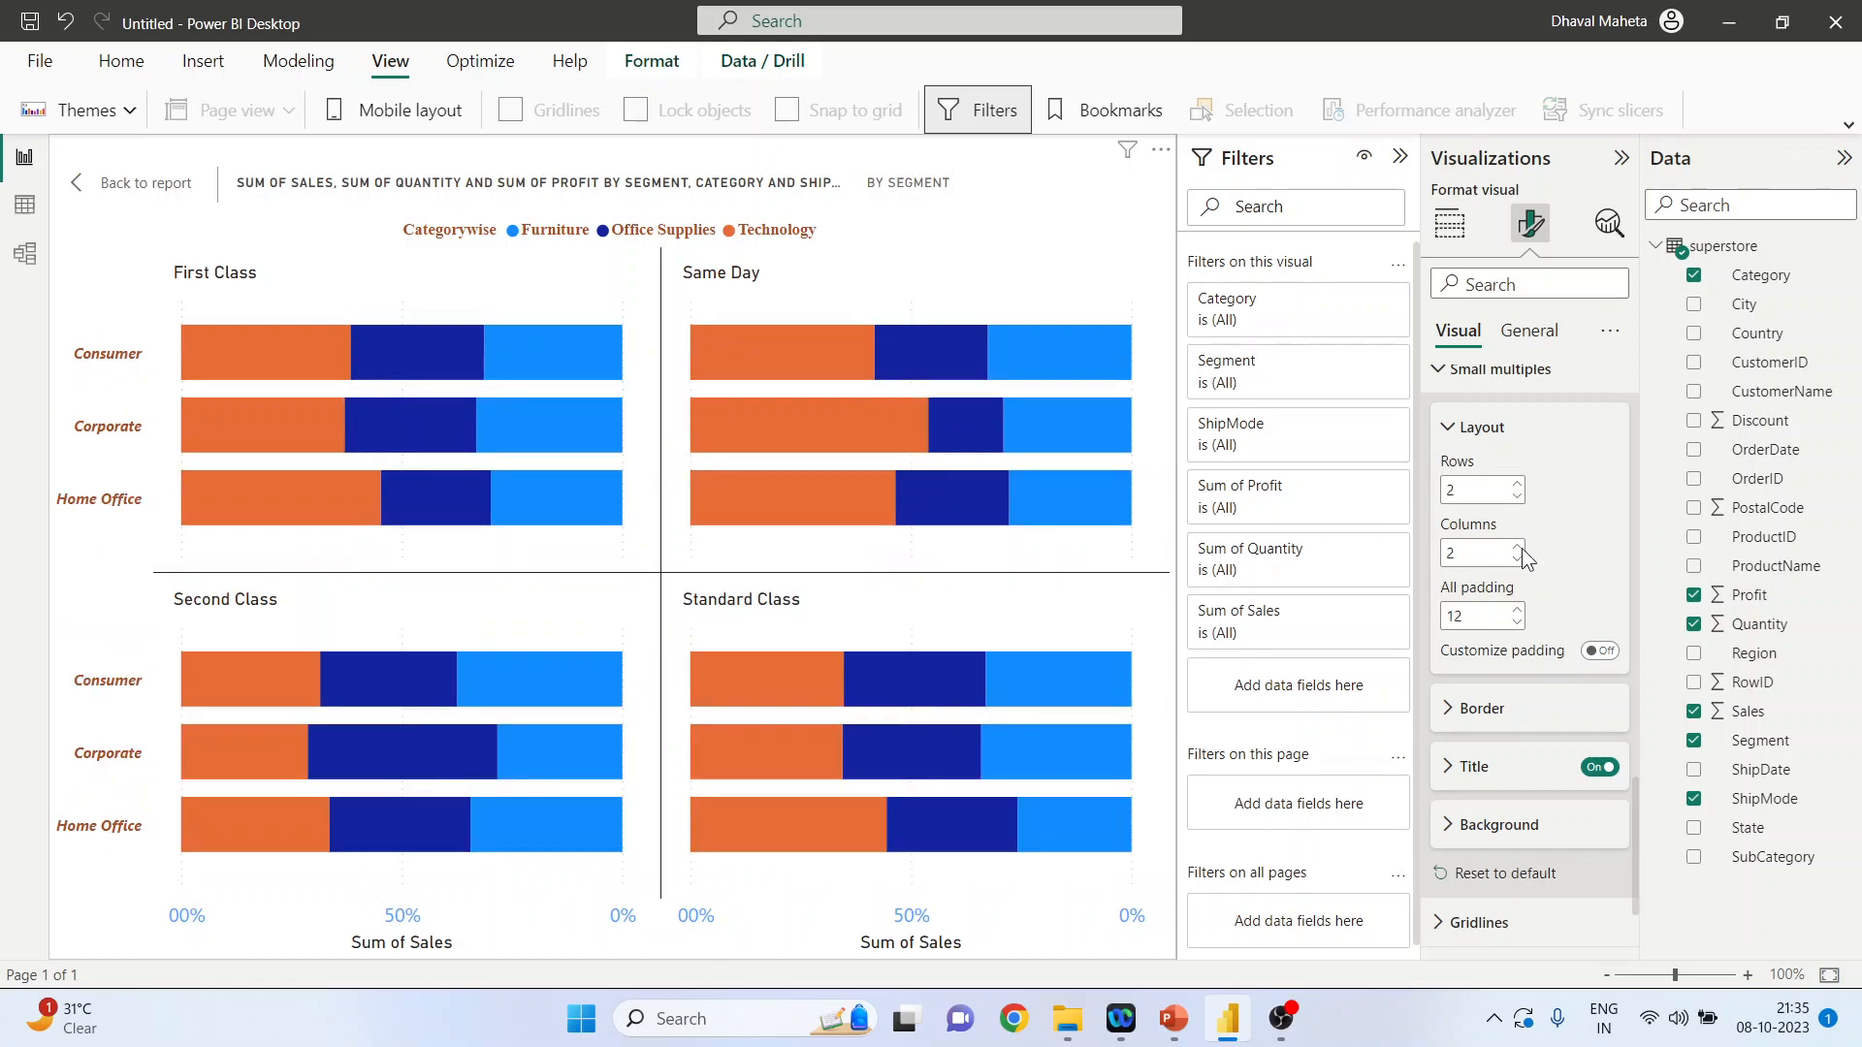
pyautogui.click(1518, 611)
pyautogui.click(1519, 611)
pyautogui.click(1519, 611)
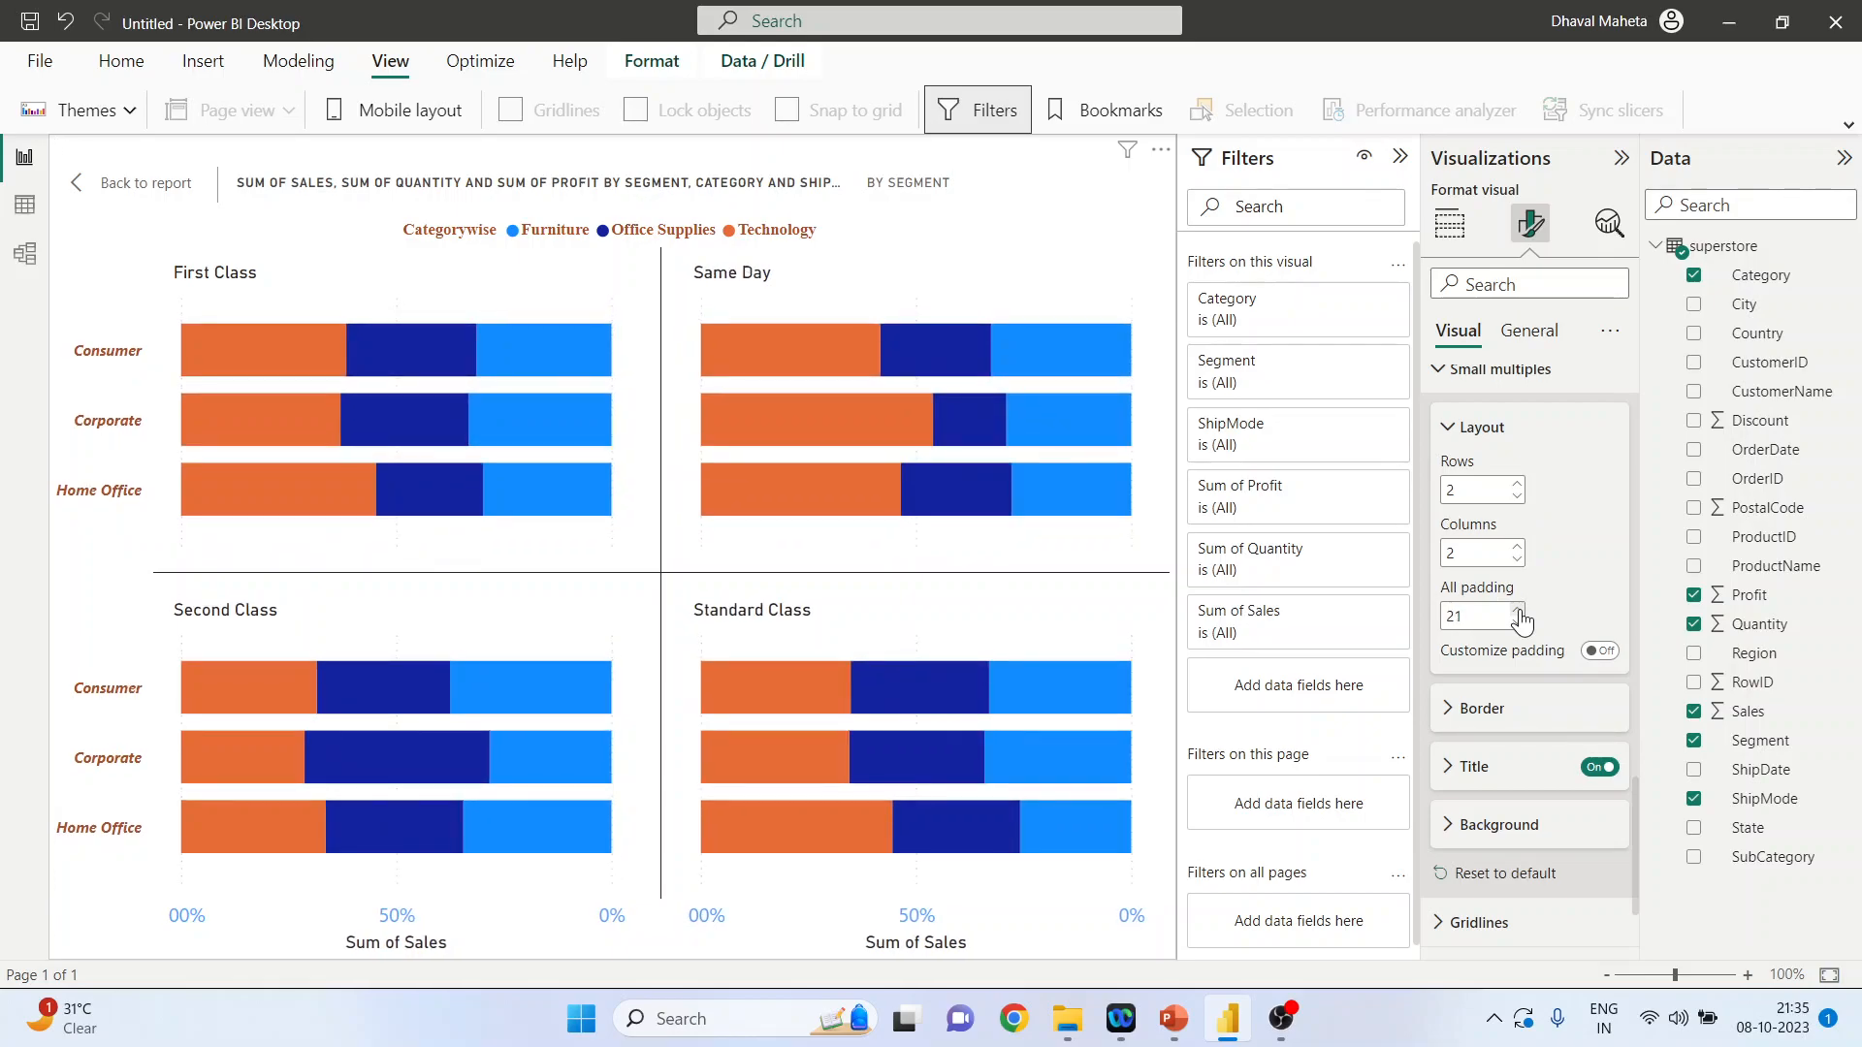
pyautogui.click(1519, 611)
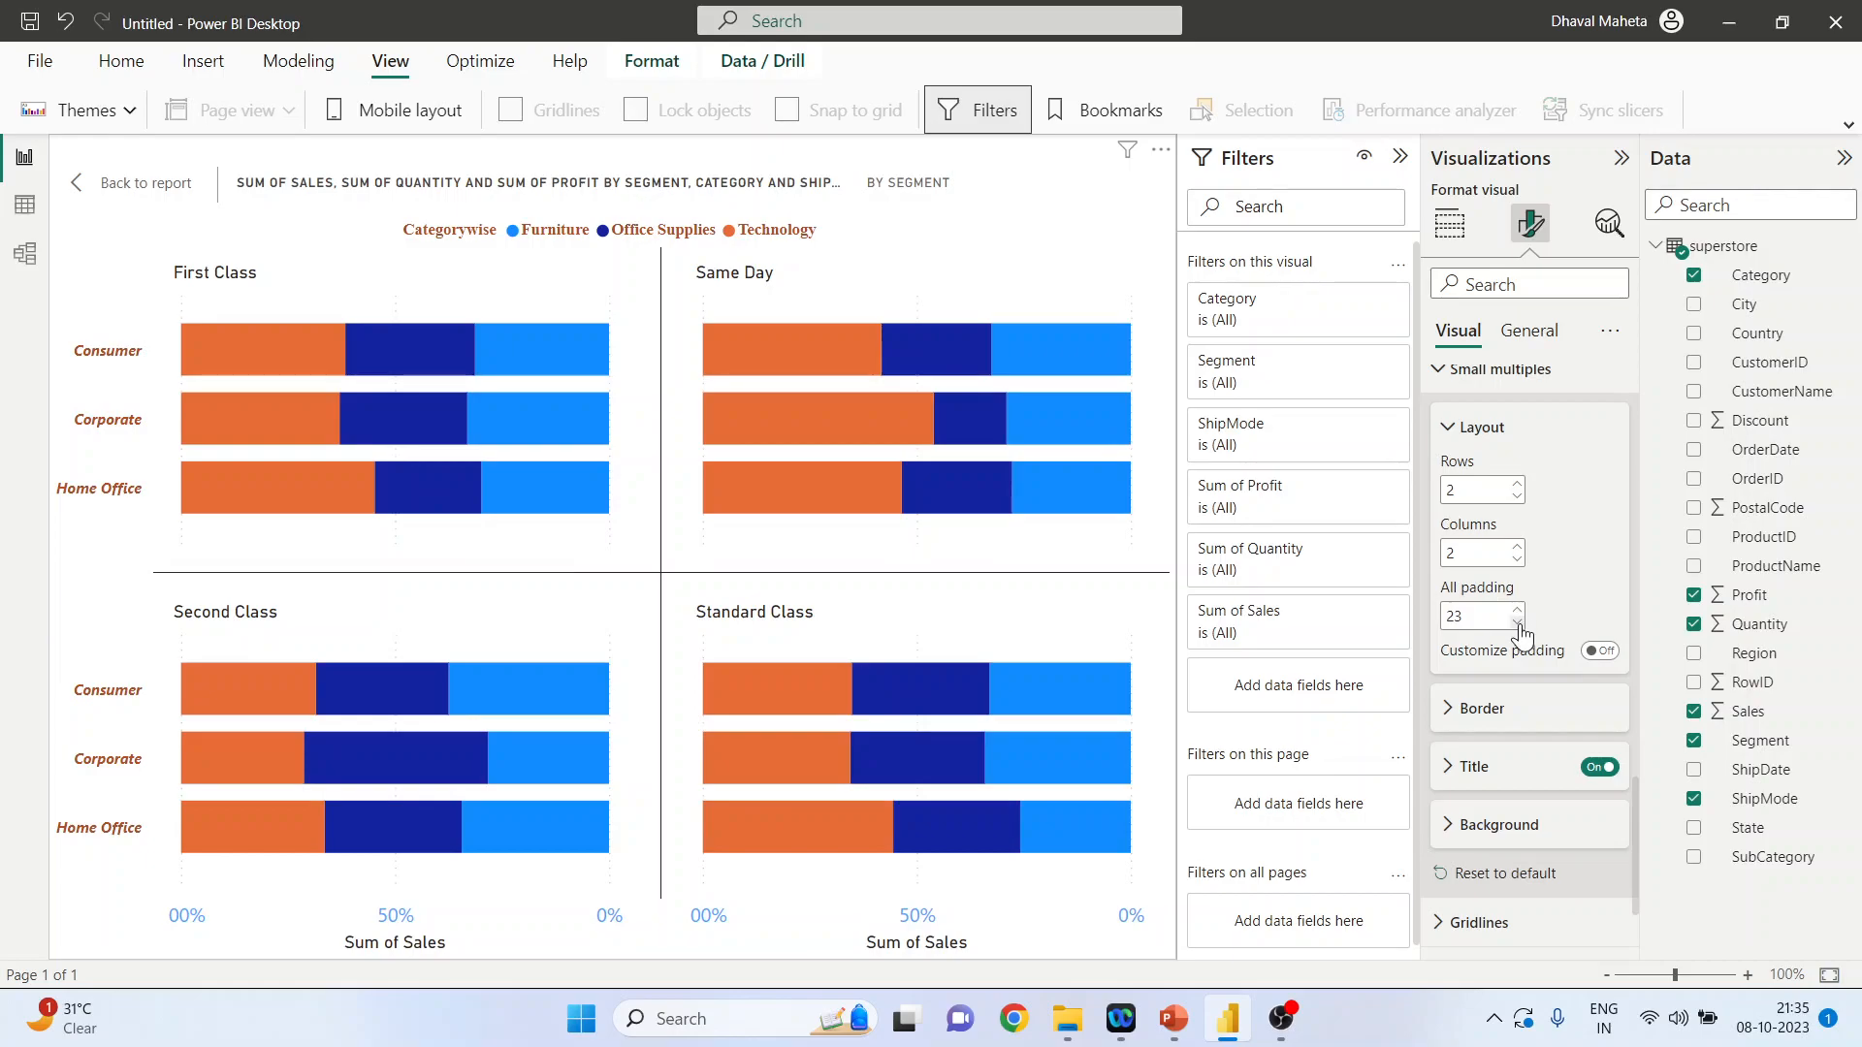
# Give the small multiples border gridlines on all sides, in dark orange with a line width of 2
pyautogui.click(1454, 711)
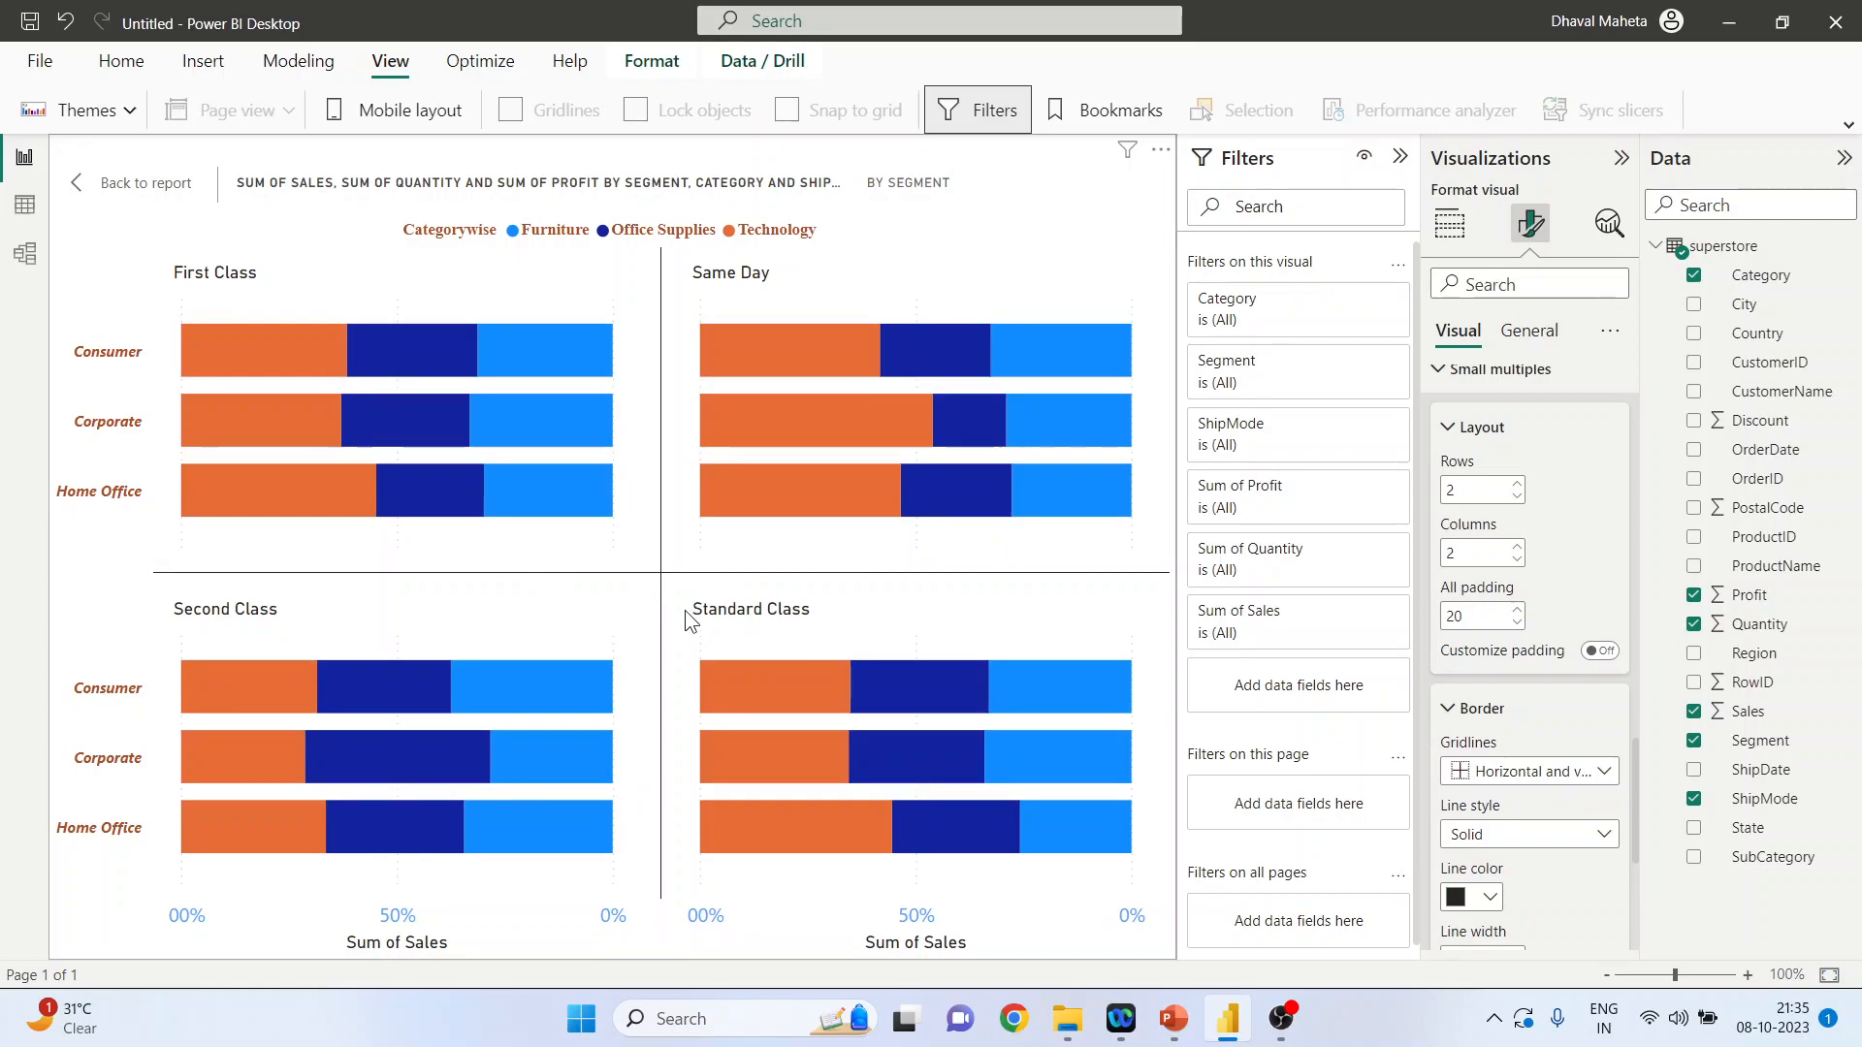
pyautogui.scroll(-3, 1590, 706)
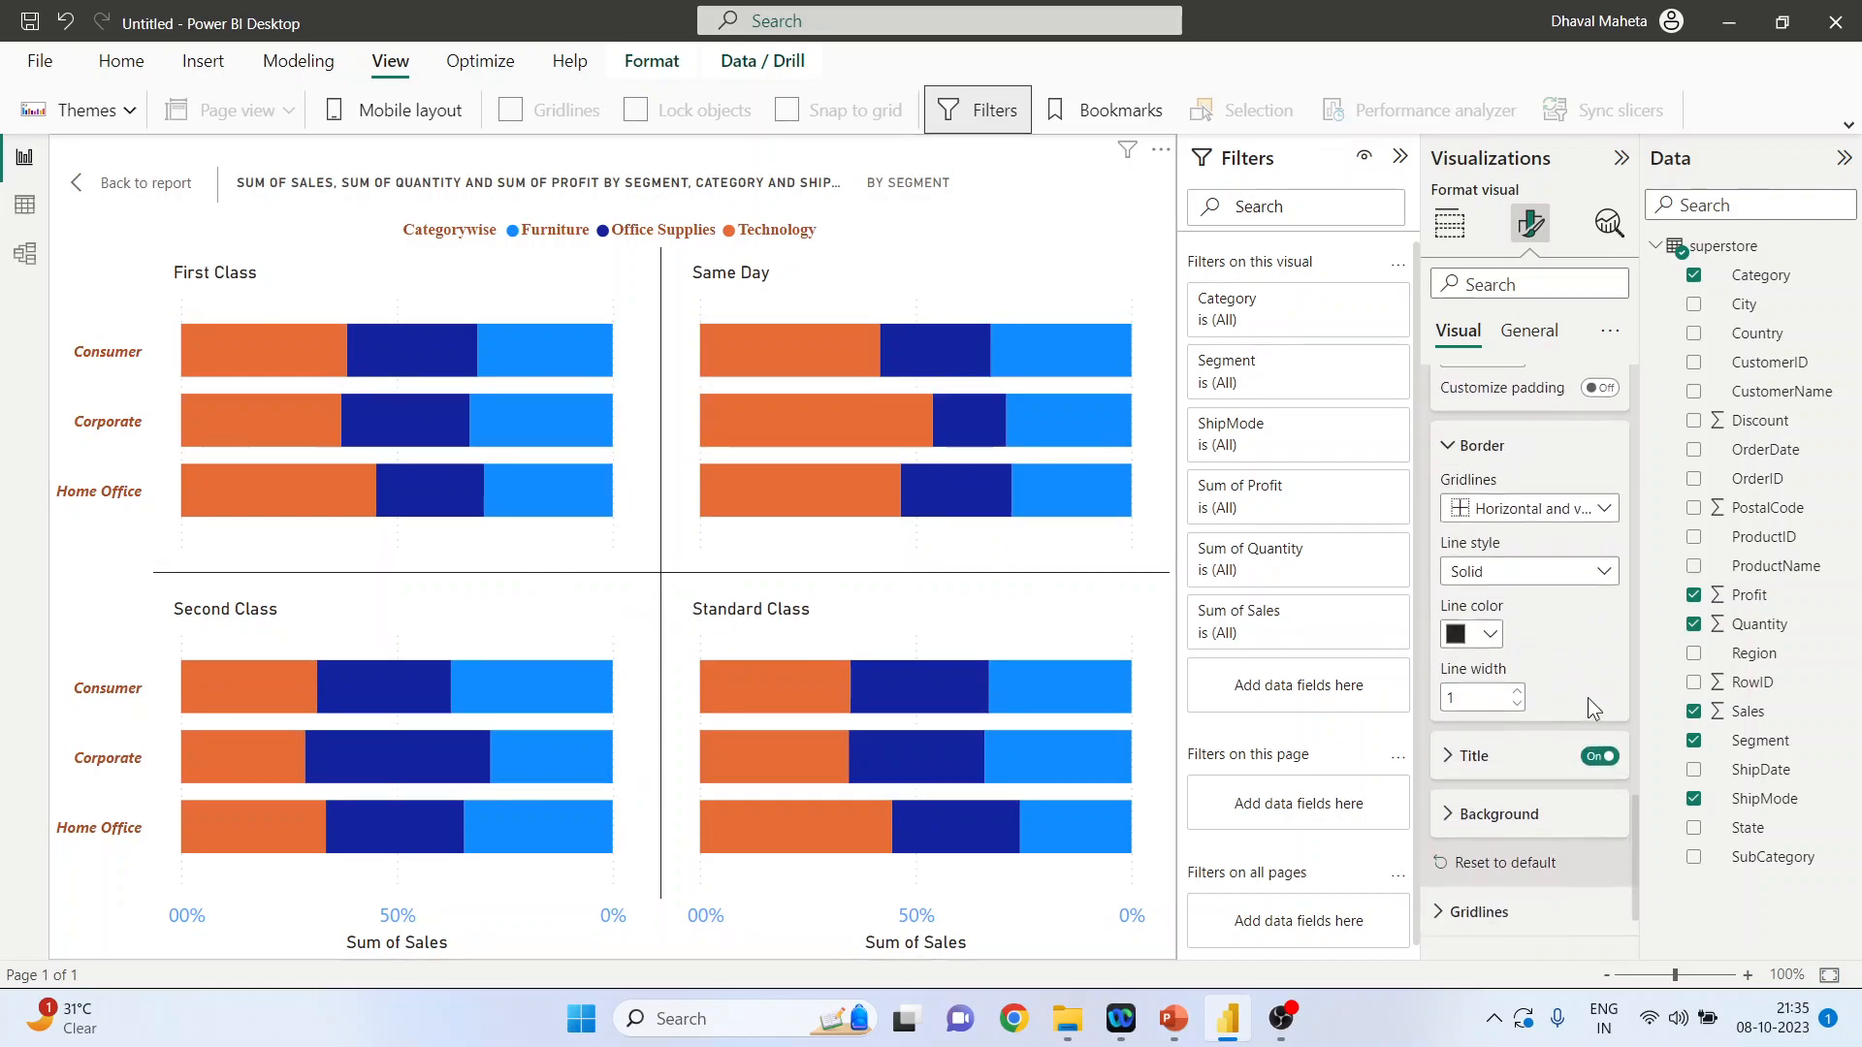
pyautogui.click(1606, 509)
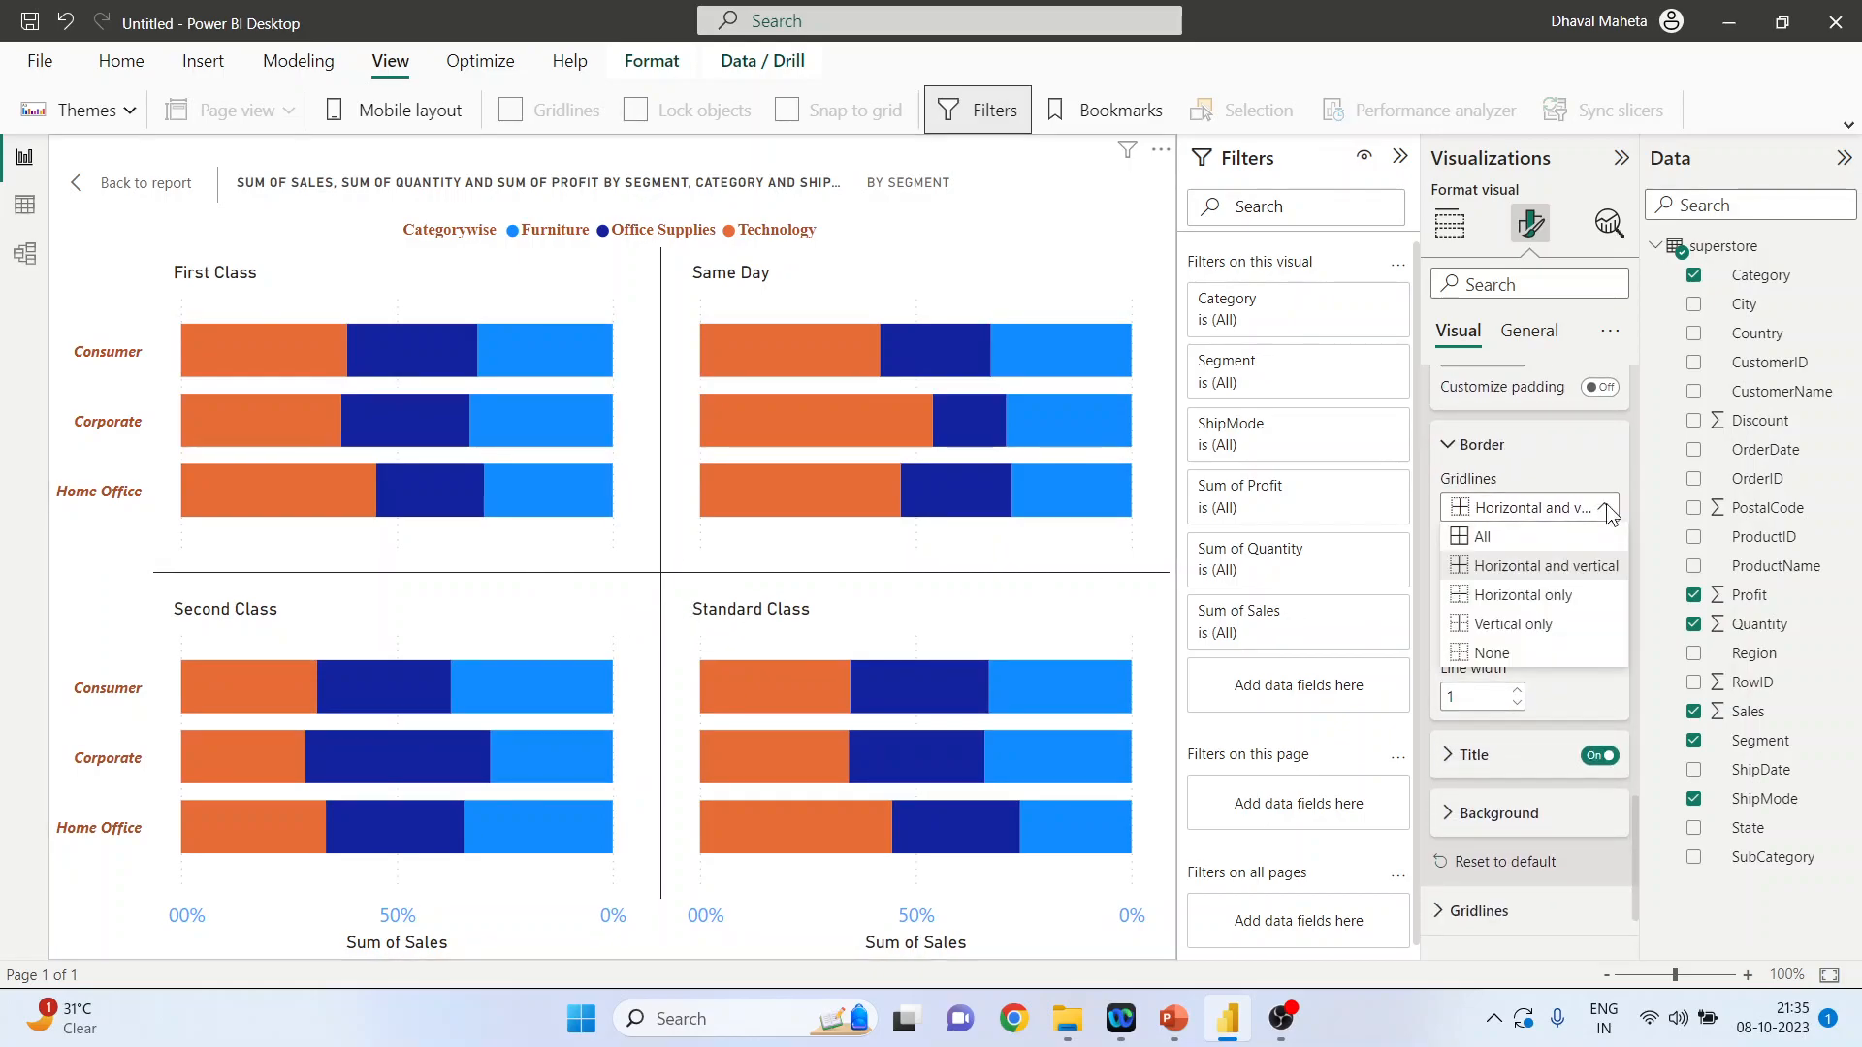
pyautogui.click(1520, 531)
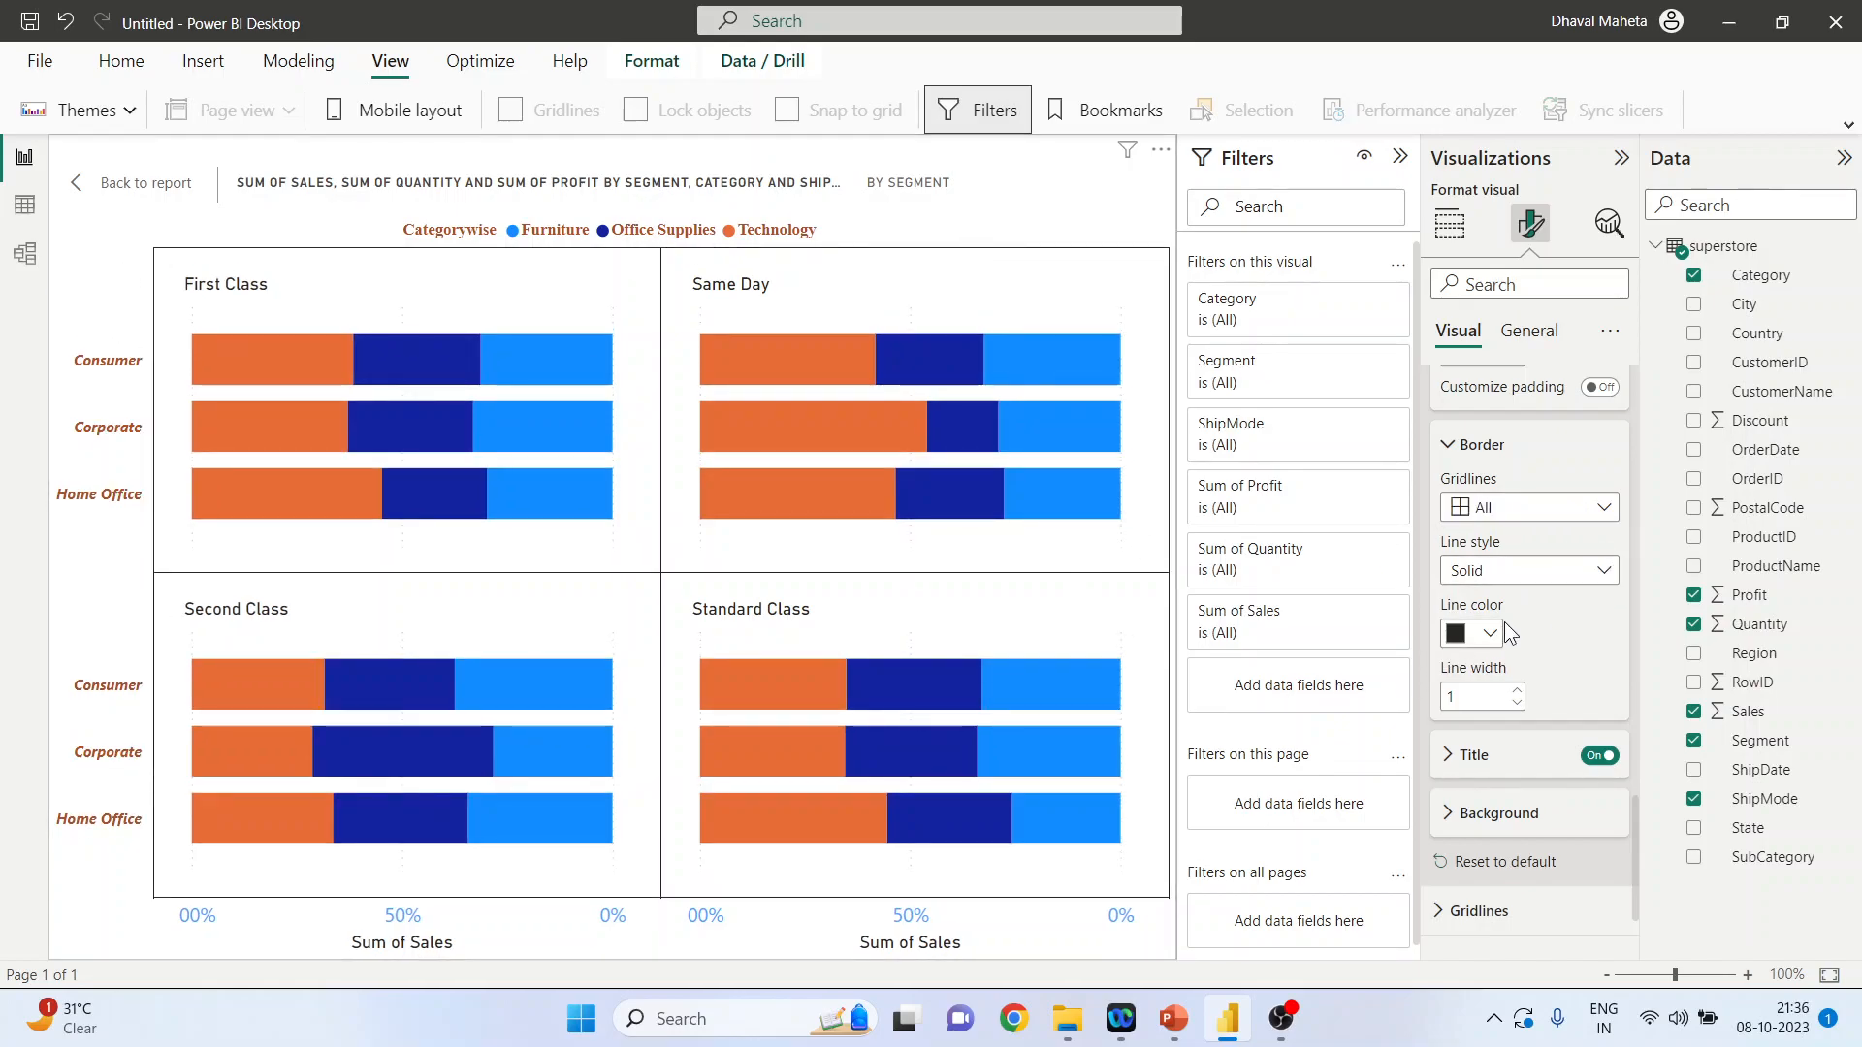
pyautogui.click(1475, 633)
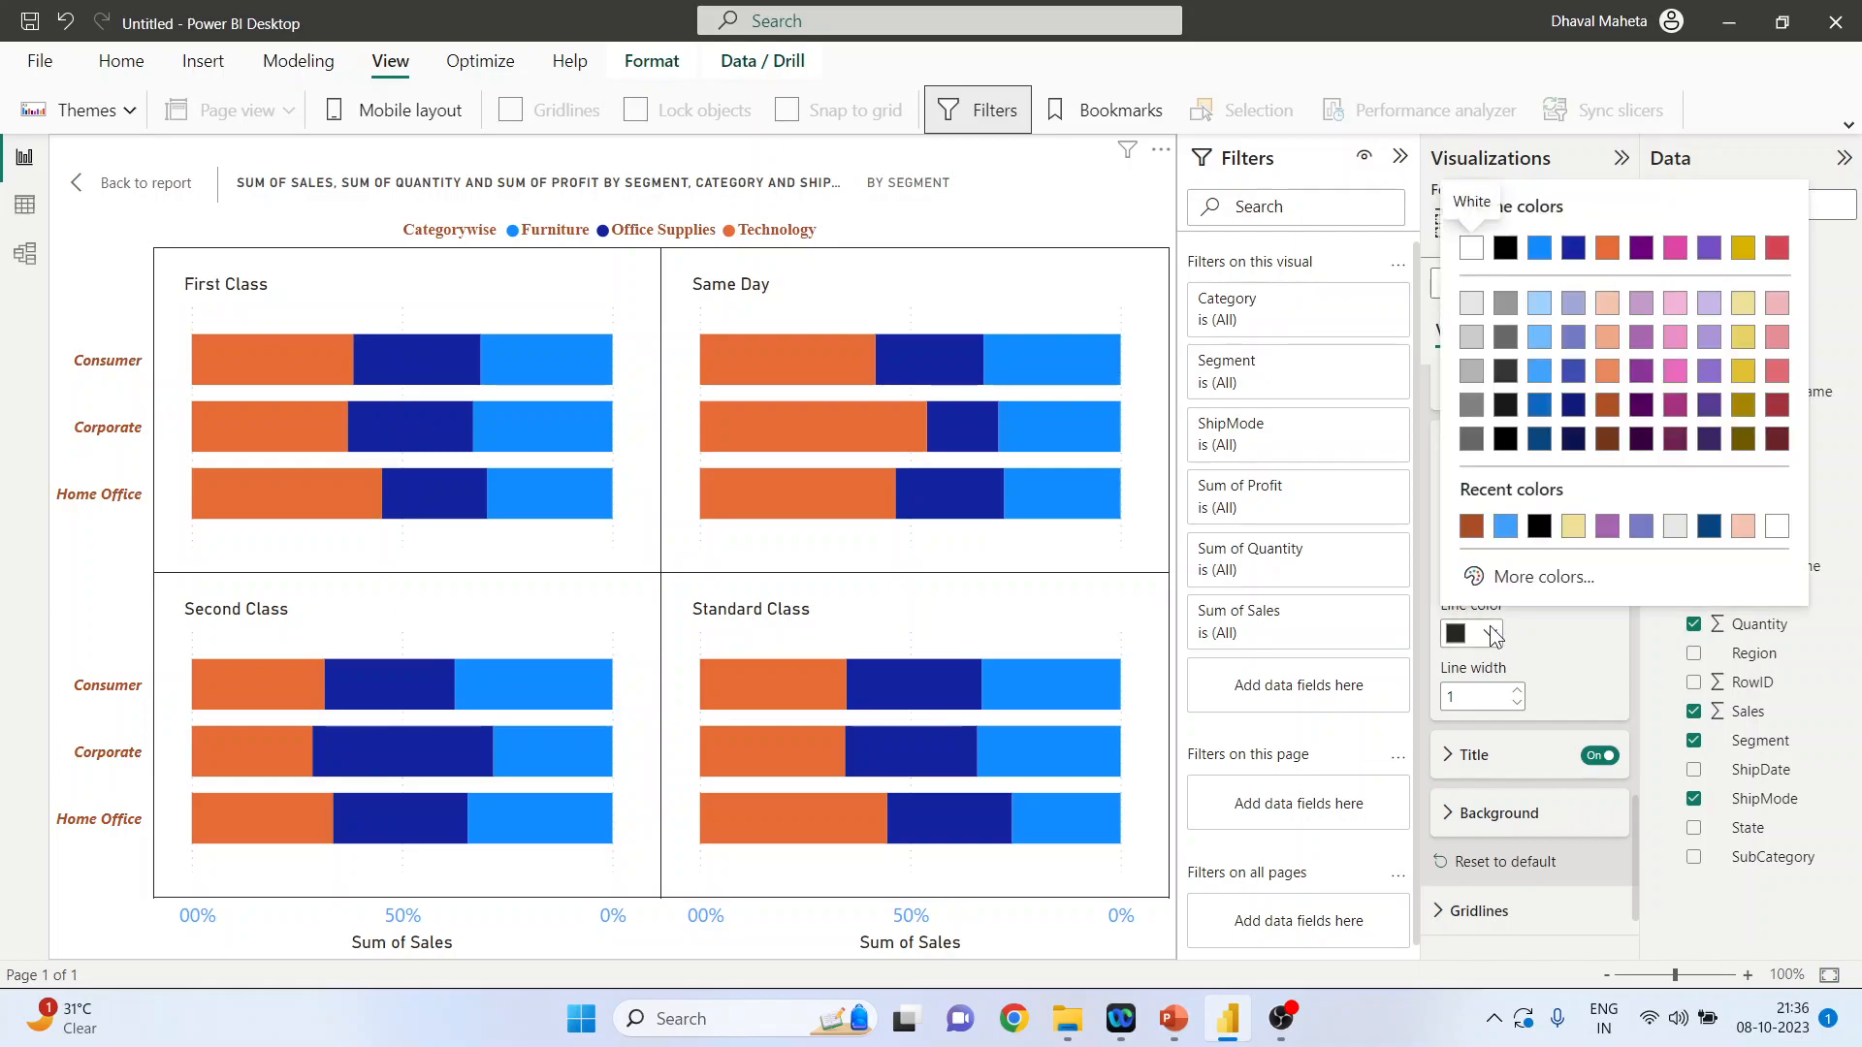
pyautogui.click(1473, 531)
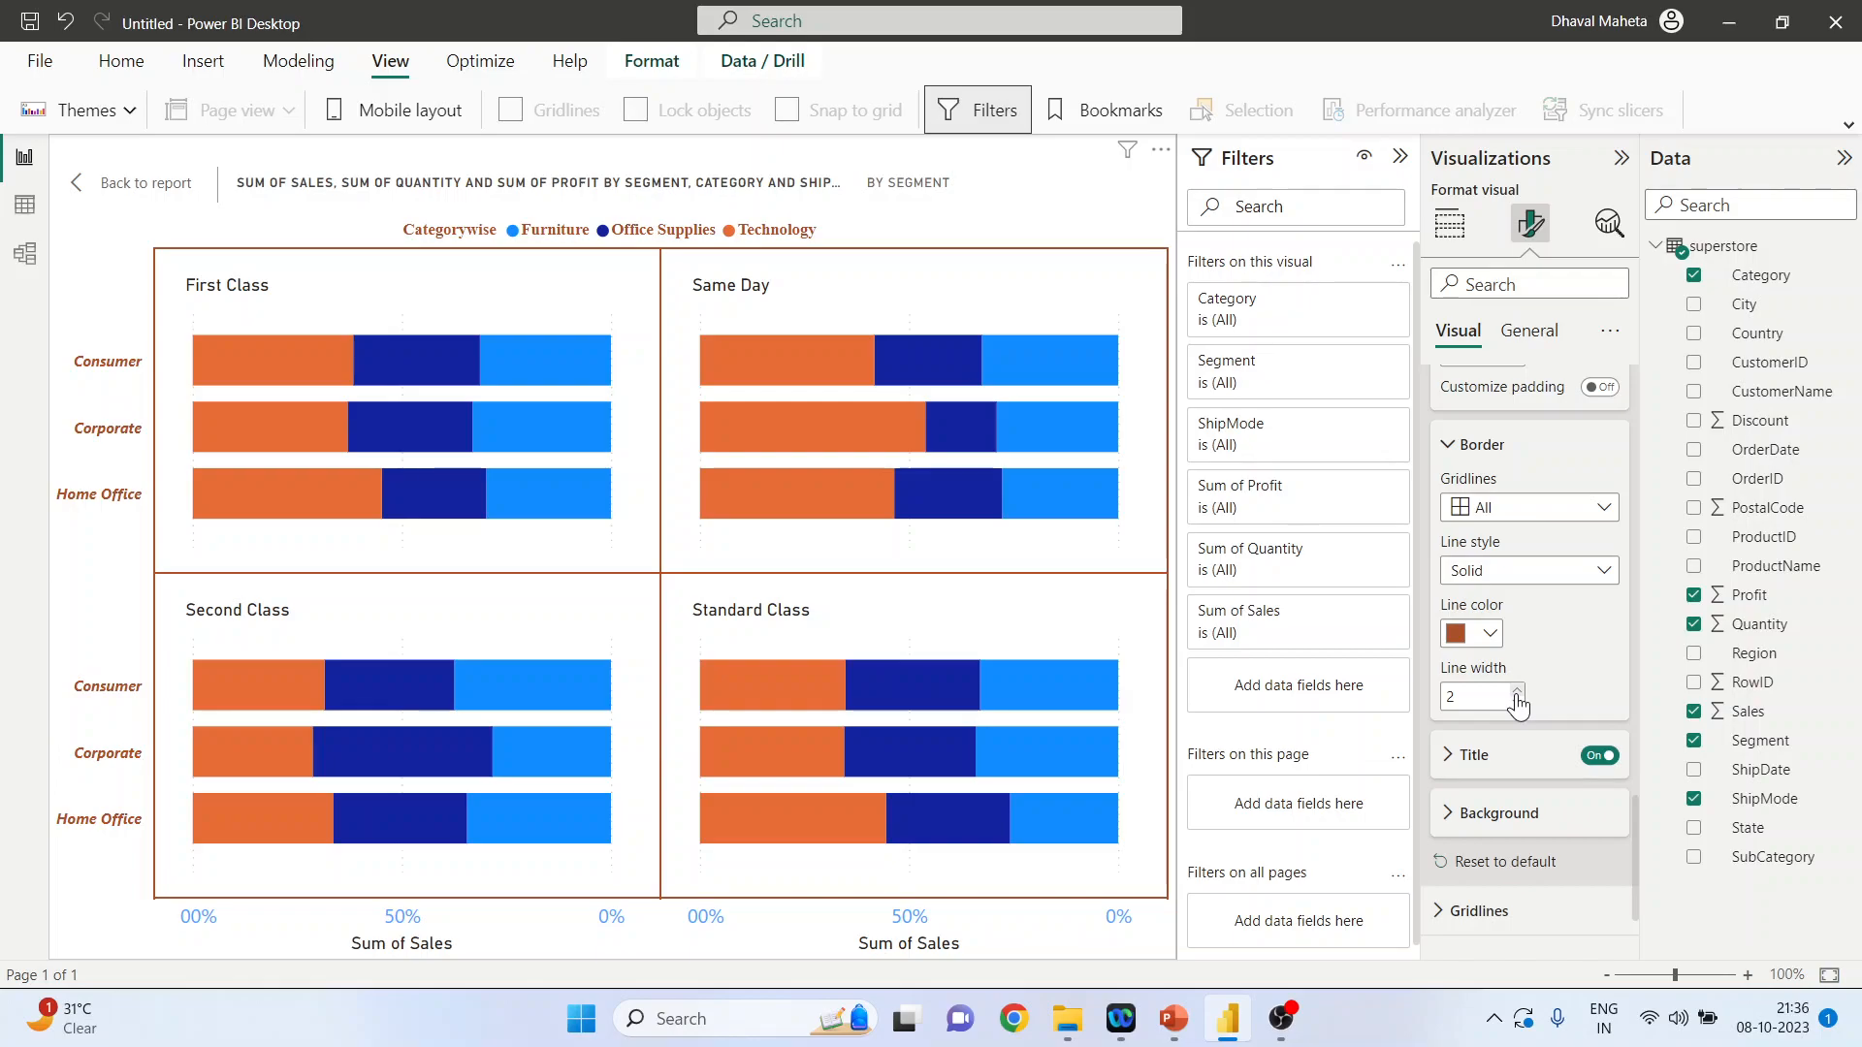
# Place the small multiples titles at the bottom of each chart and align them to the center
pyautogui.click(1460, 755)
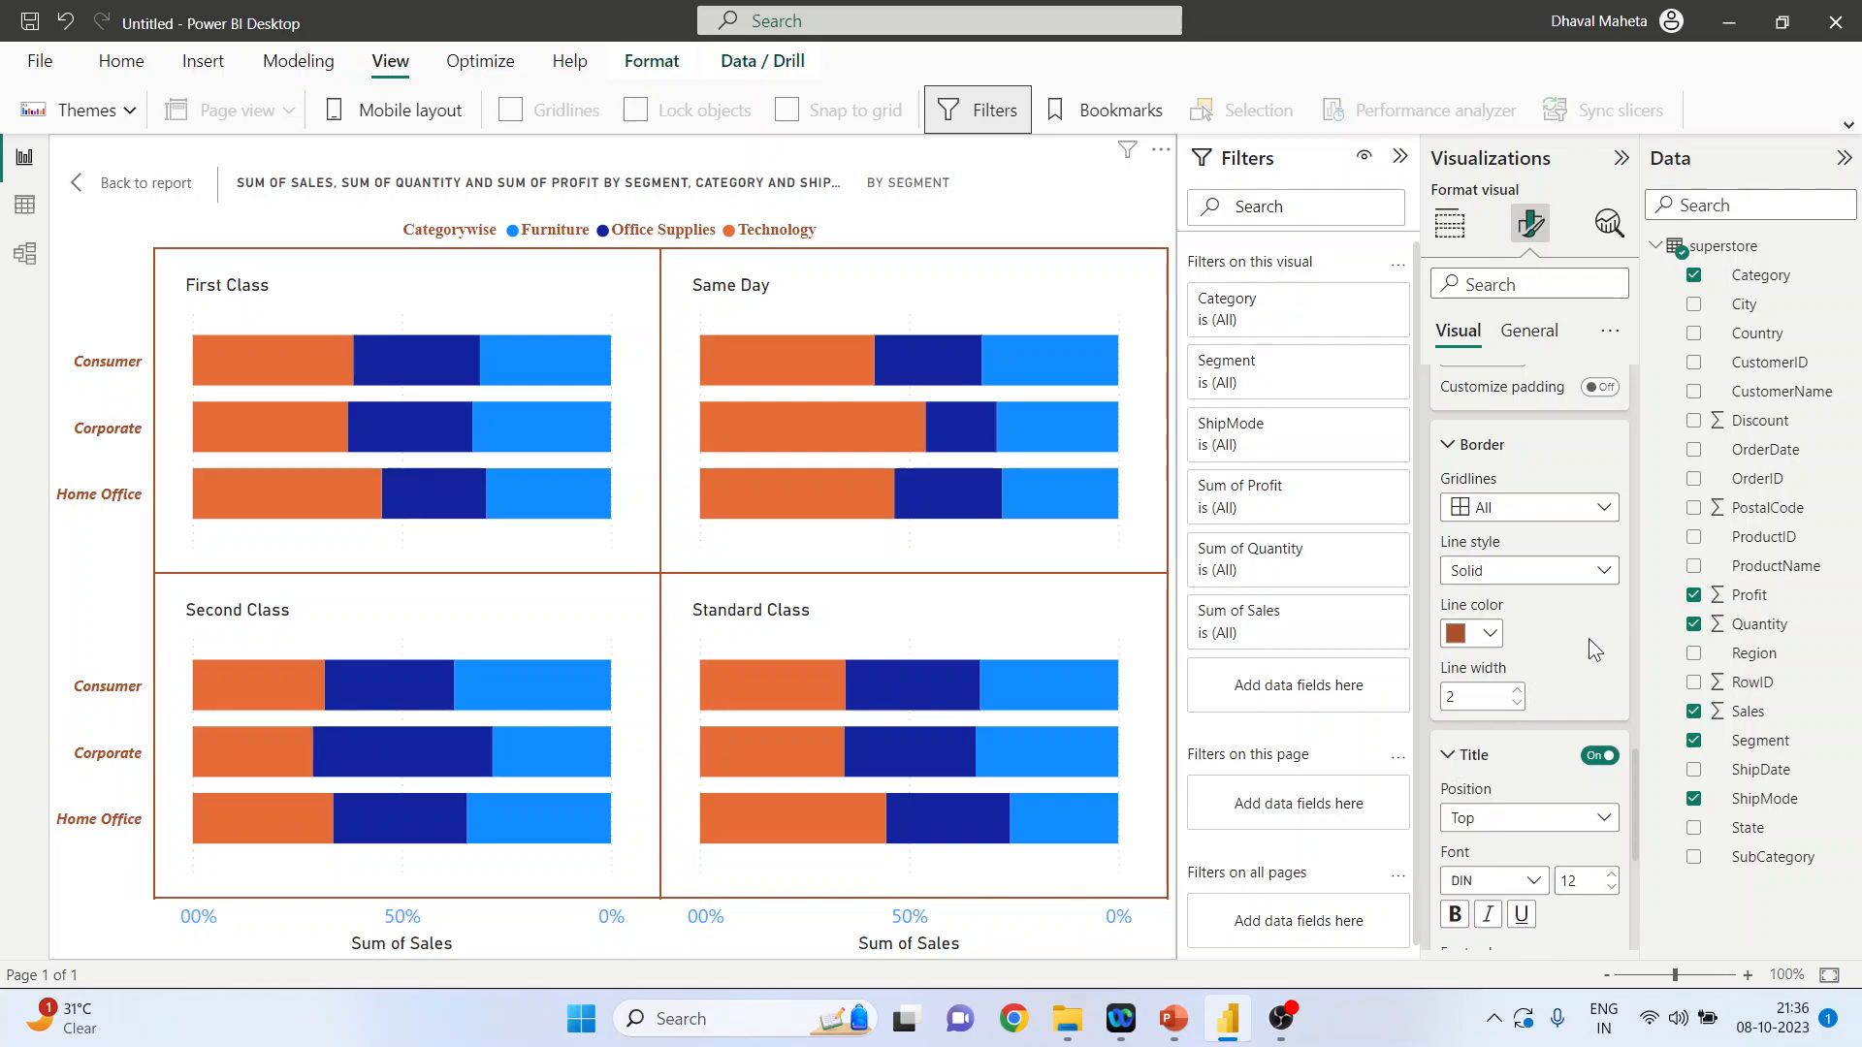
pyautogui.scroll(-3, 1589, 638)
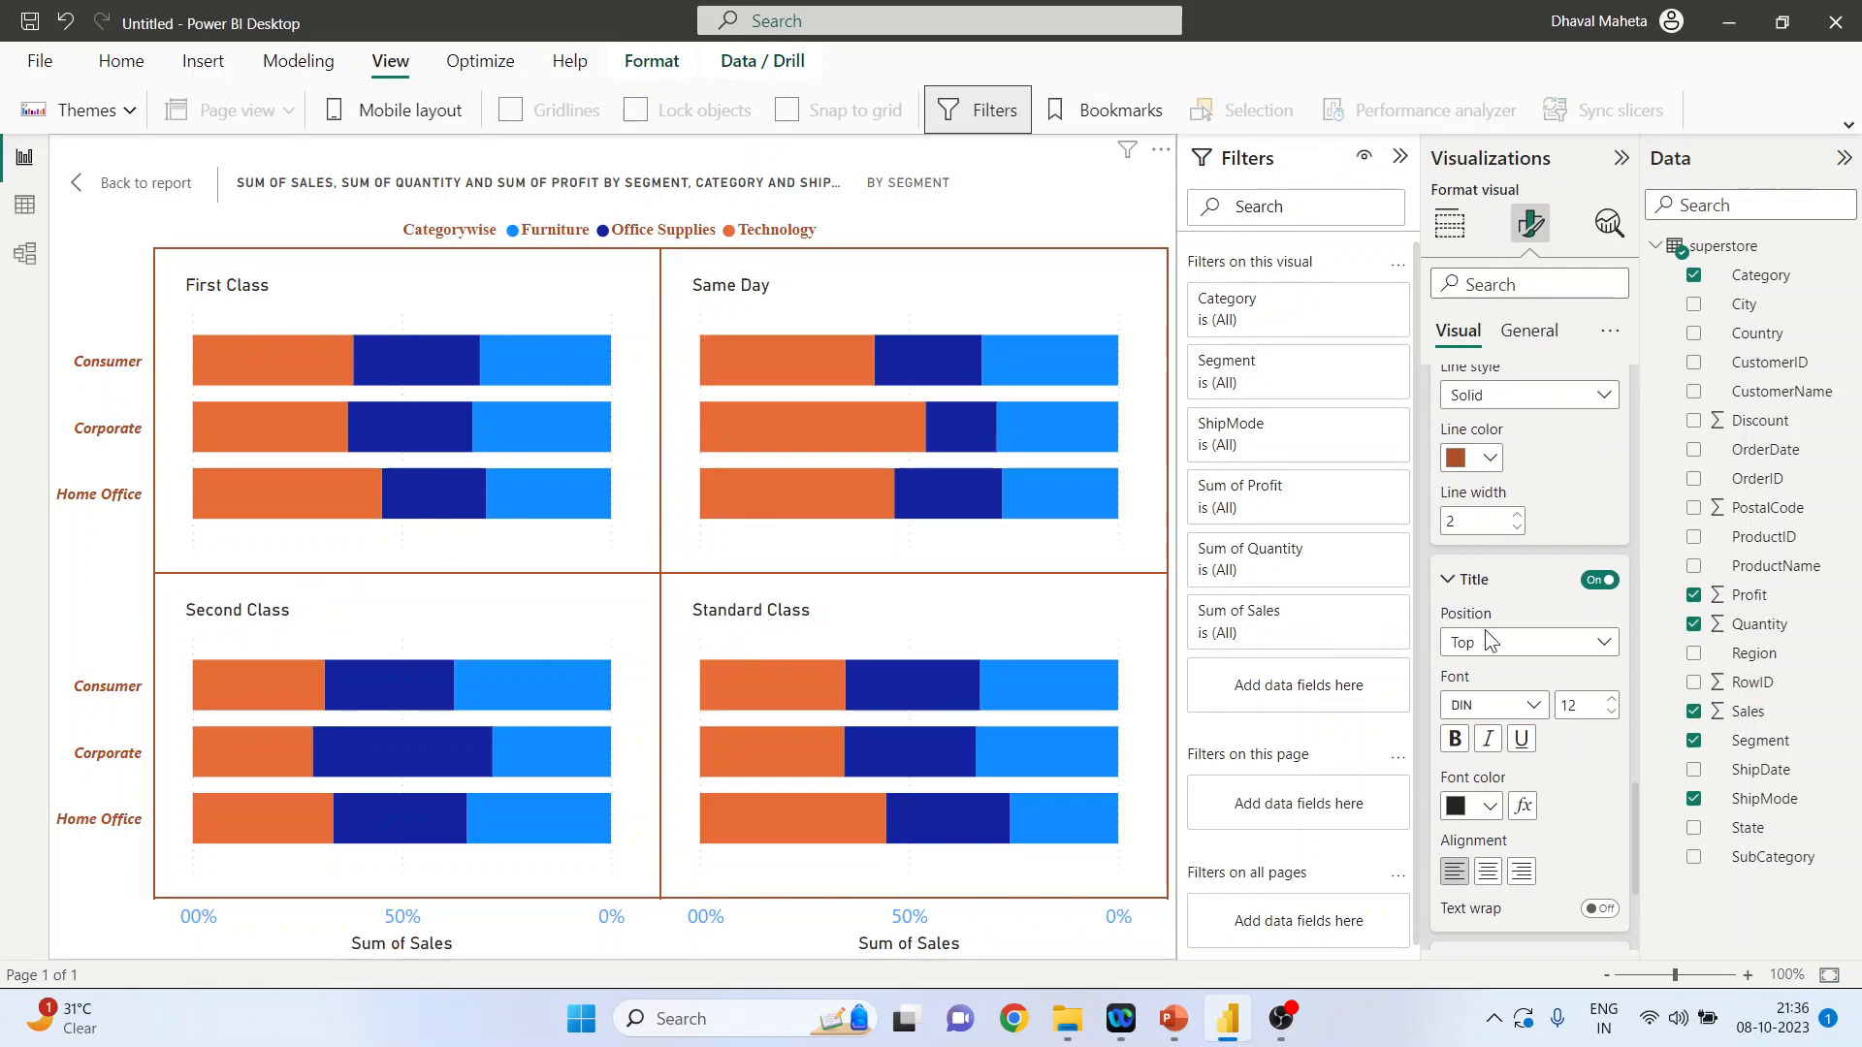
pyautogui.click(1605, 644)
pyautogui.click(1549, 700)
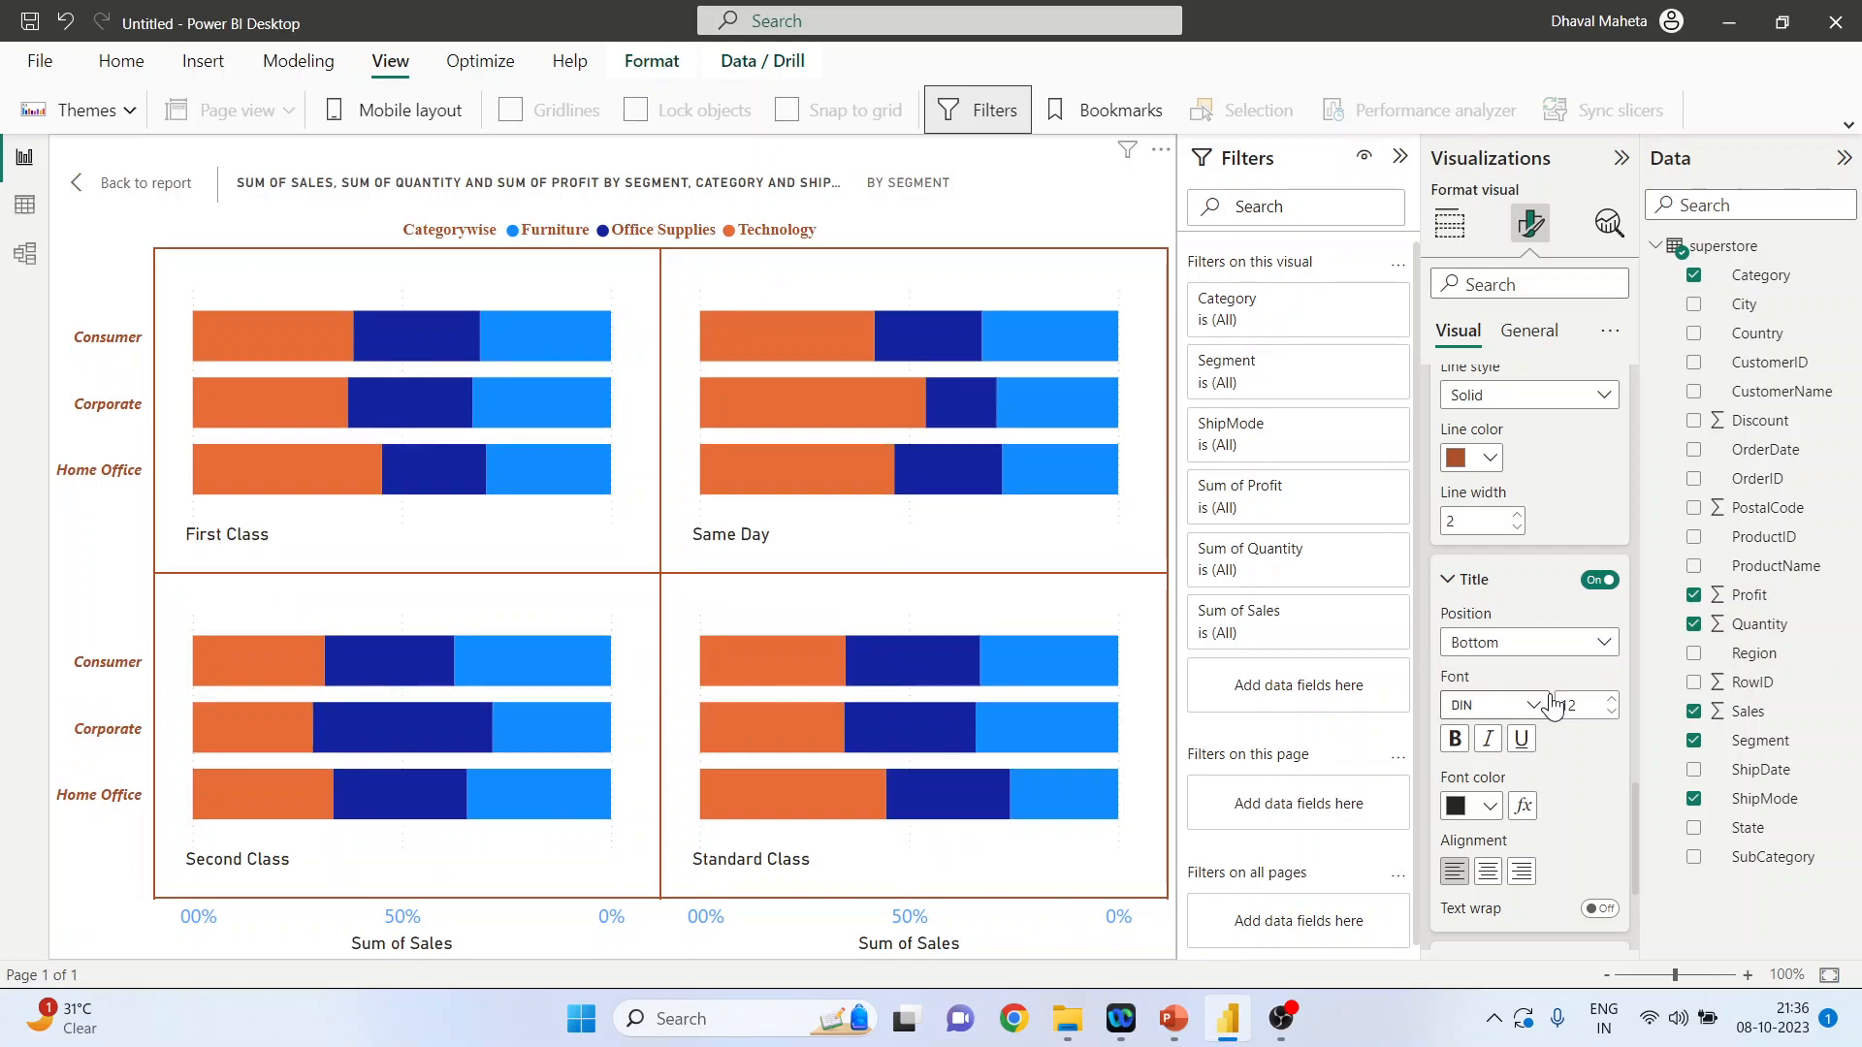
pyautogui.scroll(-3, 1557, 737)
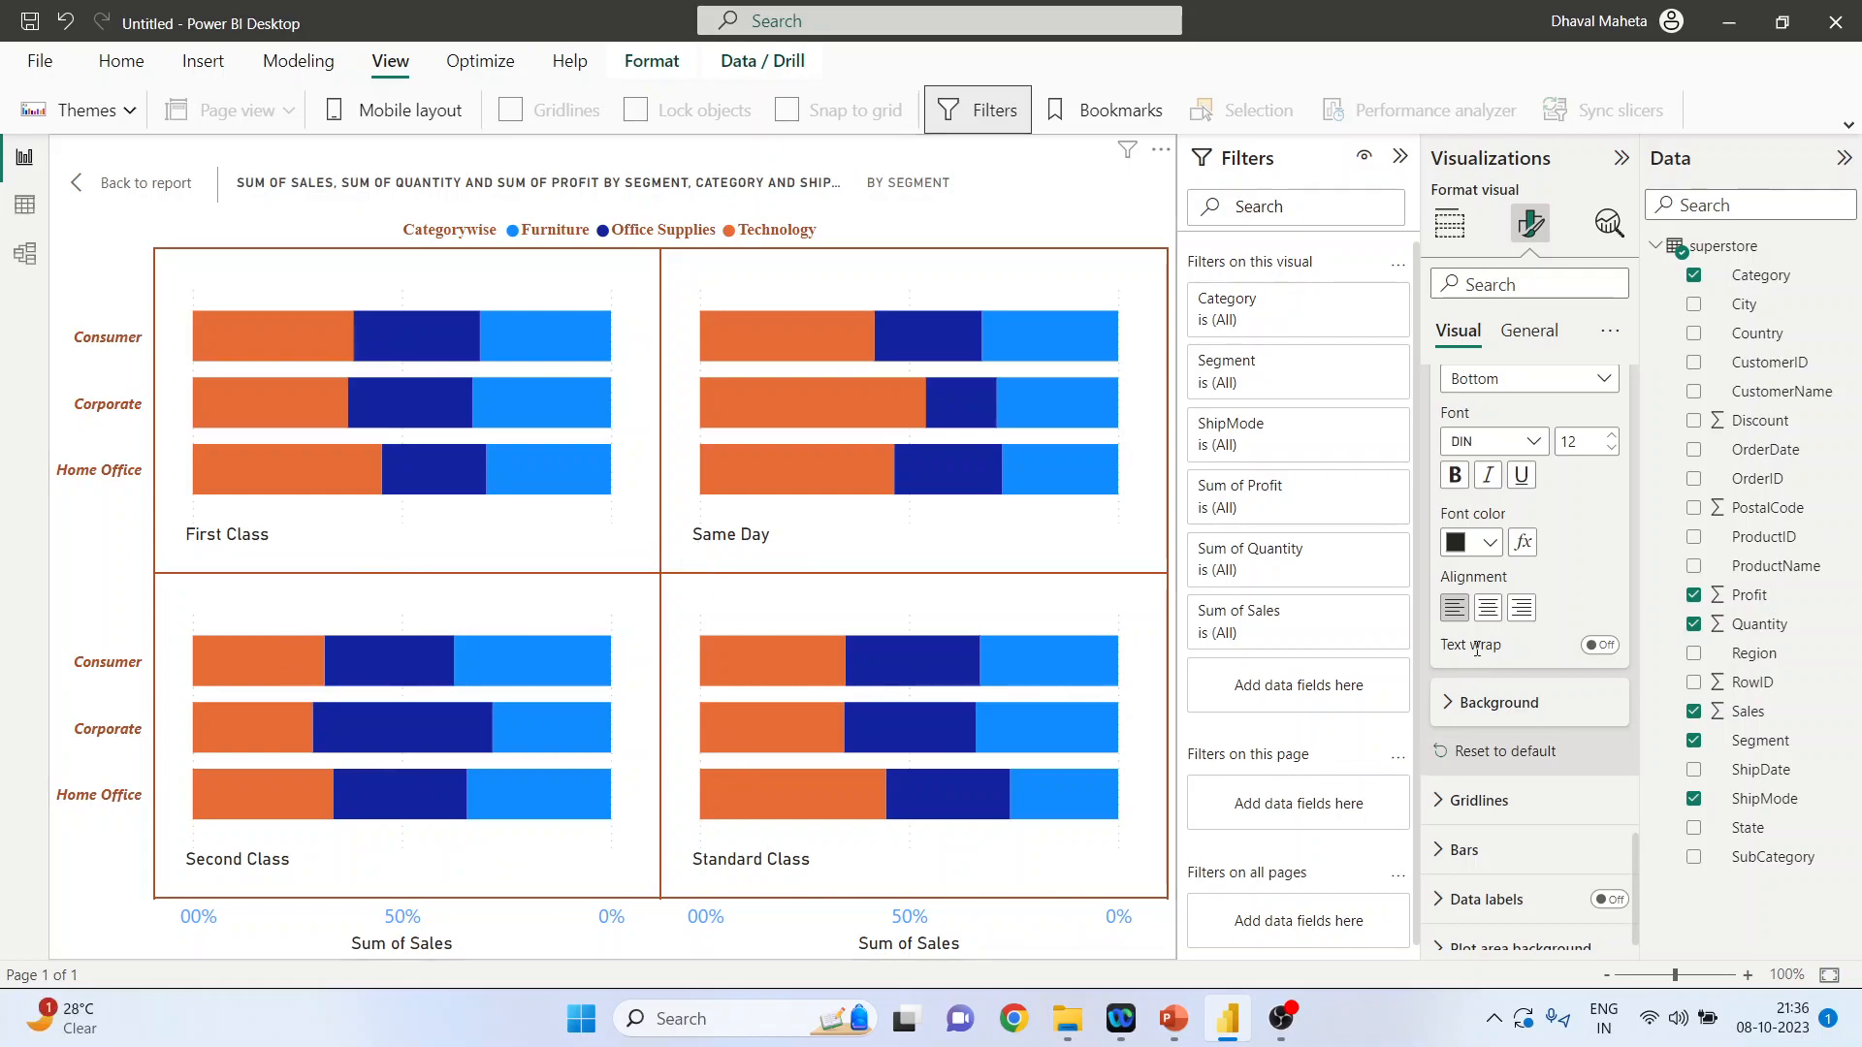
pyautogui.click(1488, 609)
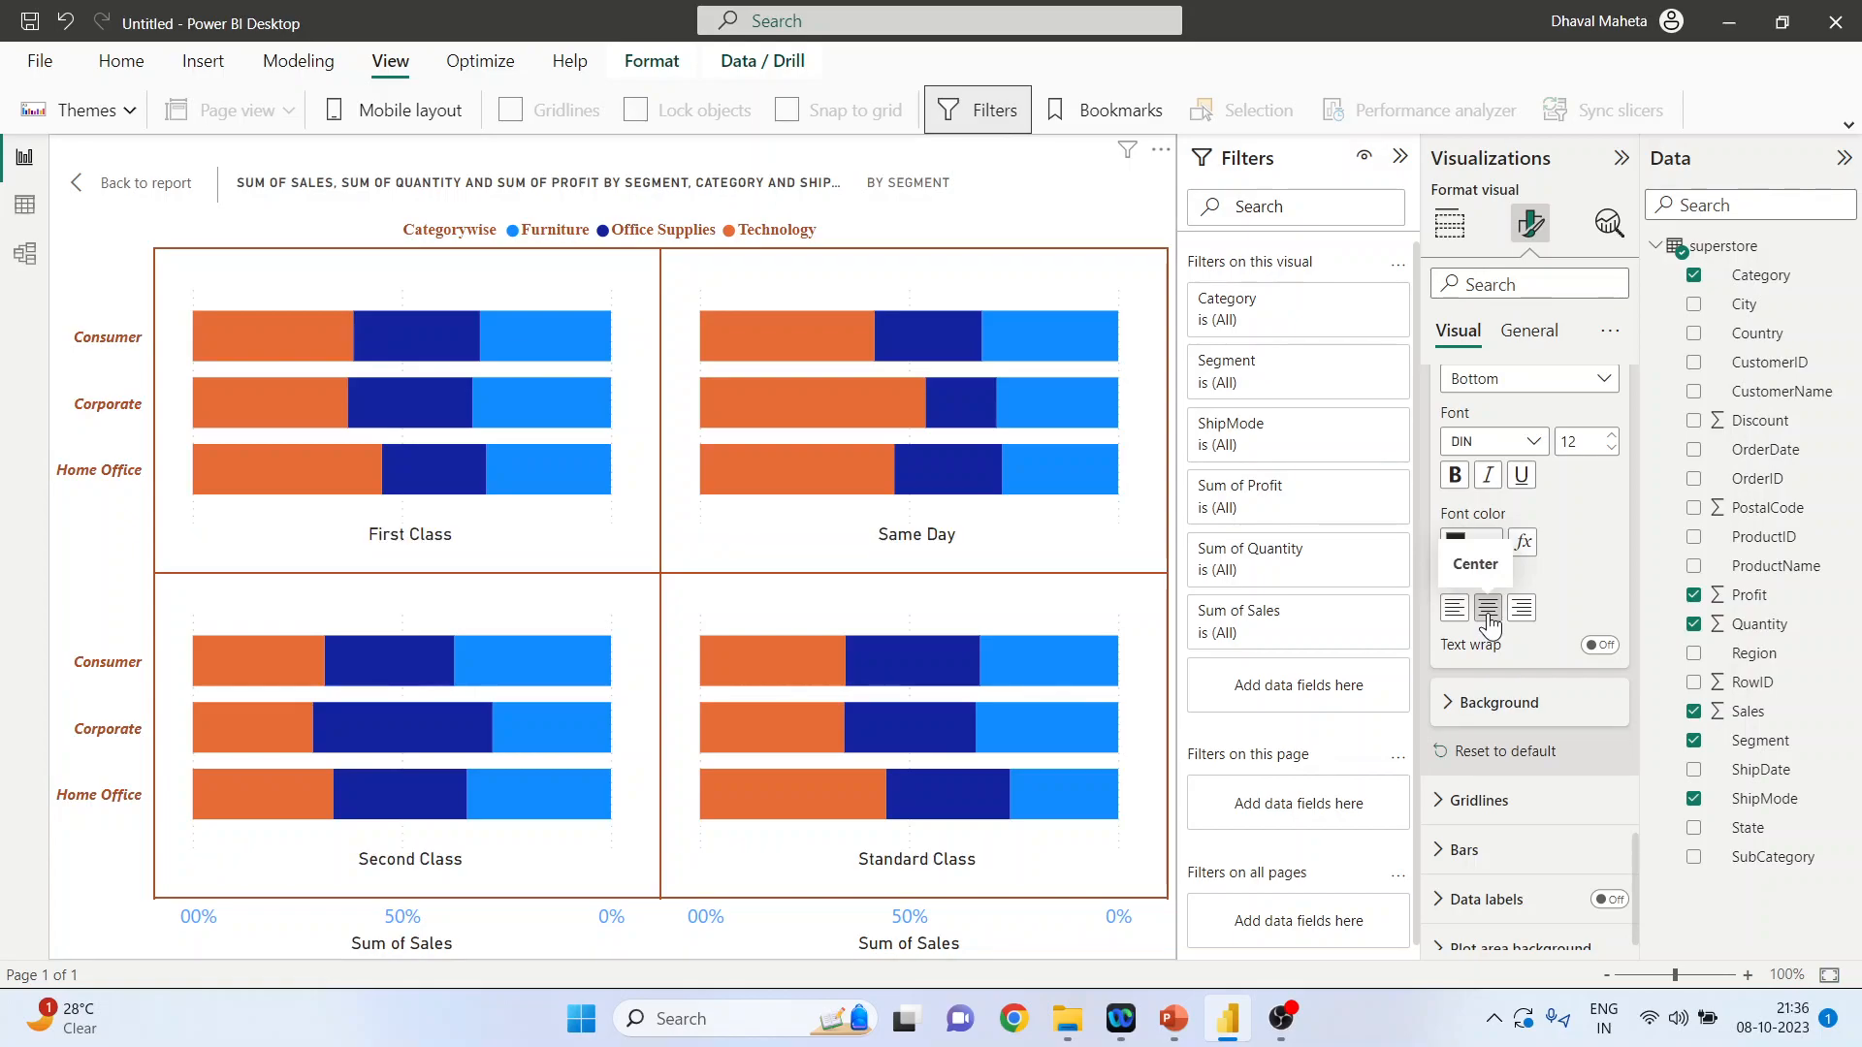
# Fill the background of the small multiples with light gray
pyautogui.click(1459, 706)
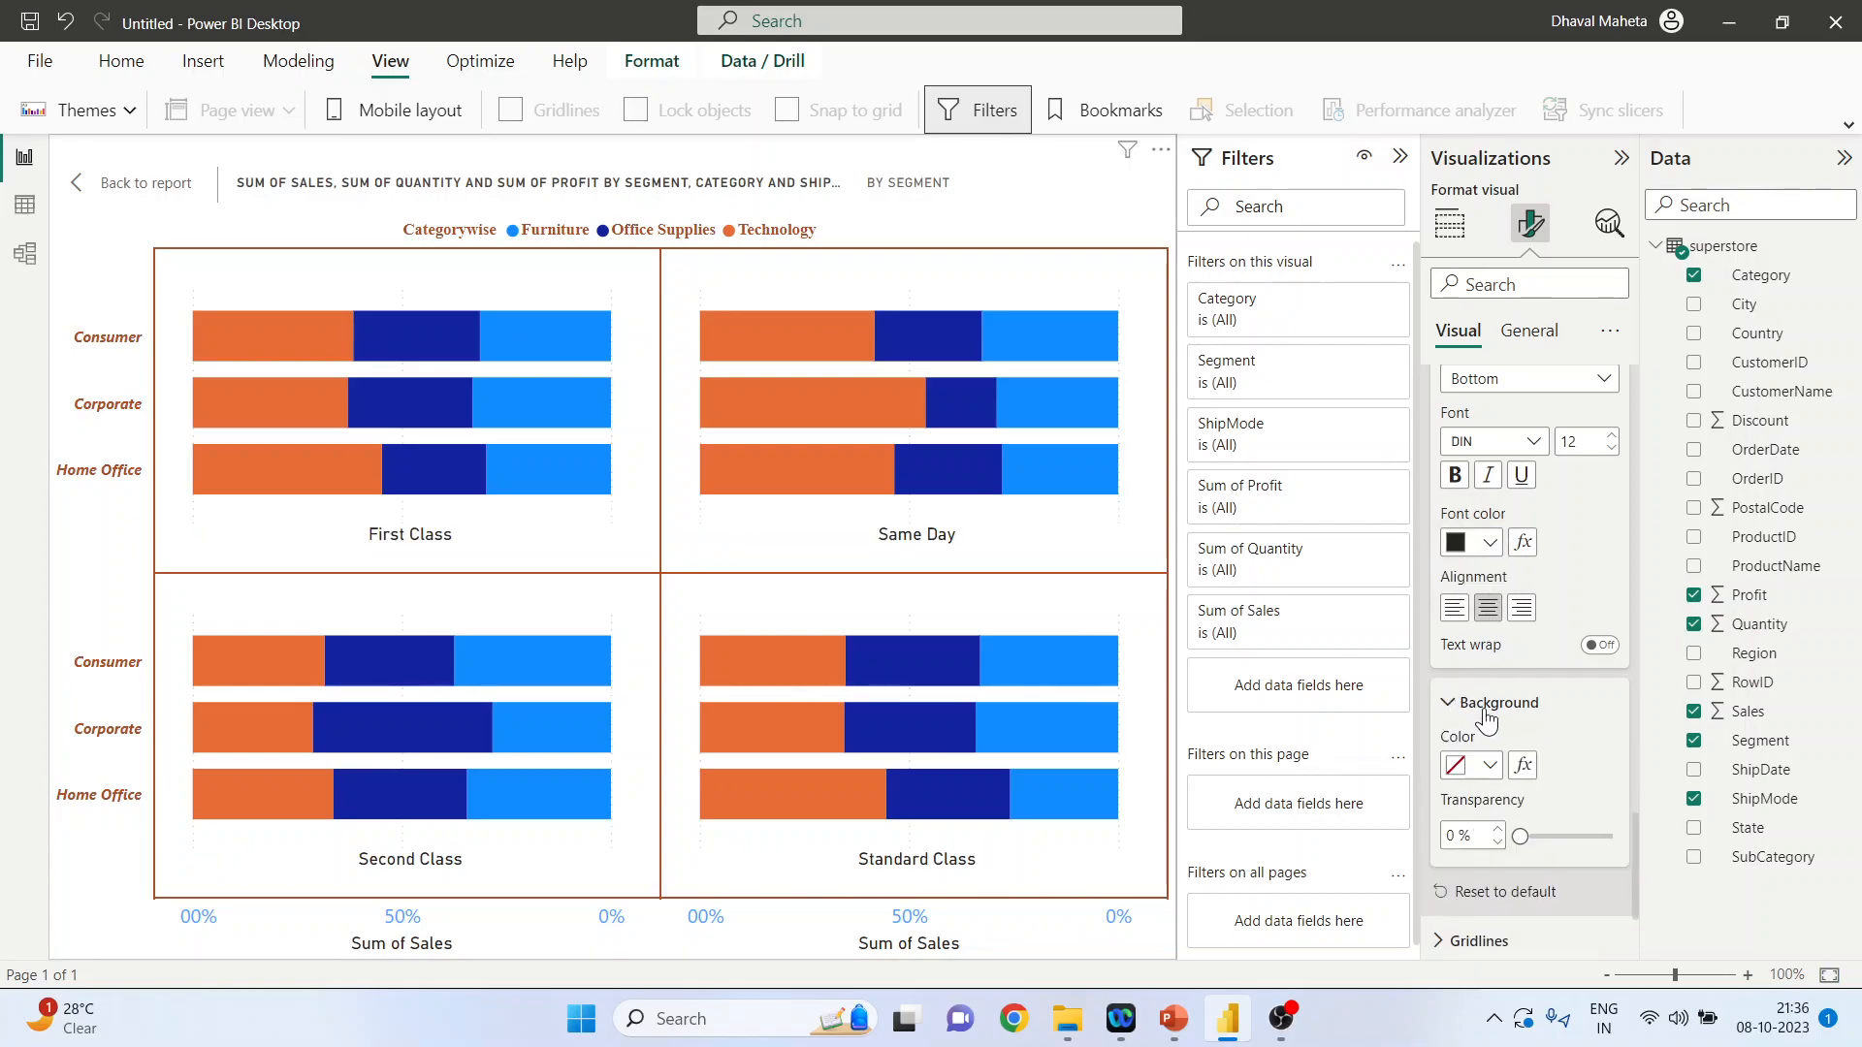
pyautogui.scroll(-2, 1557, 742)
pyautogui.click(1492, 603)
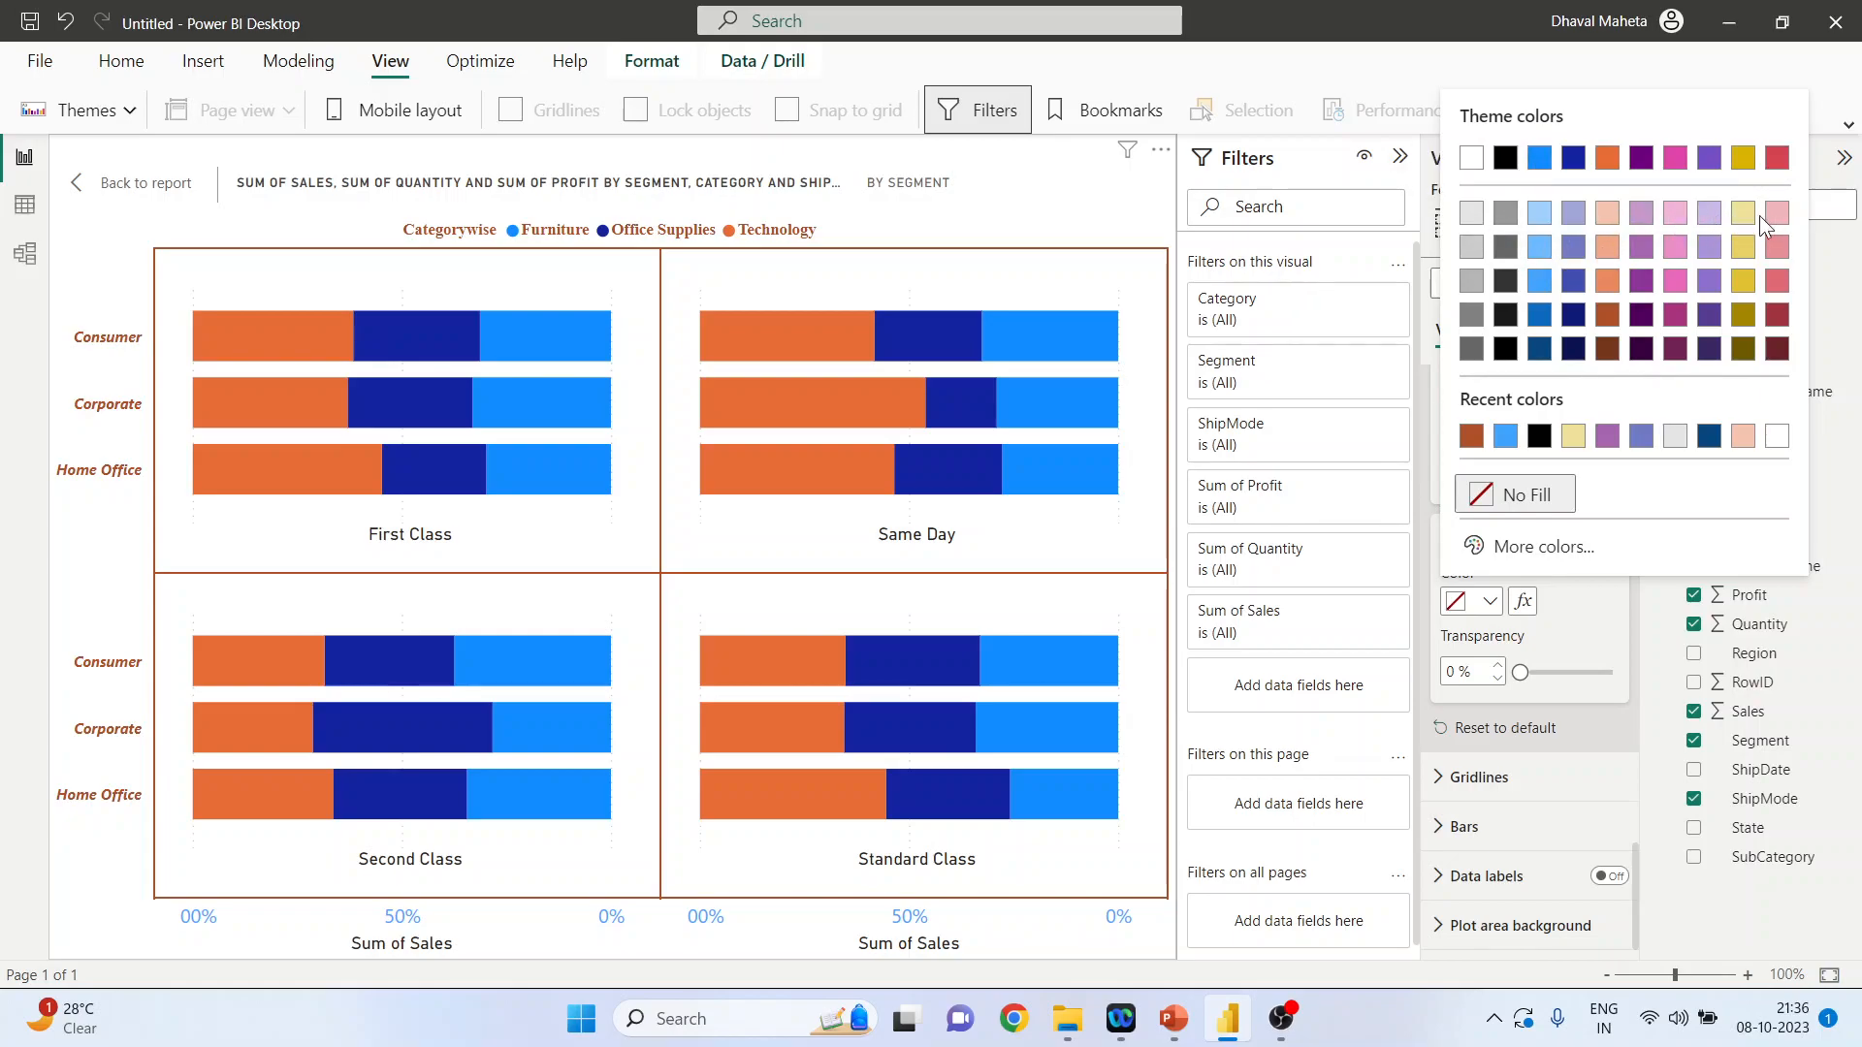
pyautogui.click(1466, 246)
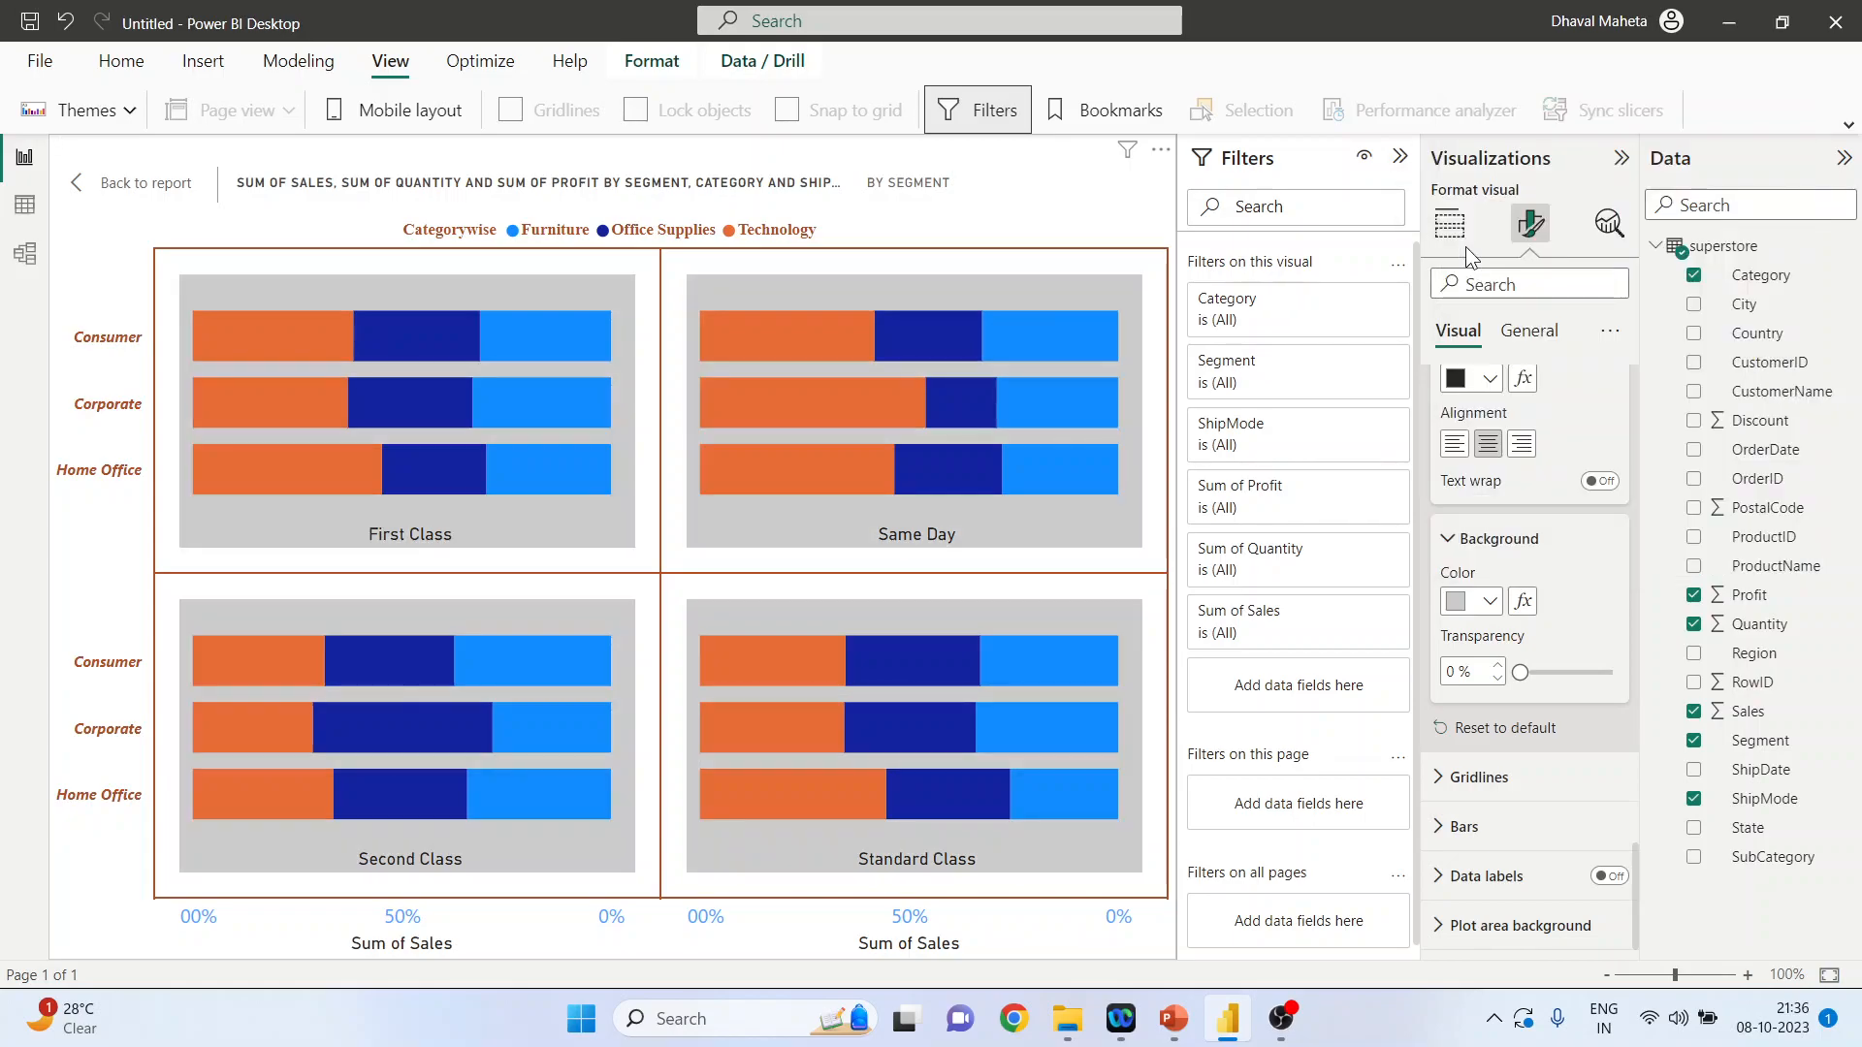
# Turn off the chart's vertical gridlines
pyautogui.click(1439, 778)
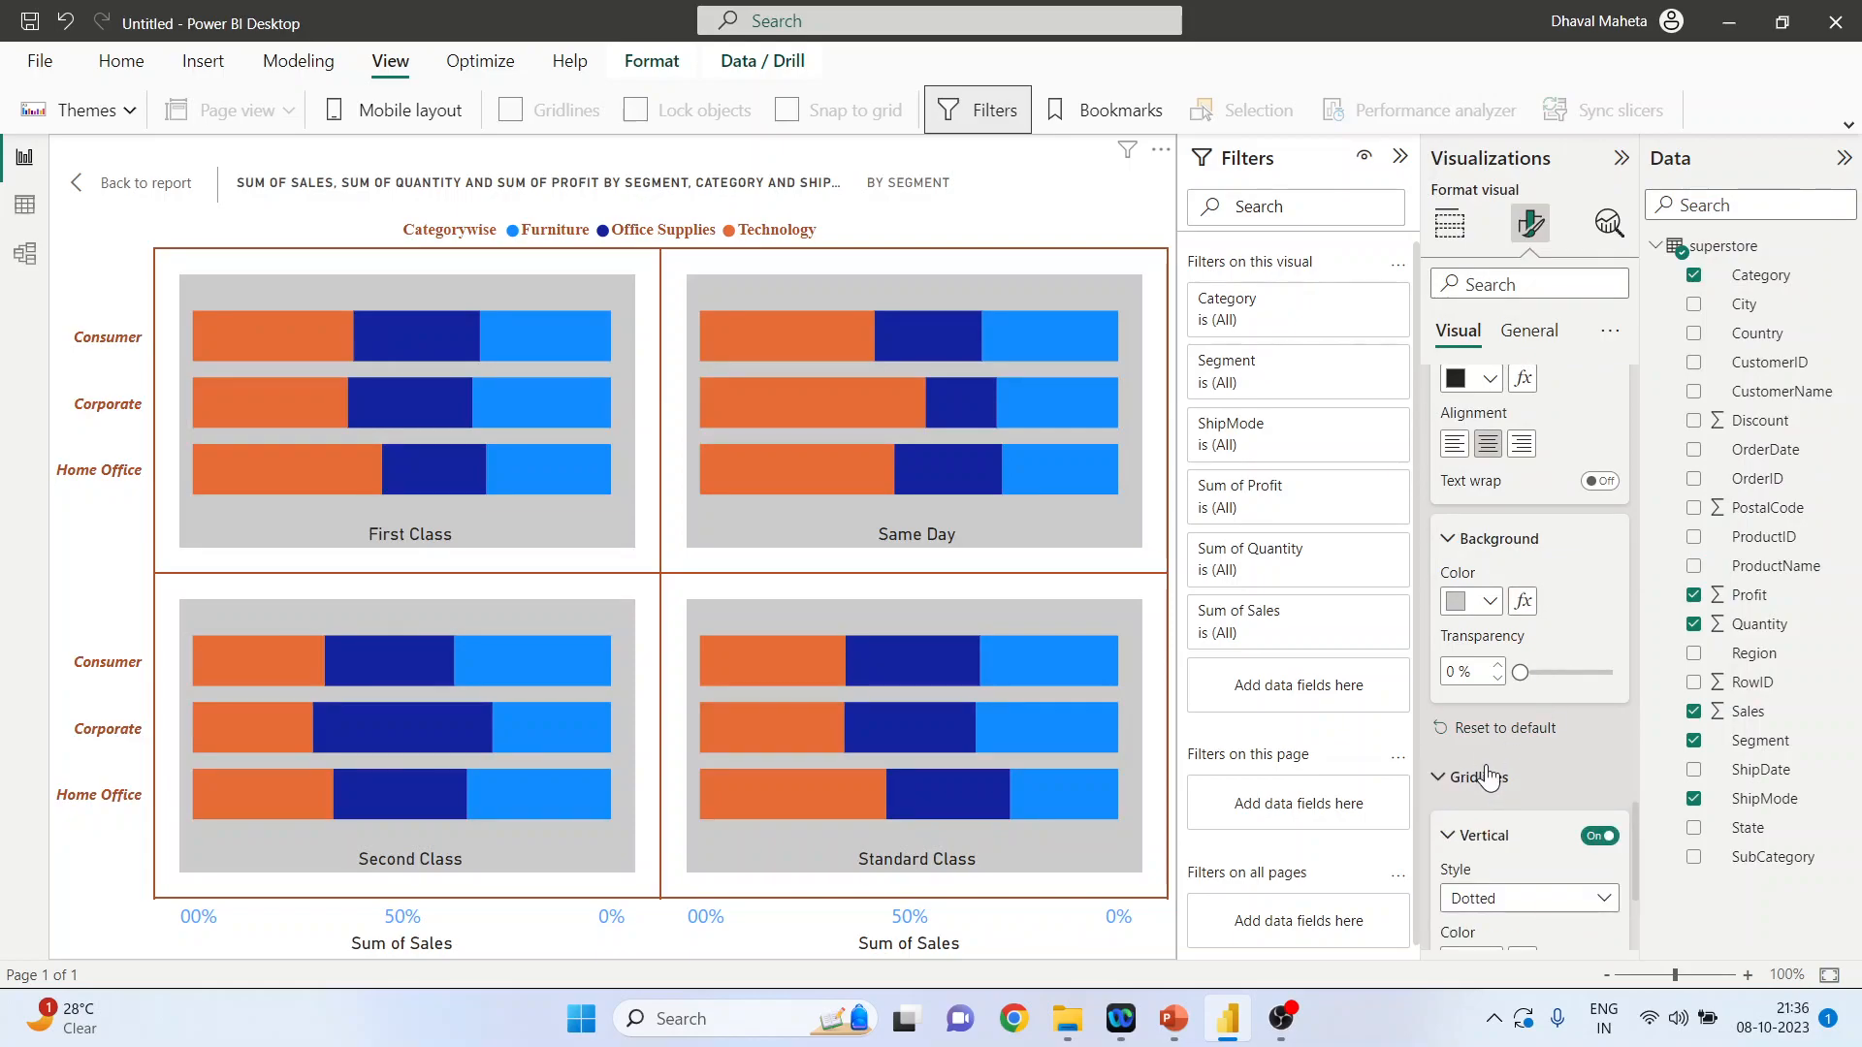
pyautogui.scroll(-2, 1492, 762)
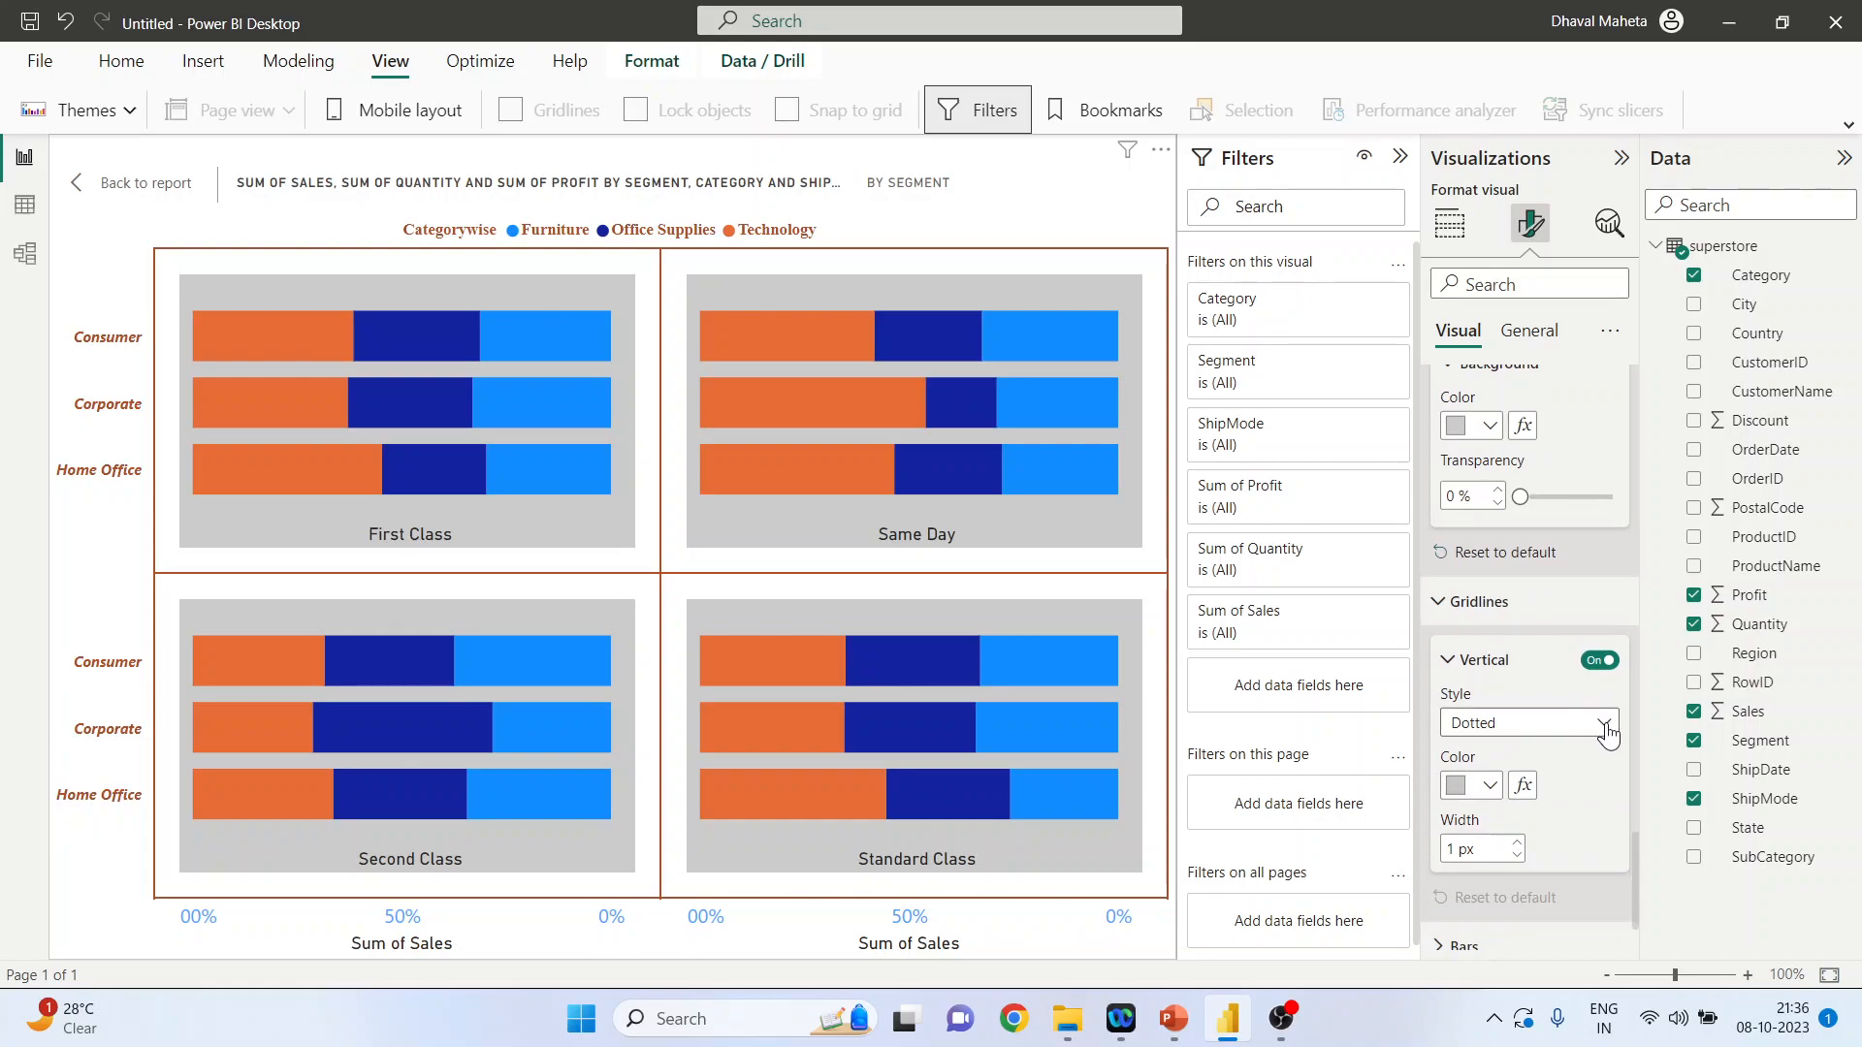
pyautogui.click(1599, 661)
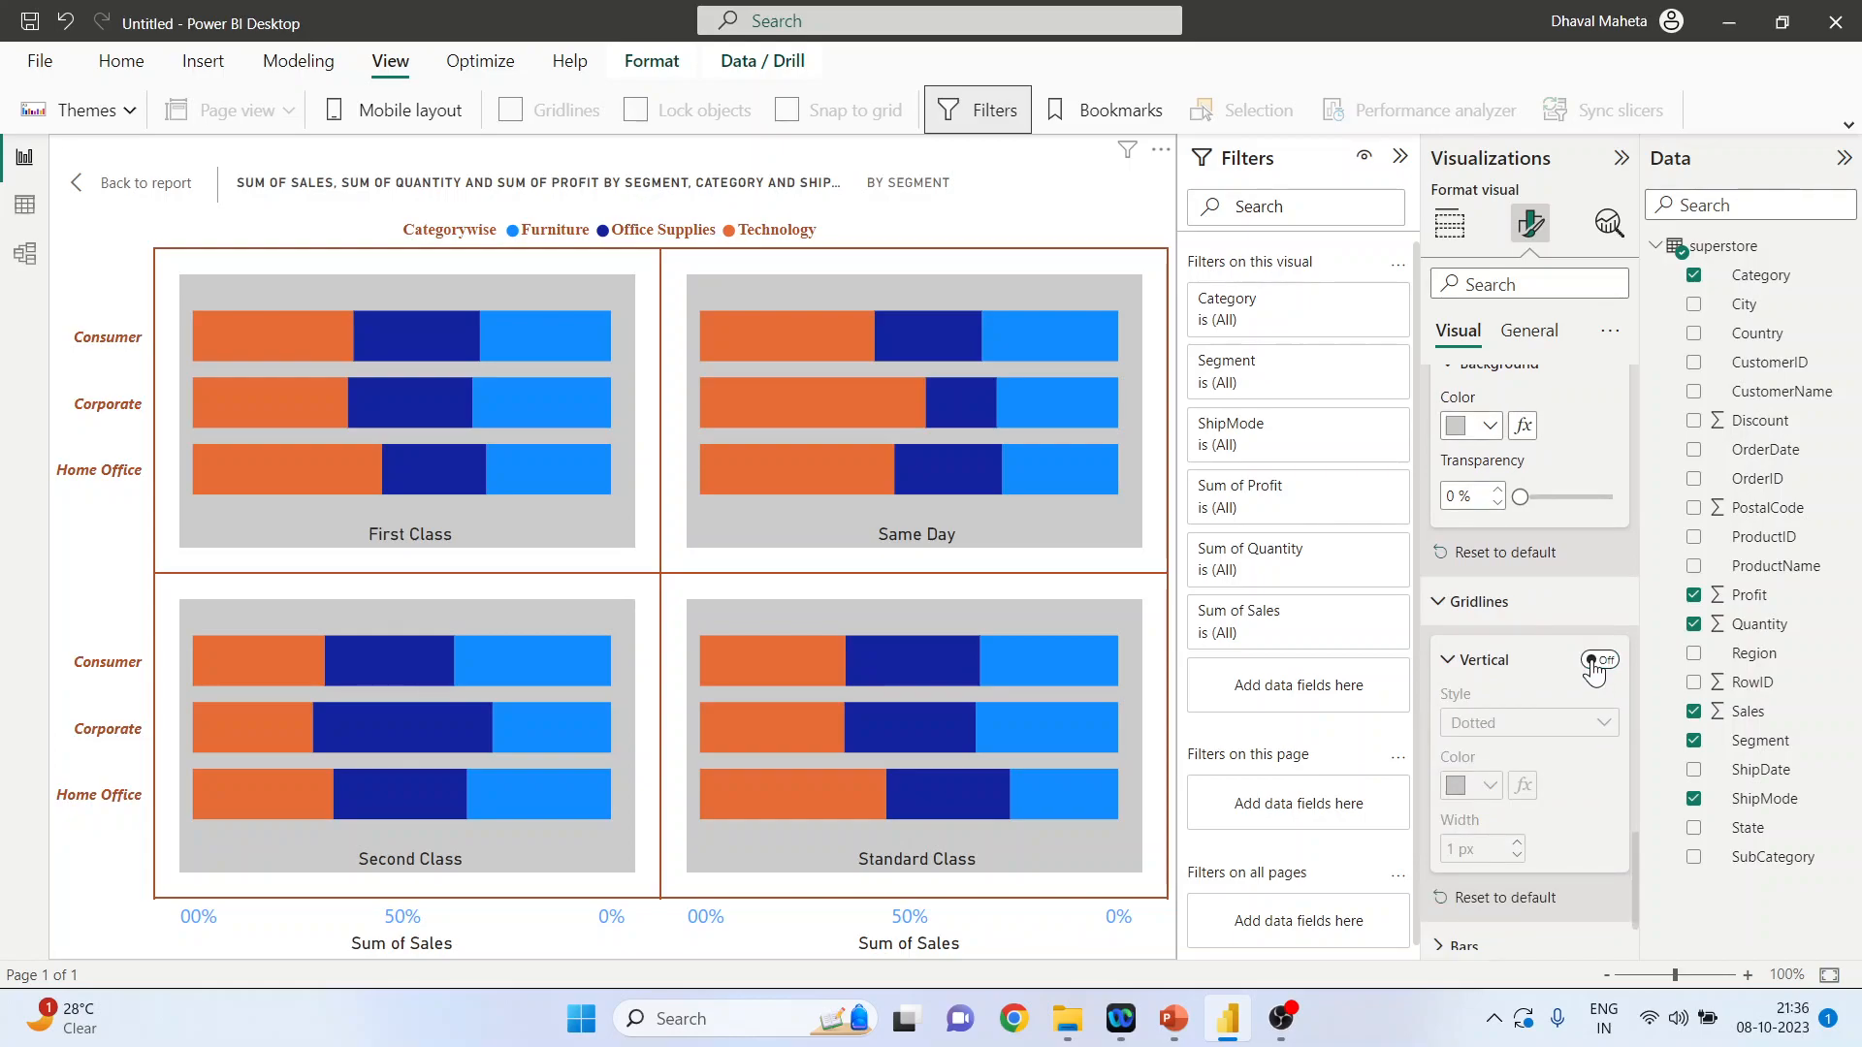
pyautogui.click(1455, 669)
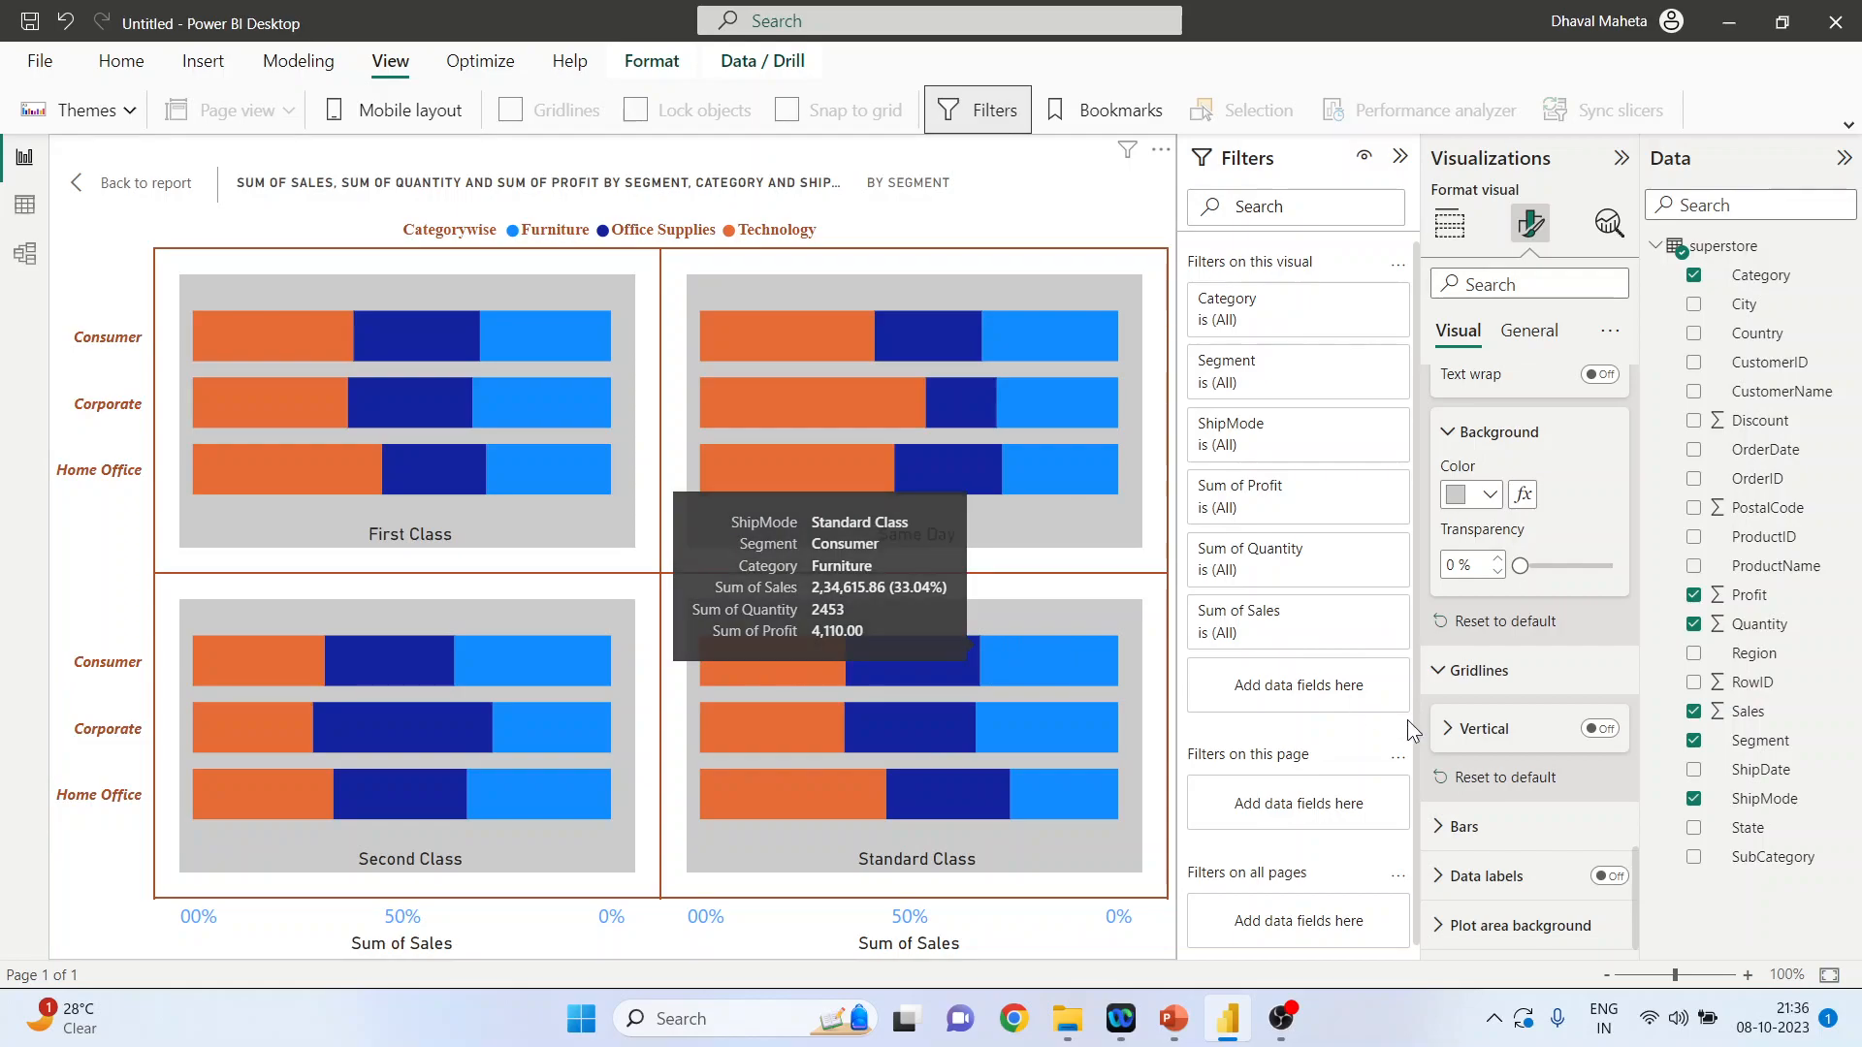
# Try dark orange Furniture bars and a reversed stack order, restoring the default bar settings after each
pyautogui.click(1443, 829)
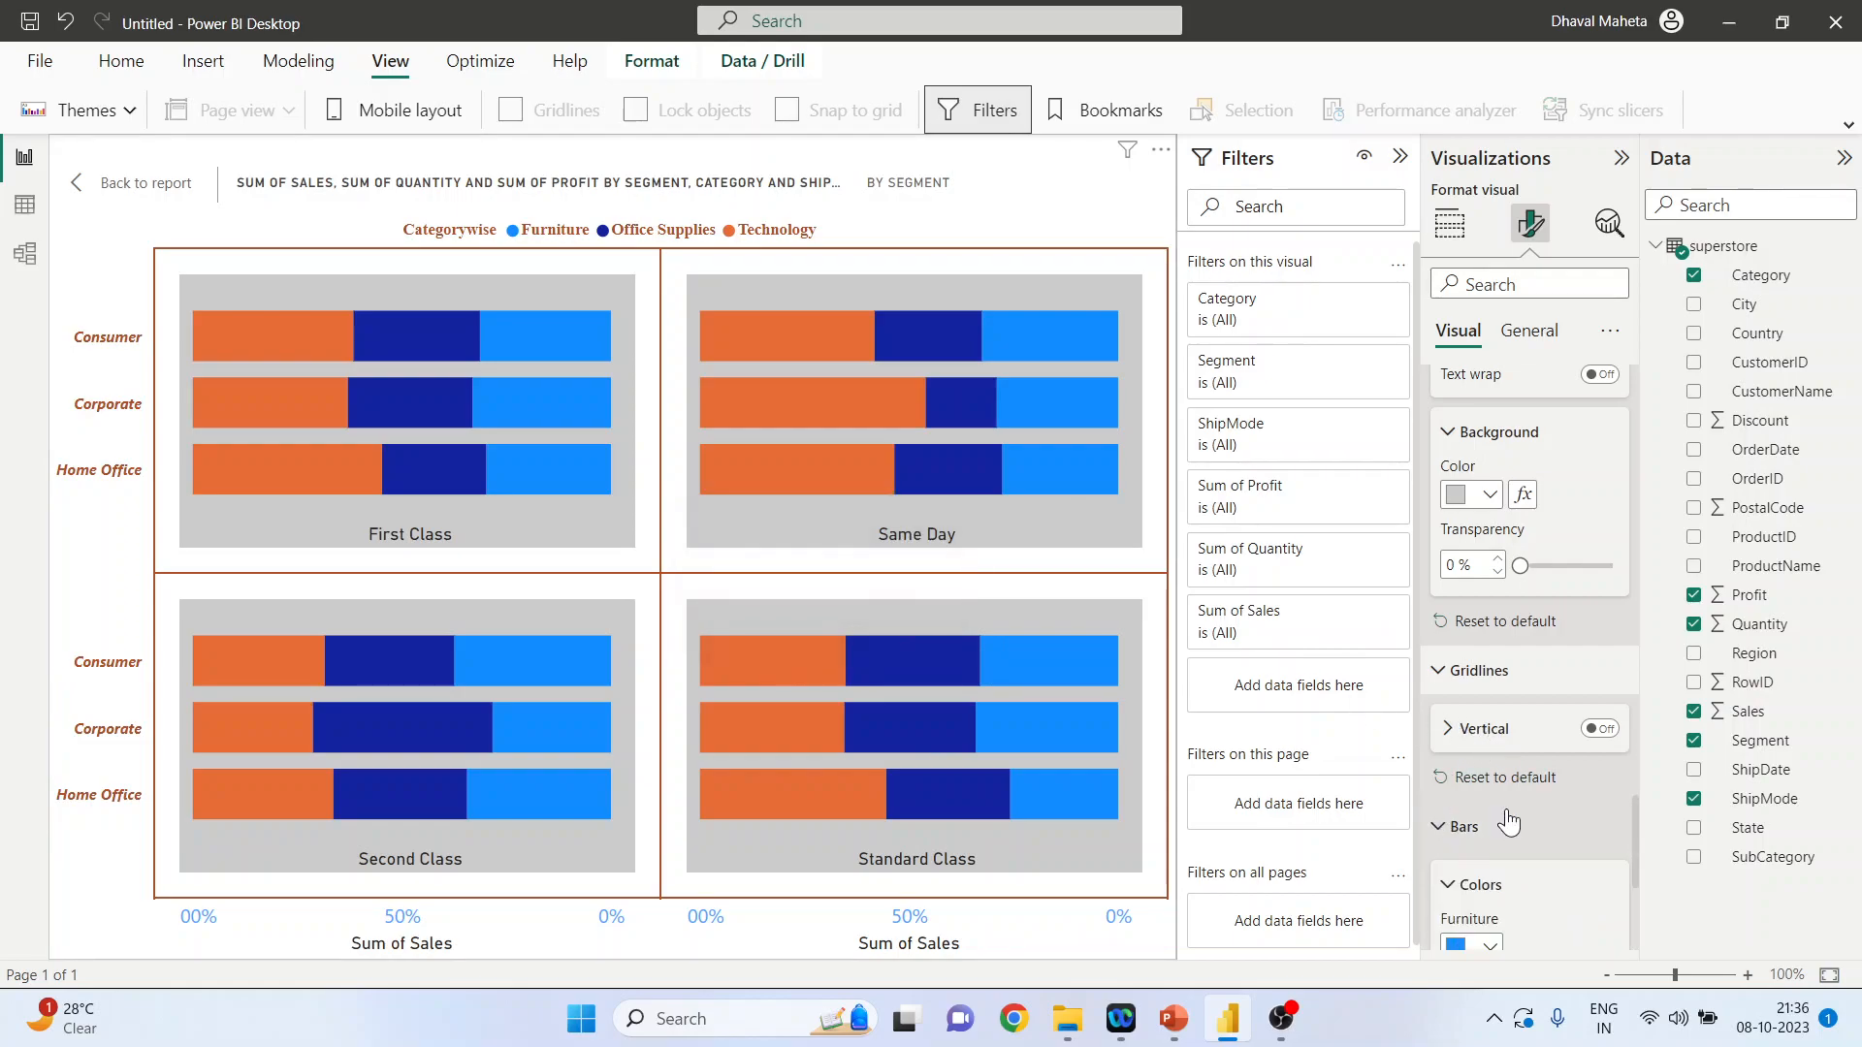
pyautogui.scroll(-2, 1504, 809)
pyautogui.scroll(-2, 1553, 773)
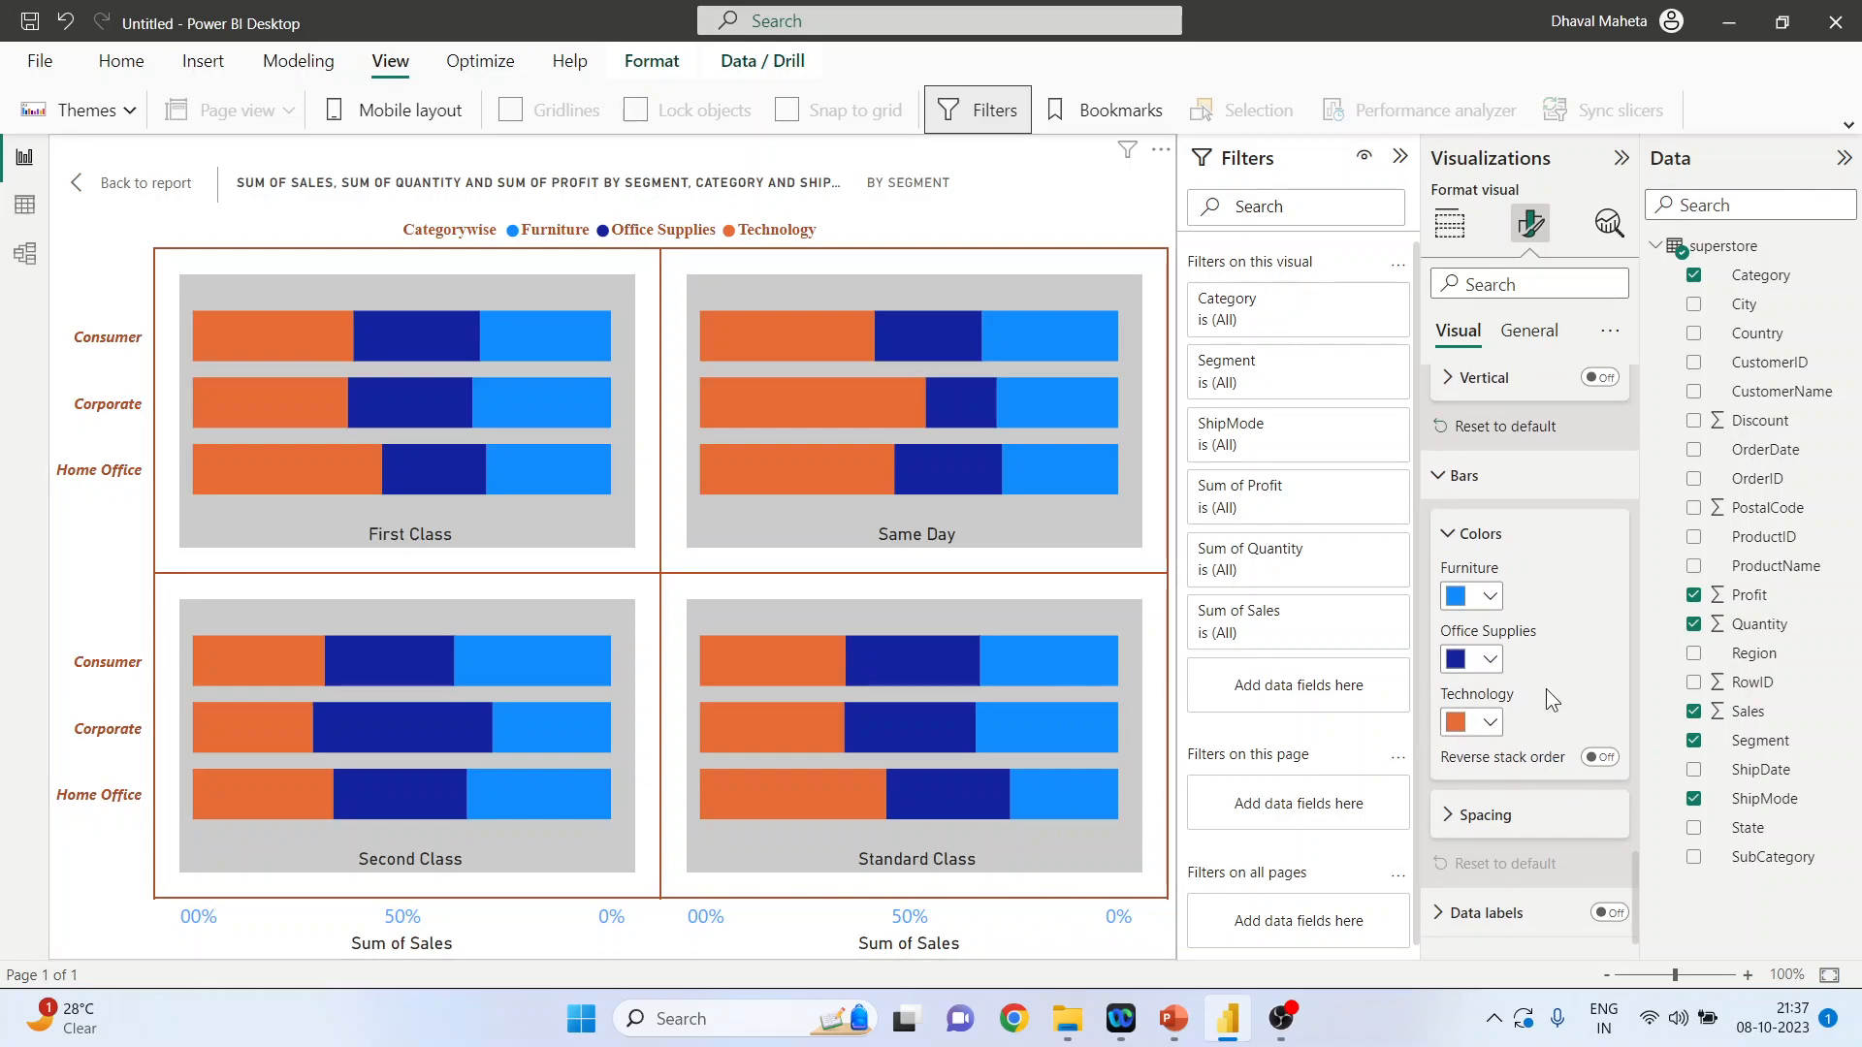
pyautogui.click(1490, 599)
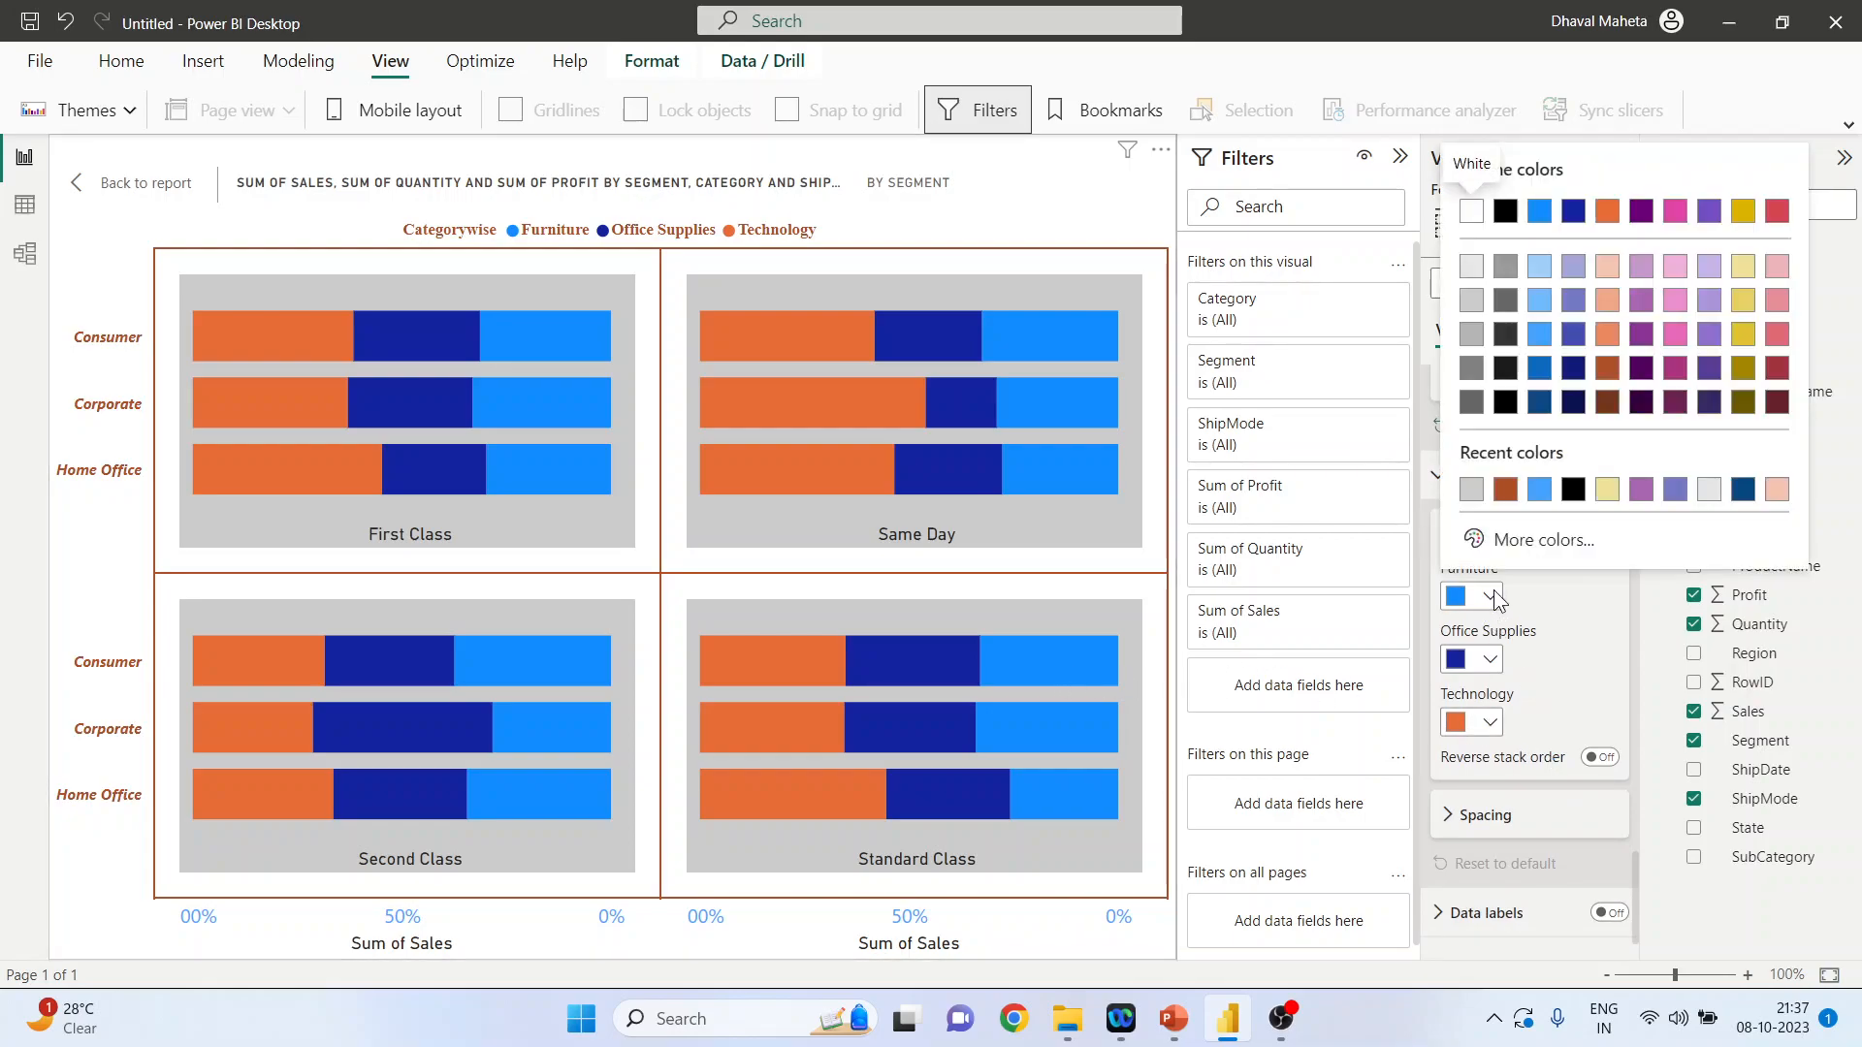
pyautogui.click(1507, 492)
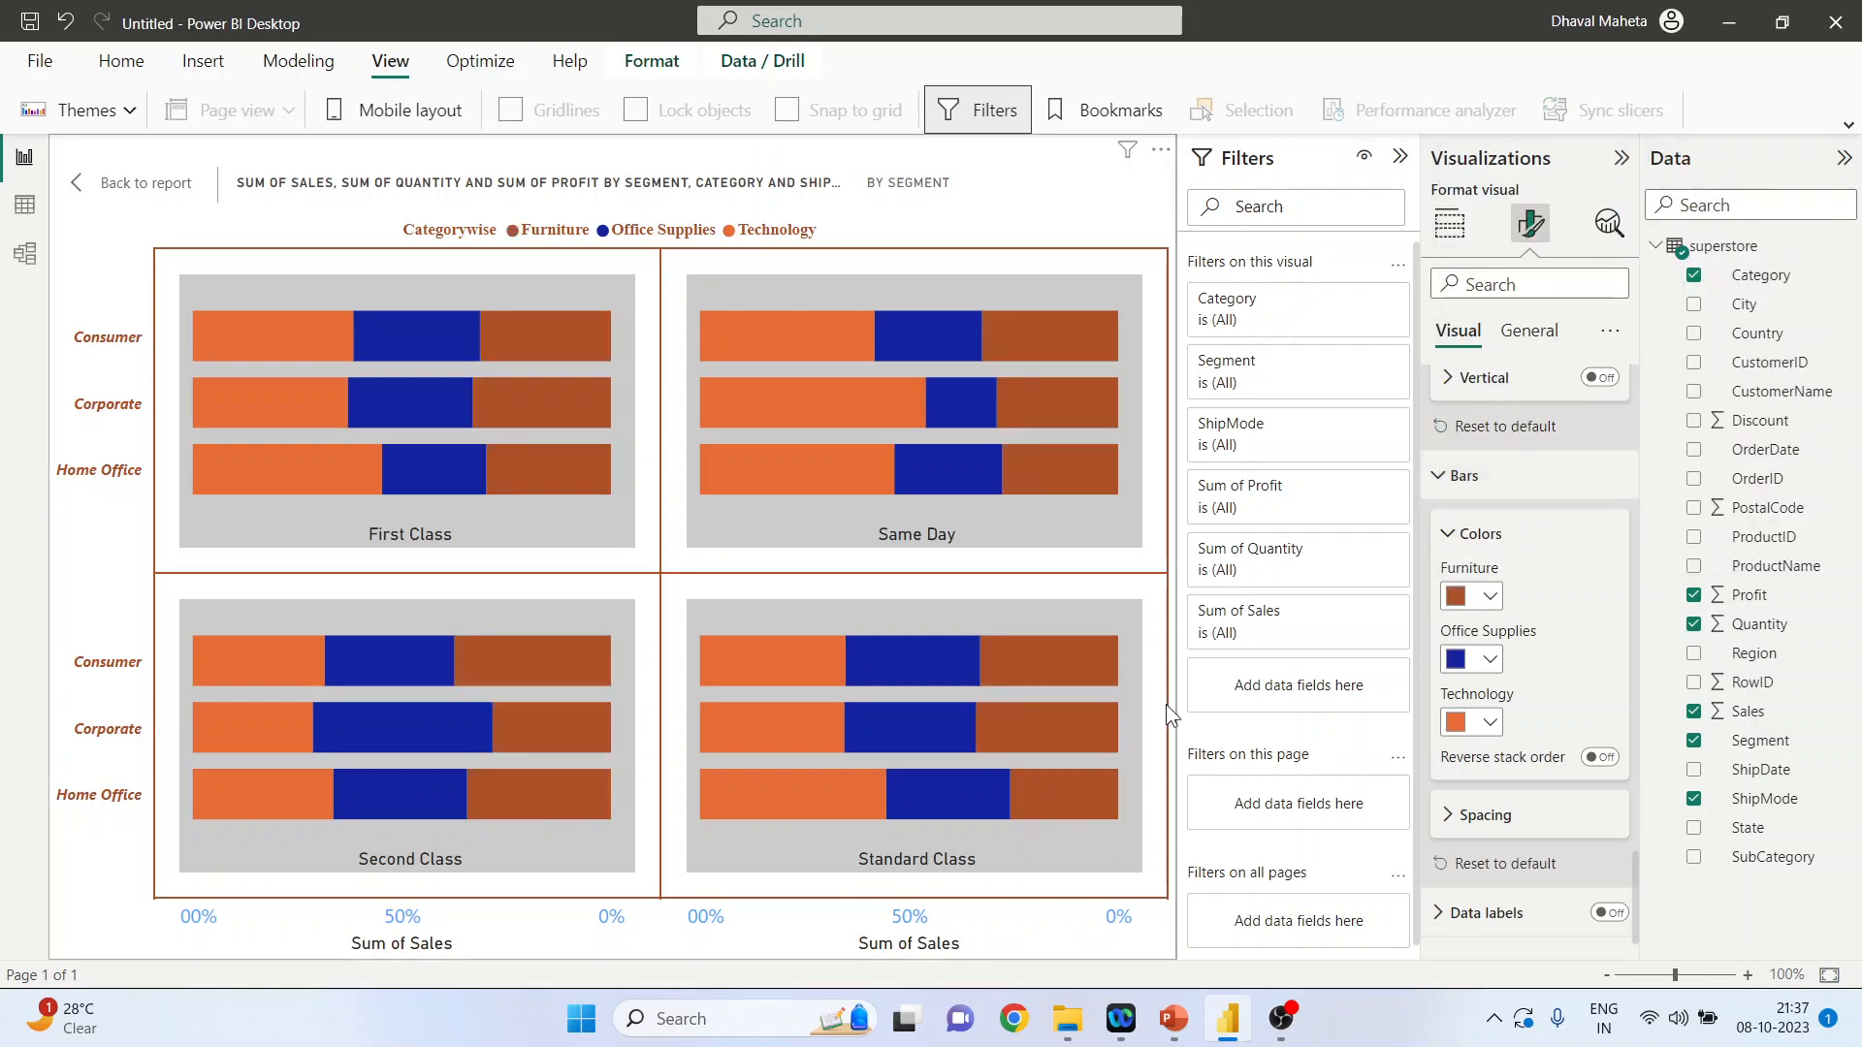
pyautogui.click(1512, 876)
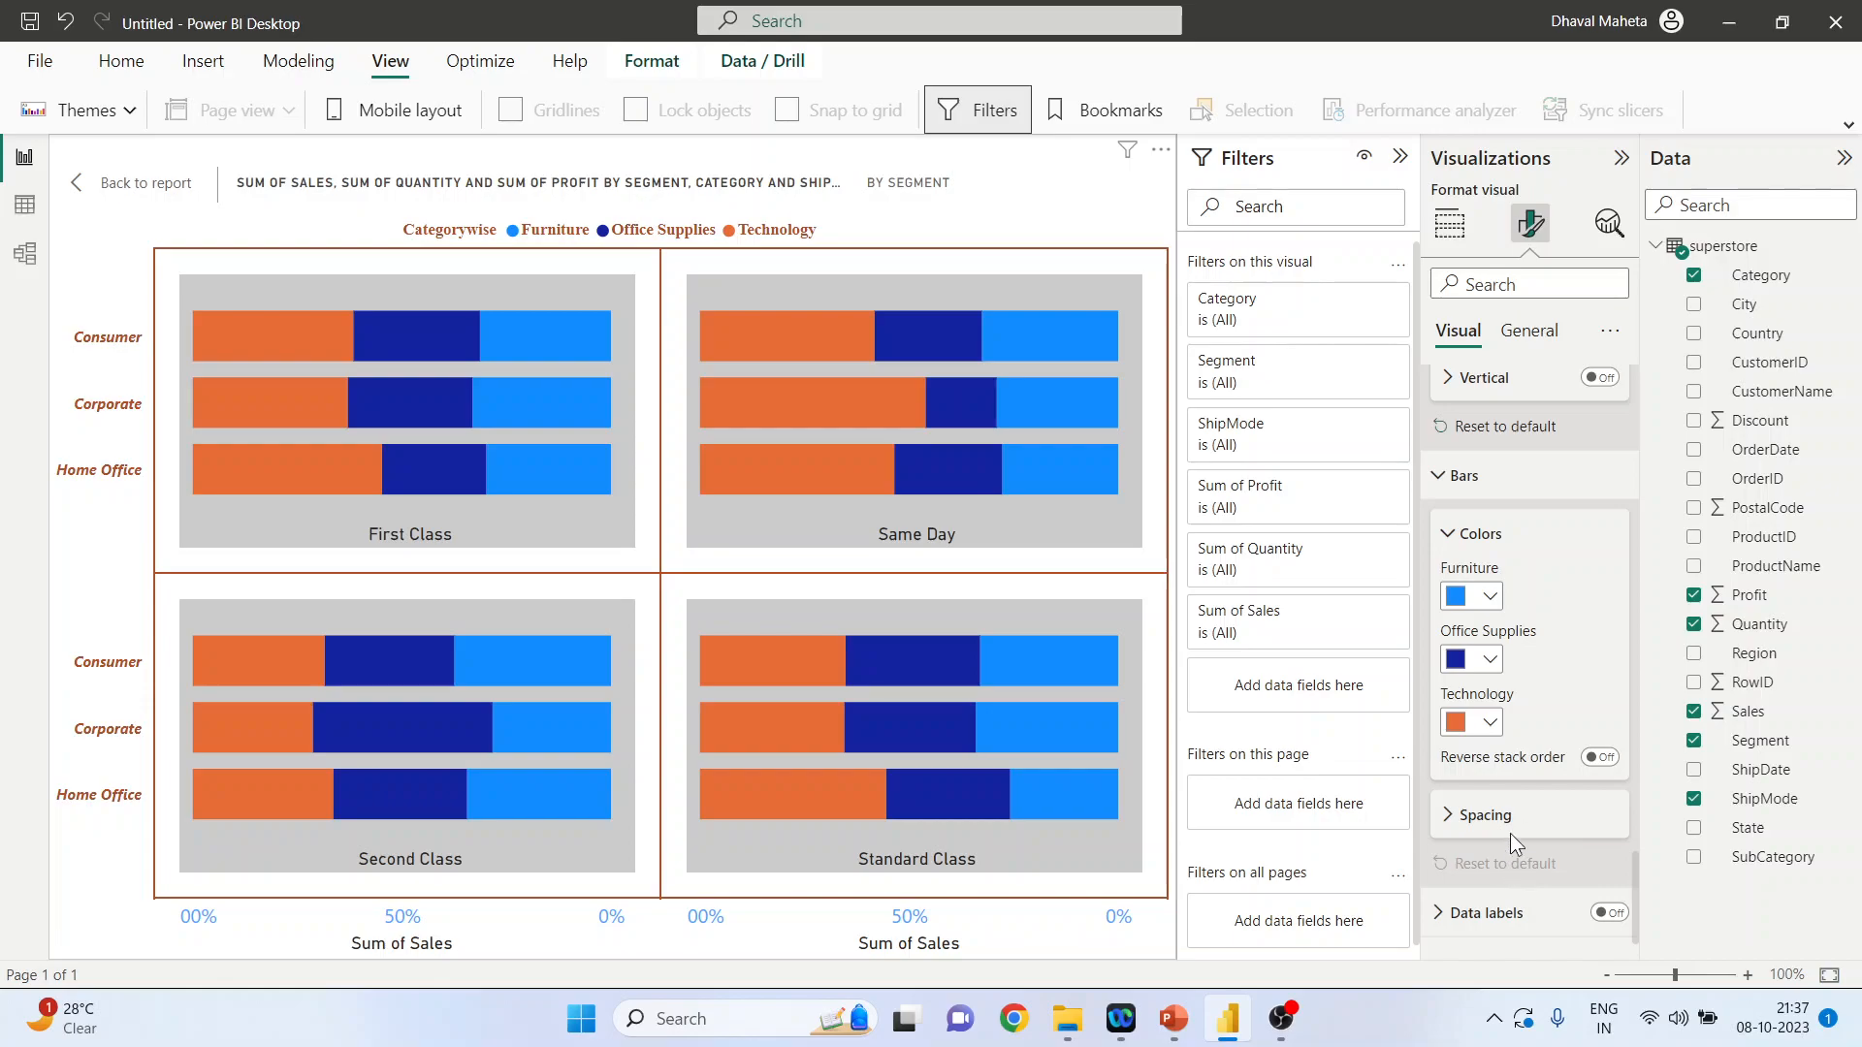
pyautogui.click(1602, 760)
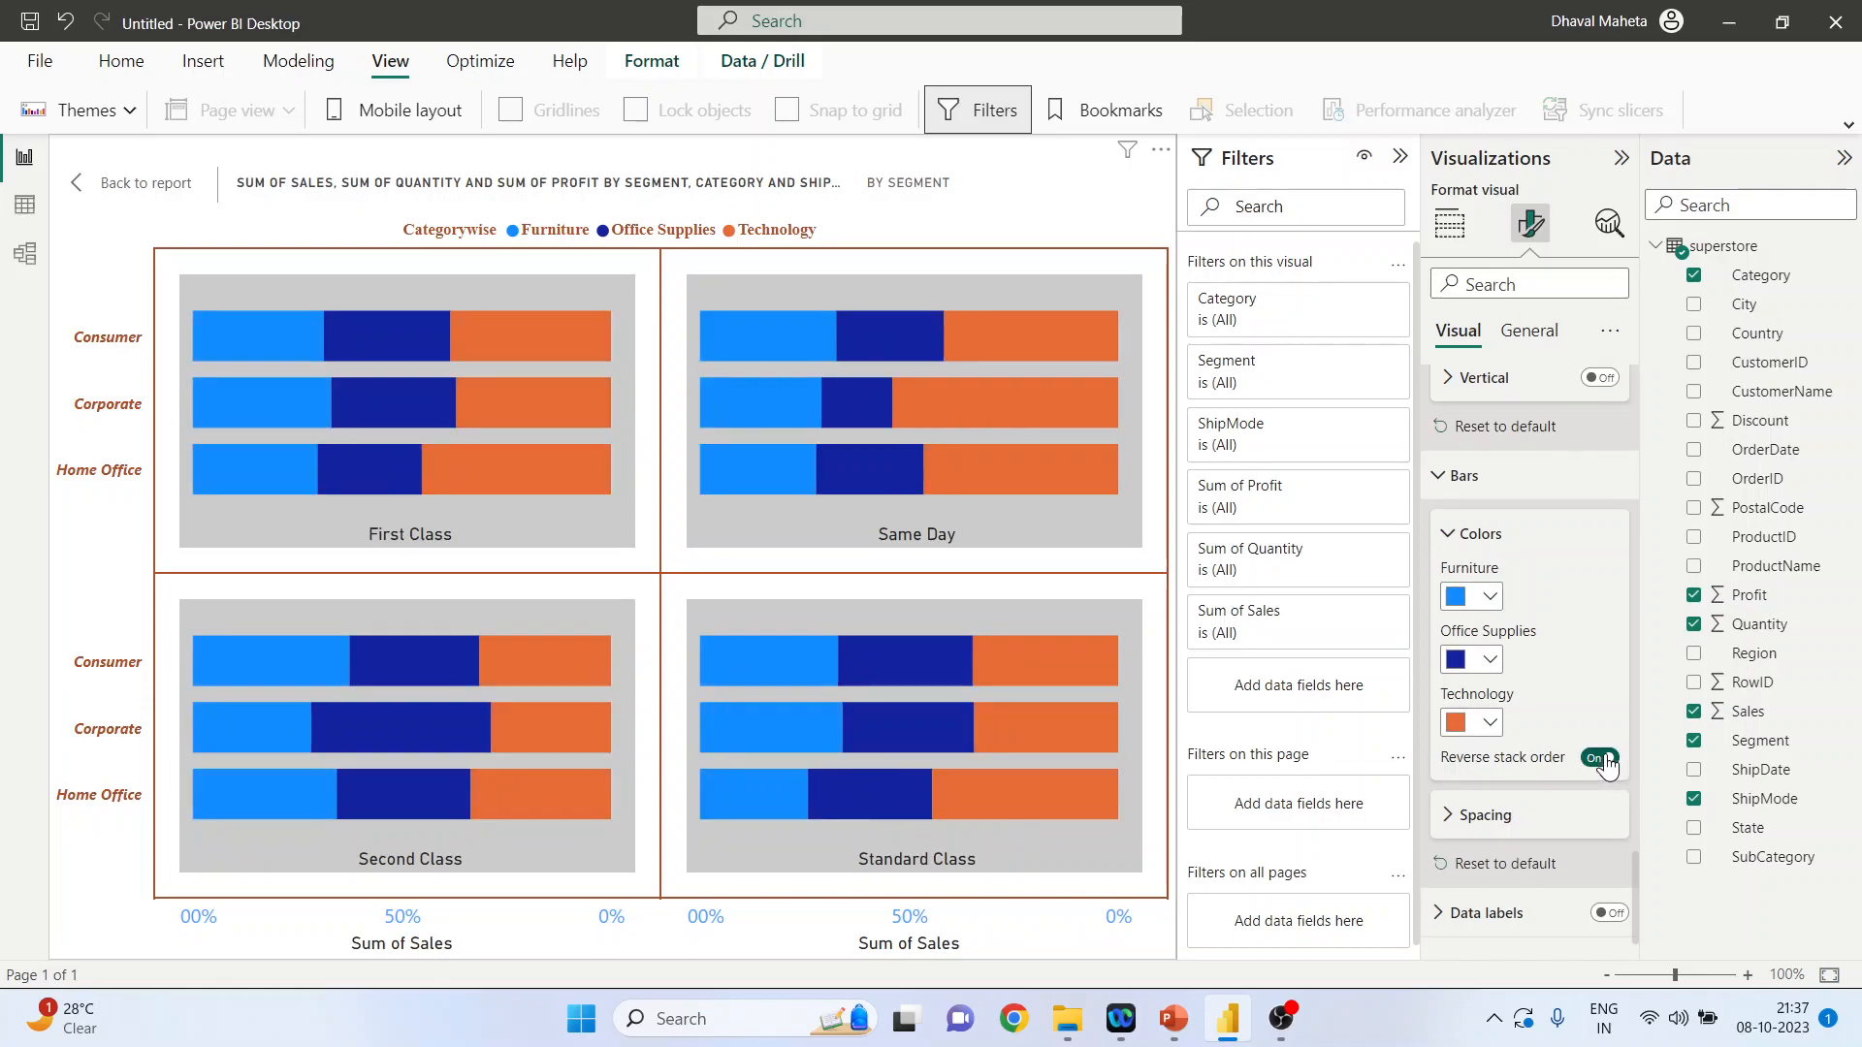
pyautogui.click(1602, 760)
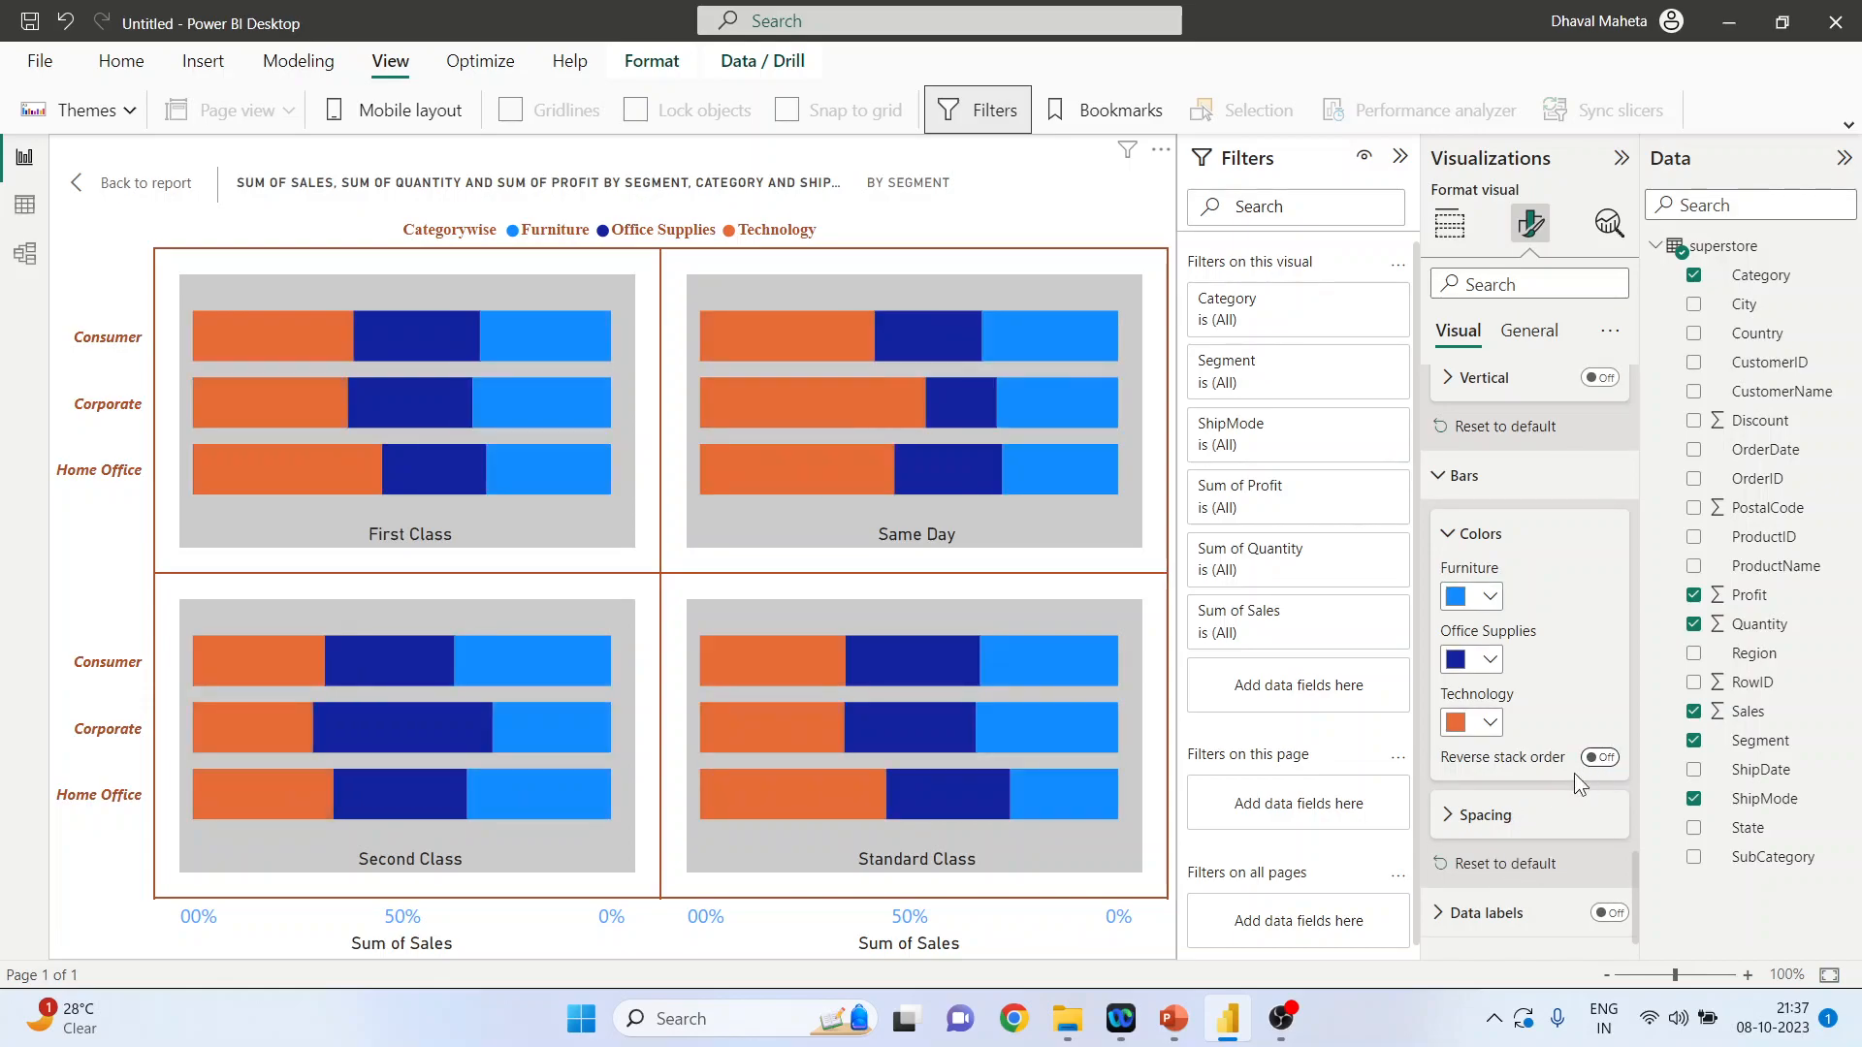
# Set the bar spacing to an inner padding of 32 px and a minimum category width of 24 px
pyautogui.click(1451, 817)
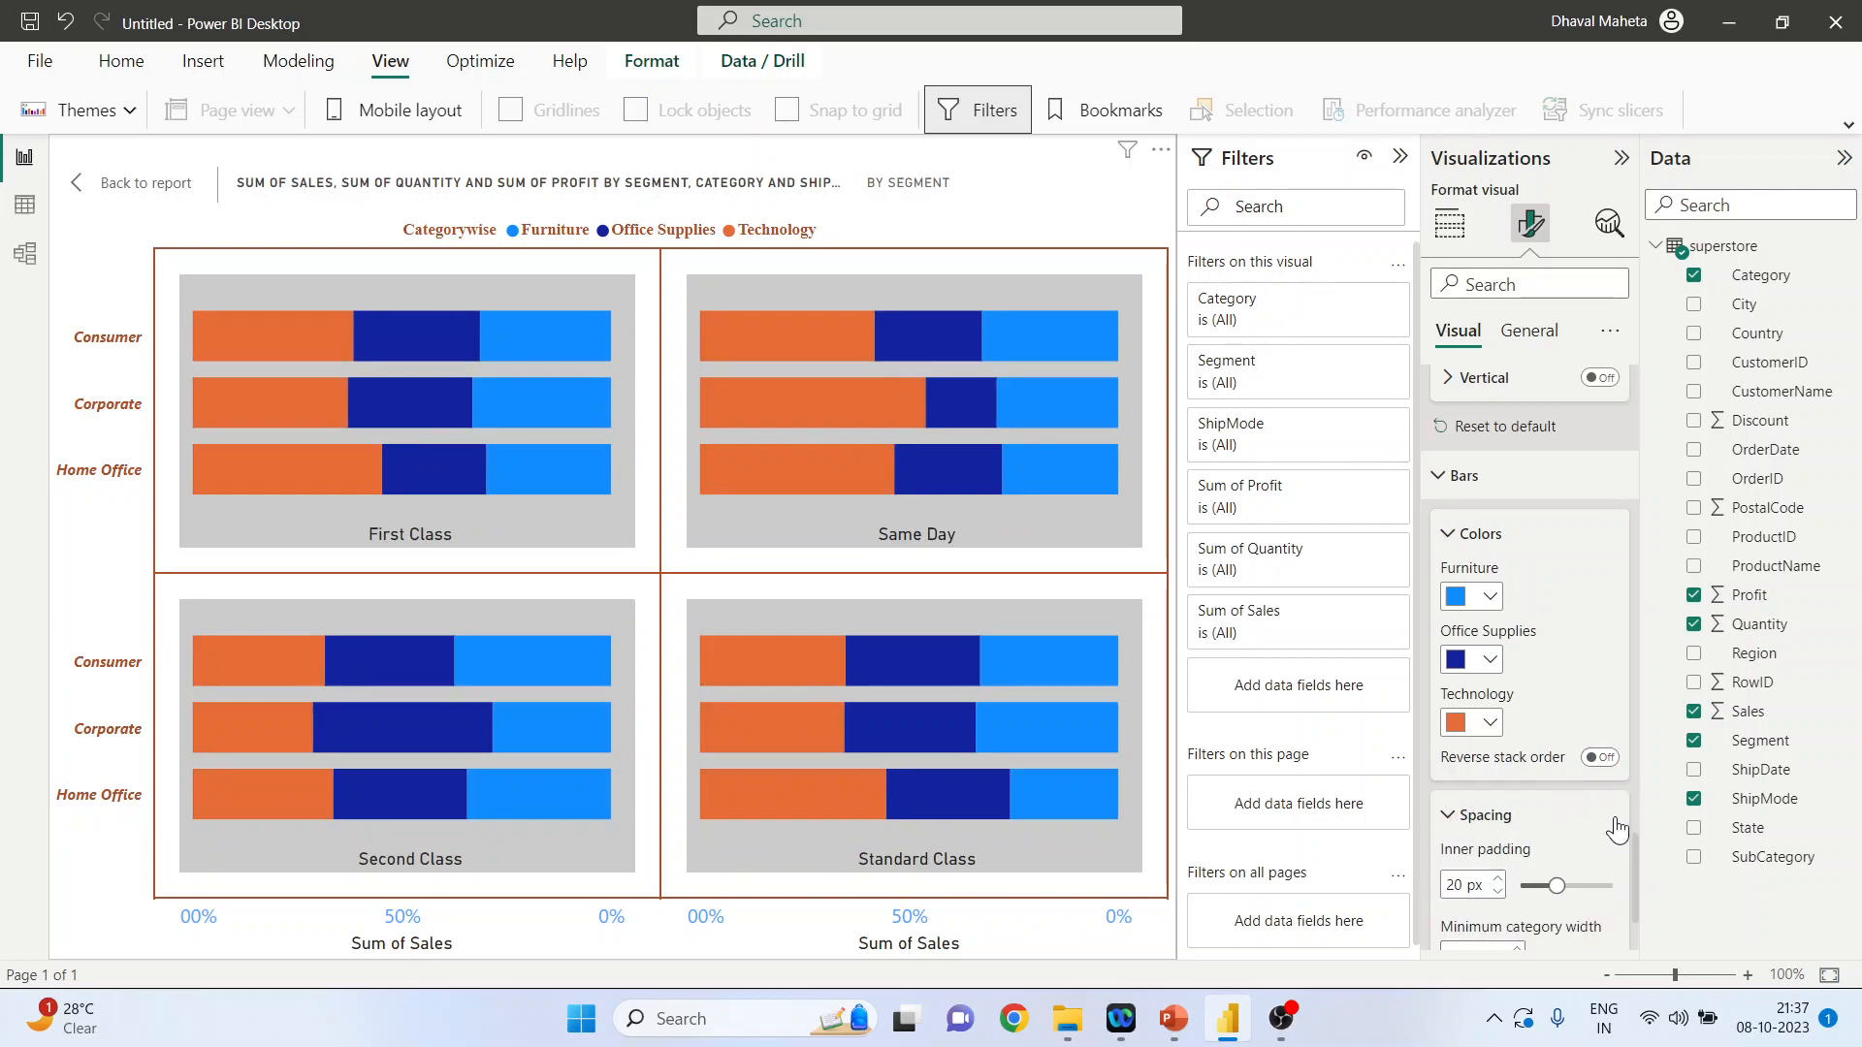
pyautogui.moveTo(1632, 849); pyautogui.dragTo(1637, 881)
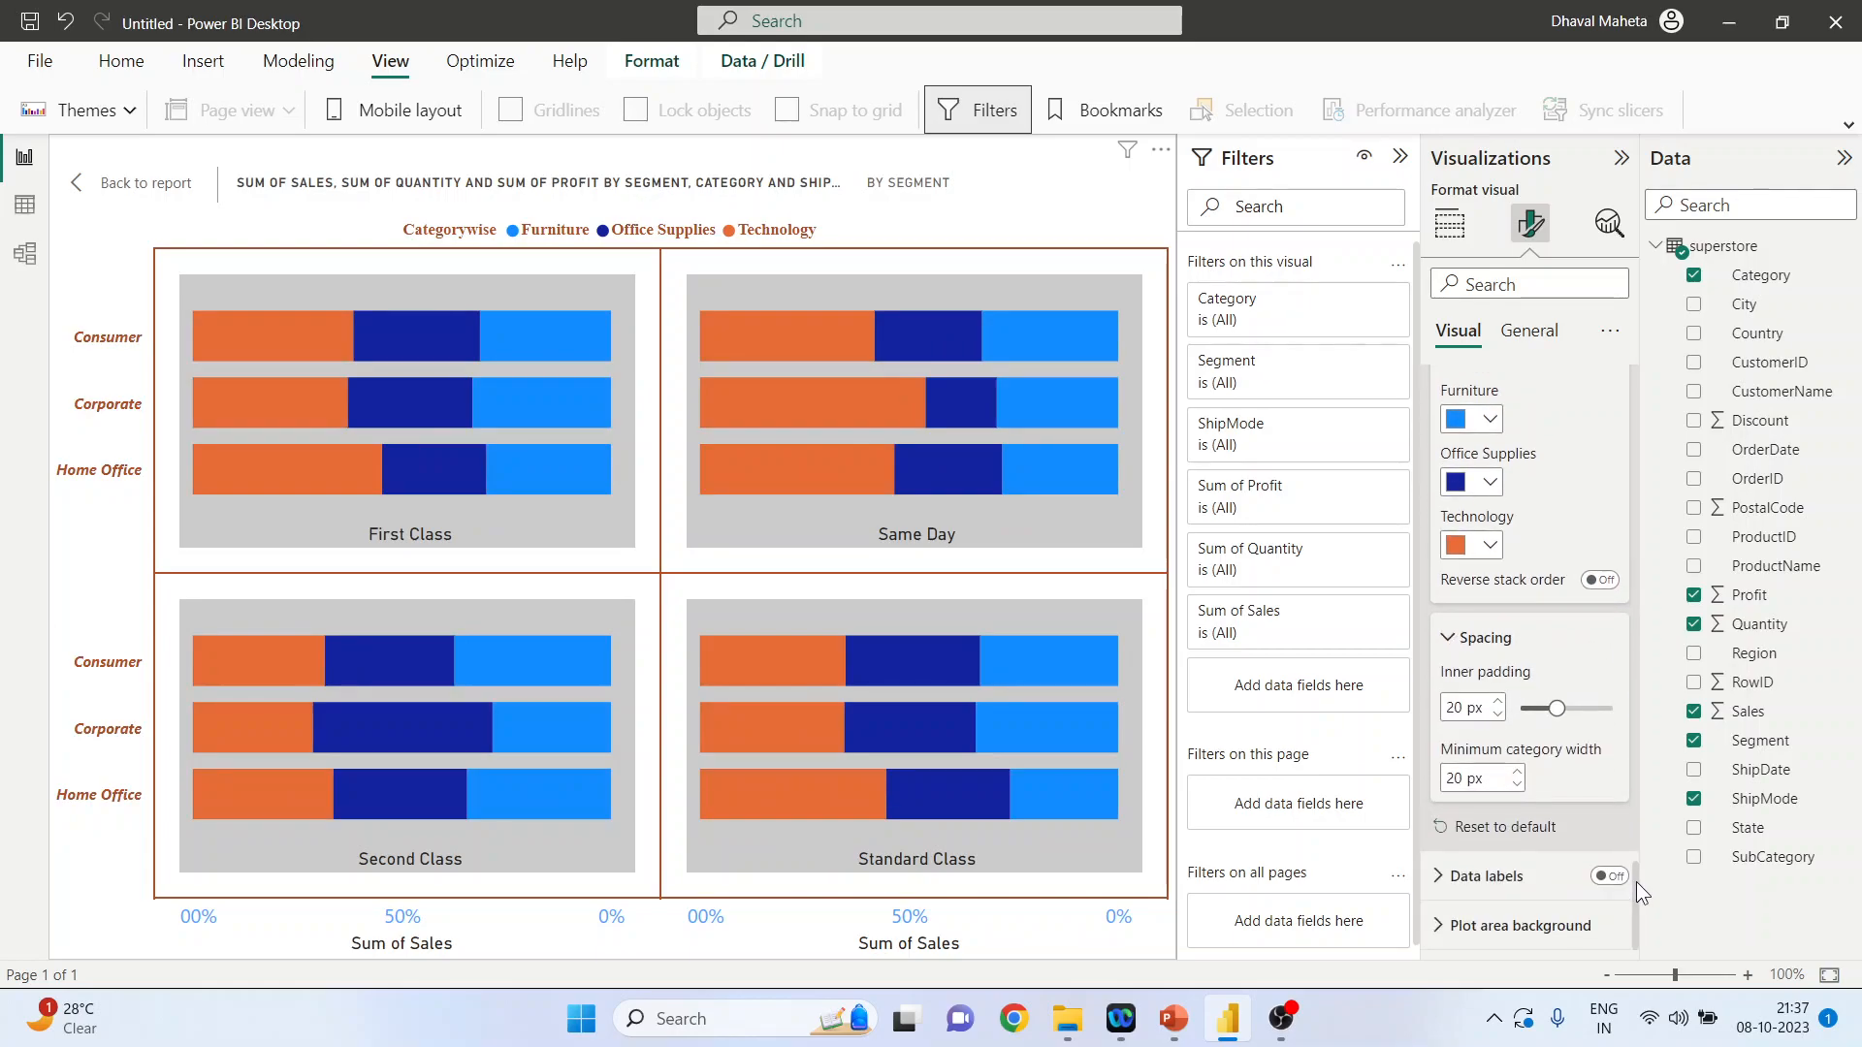
pyautogui.click(1501, 703)
pyautogui.click(1501, 703)
pyautogui.click(1502, 703)
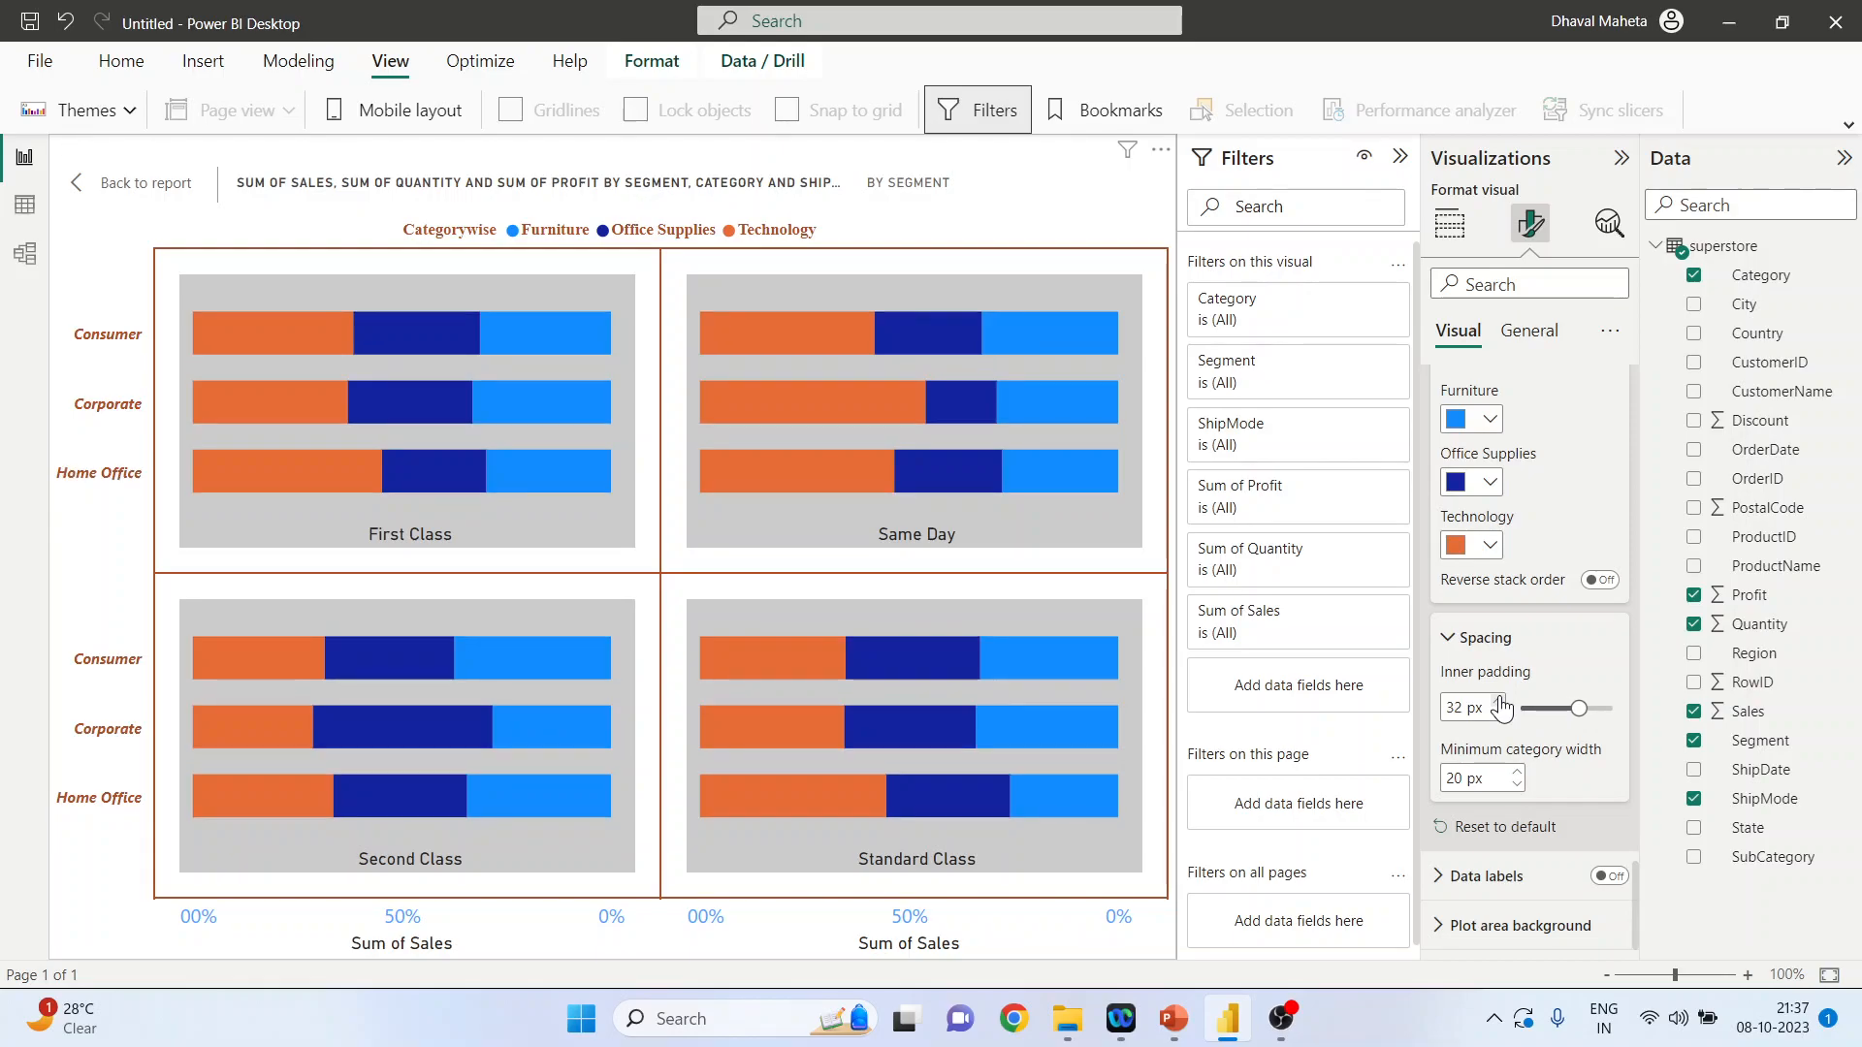
pyautogui.click(1517, 772)
pyautogui.click(1517, 773)
pyautogui.click(1517, 772)
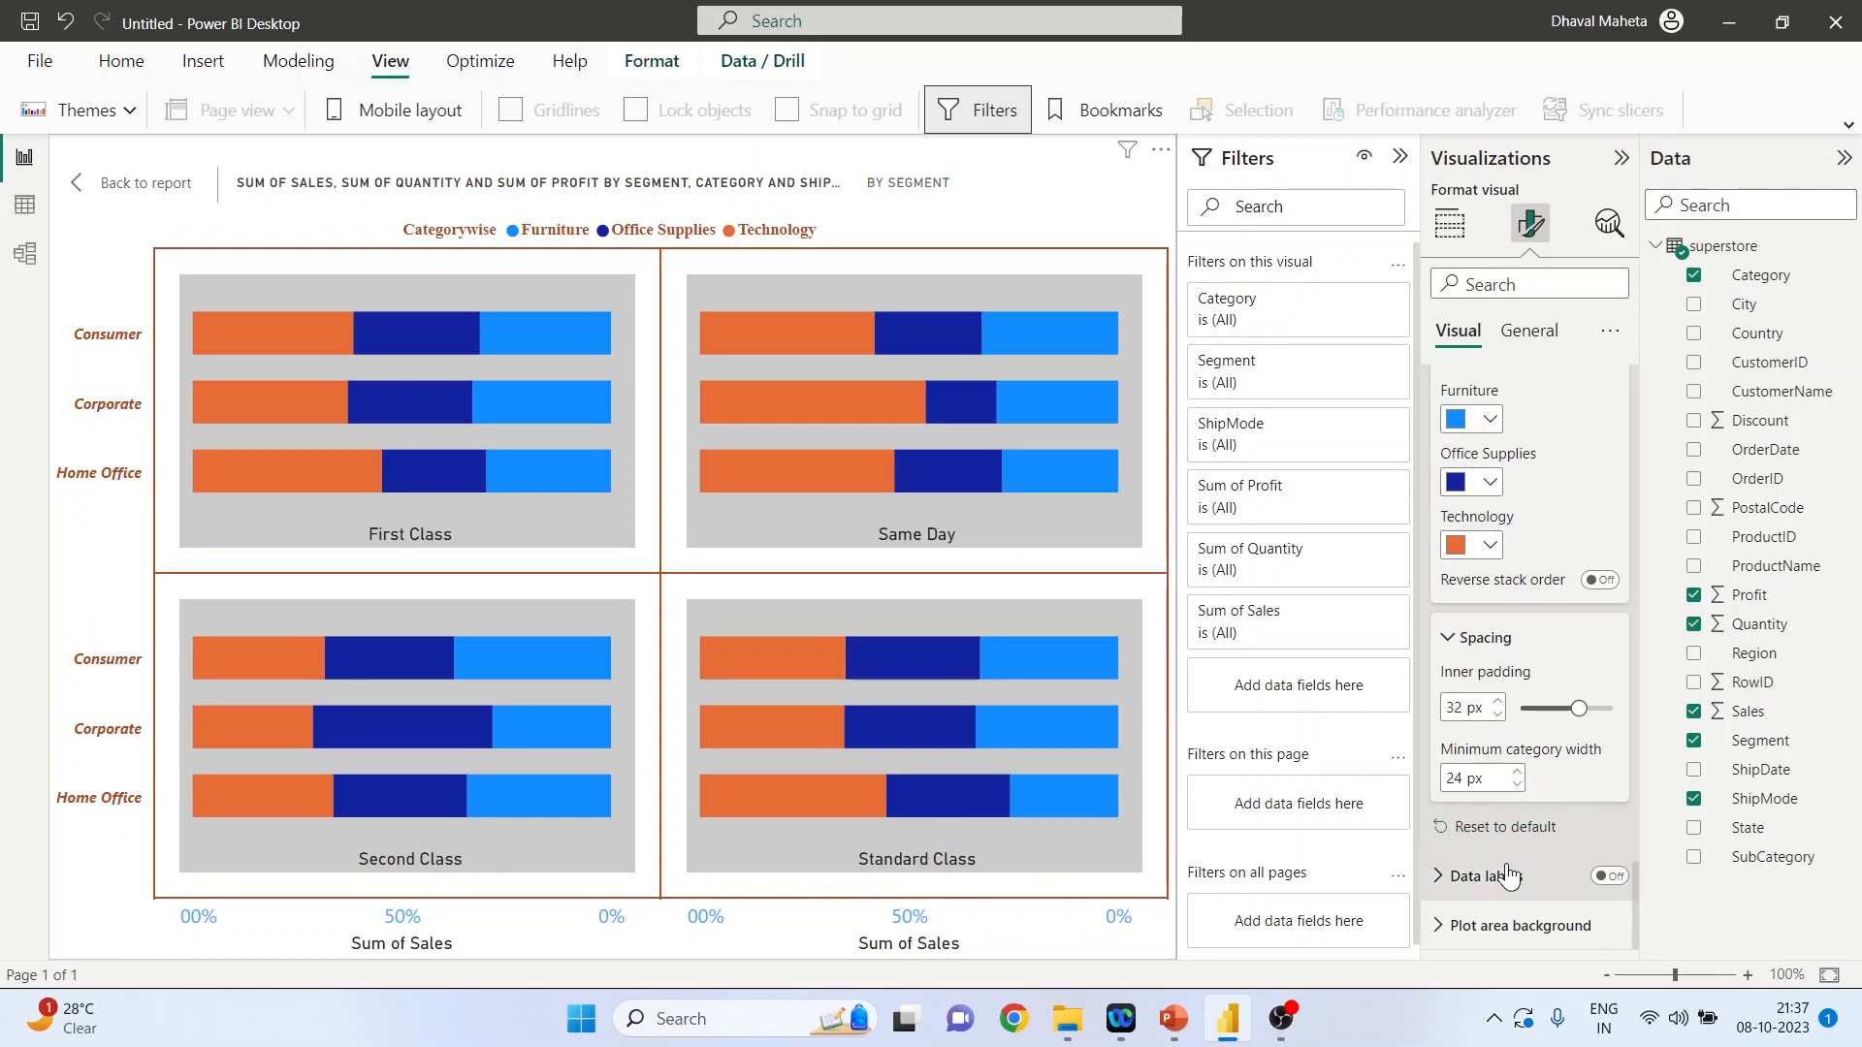
# Turn on data labels for the bars and check a bar's tooltip
pyautogui.click(1610, 878)
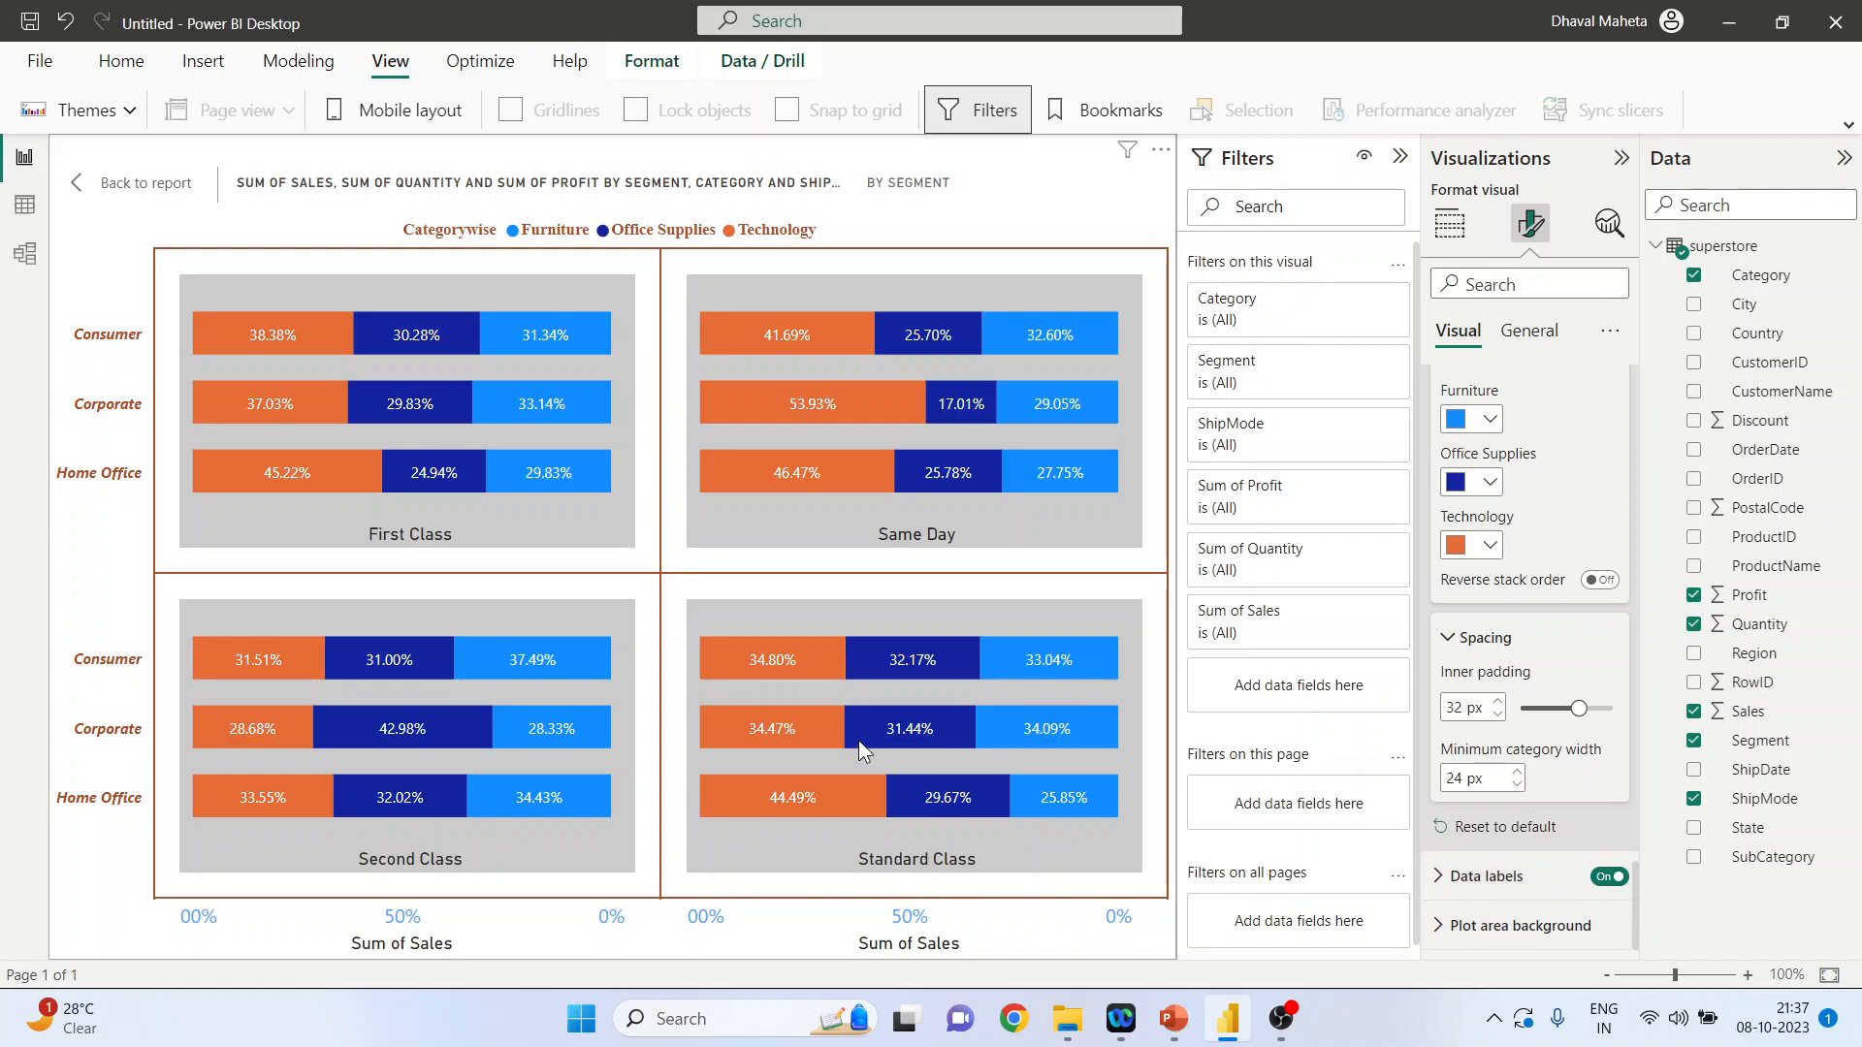
pyautogui.moveTo(810, 668)
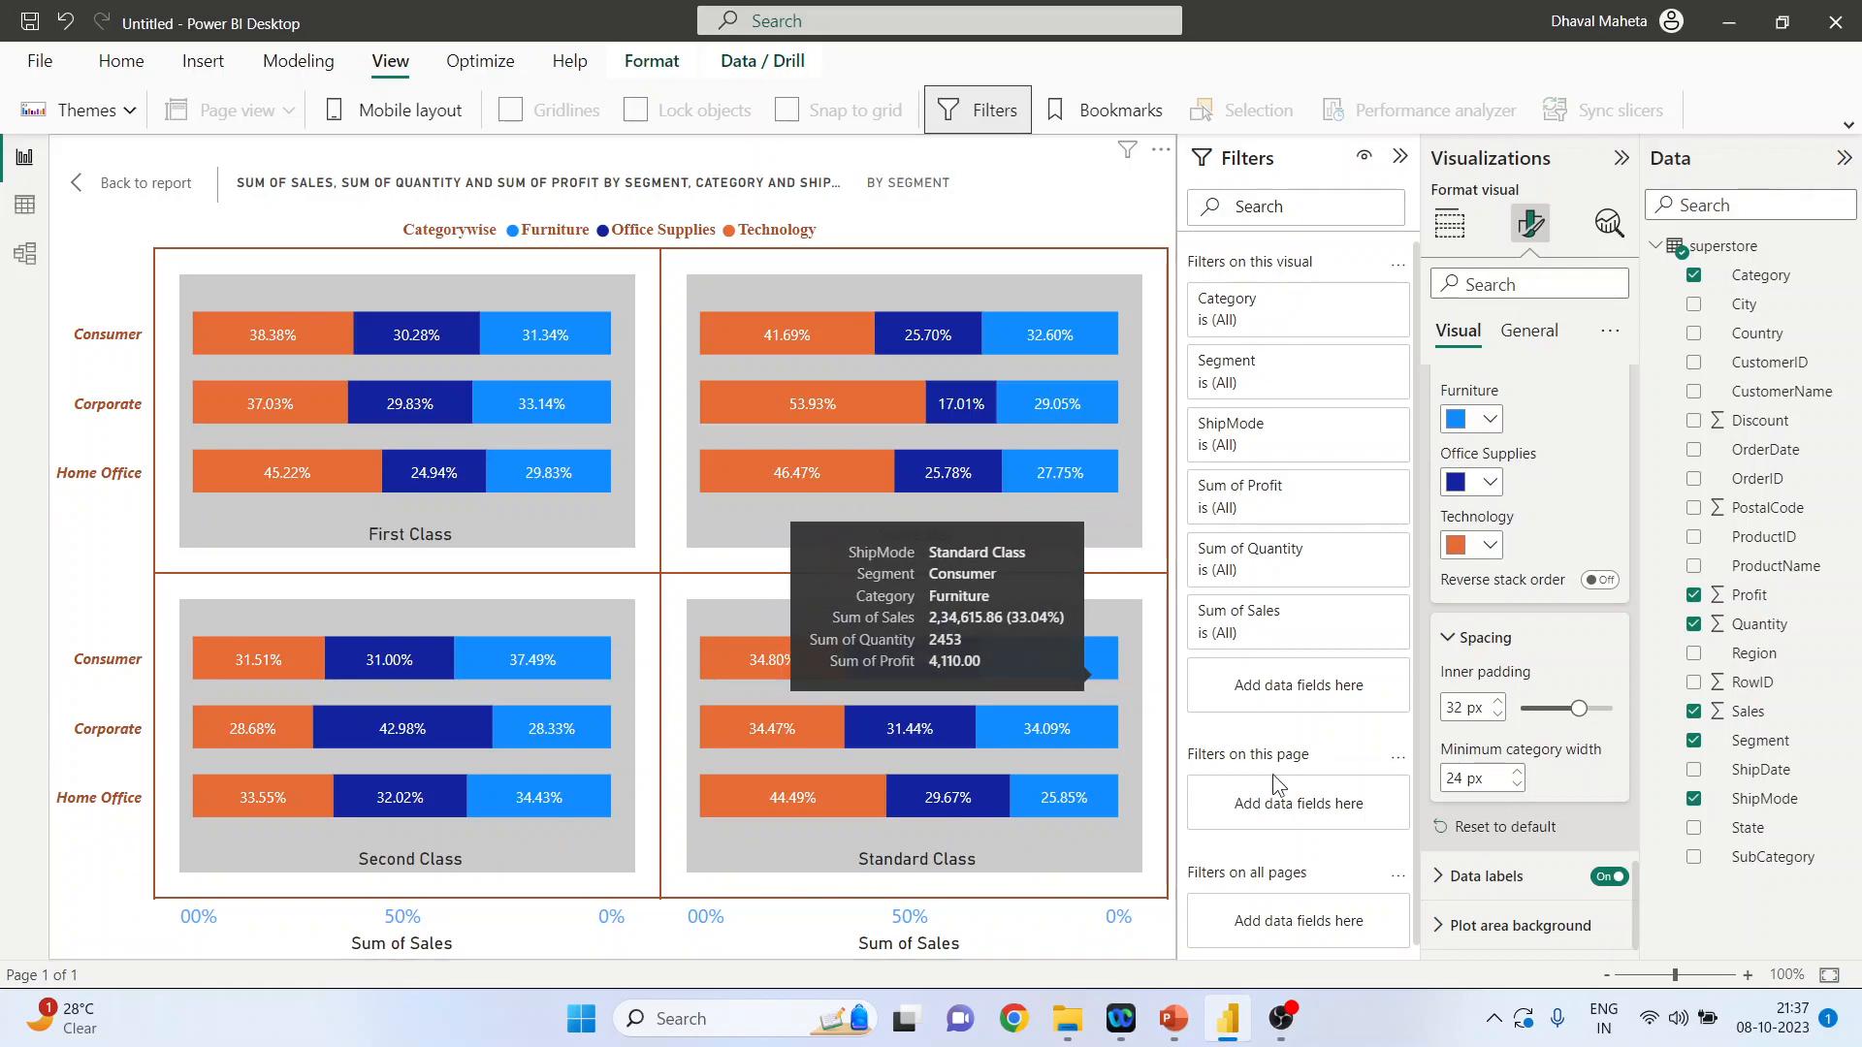
pyautogui.click(1473, 923)
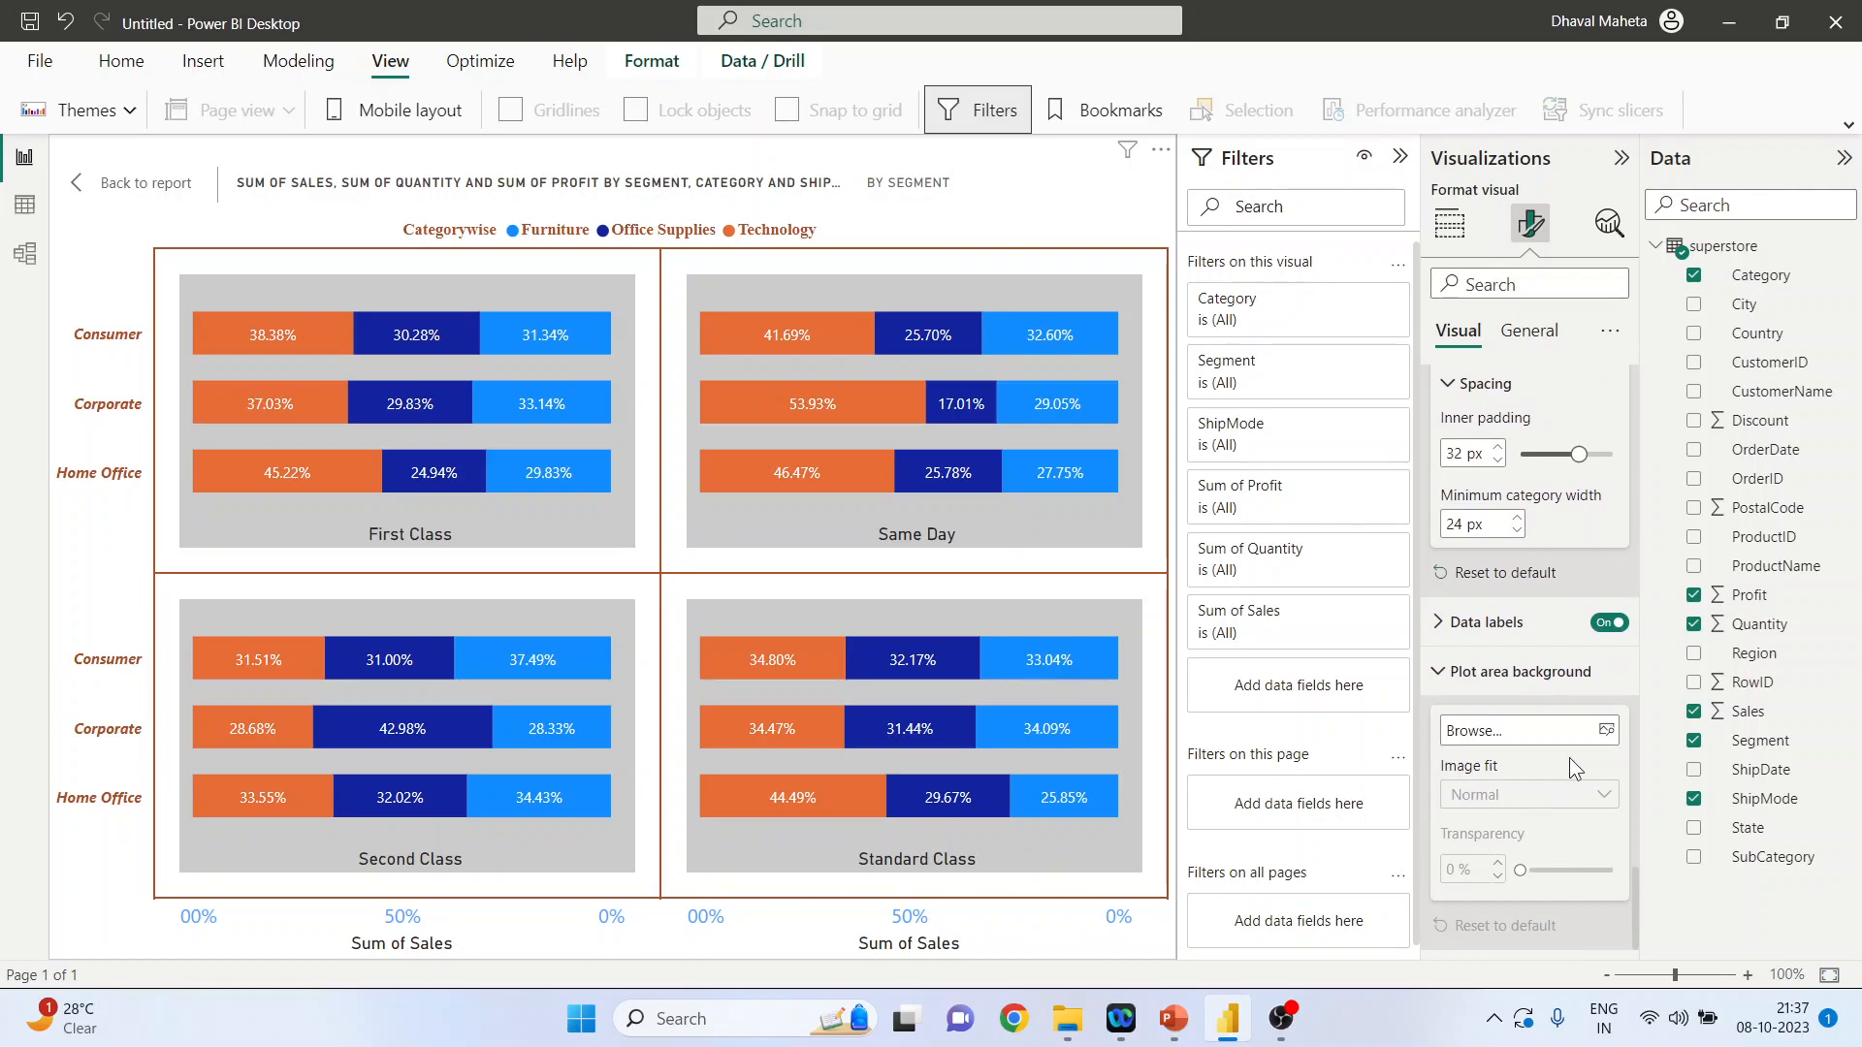
pyautogui.click(1607, 733)
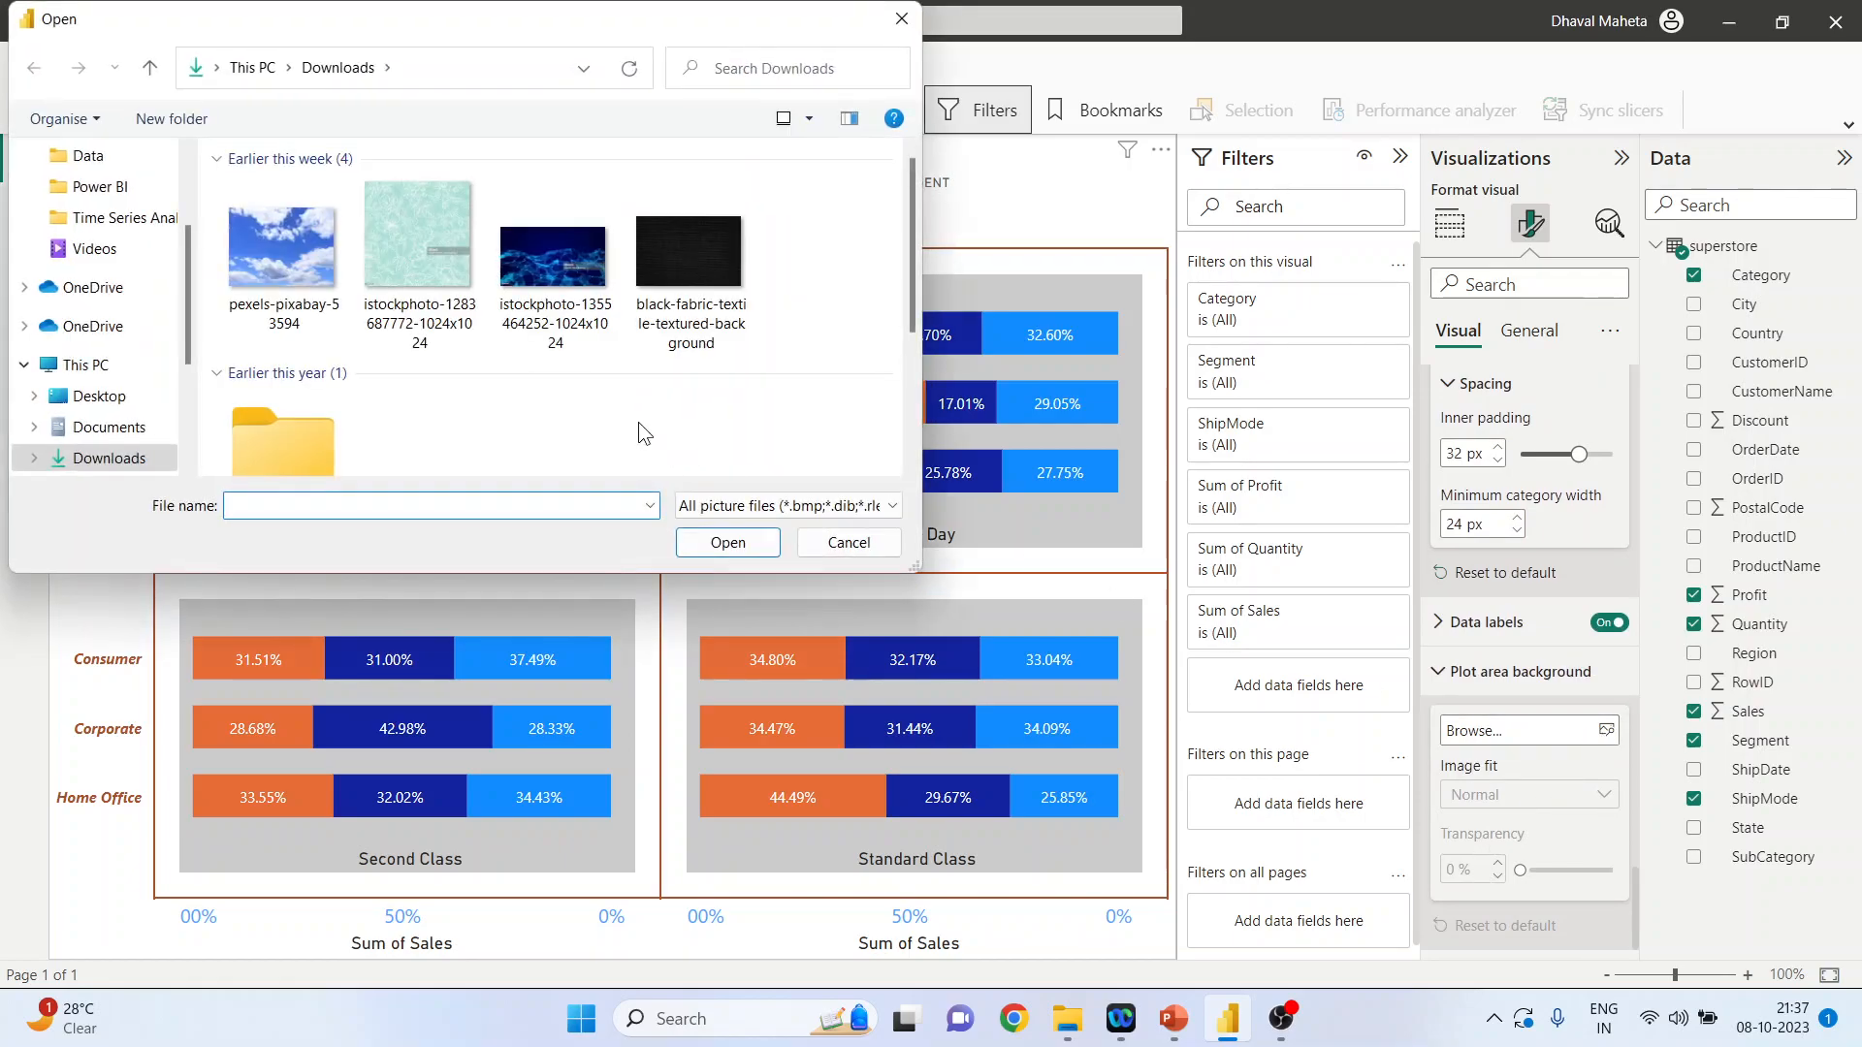
pyautogui.click(452, 320)
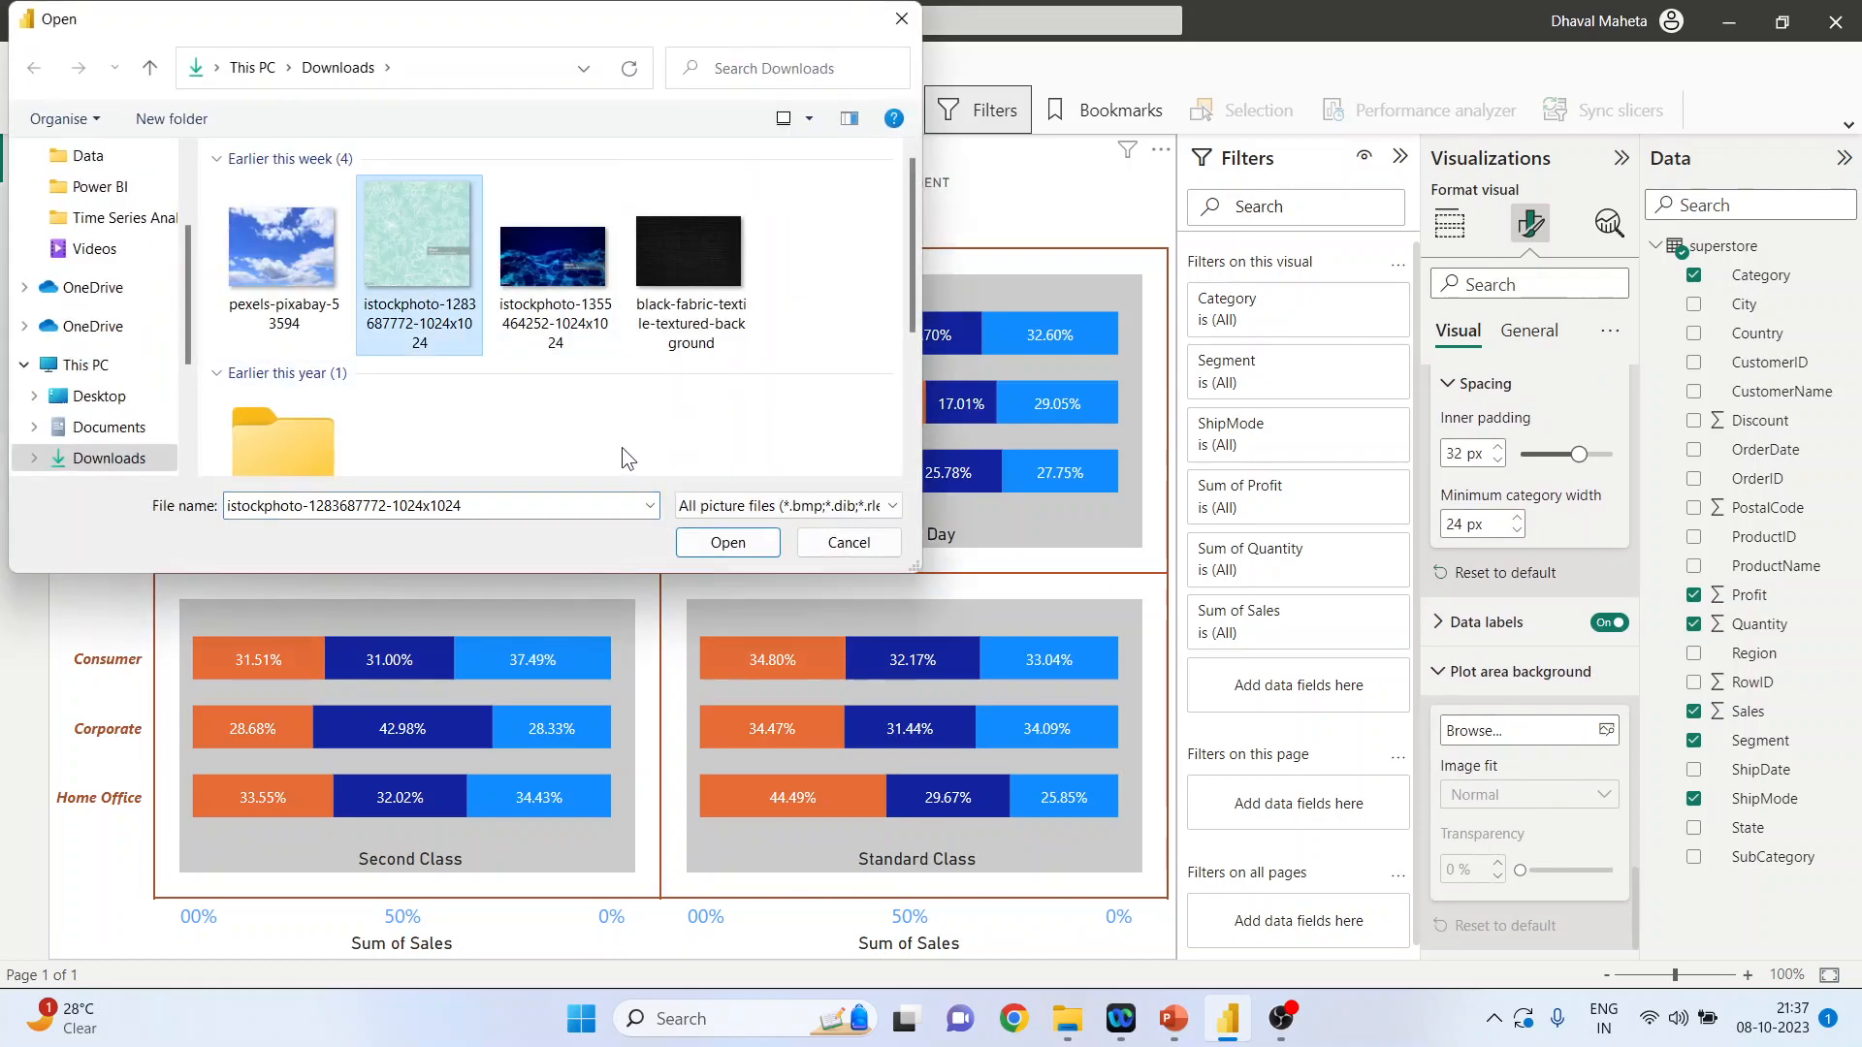
pyautogui.click(563, 291)
pyautogui.click(729, 540)
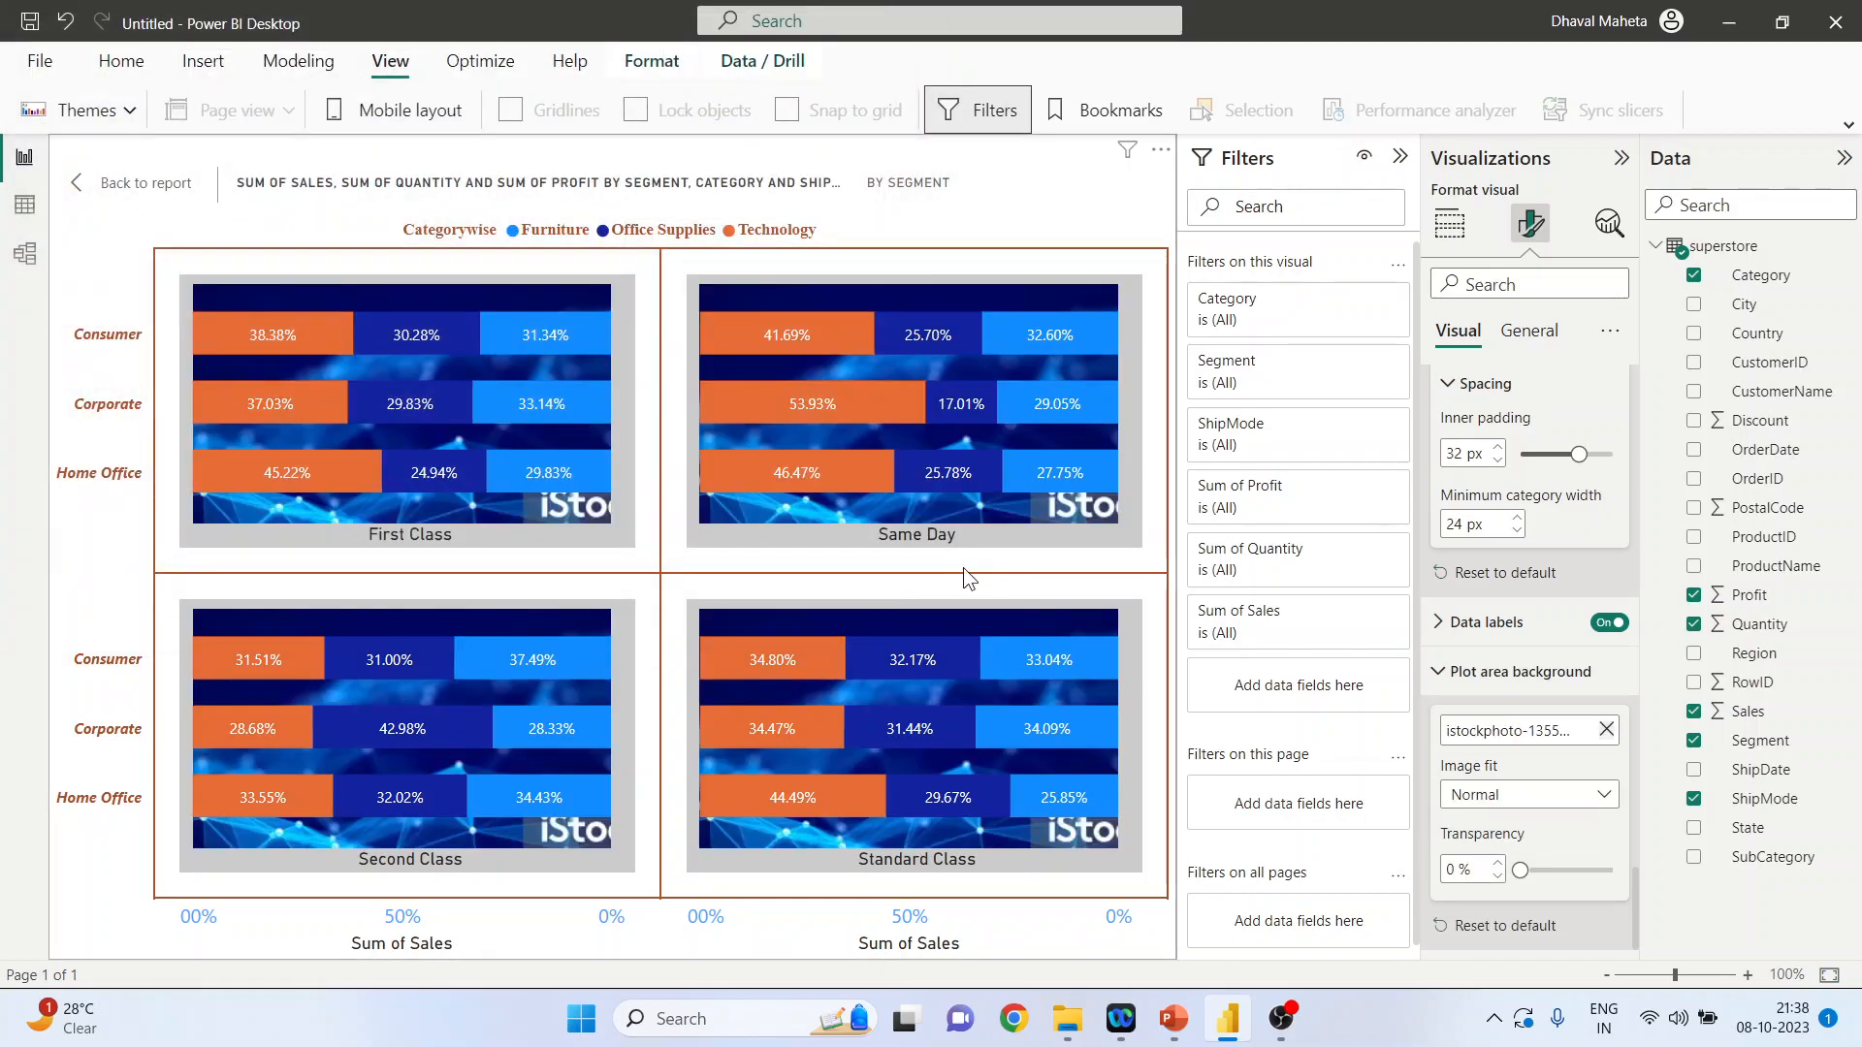
pyautogui.moveTo(1523, 868); pyautogui.dragTo(1569, 871)
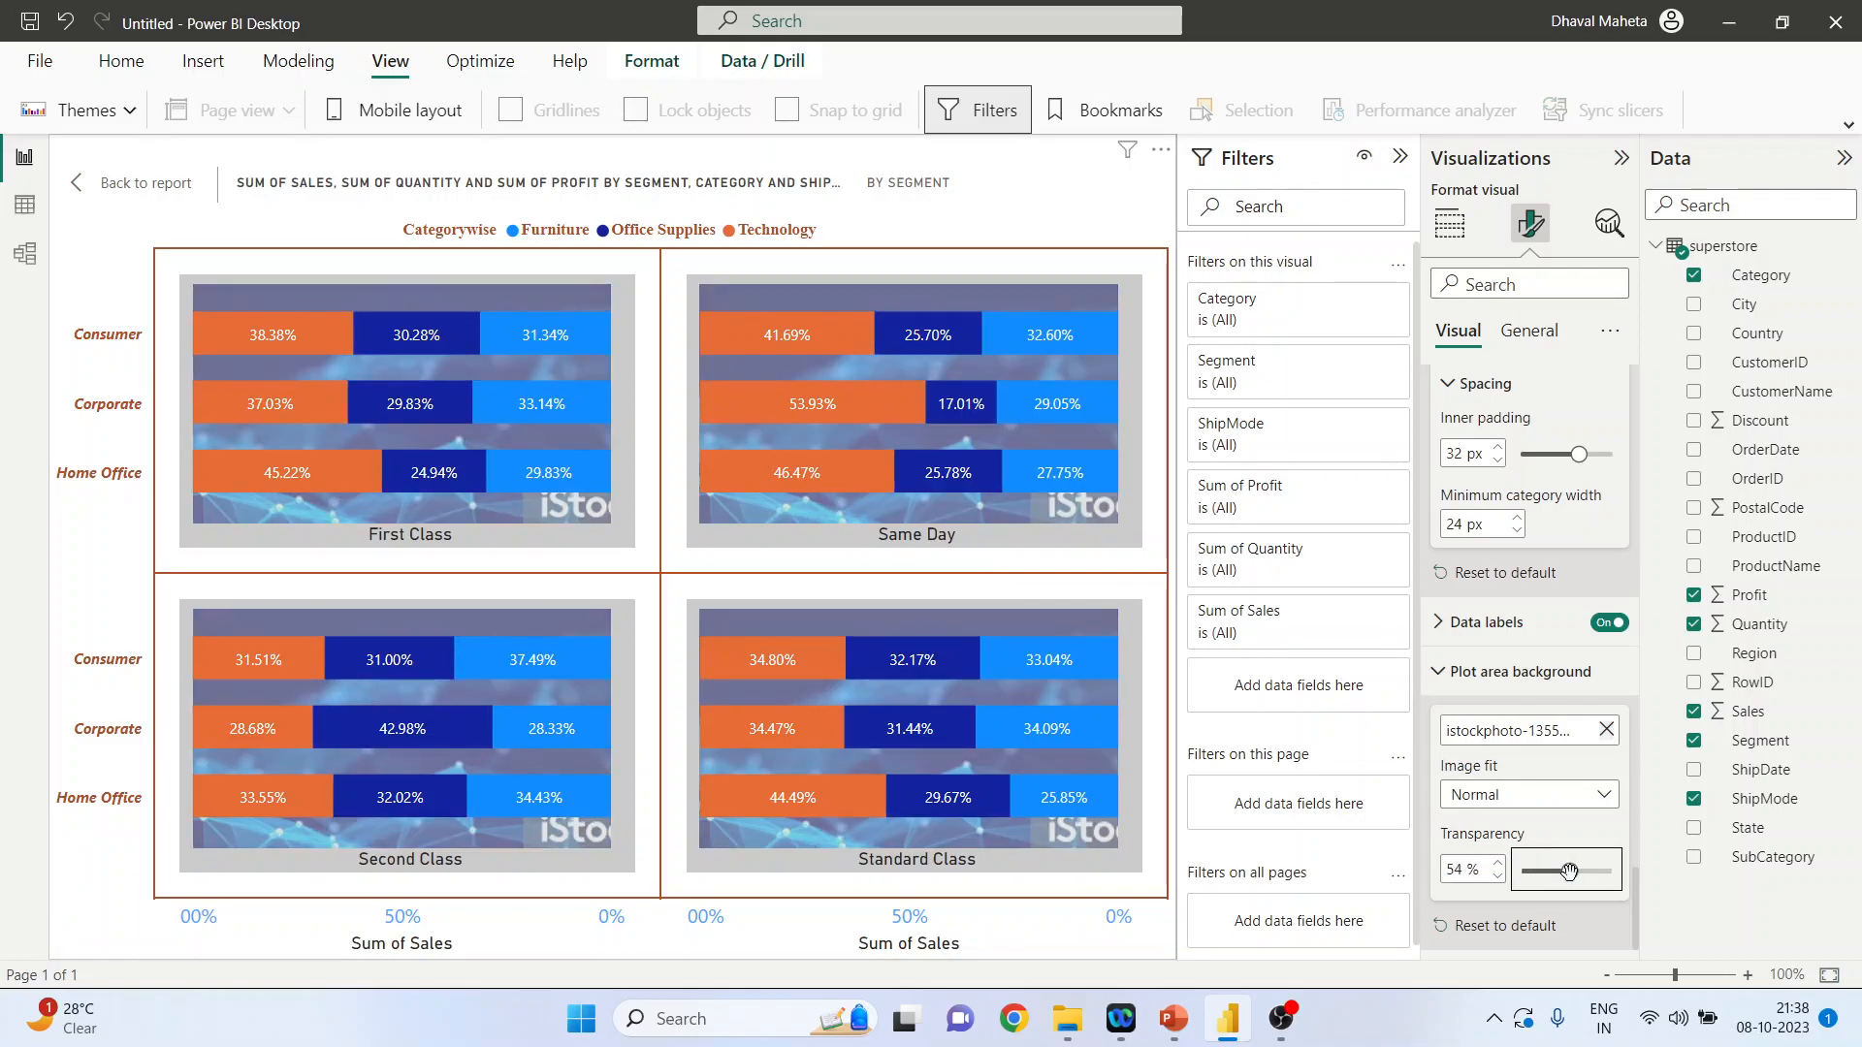
pyautogui.click(1607, 729)
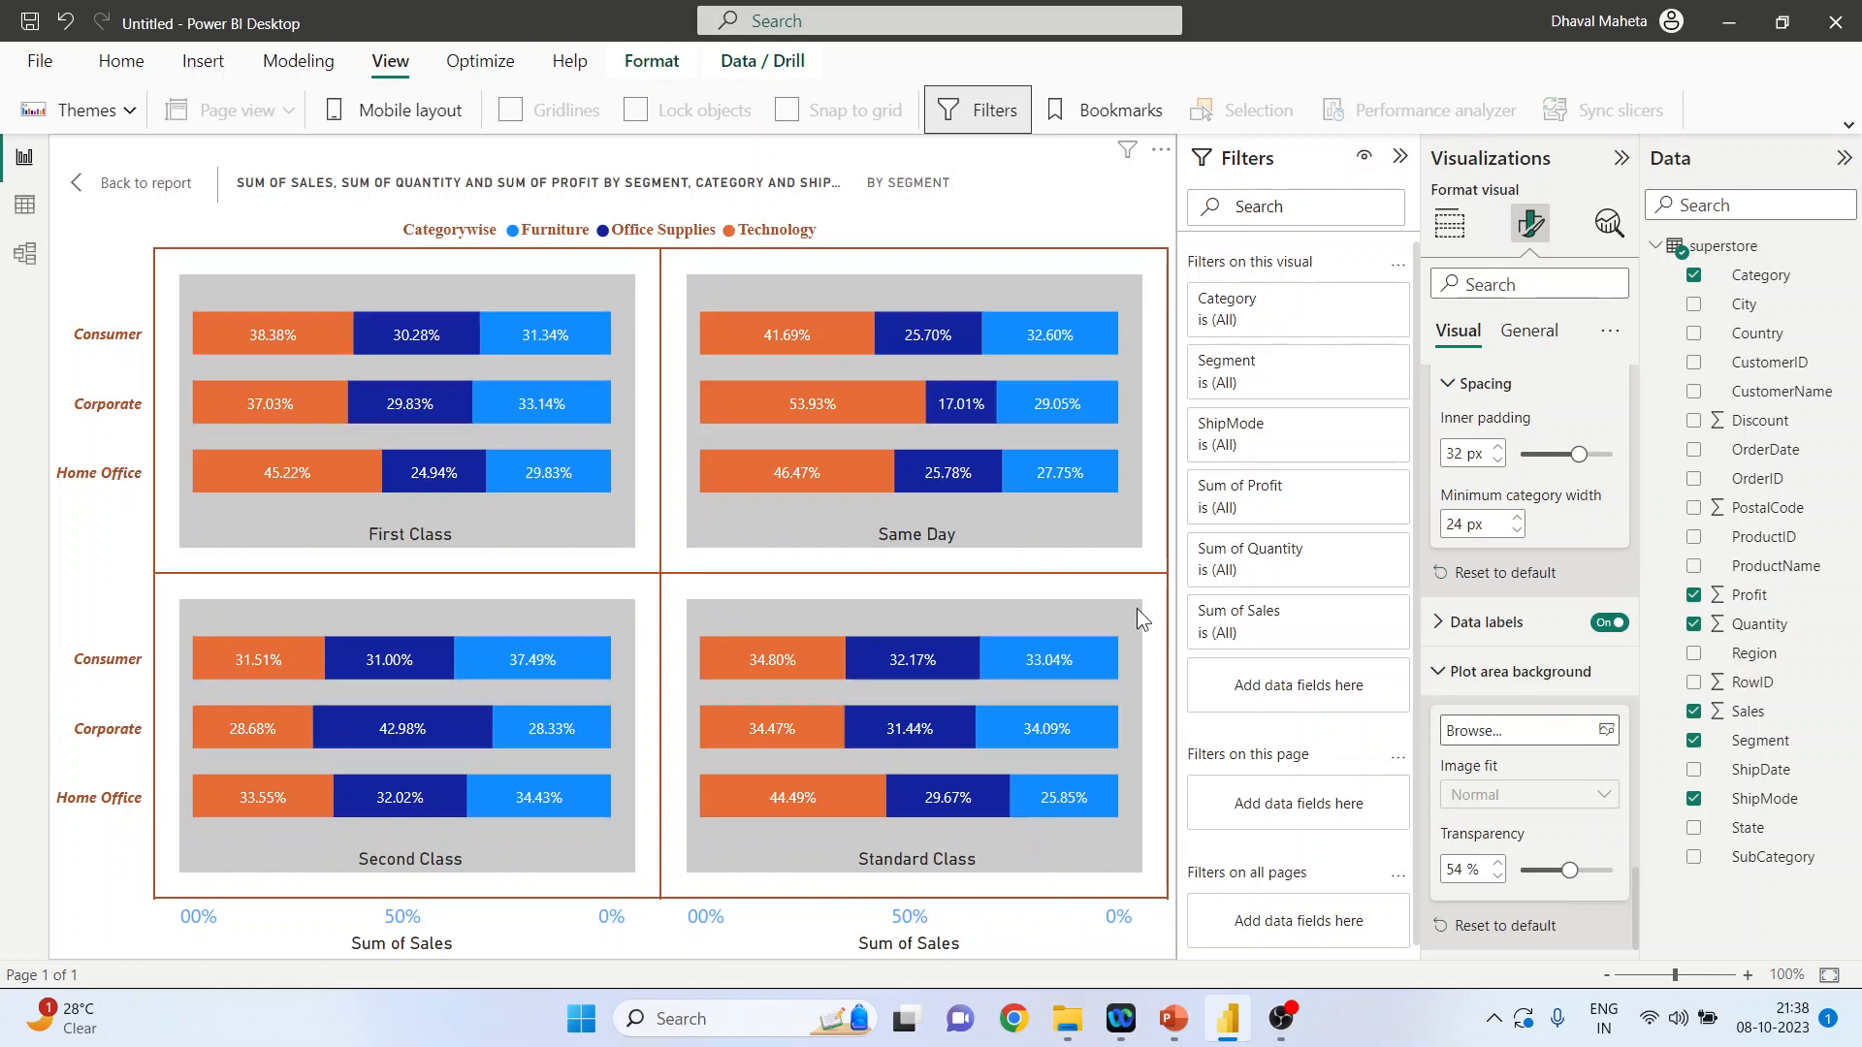
pyautogui.click(1607, 729)
pyautogui.click(419, 238)
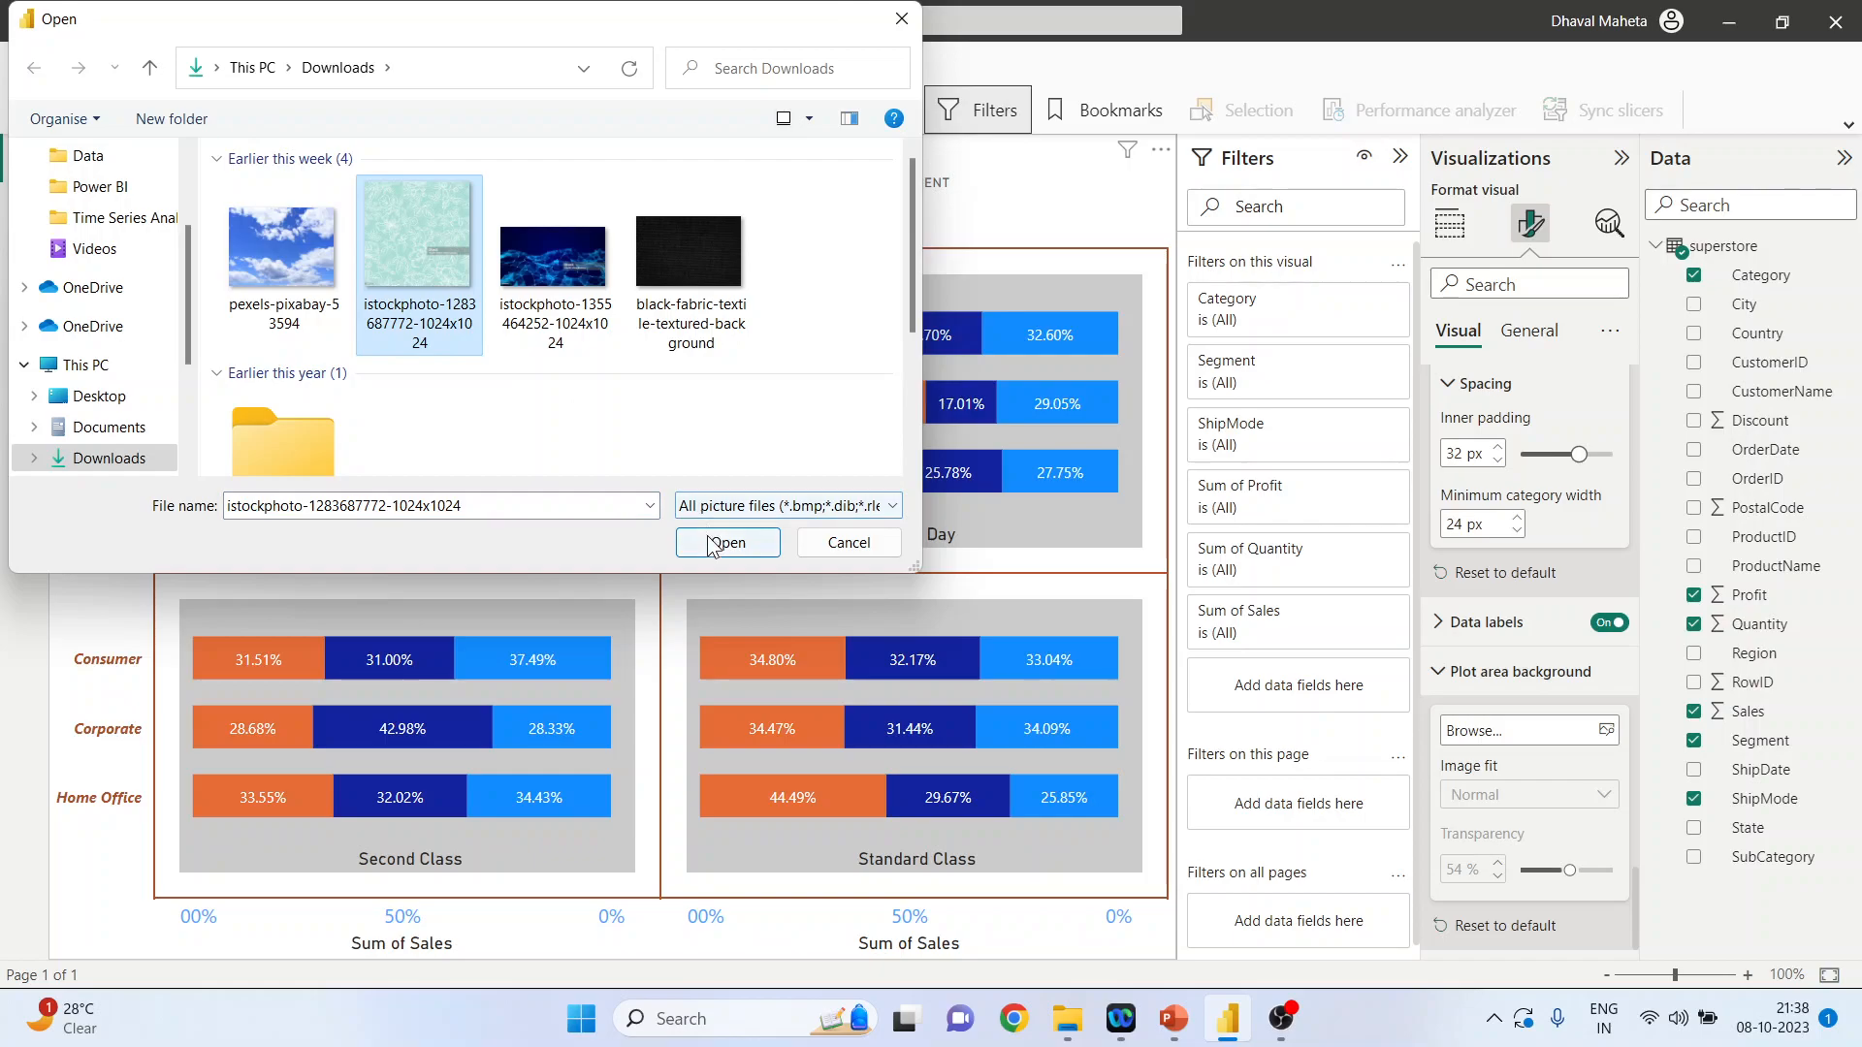
pyautogui.click(709, 540)
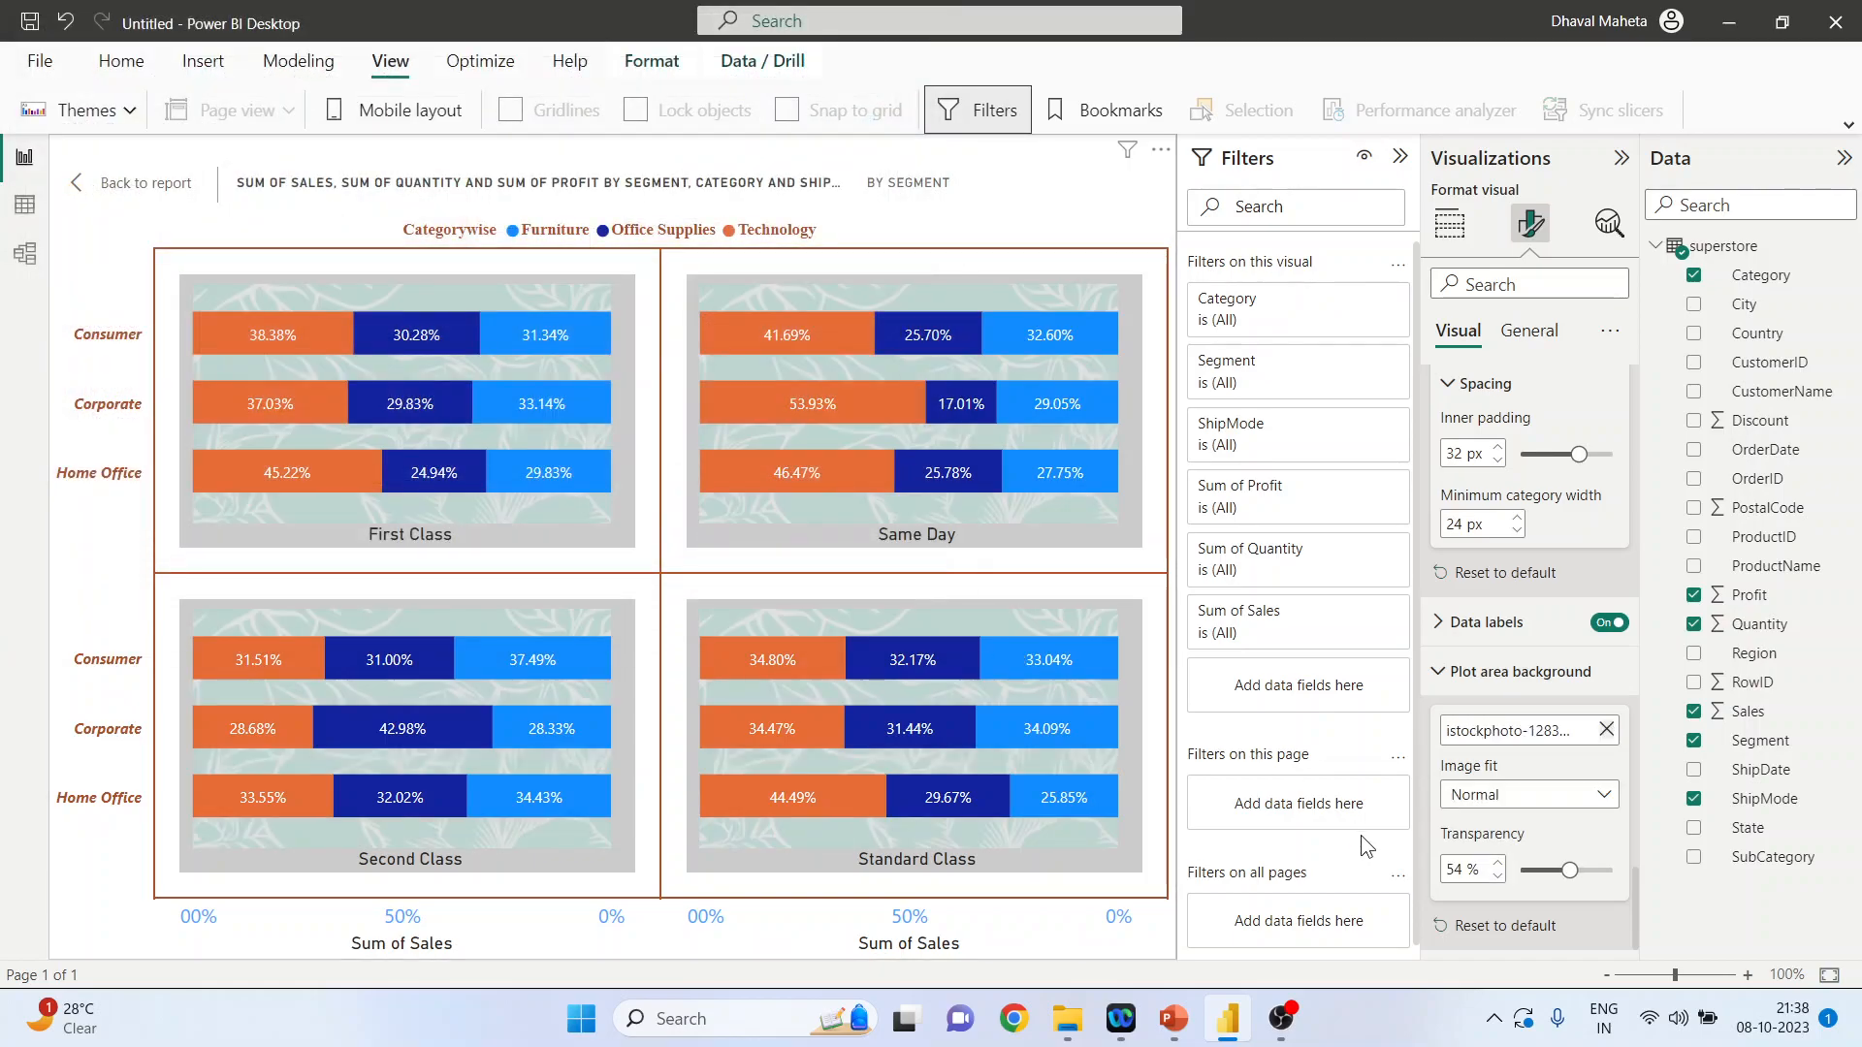
pyautogui.moveTo(1568, 871); pyautogui.dragTo(1559, 871)
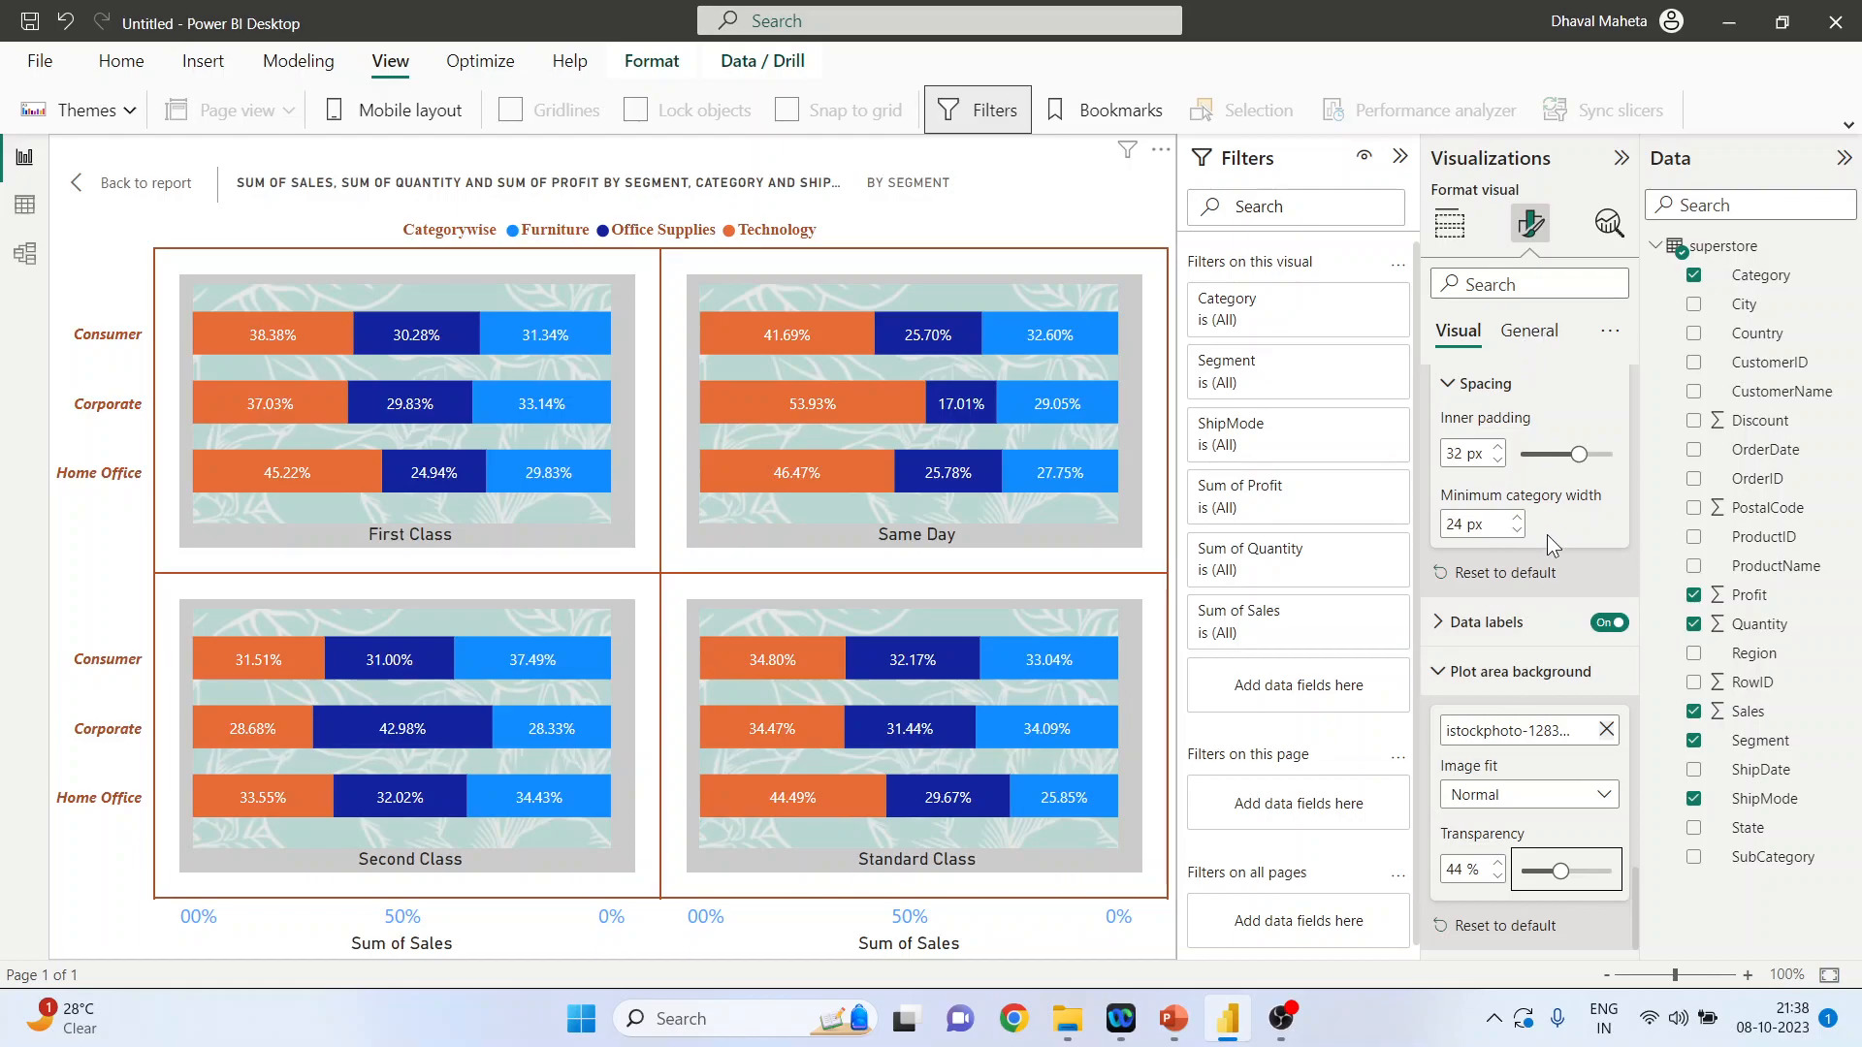
# Return from focus mode to the report page and set the chart's height to 298
pyautogui.click(1526, 335)
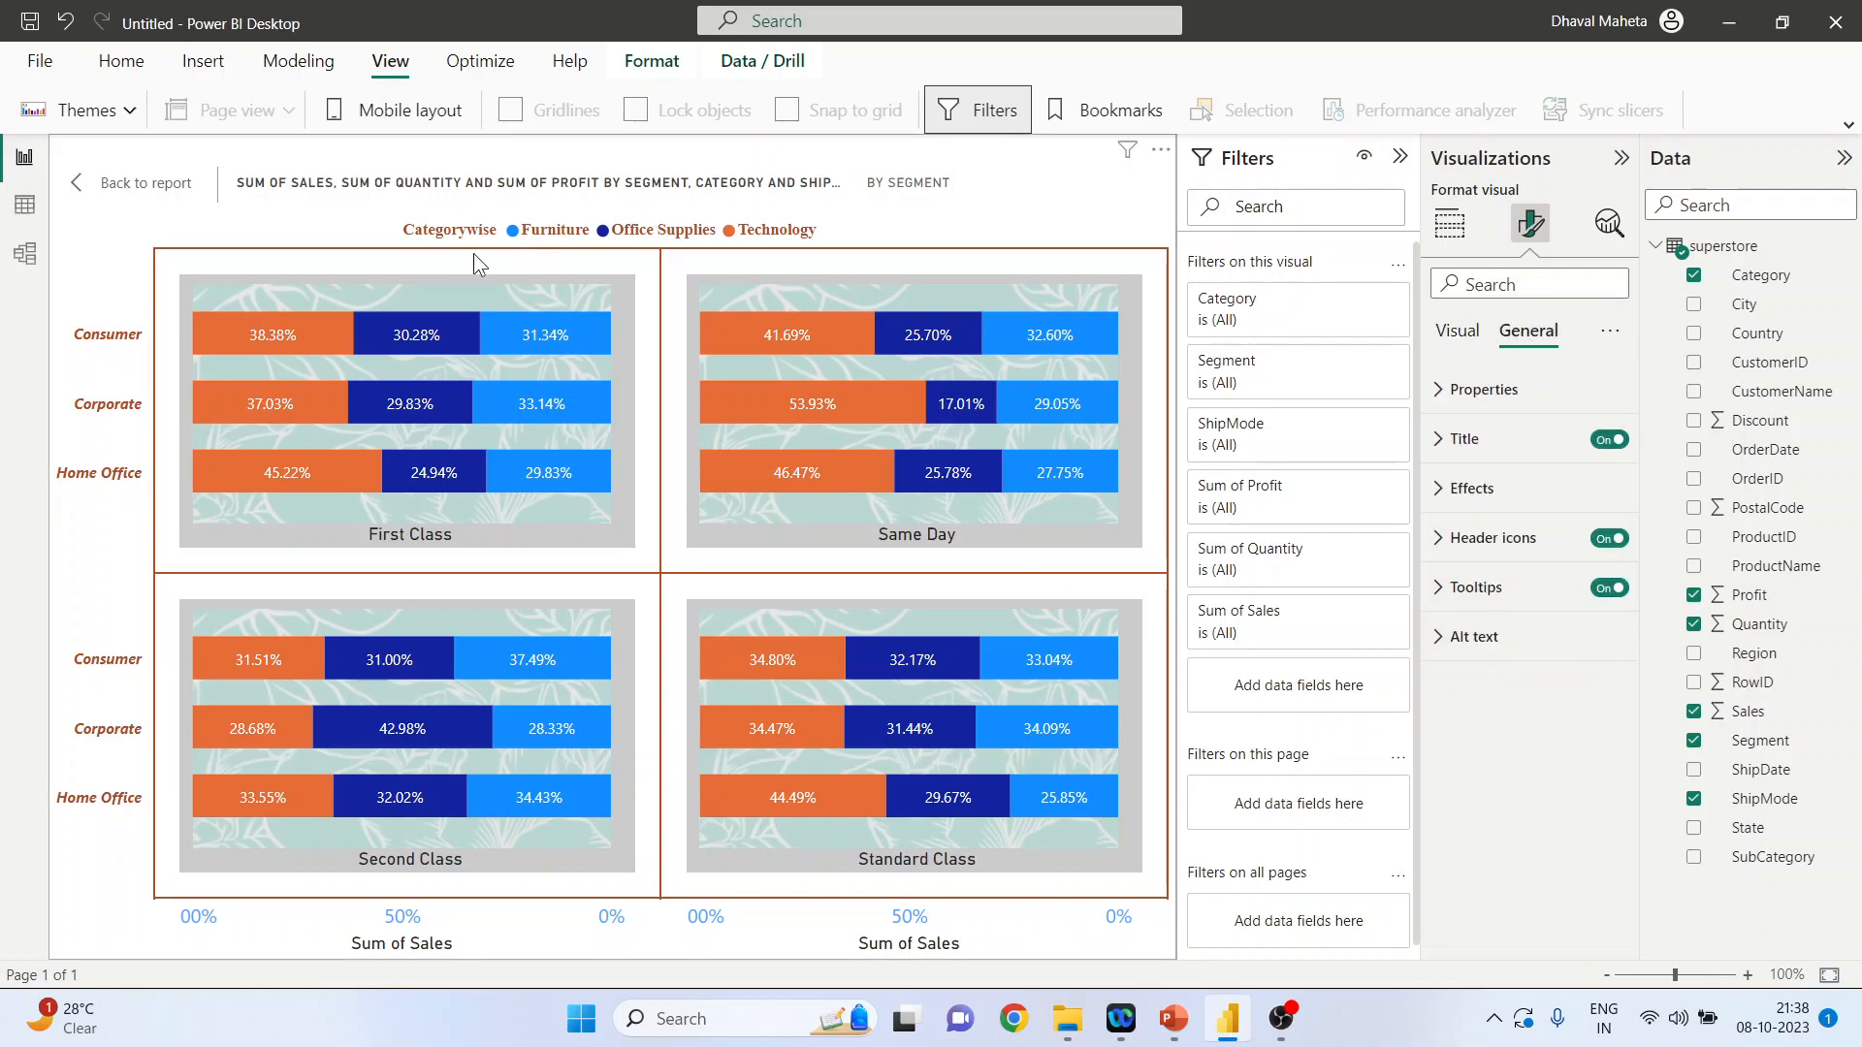
pyautogui.click(114, 191)
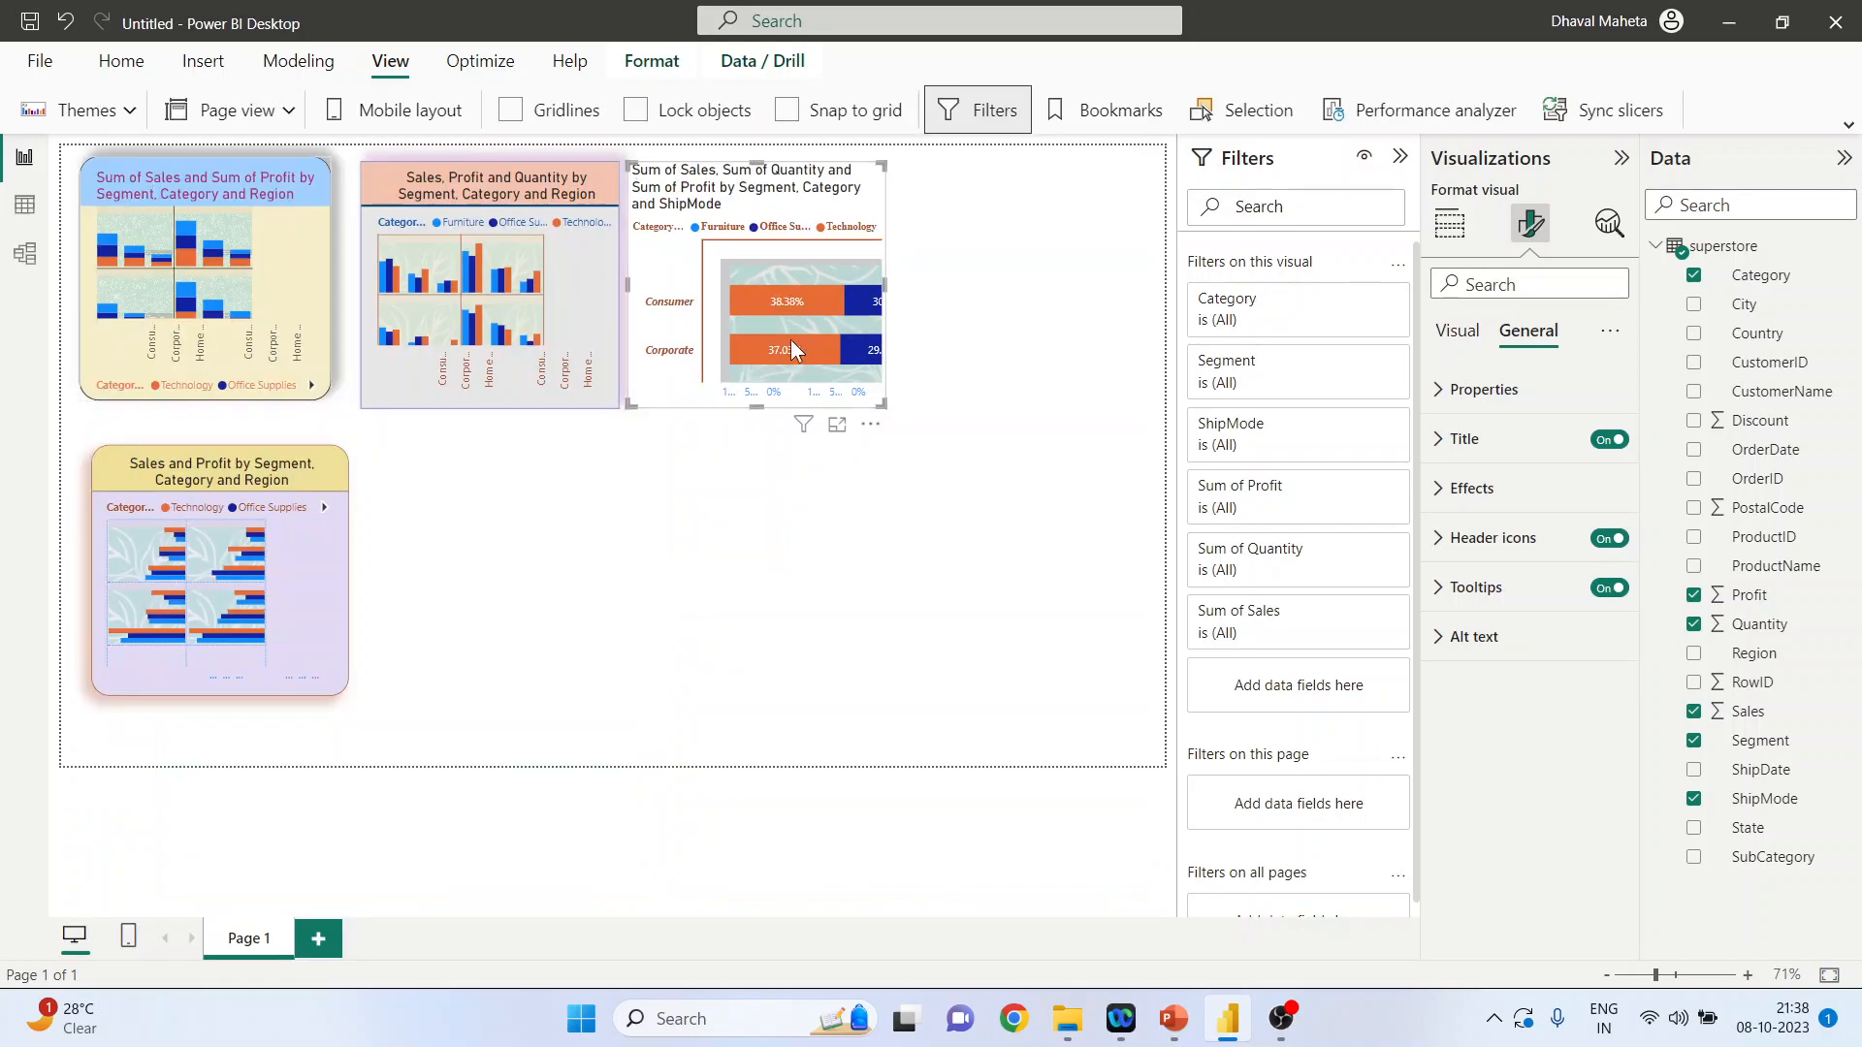
pyautogui.click(1440, 399)
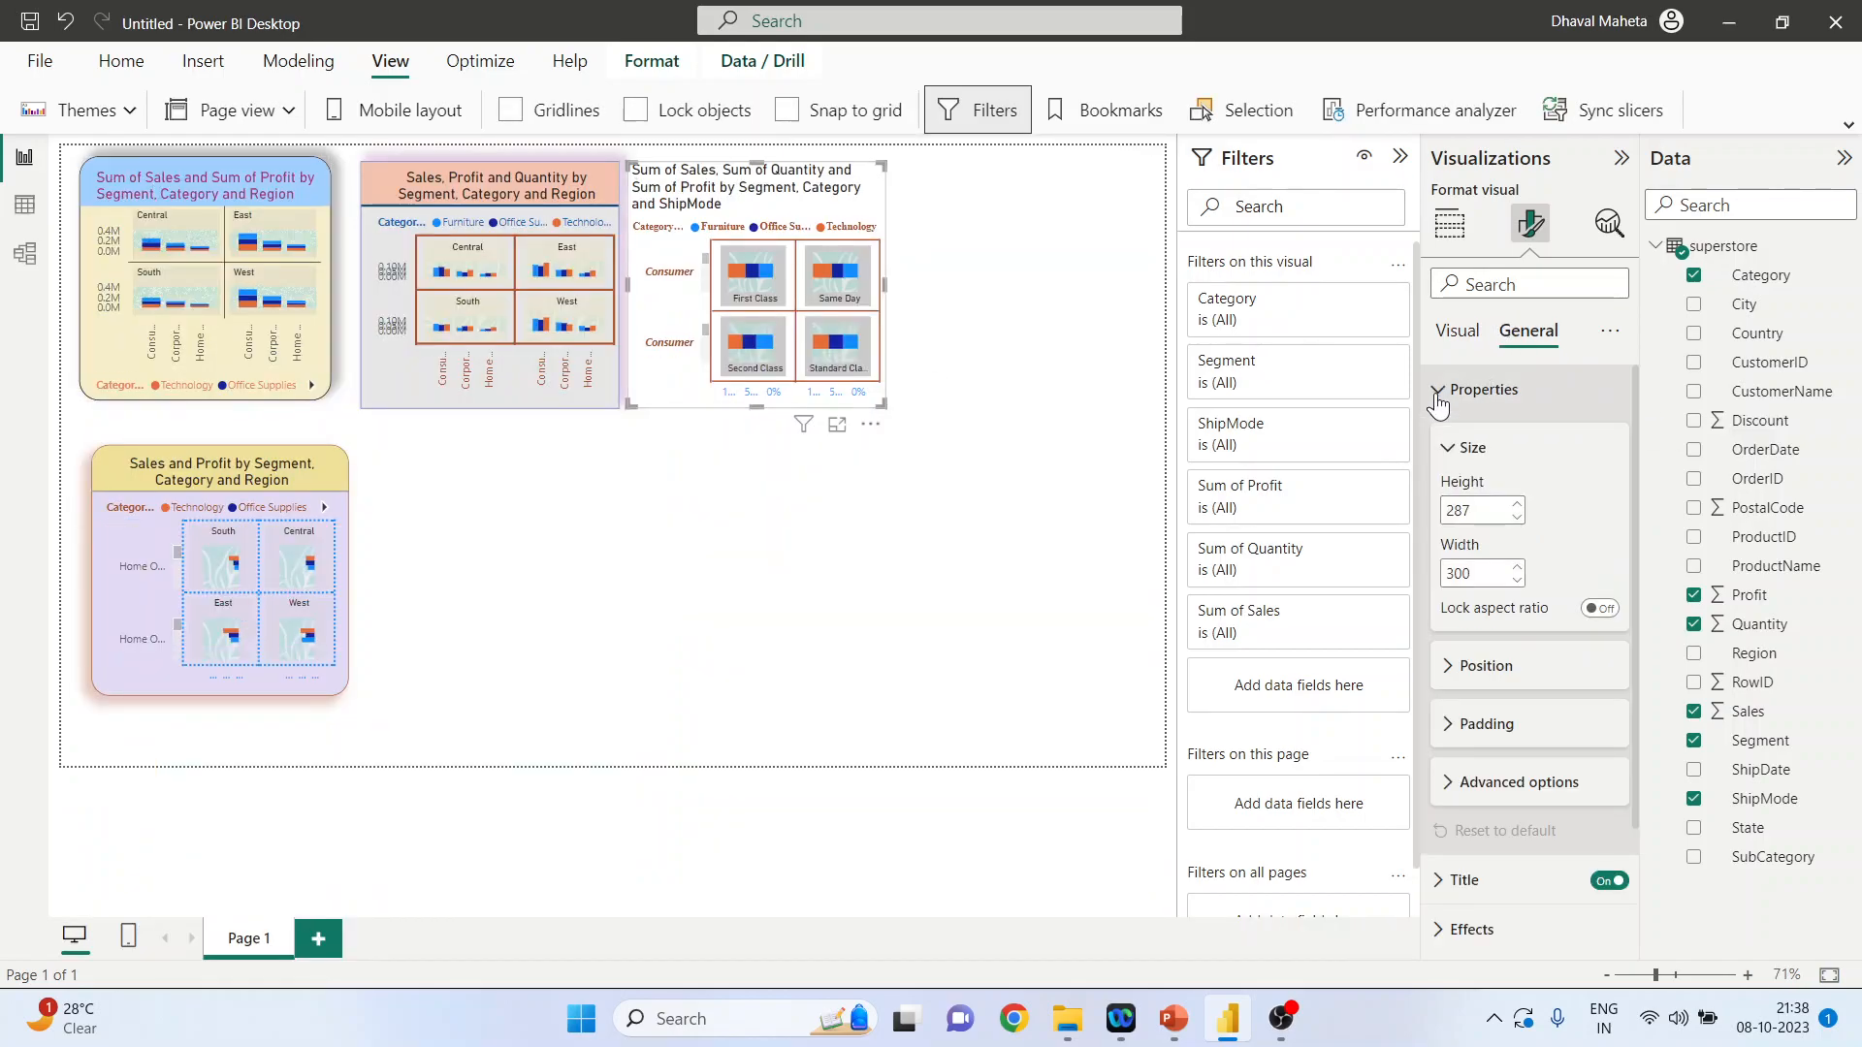
pyautogui.click(1518, 505)
pyautogui.click(1518, 505)
pyautogui.click(1518, 505)
pyautogui.click(1518, 505)
pyautogui.click(1518, 505)
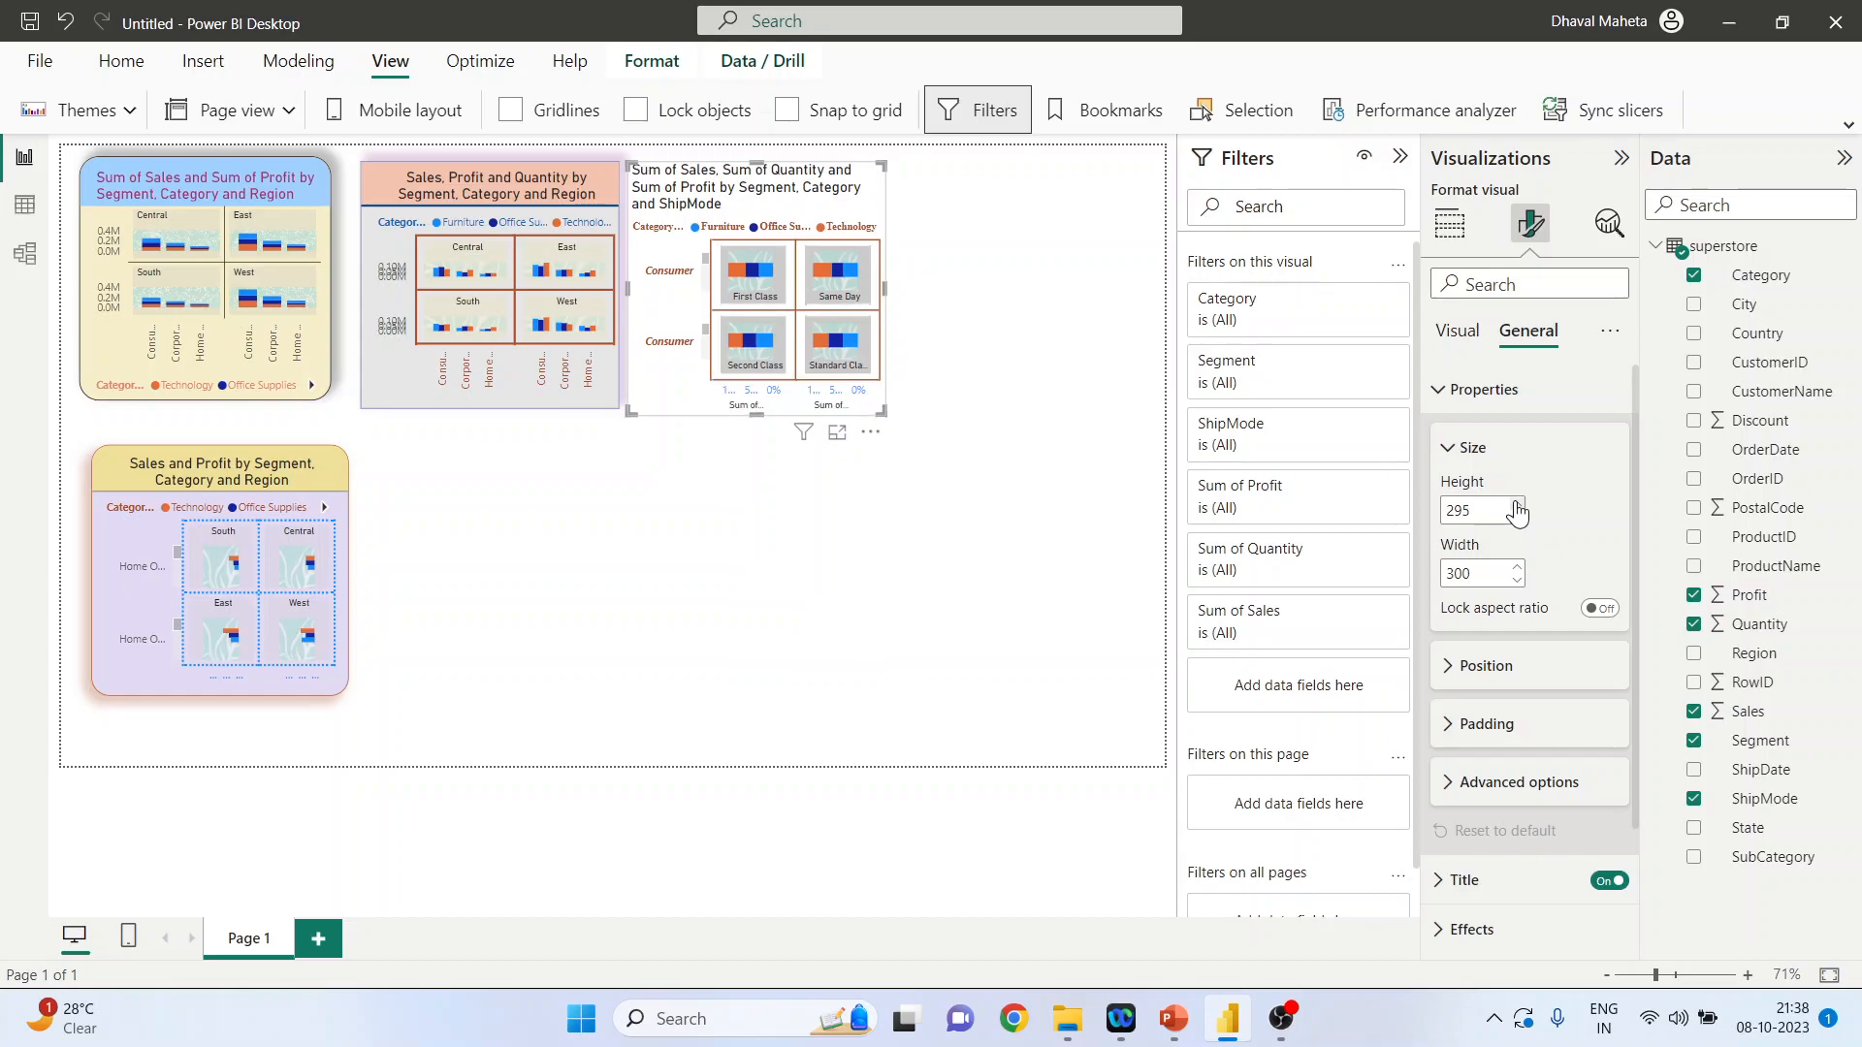
pyautogui.click(1518, 506)
pyautogui.click(1517, 506)
pyautogui.click(1518, 505)
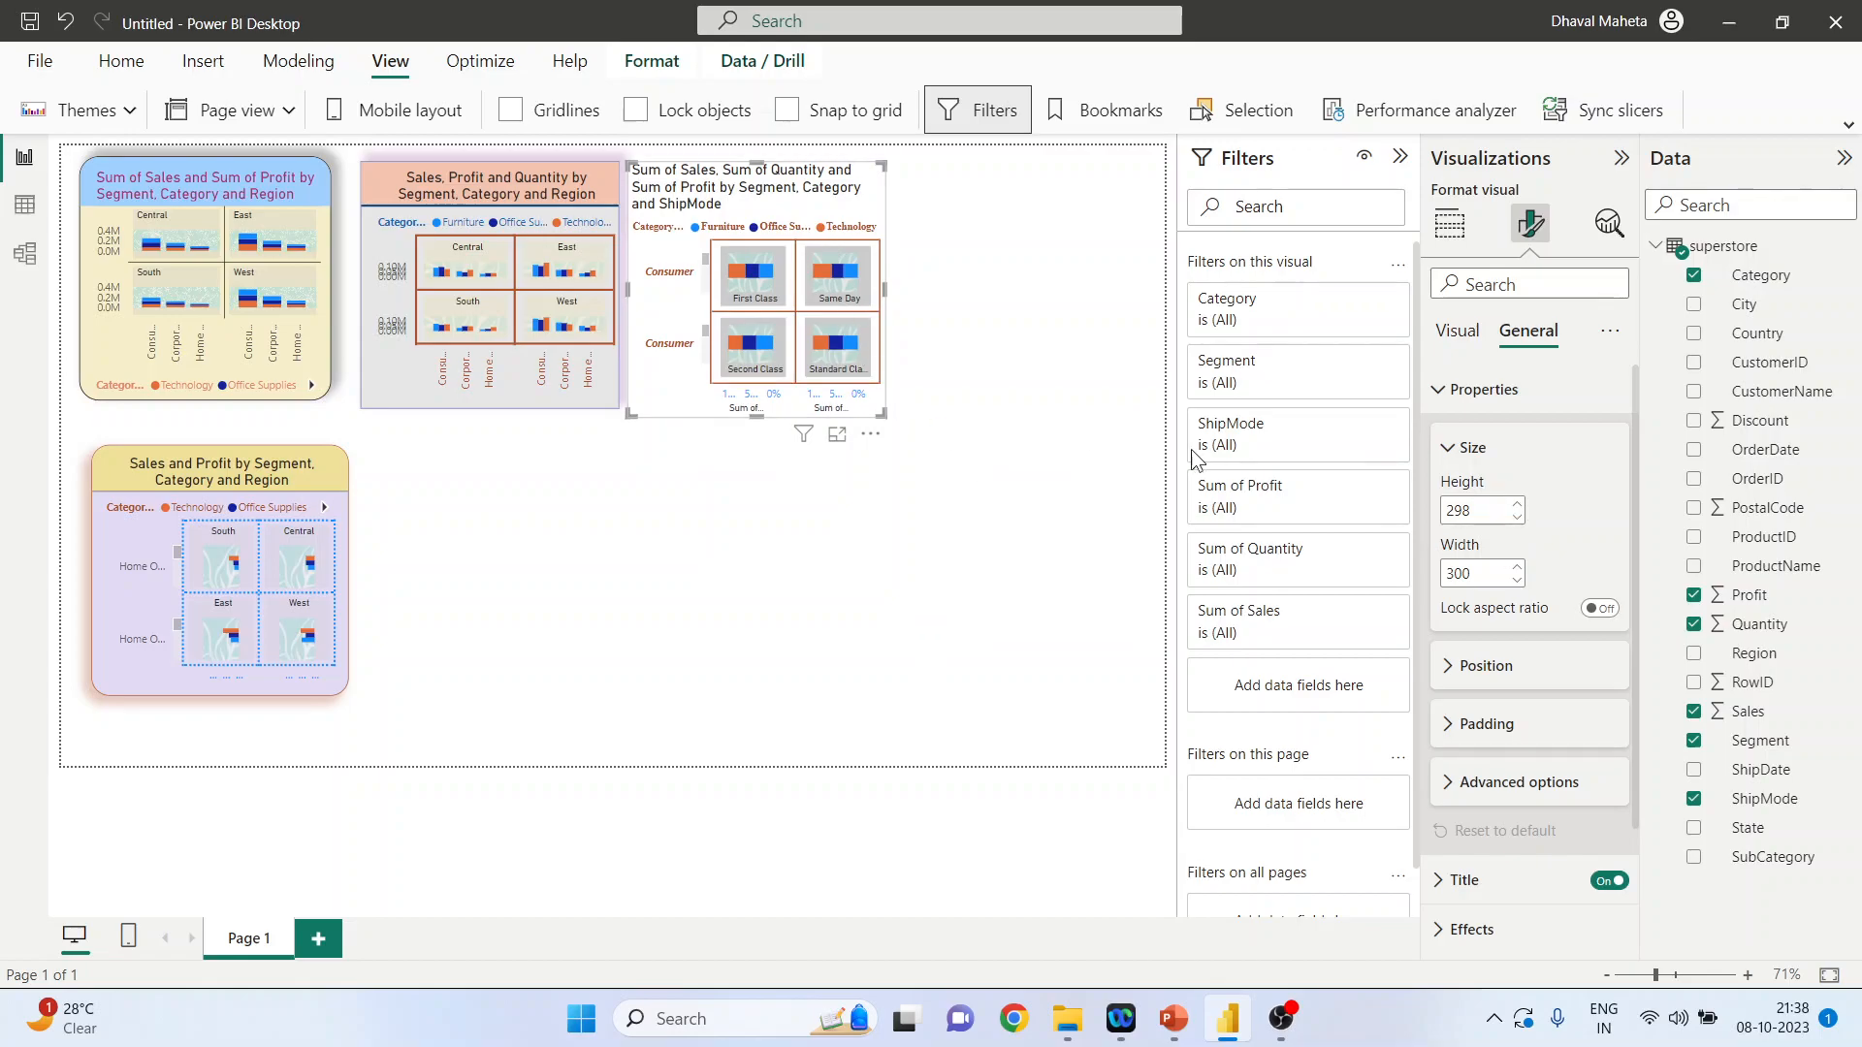
# Set the chart's width to 306
pyautogui.click(1519, 568)
pyautogui.click(1519, 568)
pyautogui.click(1518, 568)
pyautogui.click(1519, 569)
pyautogui.click(1518, 568)
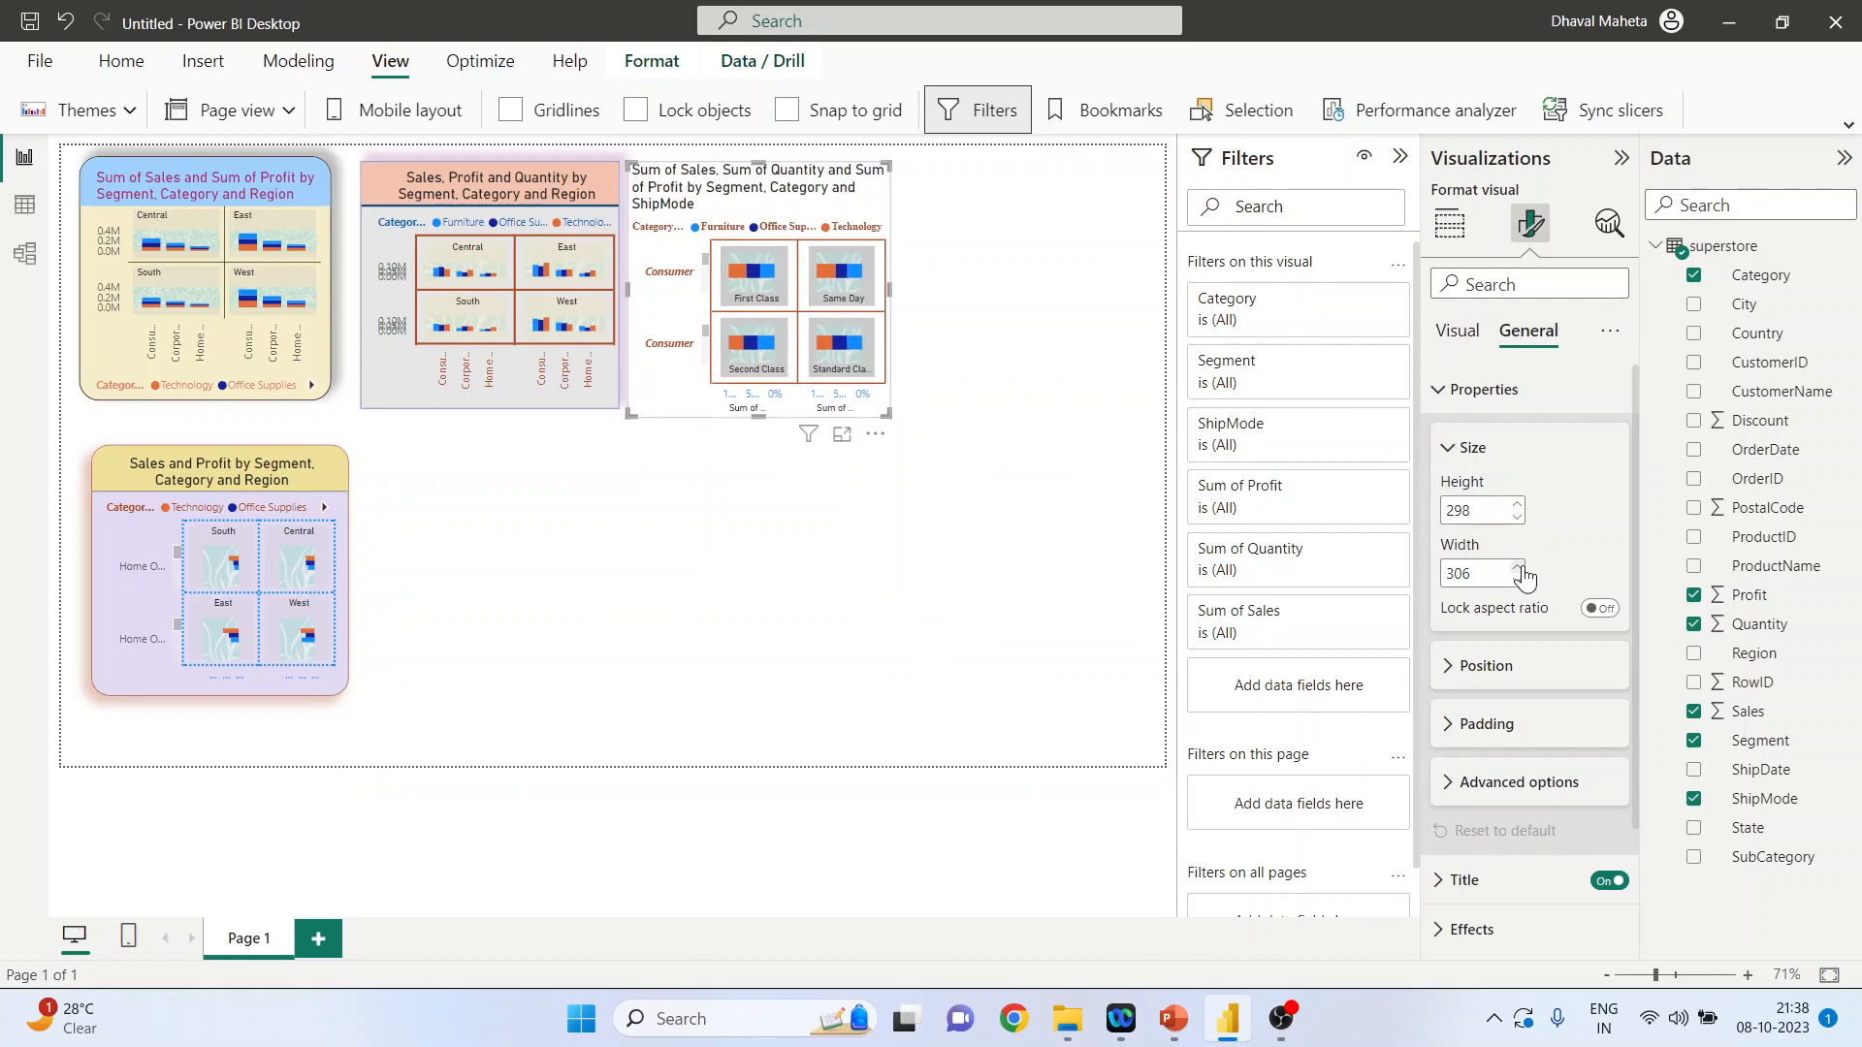
# Set the chart's horizontal position to 668
pyautogui.click(1451, 667)
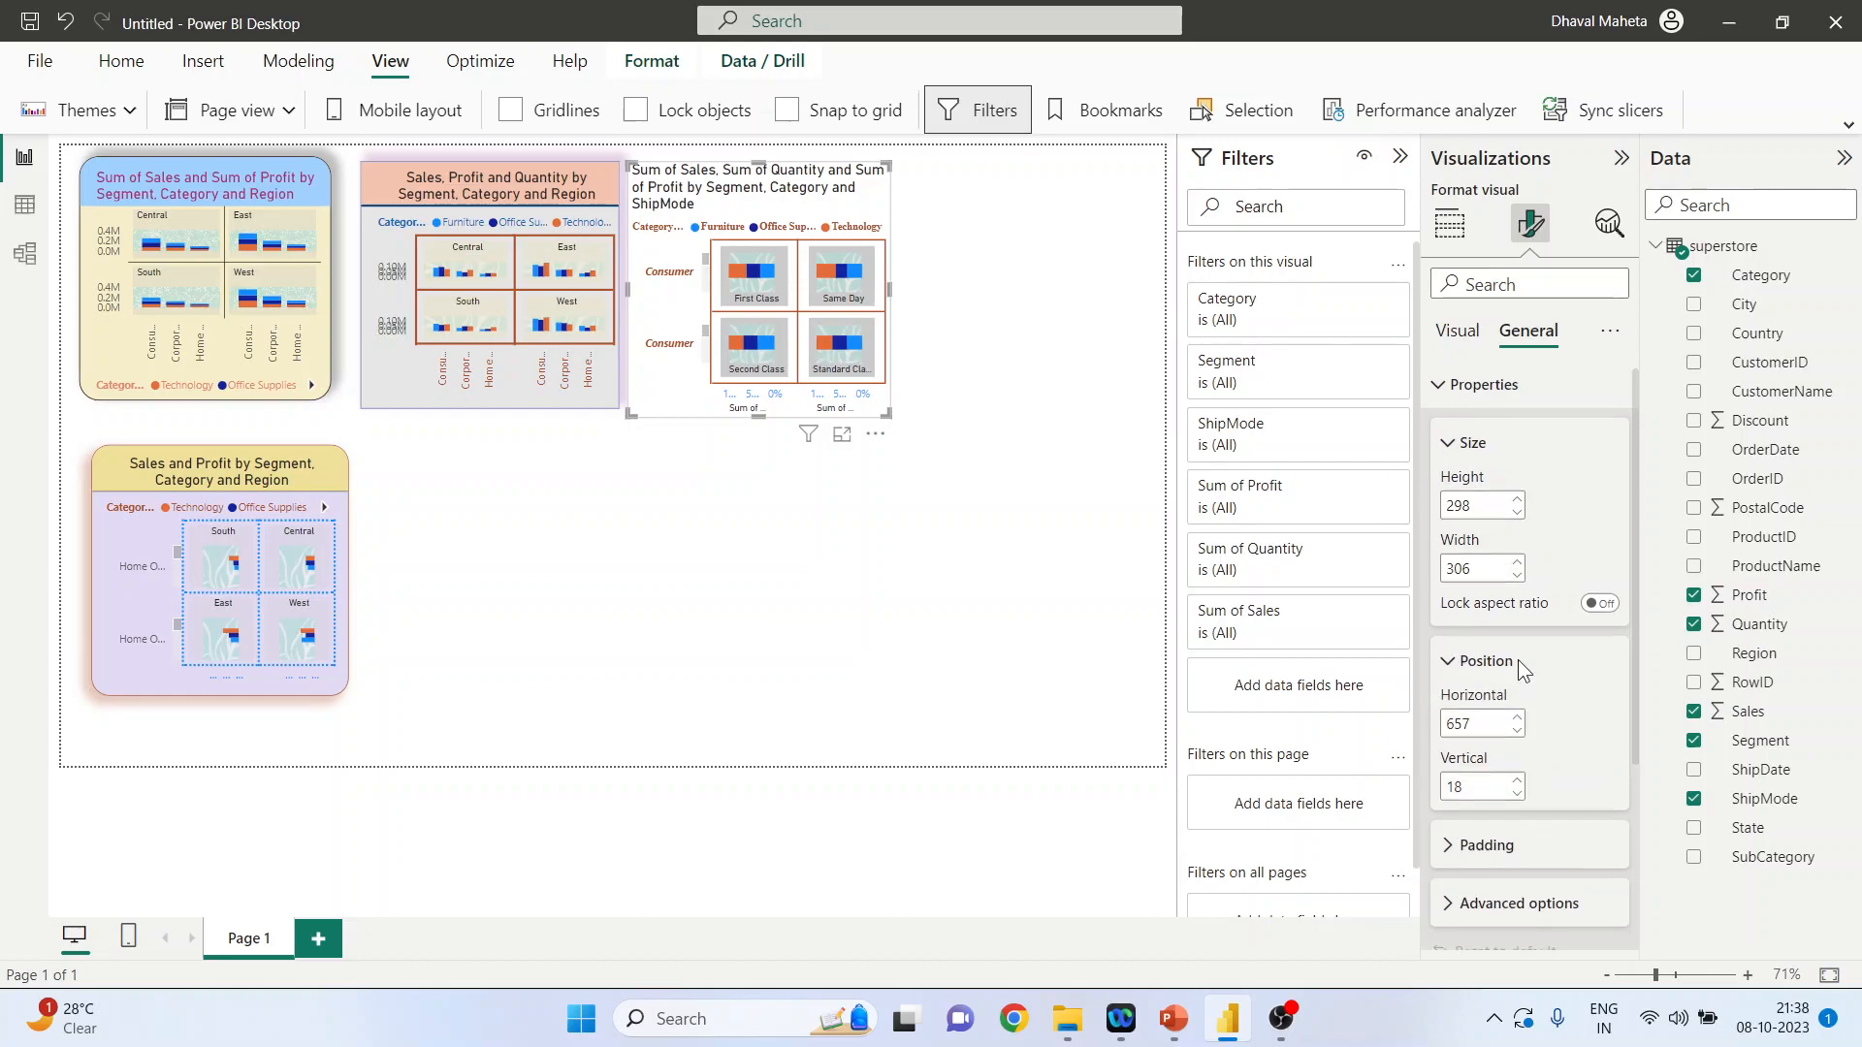
pyautogui.scroll(-2, 1523, 630)
pyautogui.click(1519, 549)
pyautogui.click(1519, 549)
pyautogui.click(1519, 549)
pyautogui.click(1519, 549)
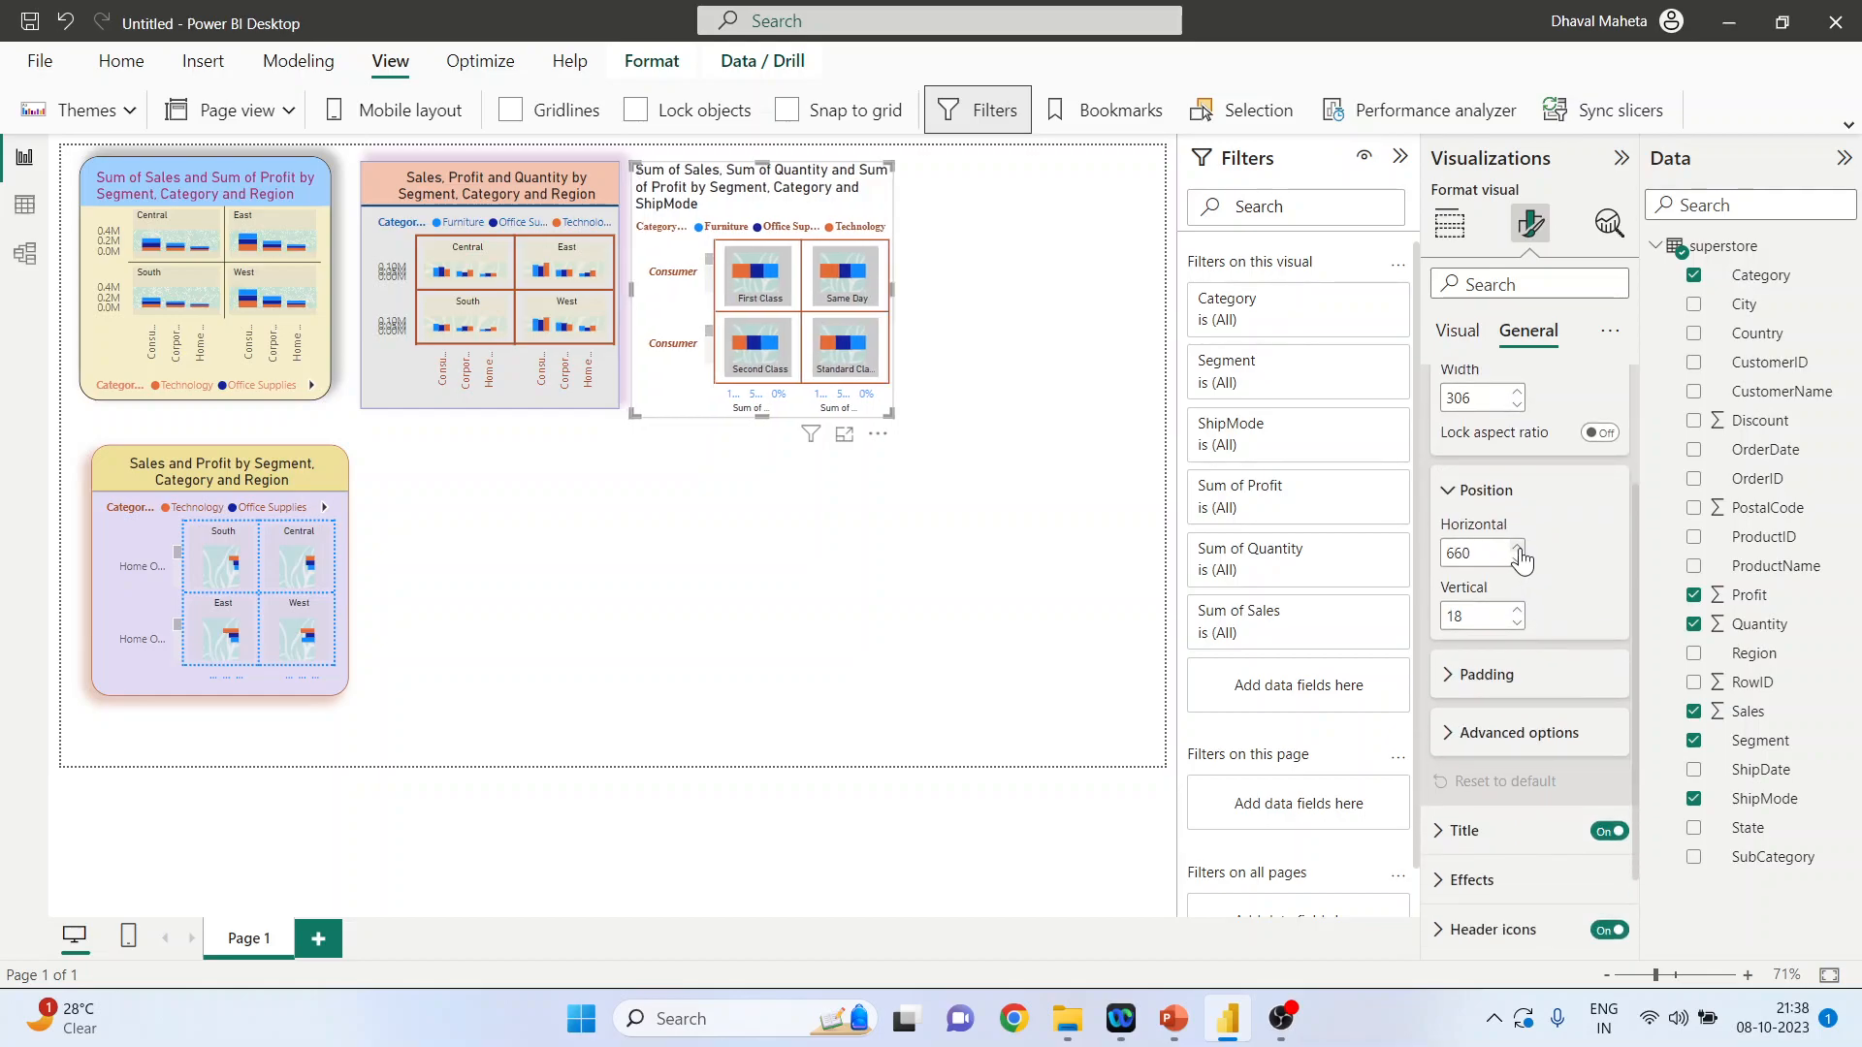
pyautogui.click(1519, 549)
pyautogui.click(1519, 549)
pyautogui.click(1519, 549)
pyautogui.click(1518, 549)
pyautogui.click(1519, 549)
pyautogui.click(1519, 549)
pyautogui.click(1519, 549)
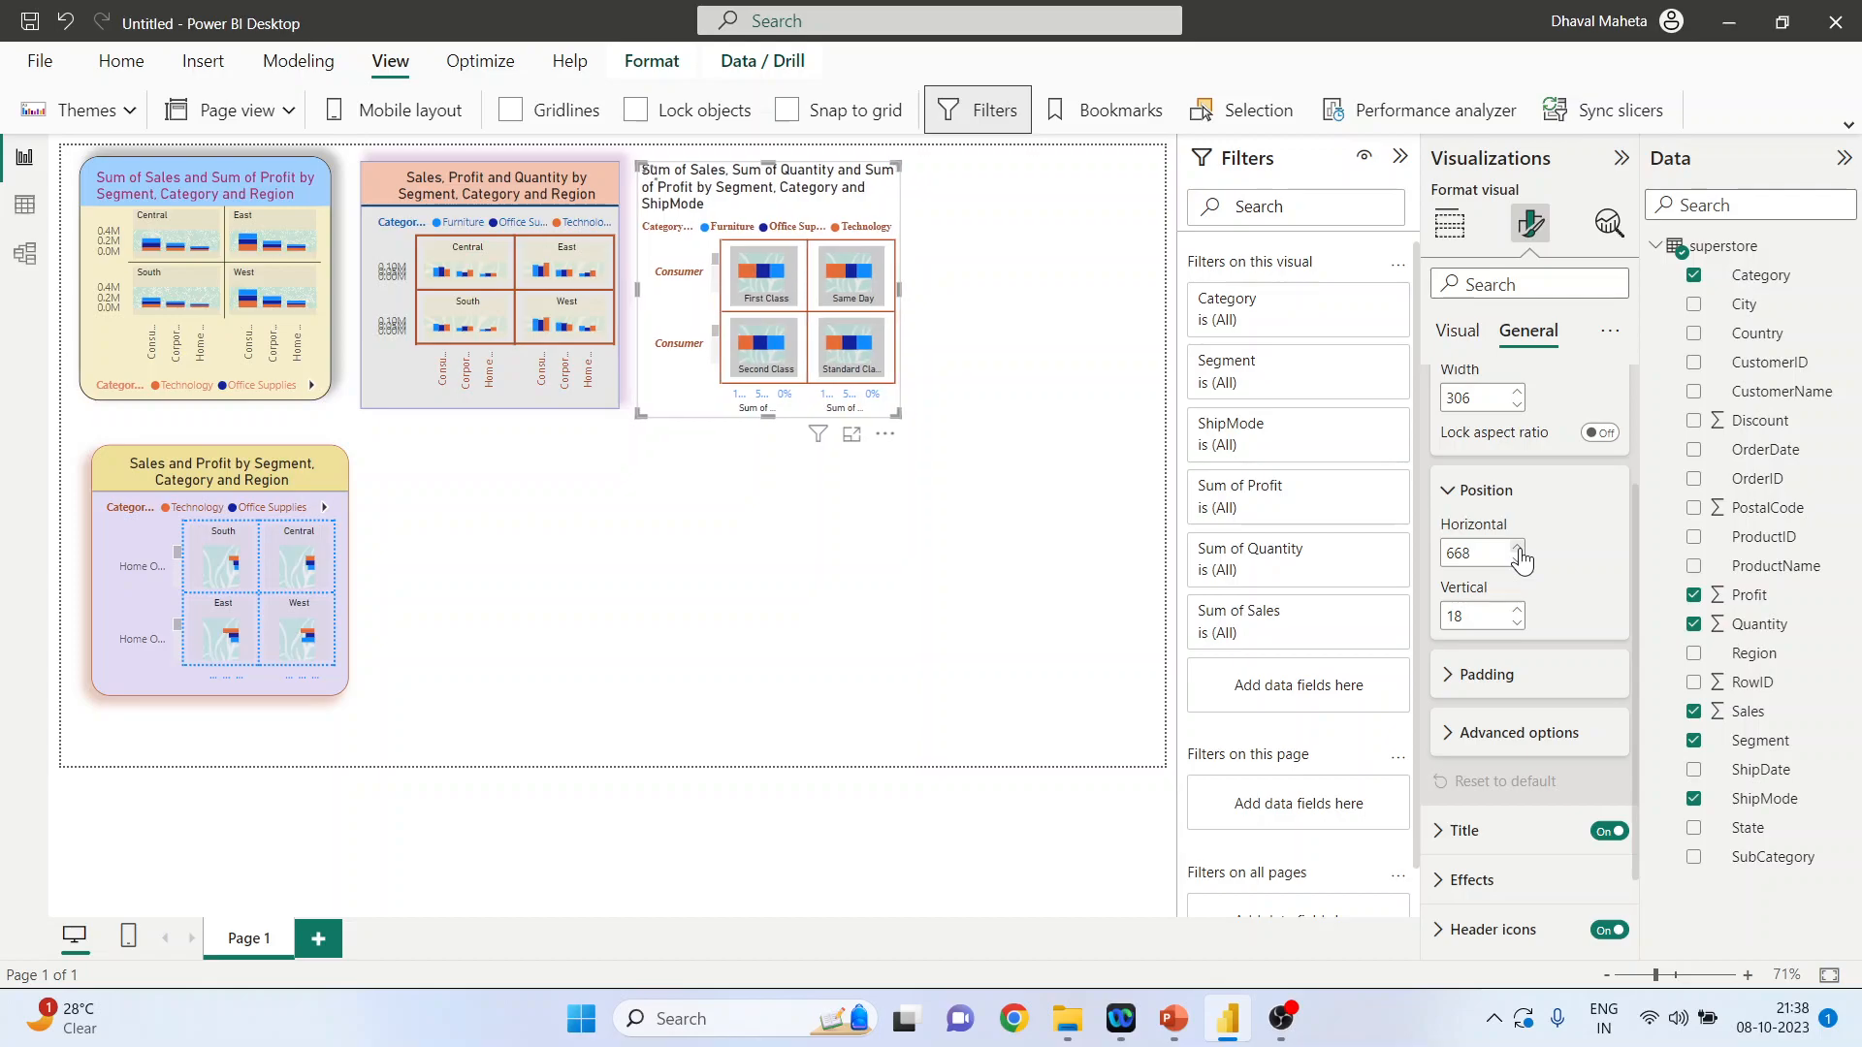
# Set the chart's vertical position to 26
pyautogui.click(1518, 611)
pyautogui.click(1519, 611)
pyautogui.click(1519, 611)
pyautogui.click(1519, 611)
pyautogui.click(1519, 611)
pyautogui.click(1519, 612)
pyautogui.click(1519, 611)
pyautogui.click(1519, 611)
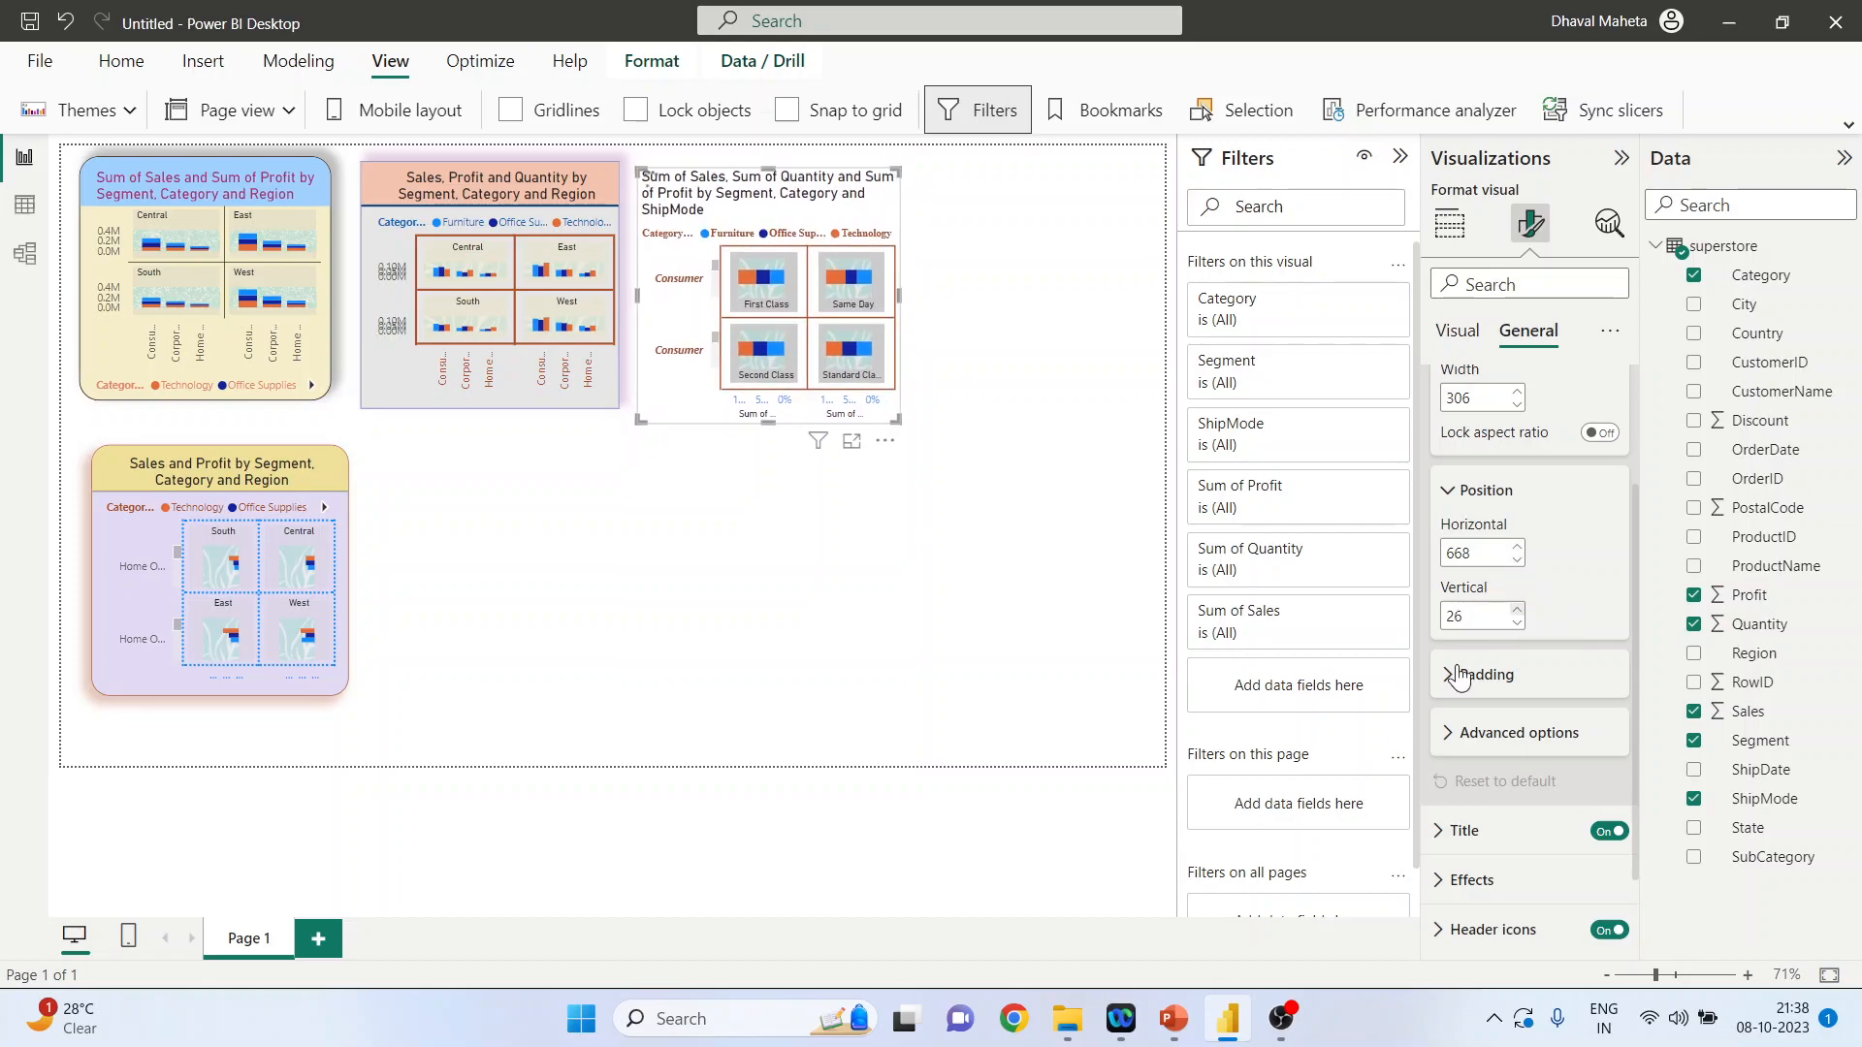
# Set the chart's left padding to 12 px
pyautogui.click(1459, 676)
pyautogui.scroll(-3, 1547, 627)
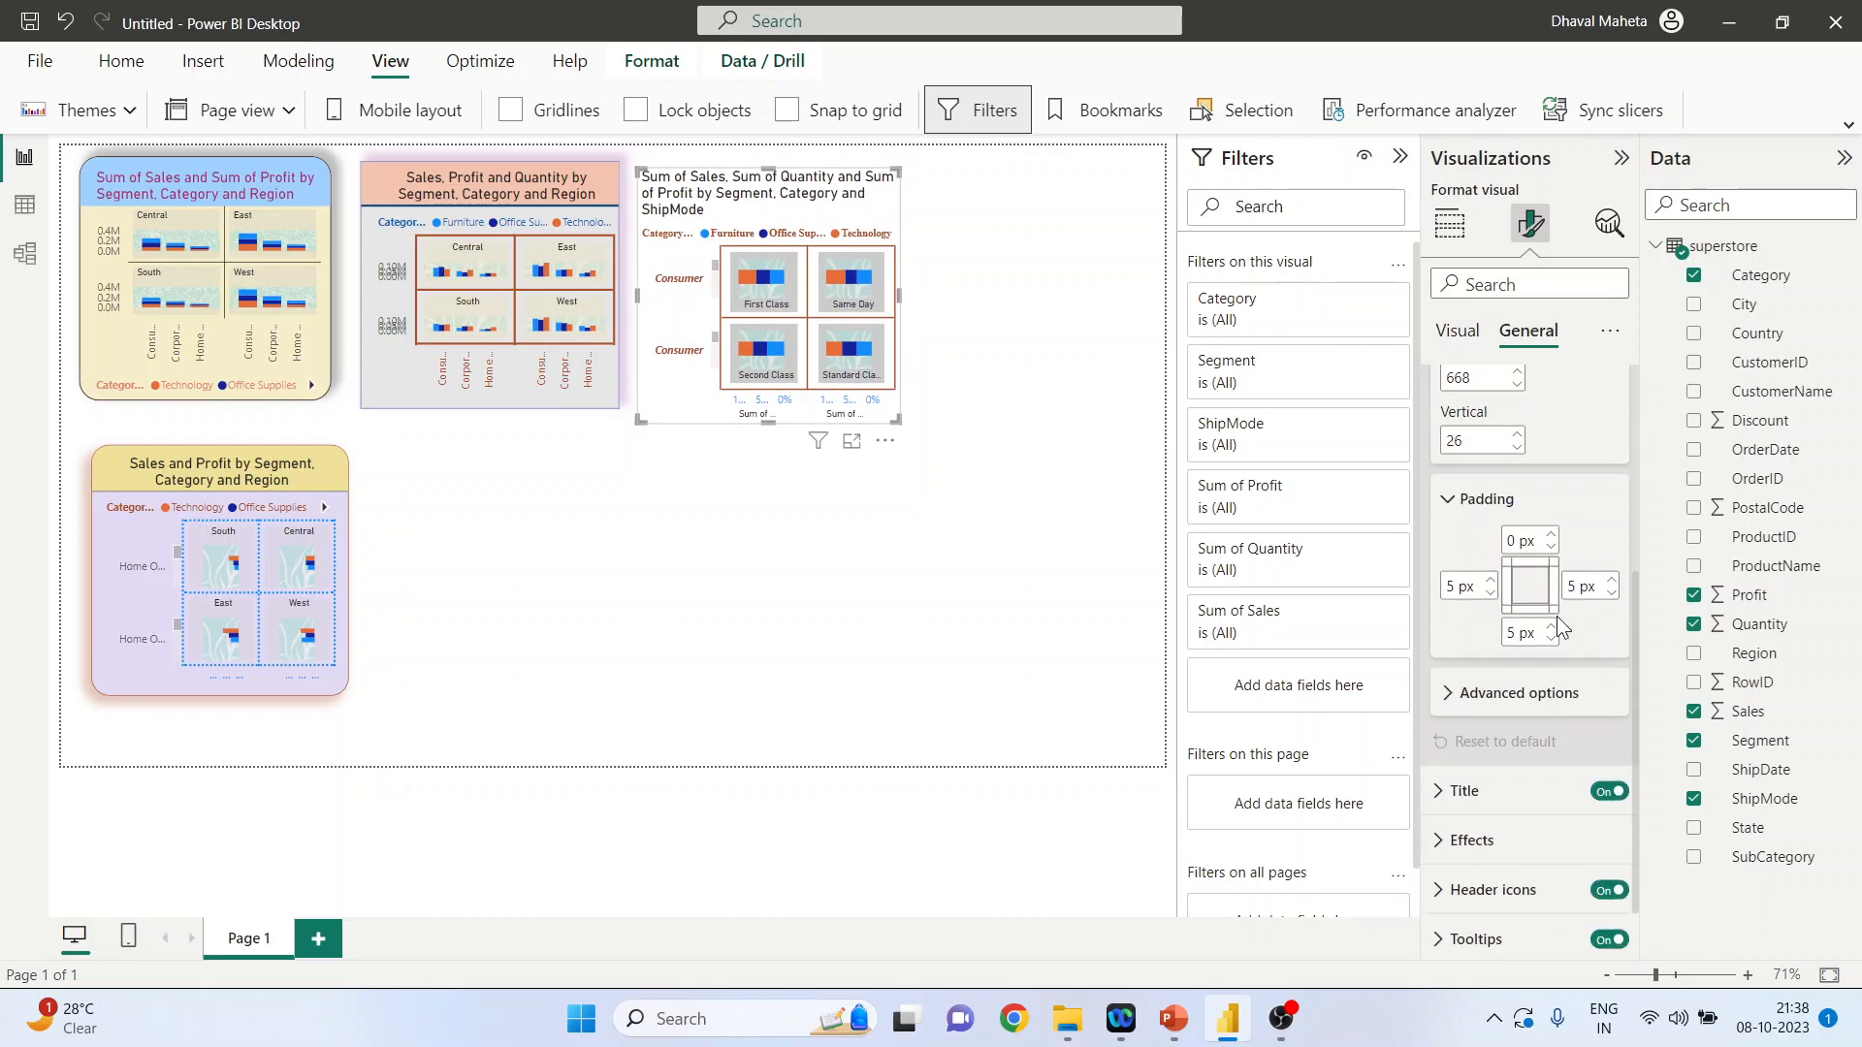
pyautogui.click(1491, 580)
pyautogui.click(1491, 580)
pyautogui.click(1490, 580)
pyautogui.click(1491, 580)
pyautogui.click(1491, 580)
pyautogui.click(1490, 580)
pyautogui.click(1490, 580)
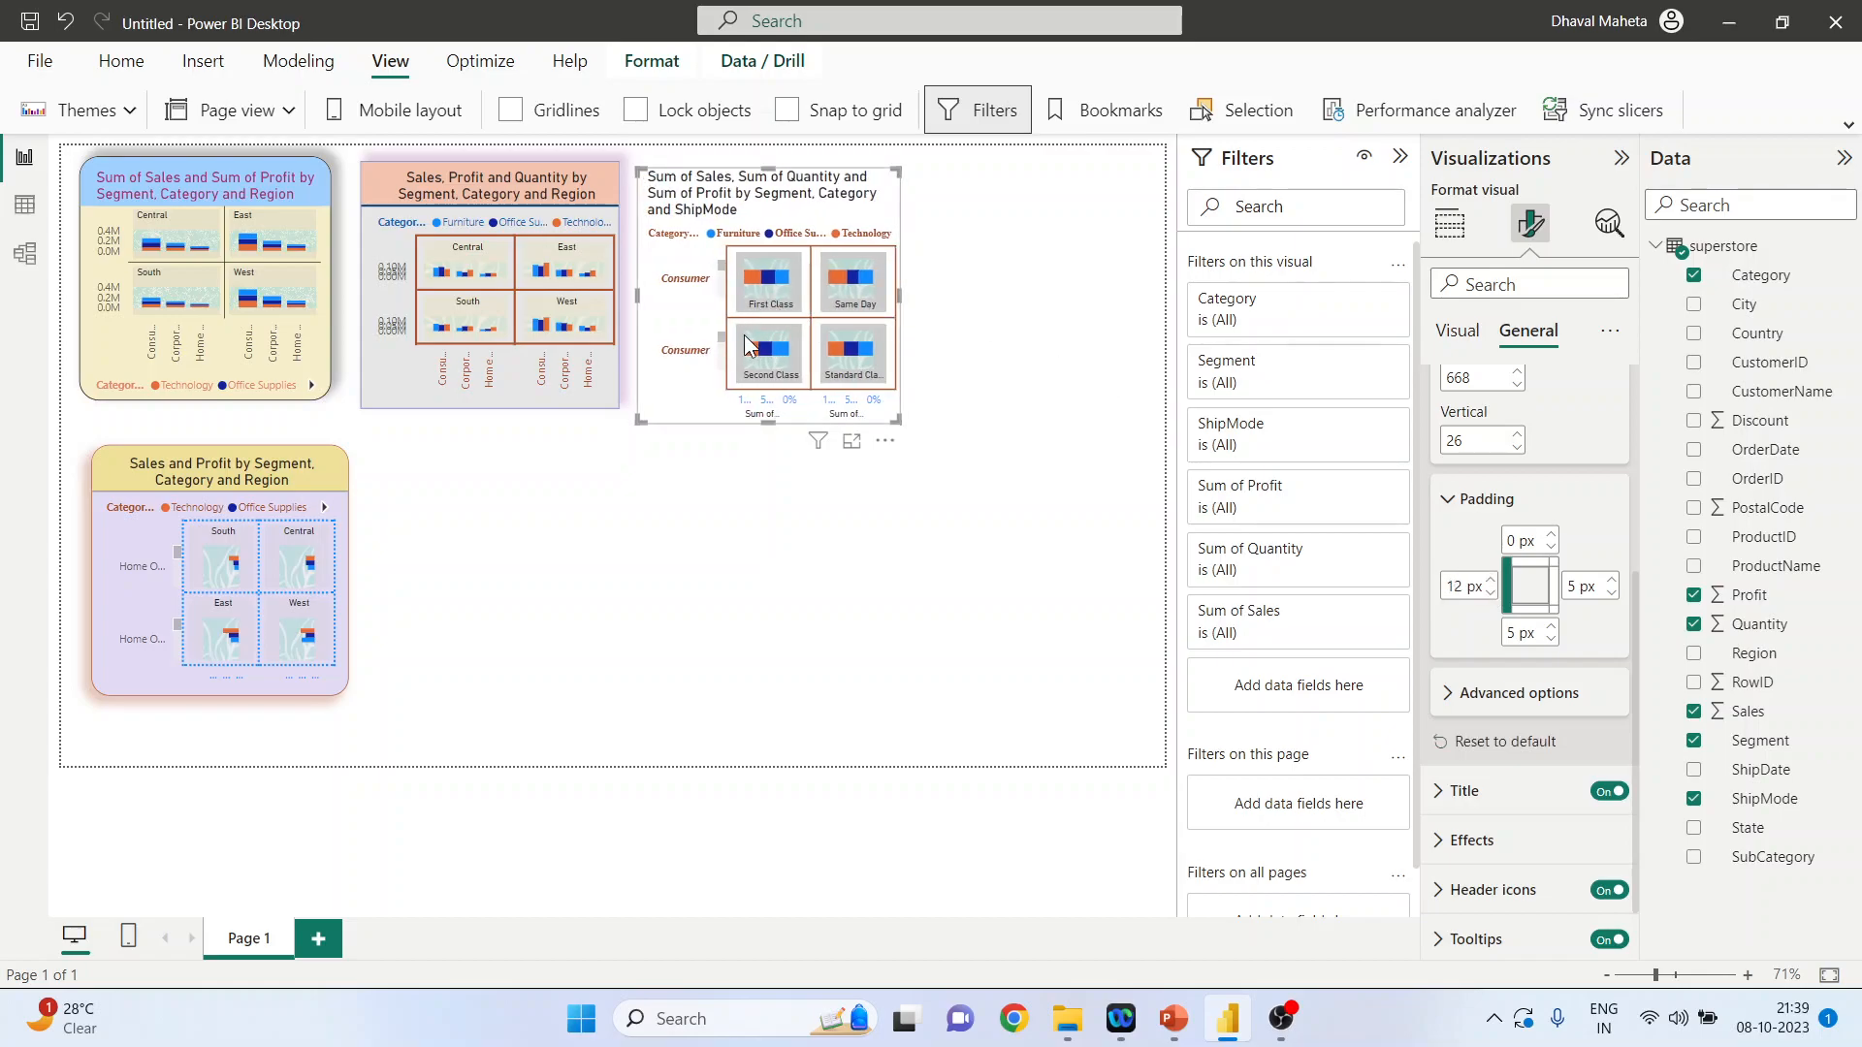
# Set the chart's right padding to 11 px
pyautogui.click(1614, 581)
pyautogui.click(1614, 581)
pyautogui.click(1614, 581)
pyautogui.click(1614, 581)
pyautogui.click(1614, 581)
pyautogui.click(1614, 581)
# Set the chart's top padding to 9 px
pyautogui.click(1551, 535)
pyautogui.click(1551, 536)
pyautogui.click(1551, 535)
pyautogui.click(1551, 535)
pyautogui.click(1550, 536)
pyautogui.click(1551, 535)
pyautogui.click(1551, 536)
pyautogui.click(1551, 536)
pyautogui.click(1551, 535)
# Set the chart's bottom padding to 10 px and show the advanced property options
pyautogui.click(1551, 627)
pyautogui.click(1551, 627)
pyautogui.click(1550, 627)
pyautogui.click(1551, 627)
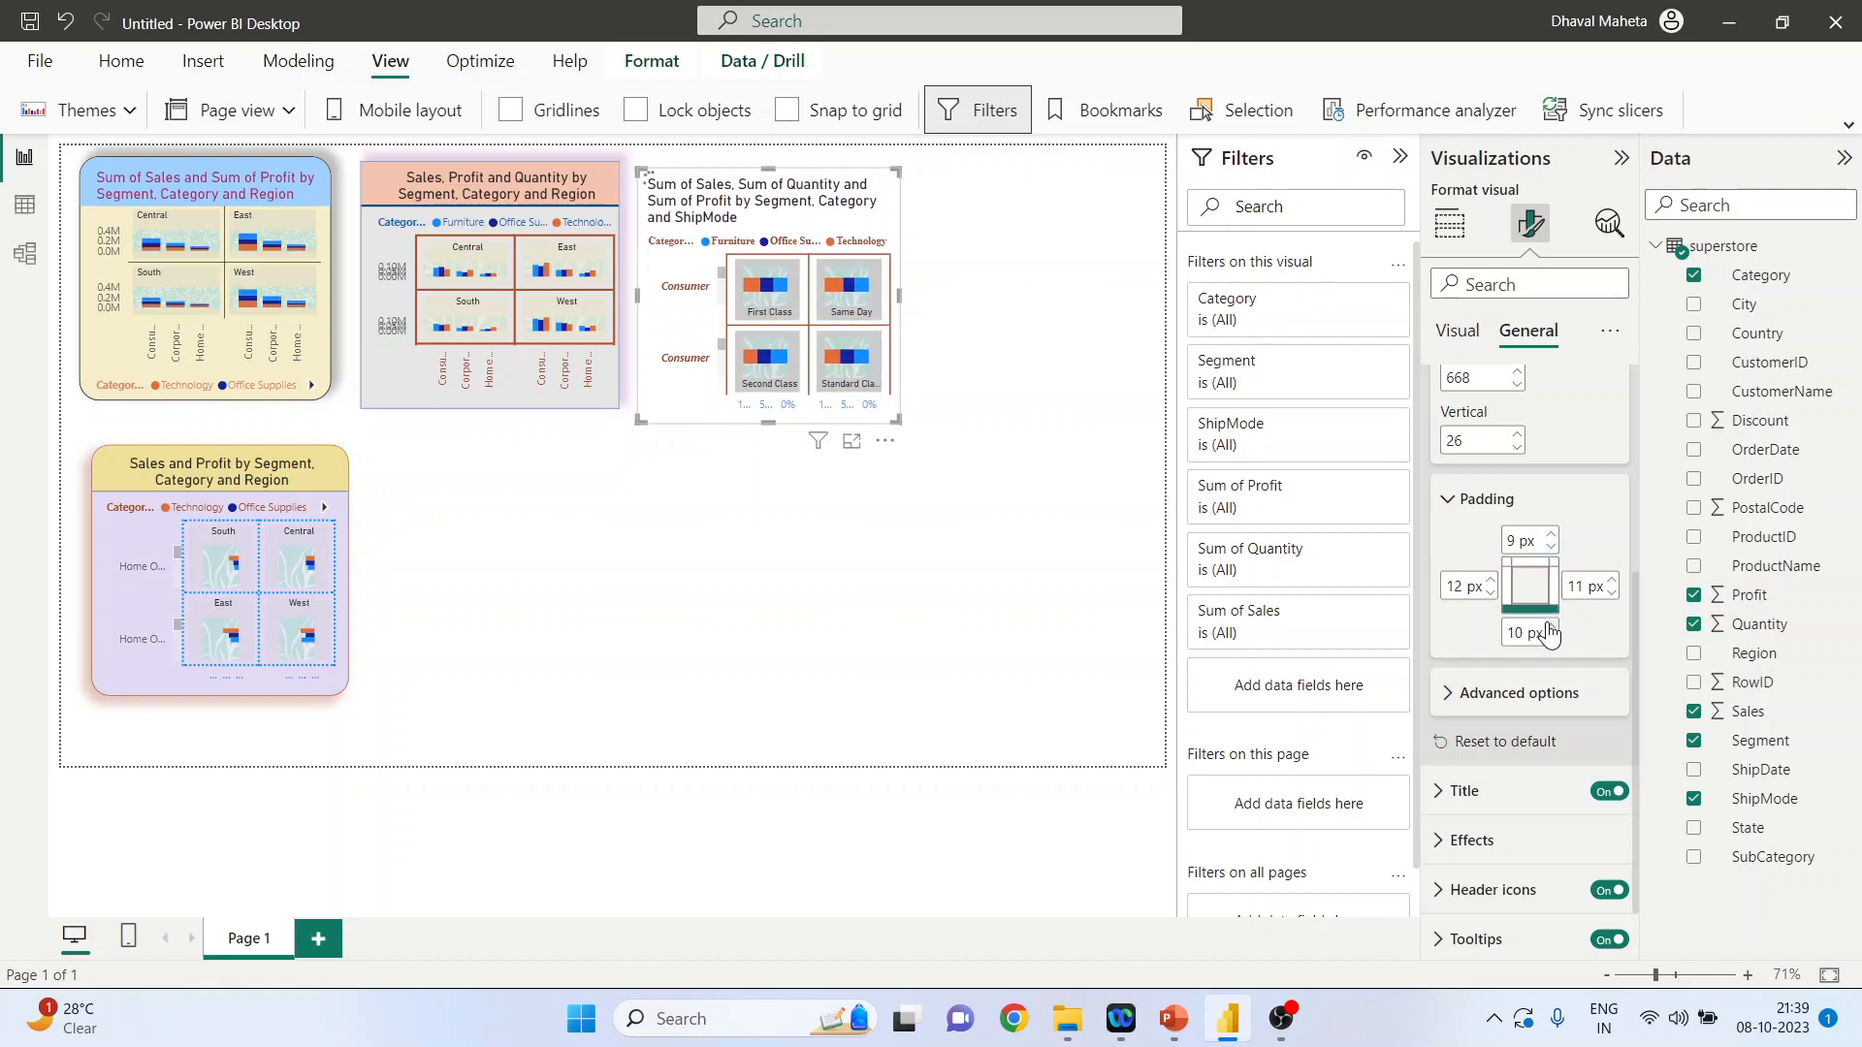
pyautogui.click(1551, 626)
pyautogui.click(1446, 693)
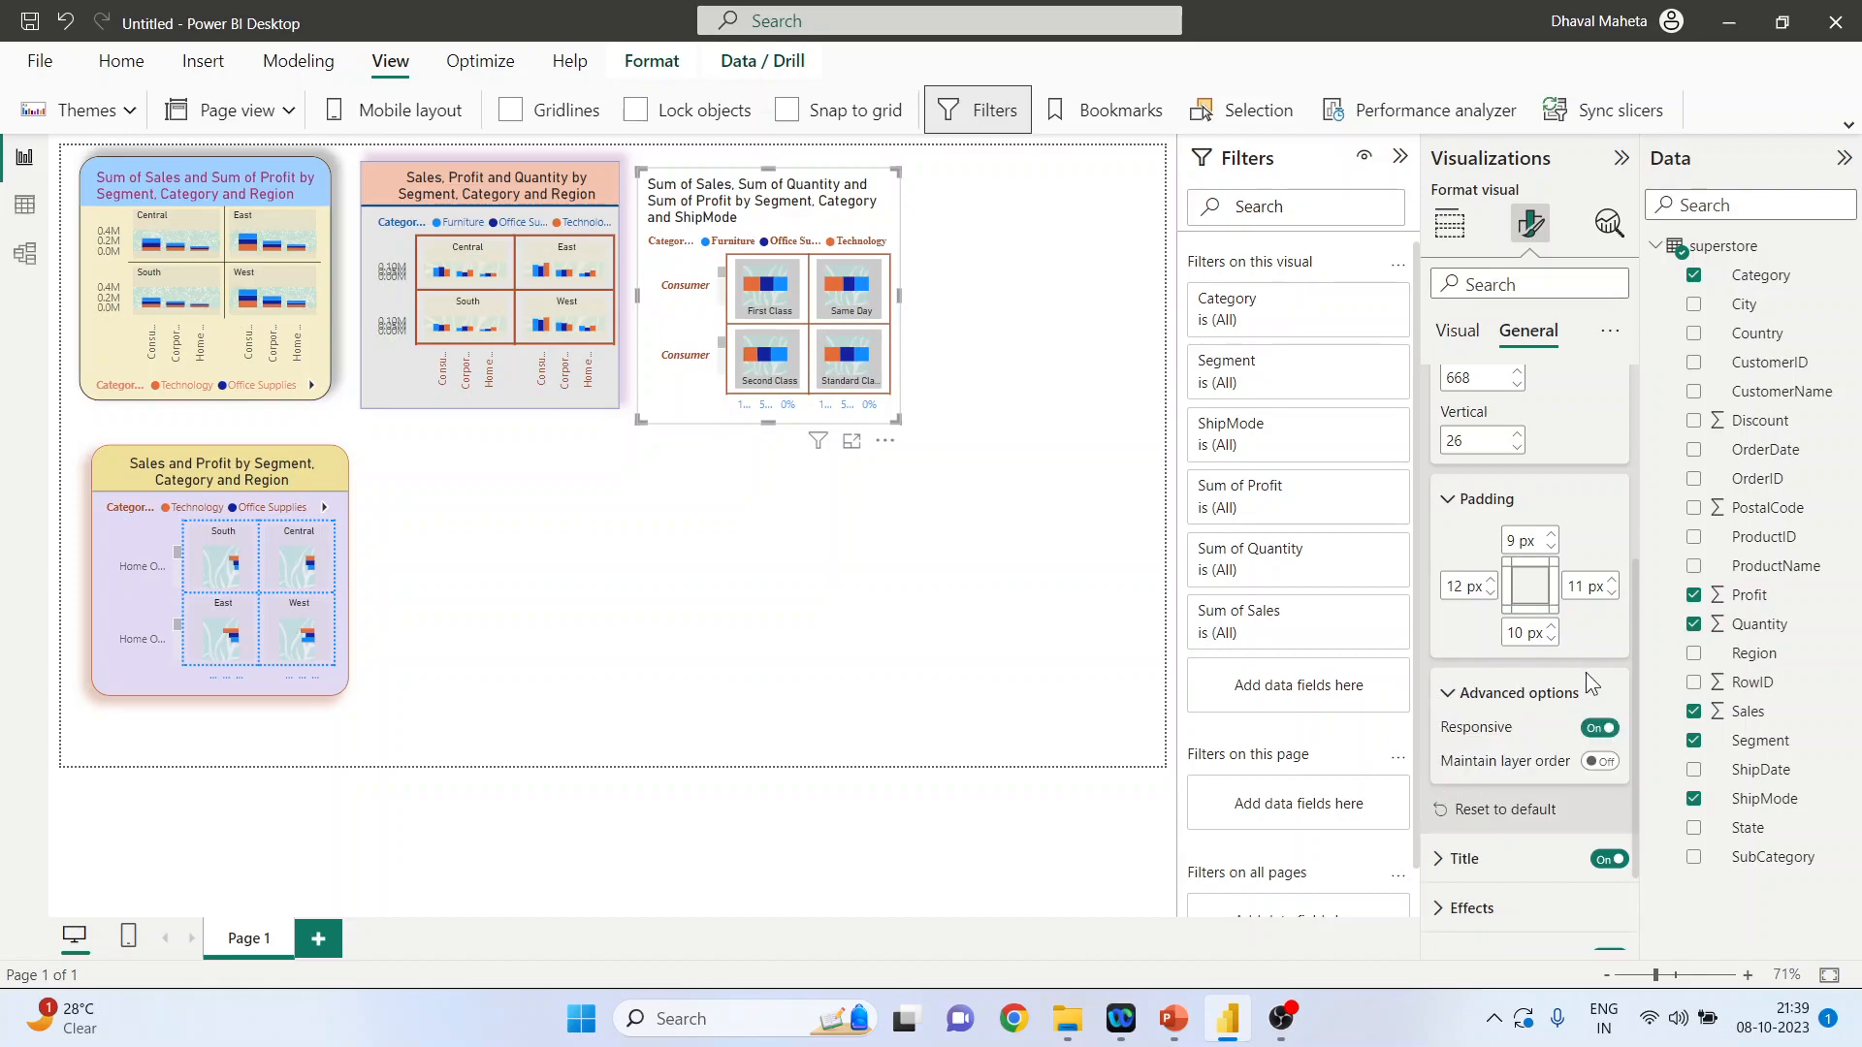
pyautogui.scroll(-2, 1586, 672)
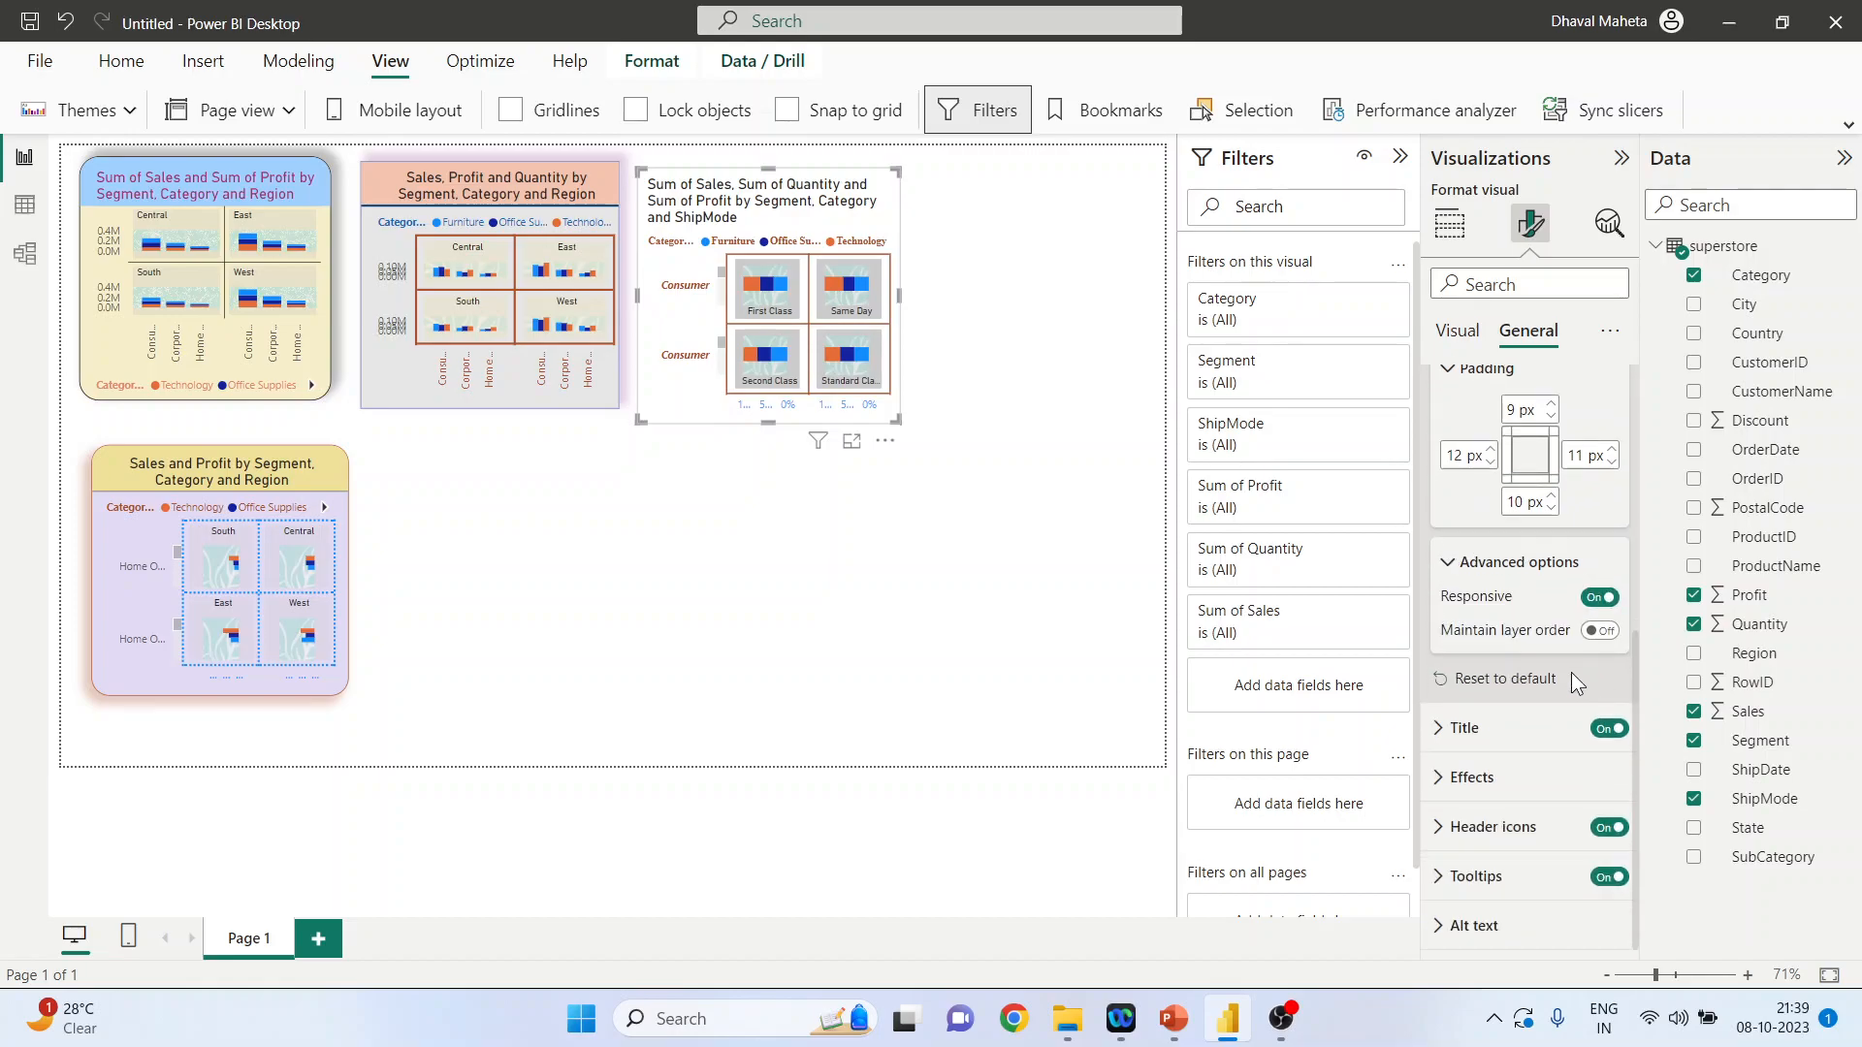
# Shorten the chart title to "Sales, Quantity and Profit by Segment, Category and ShipMode"
pyautogui.click(1452, 726)
pyautogui.scroll(-2, 1551, 667)
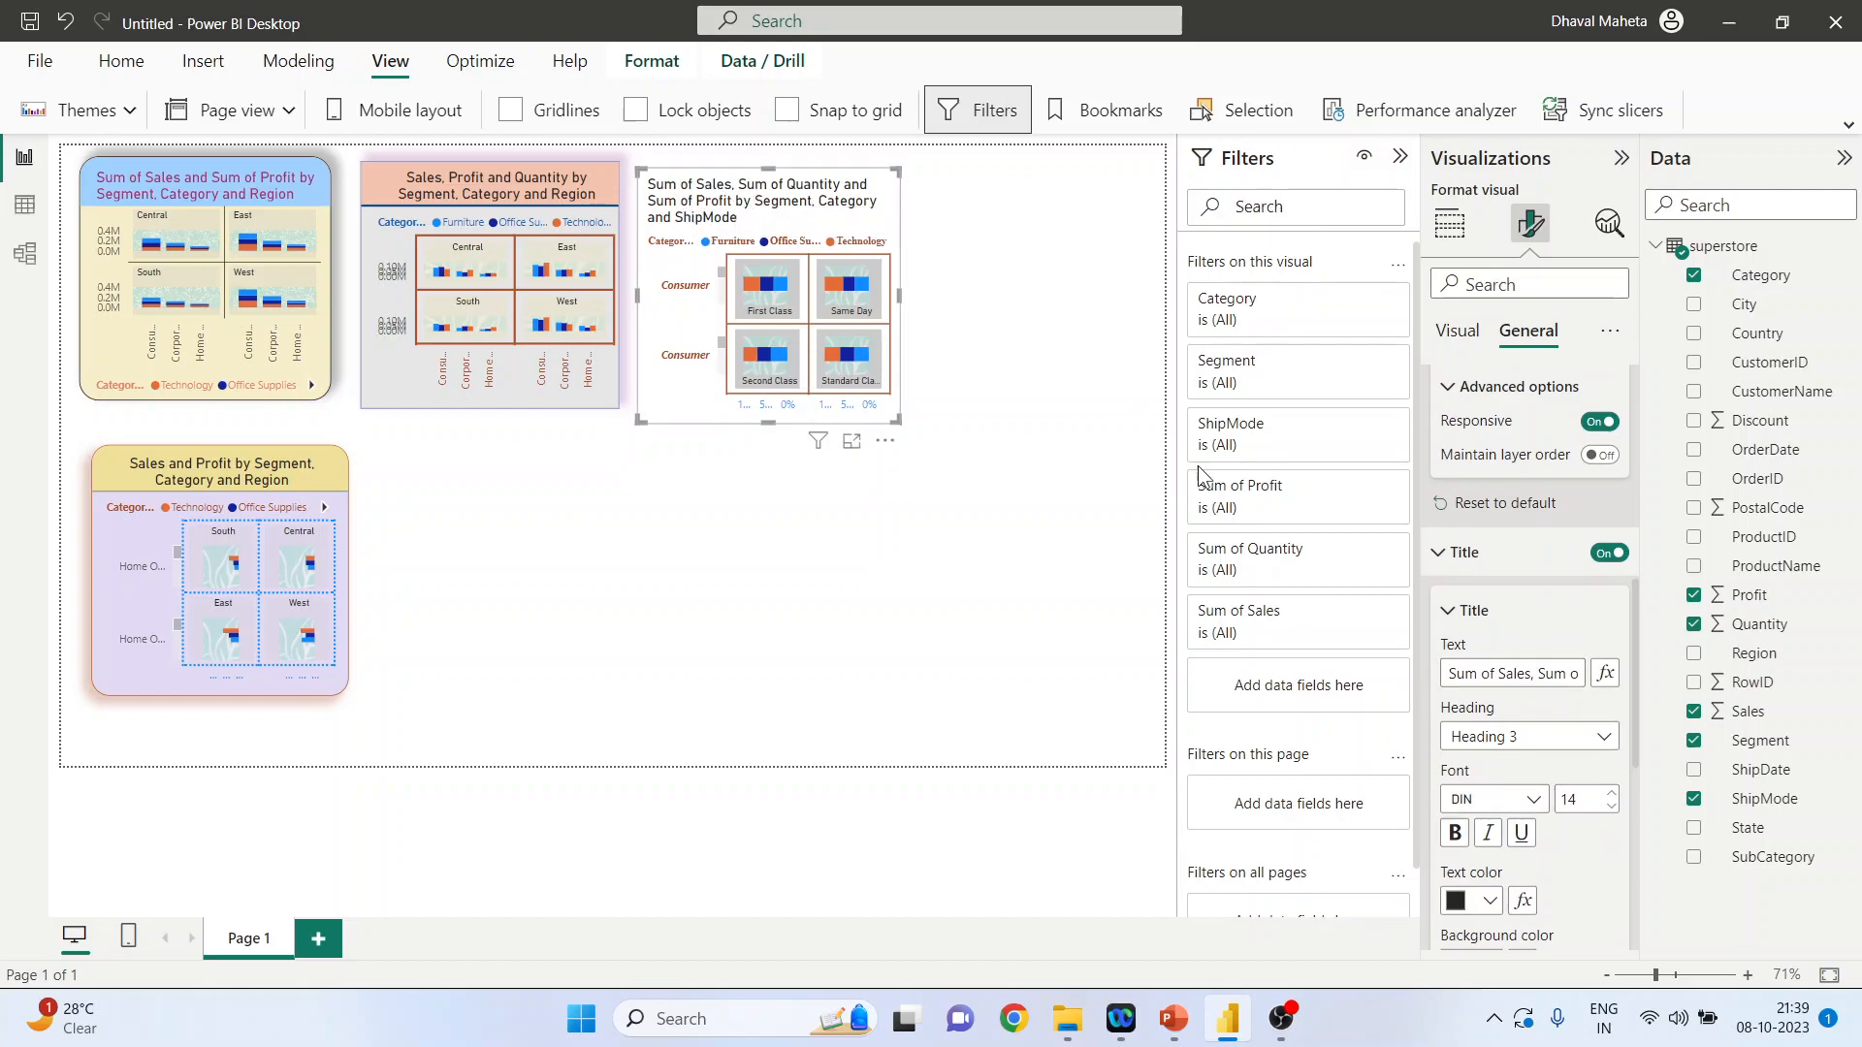
pyautogui.moveTo(1499, 673); pyautogui.dragTo(1443, 676)
pyautogui.press('BackSpace')
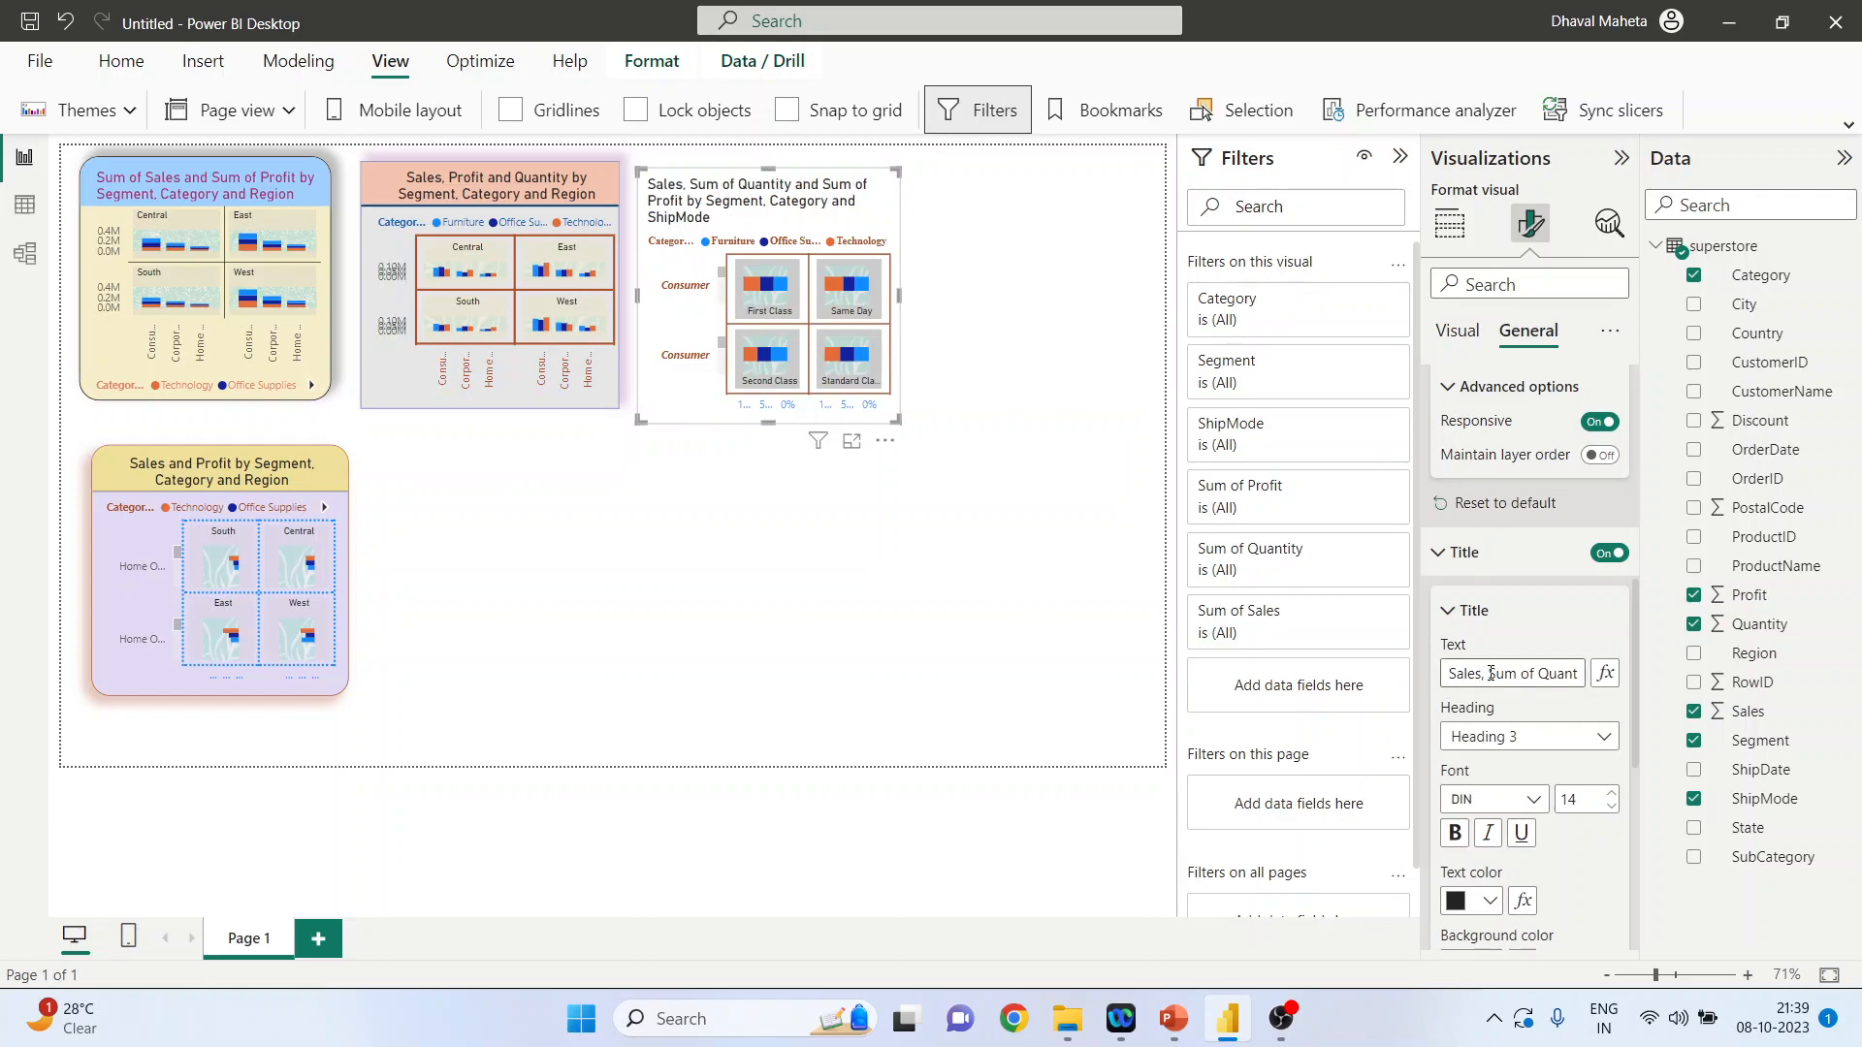
pyautogui.press('Delete')
pyautogui.press('Delete')
pyautogui.press('Delete')
pyautogui.press('Delete')
pyautogui.press('Delete')
pyautogui.press('Delete')
pyautogui.press('Delete')
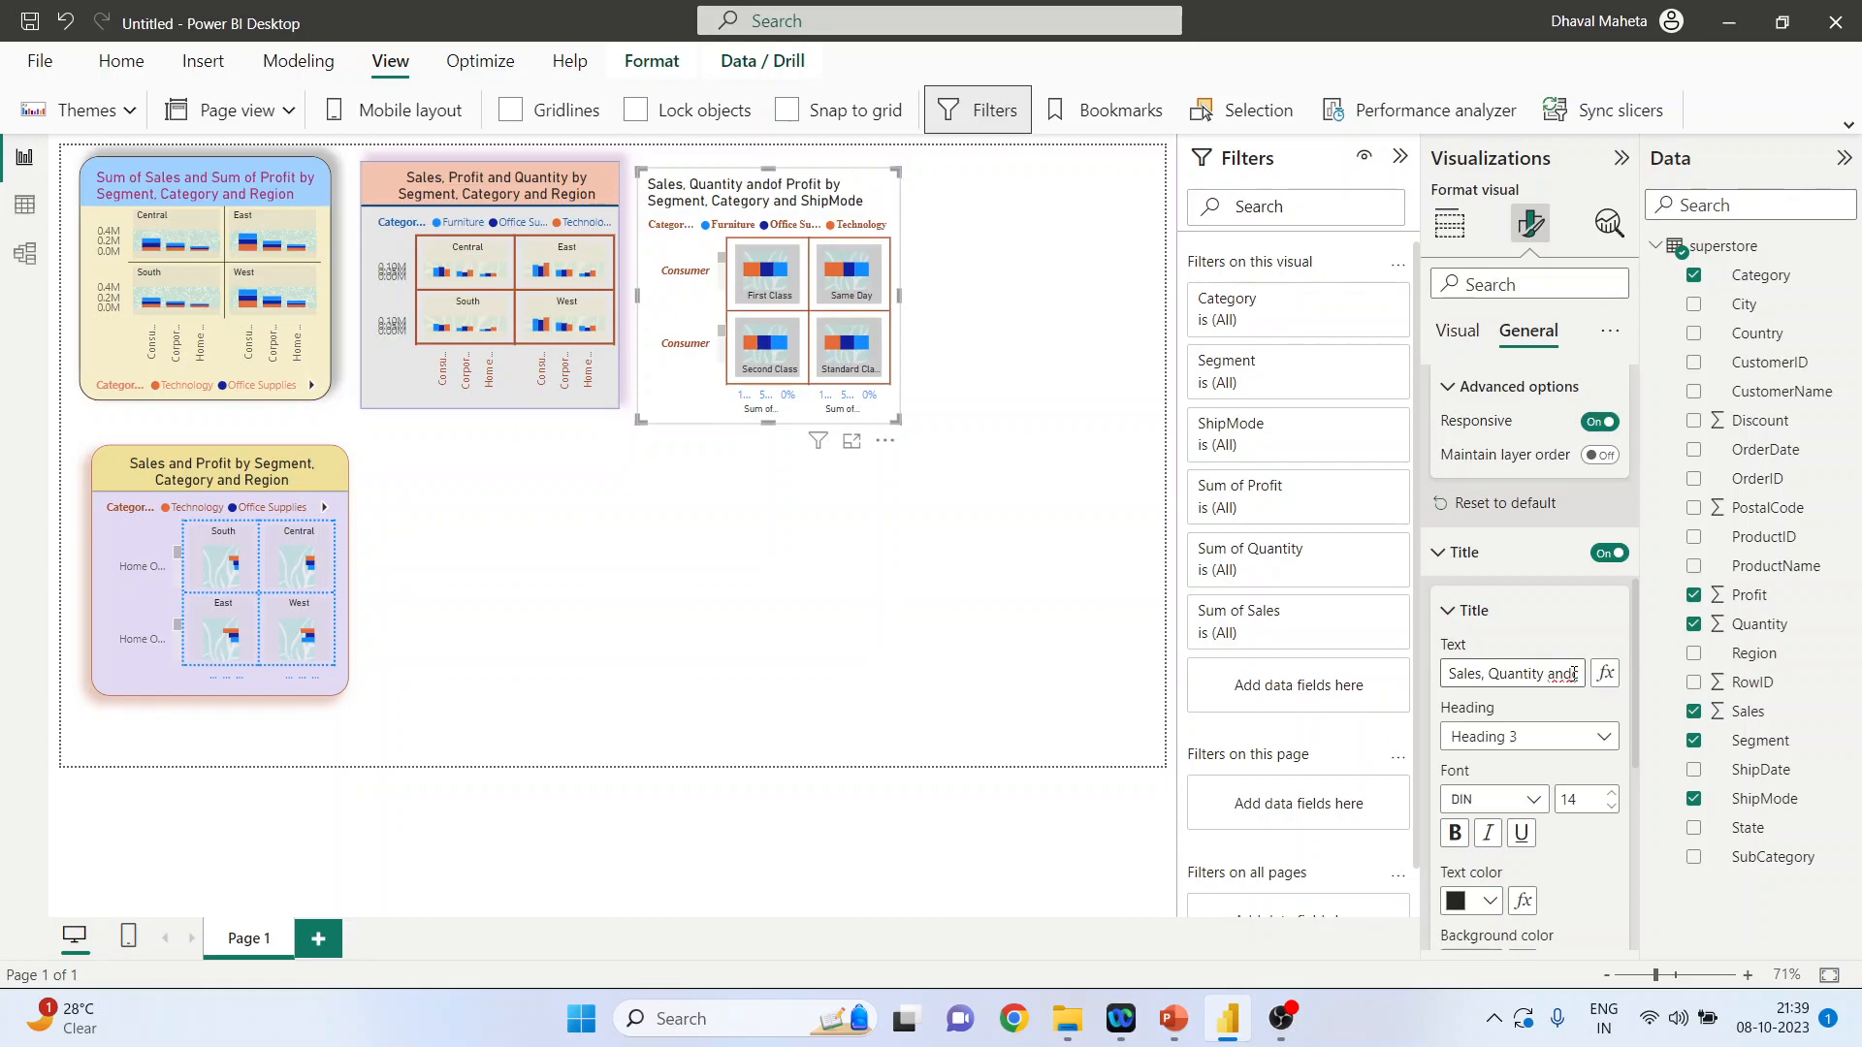
pyautogui.press('Delete')
pyautogui.press('Delete')
# Give the chart title a light pink background and centre it horizontally
pyautogui.scroll(-3, 1586, 766)
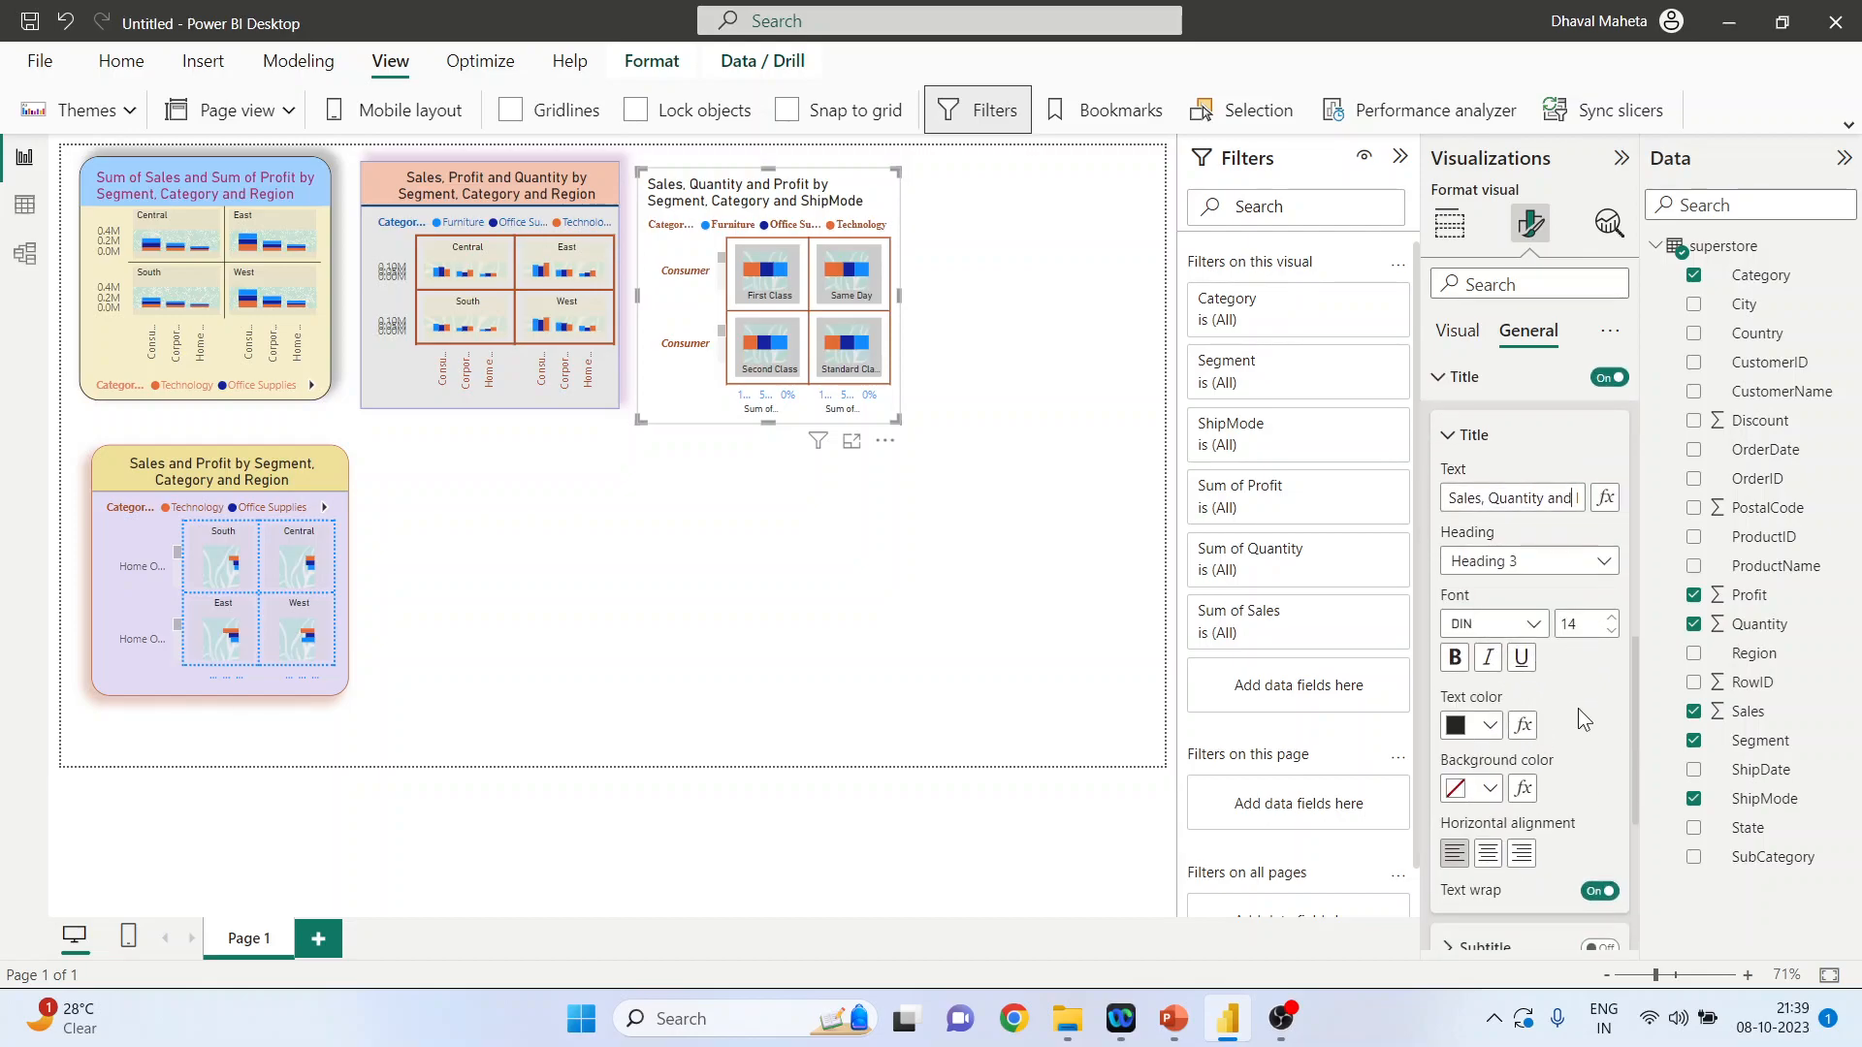
pyautogui.scroll(-1, 1574, 718)
pyautogui.click(1490, 702)
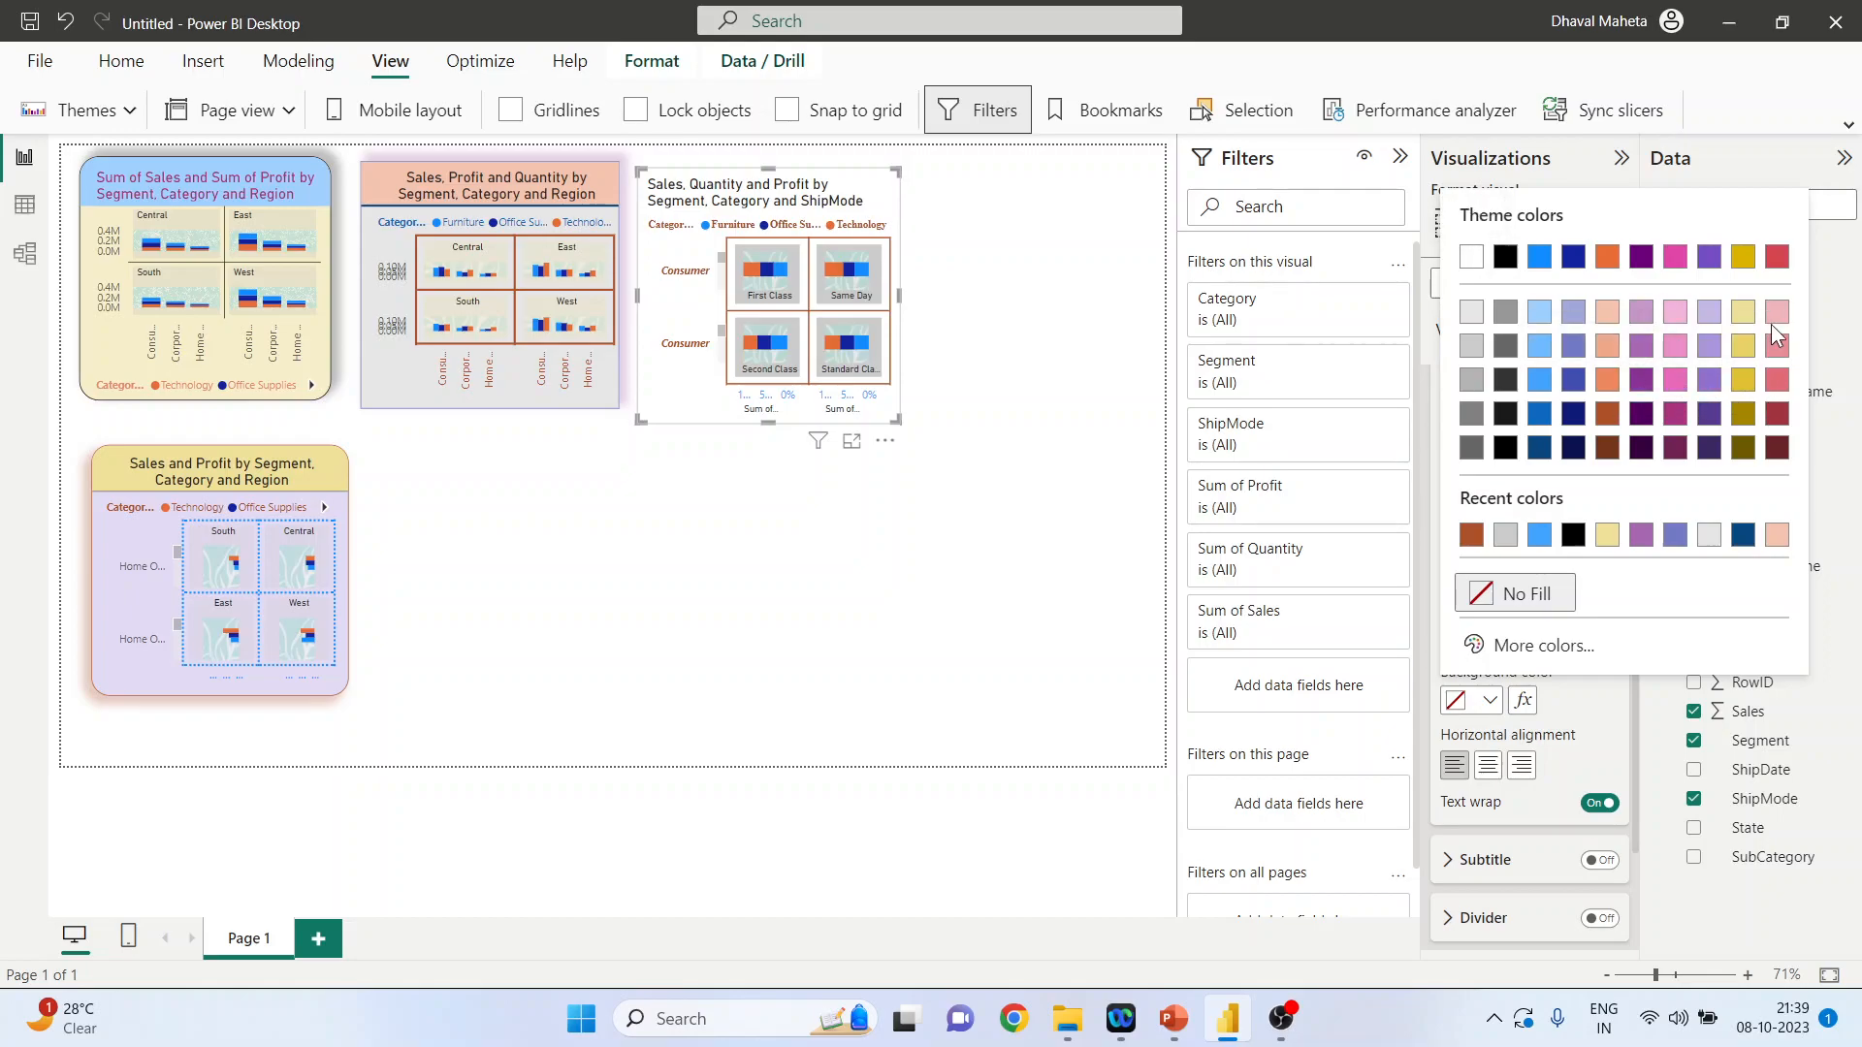
pyautogui.click(1675, 314)
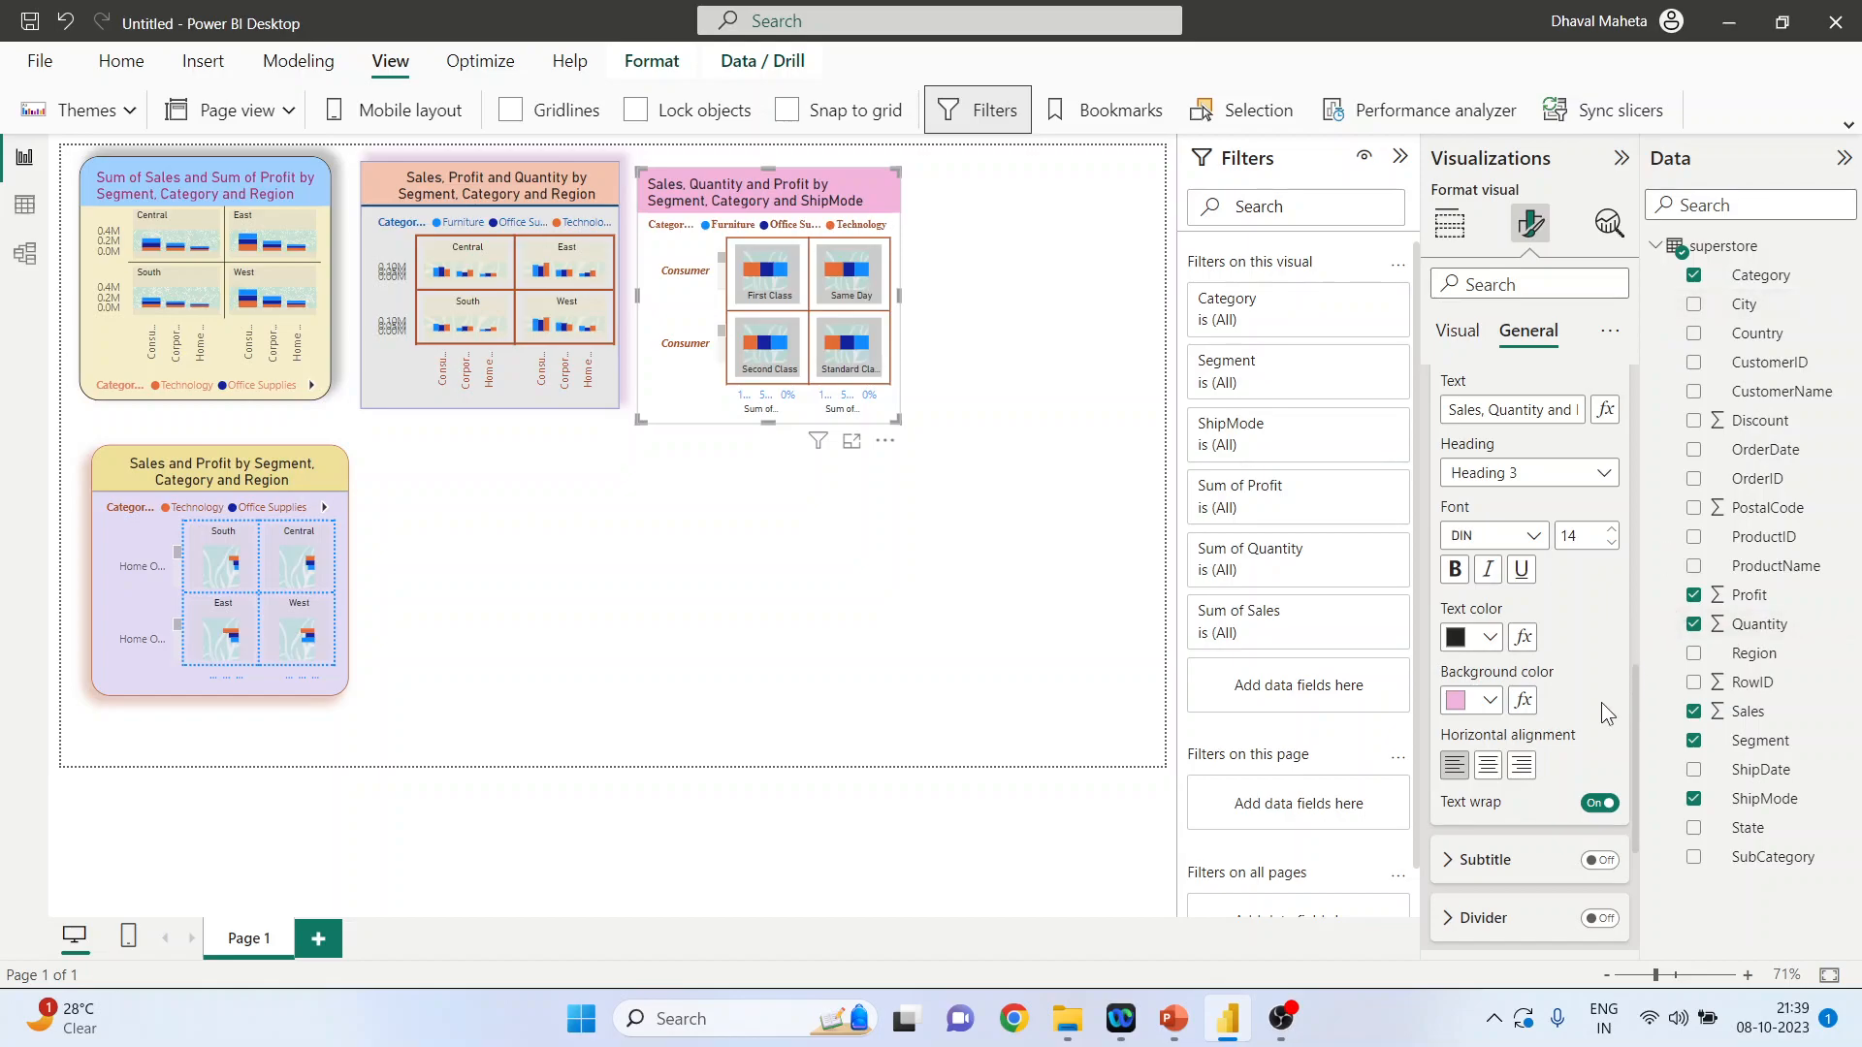
pyautogui.click(1492, 768)
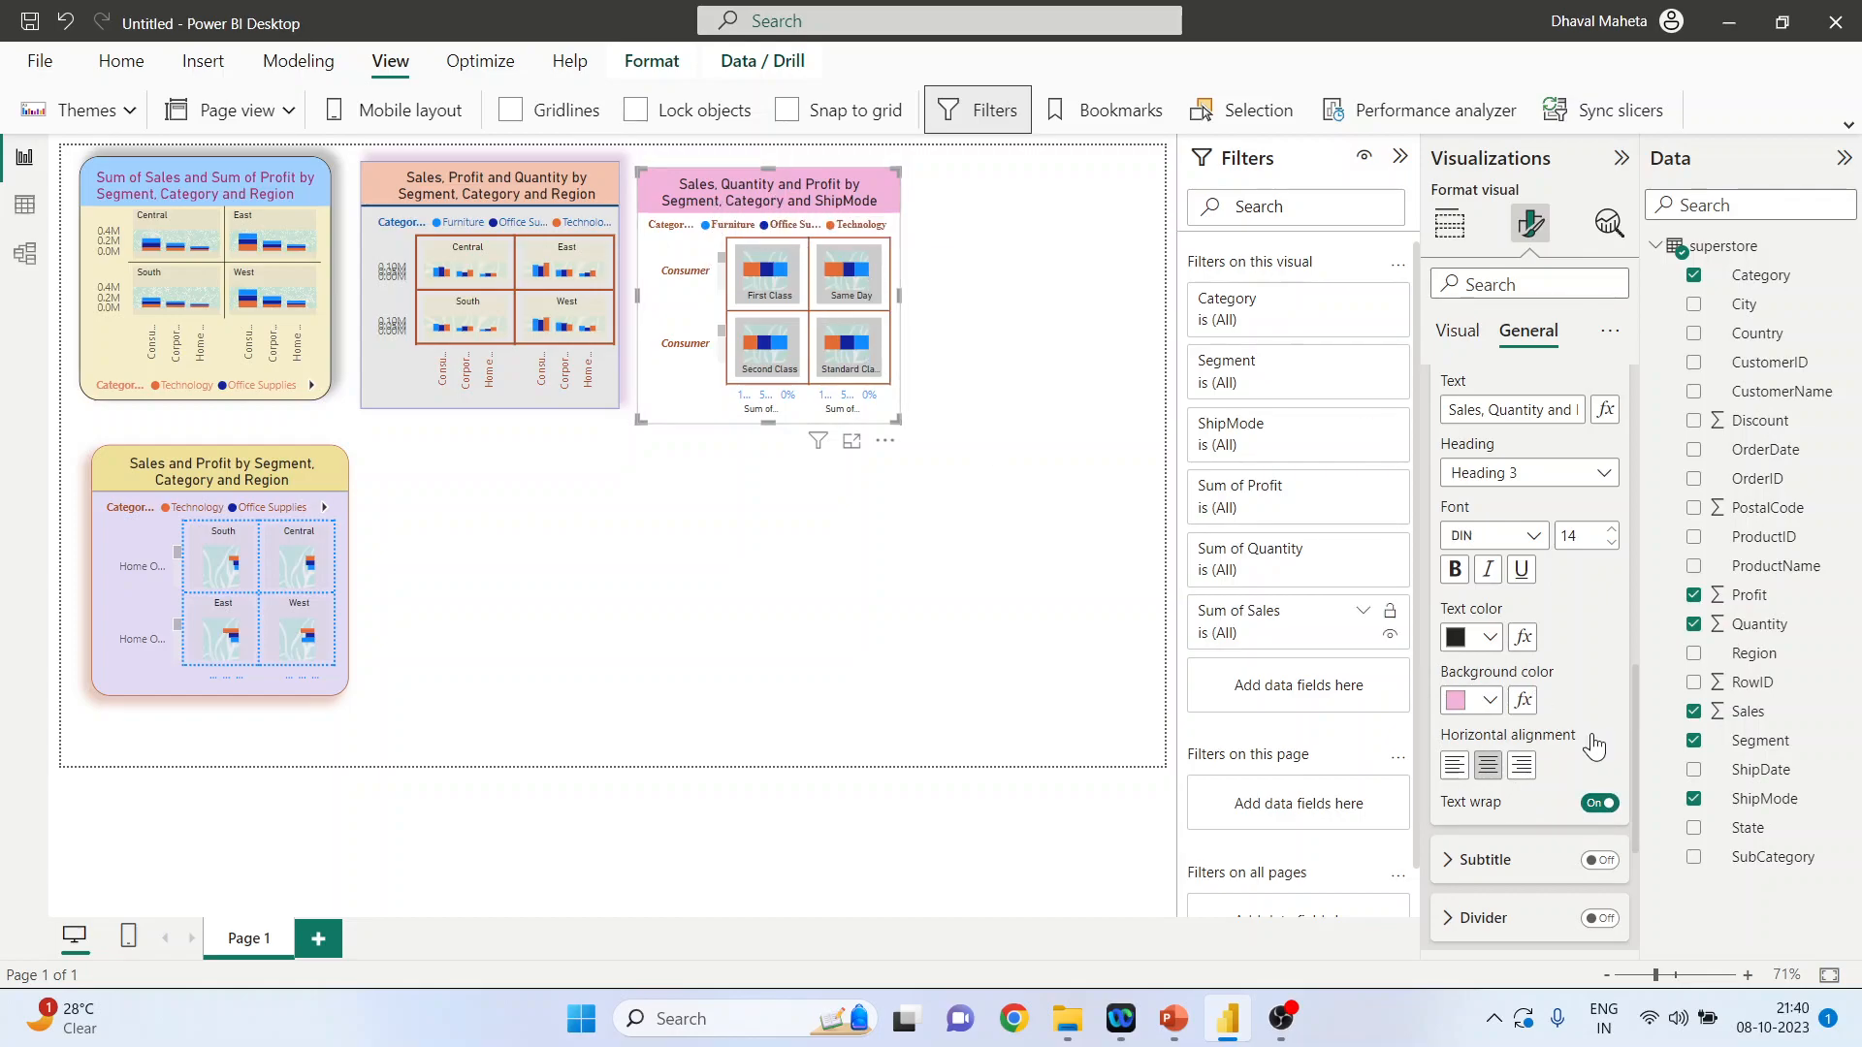
# Try the title without text wrap, restore the wrapping, and check the subtitle options
pyautogui.click(1598, 805)
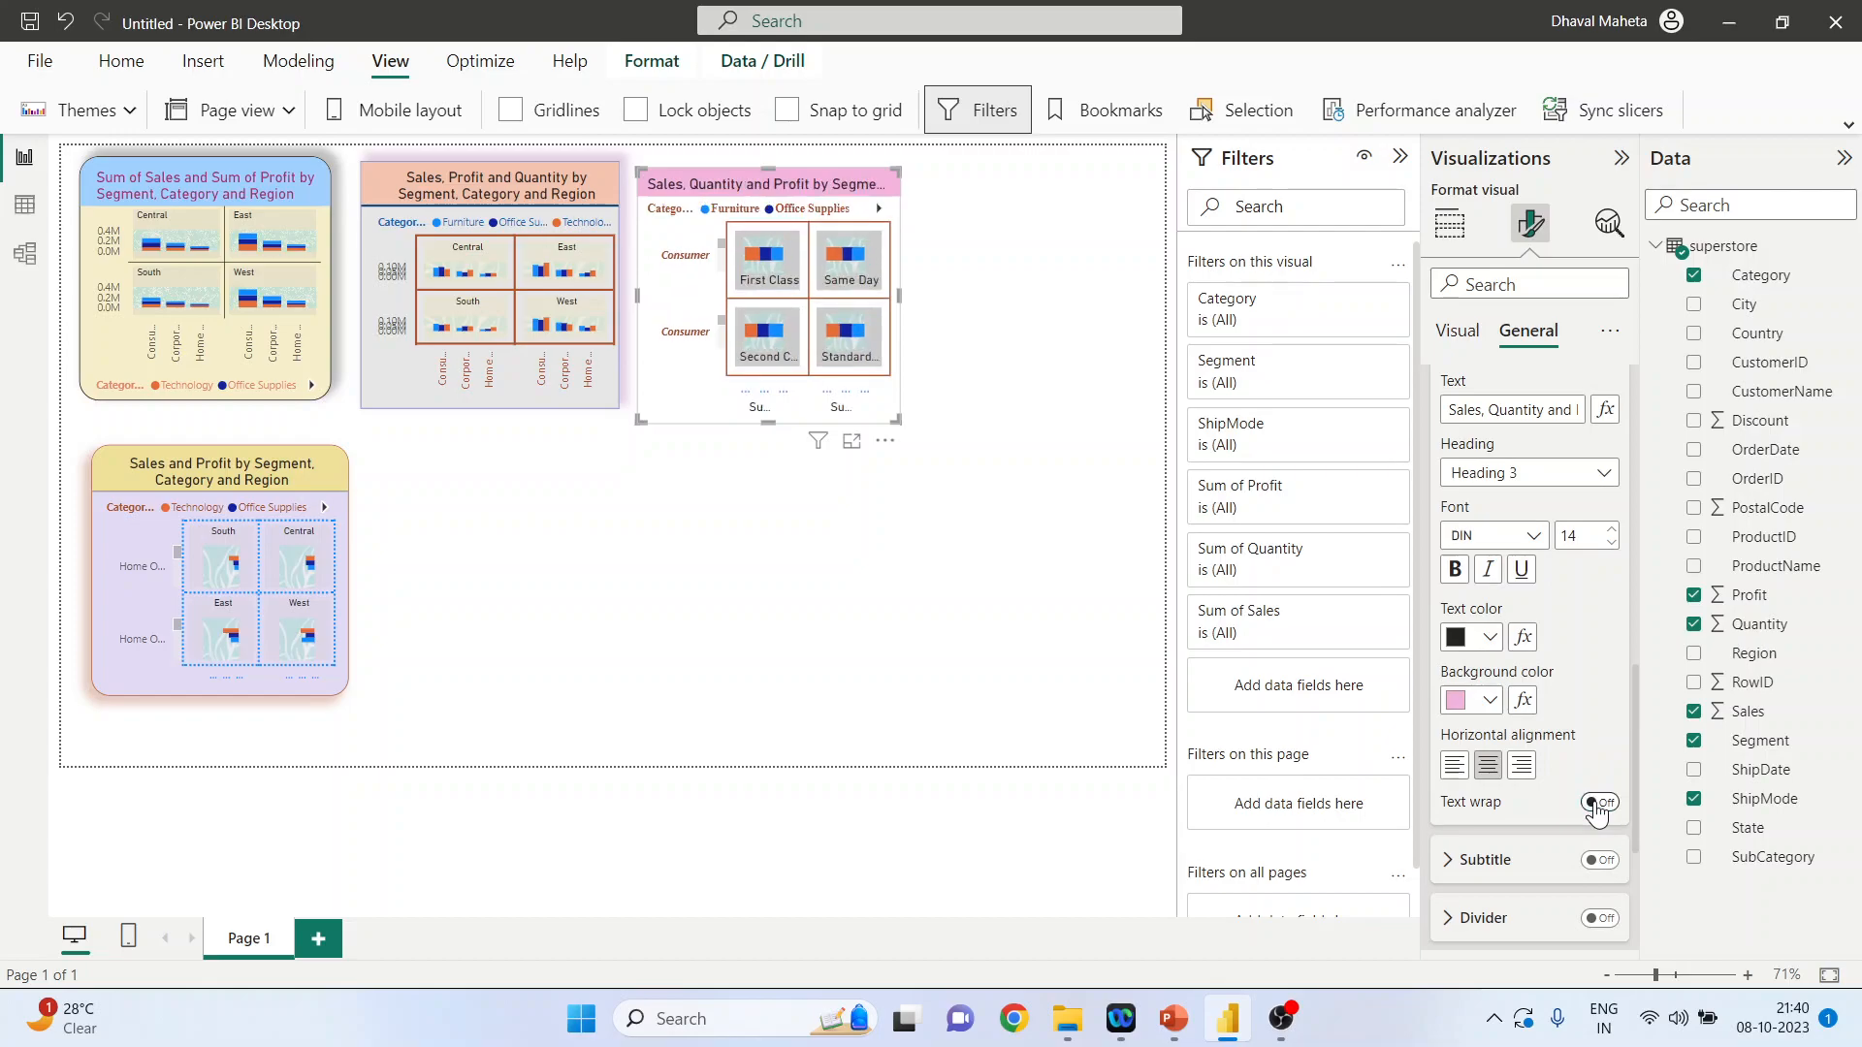
pyautogui.click(1595, 805)
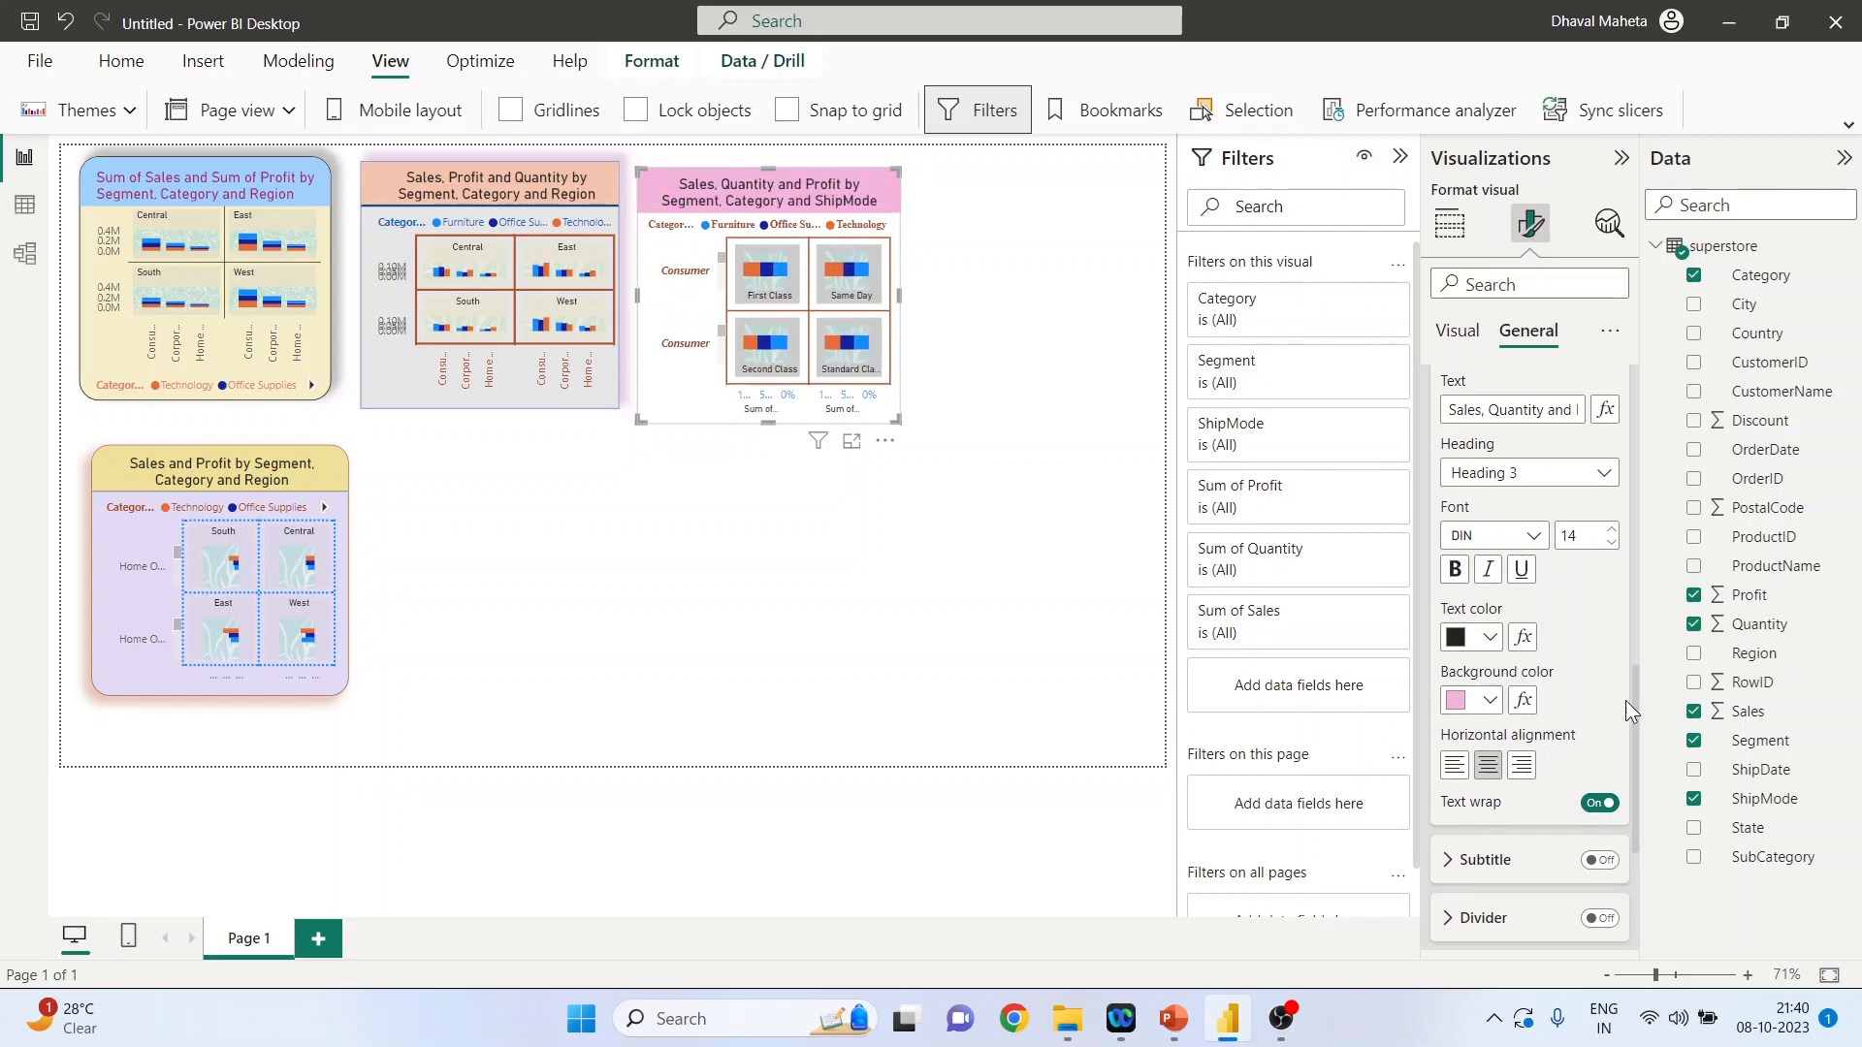
pyautogui.scroll(-3, 1637, 701)
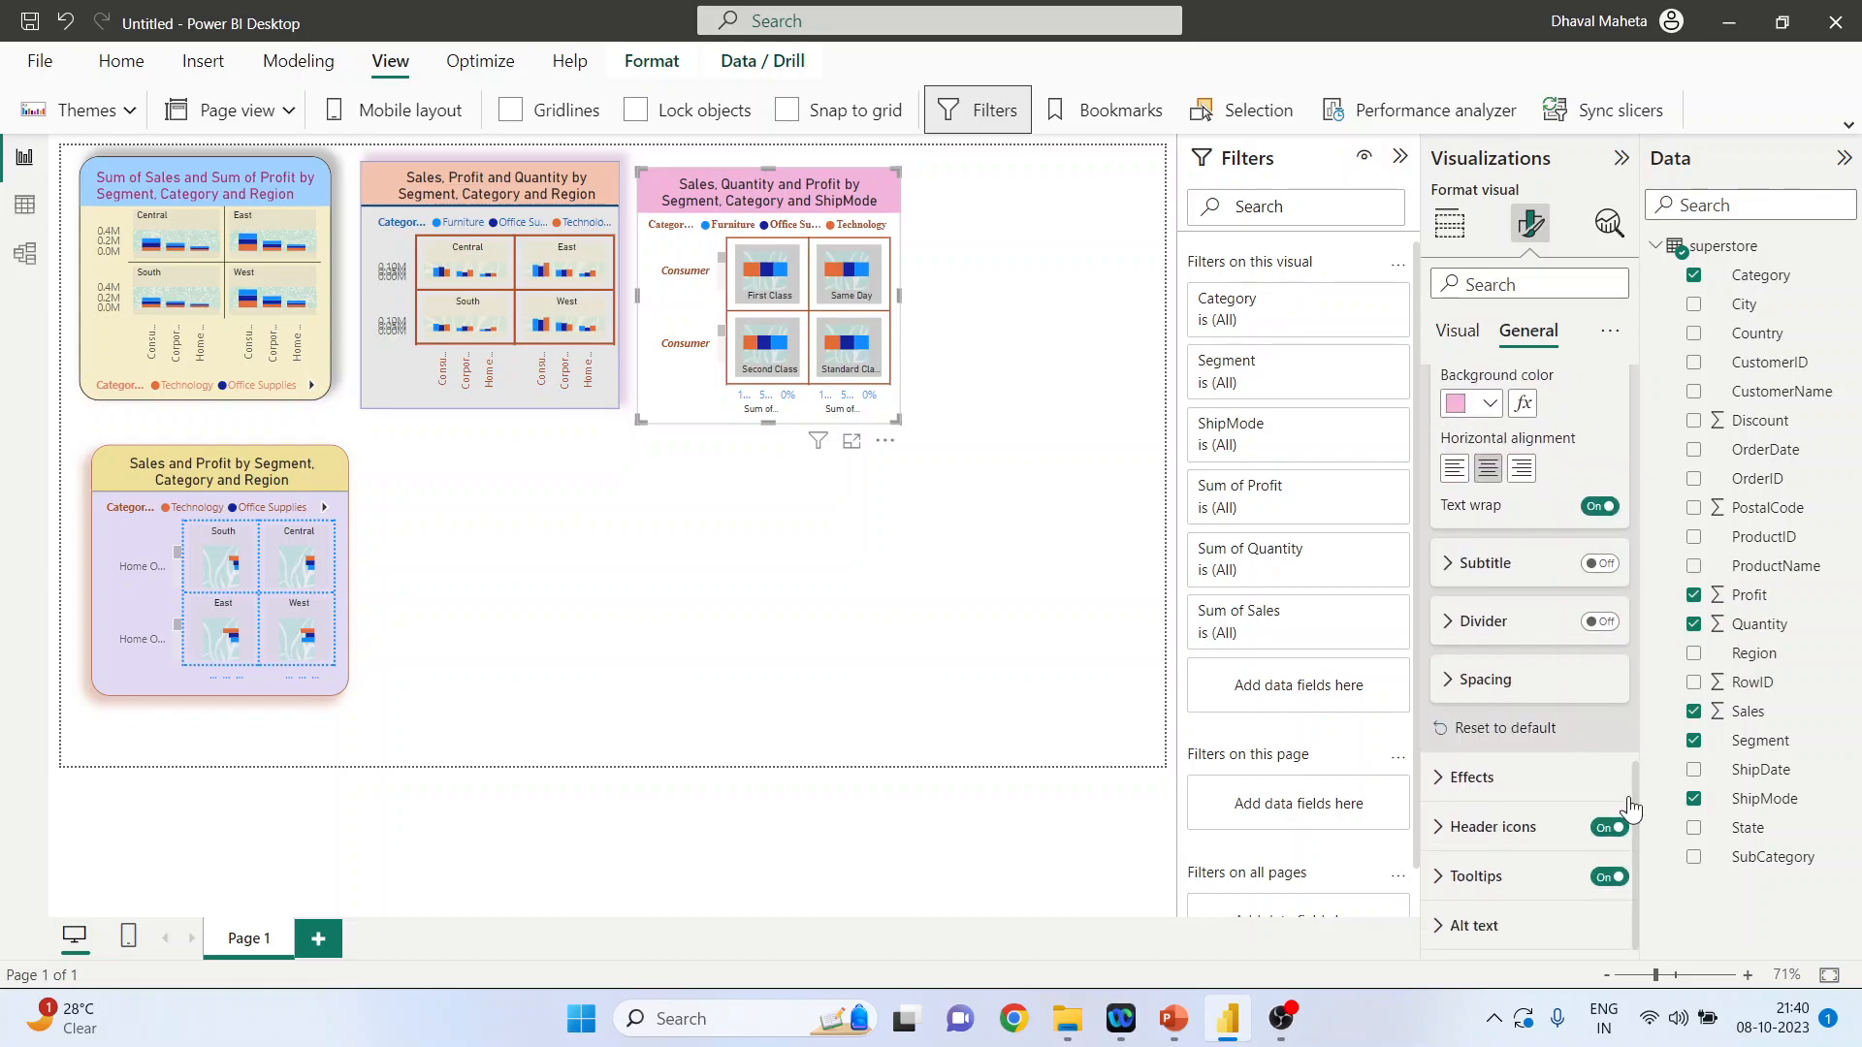
pyautogui.click(1452, 573)
pyautogui.click(1452, 573)
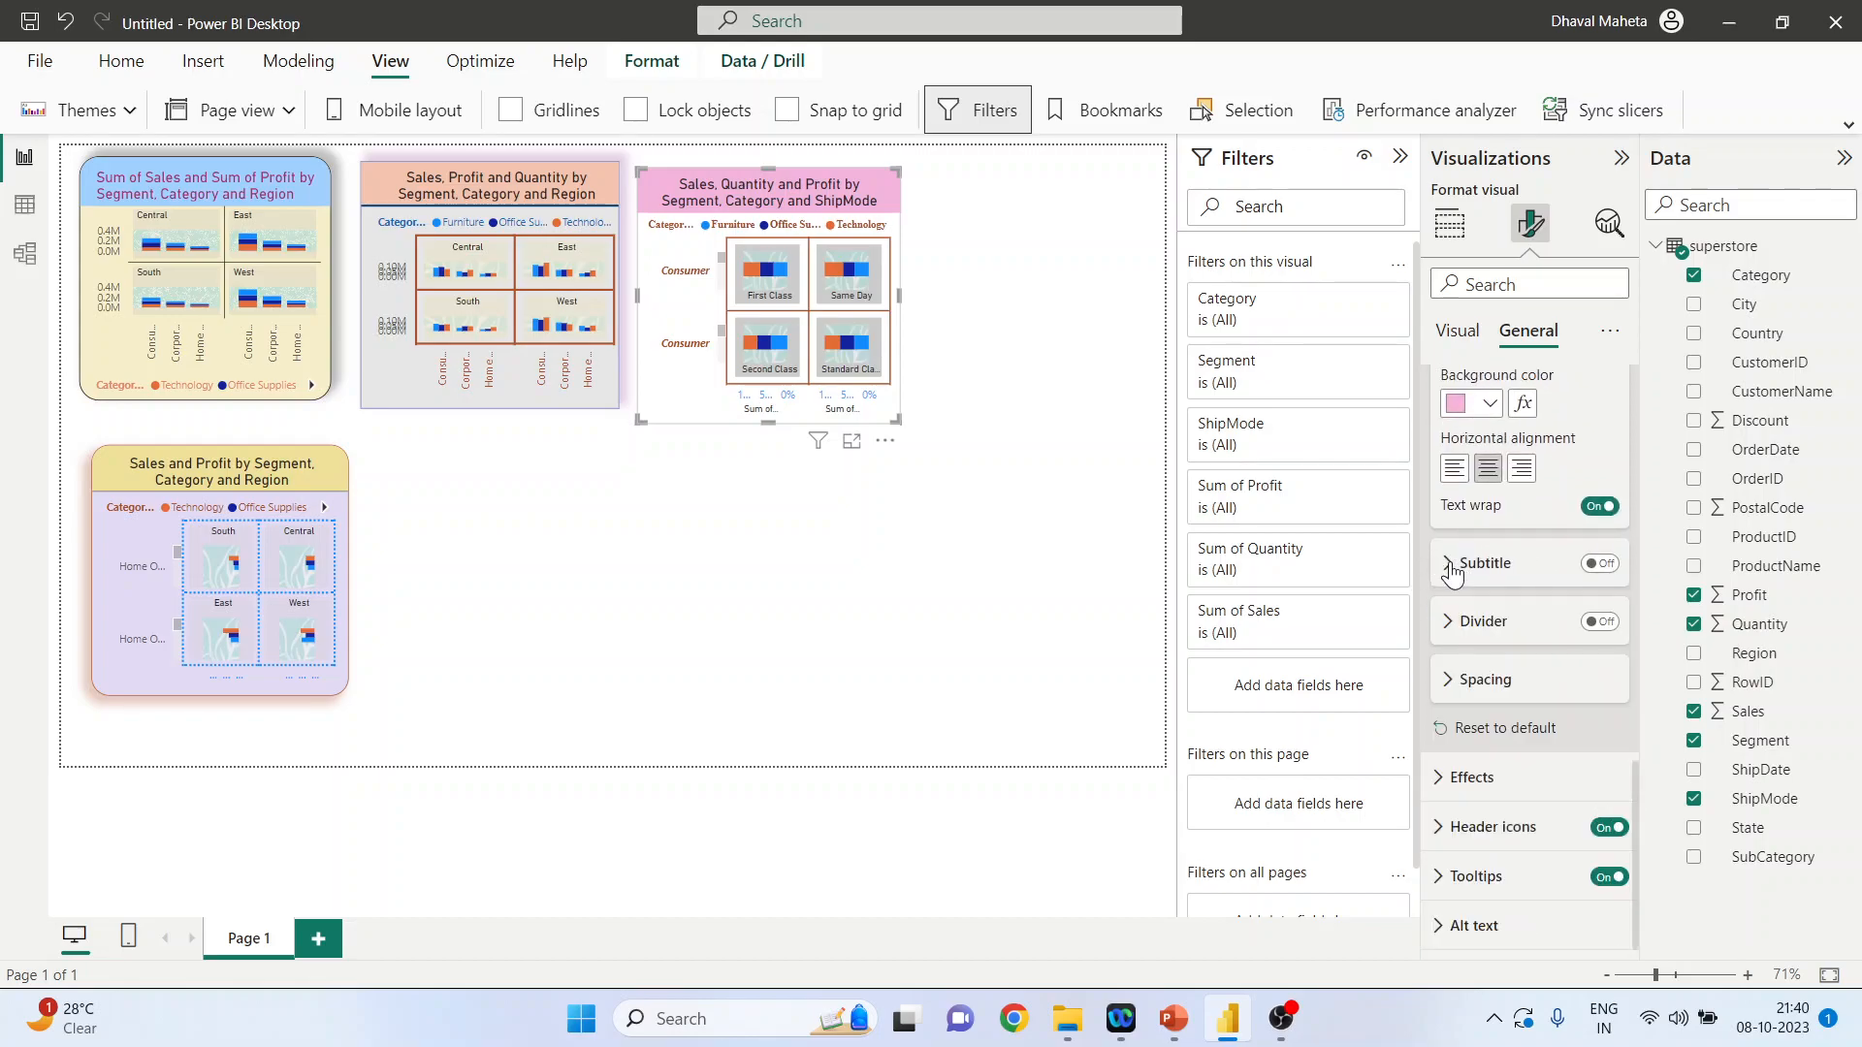
# Turn on the title divider and colour it Black, 10% lighter
pyautogui.click(1449, 629)
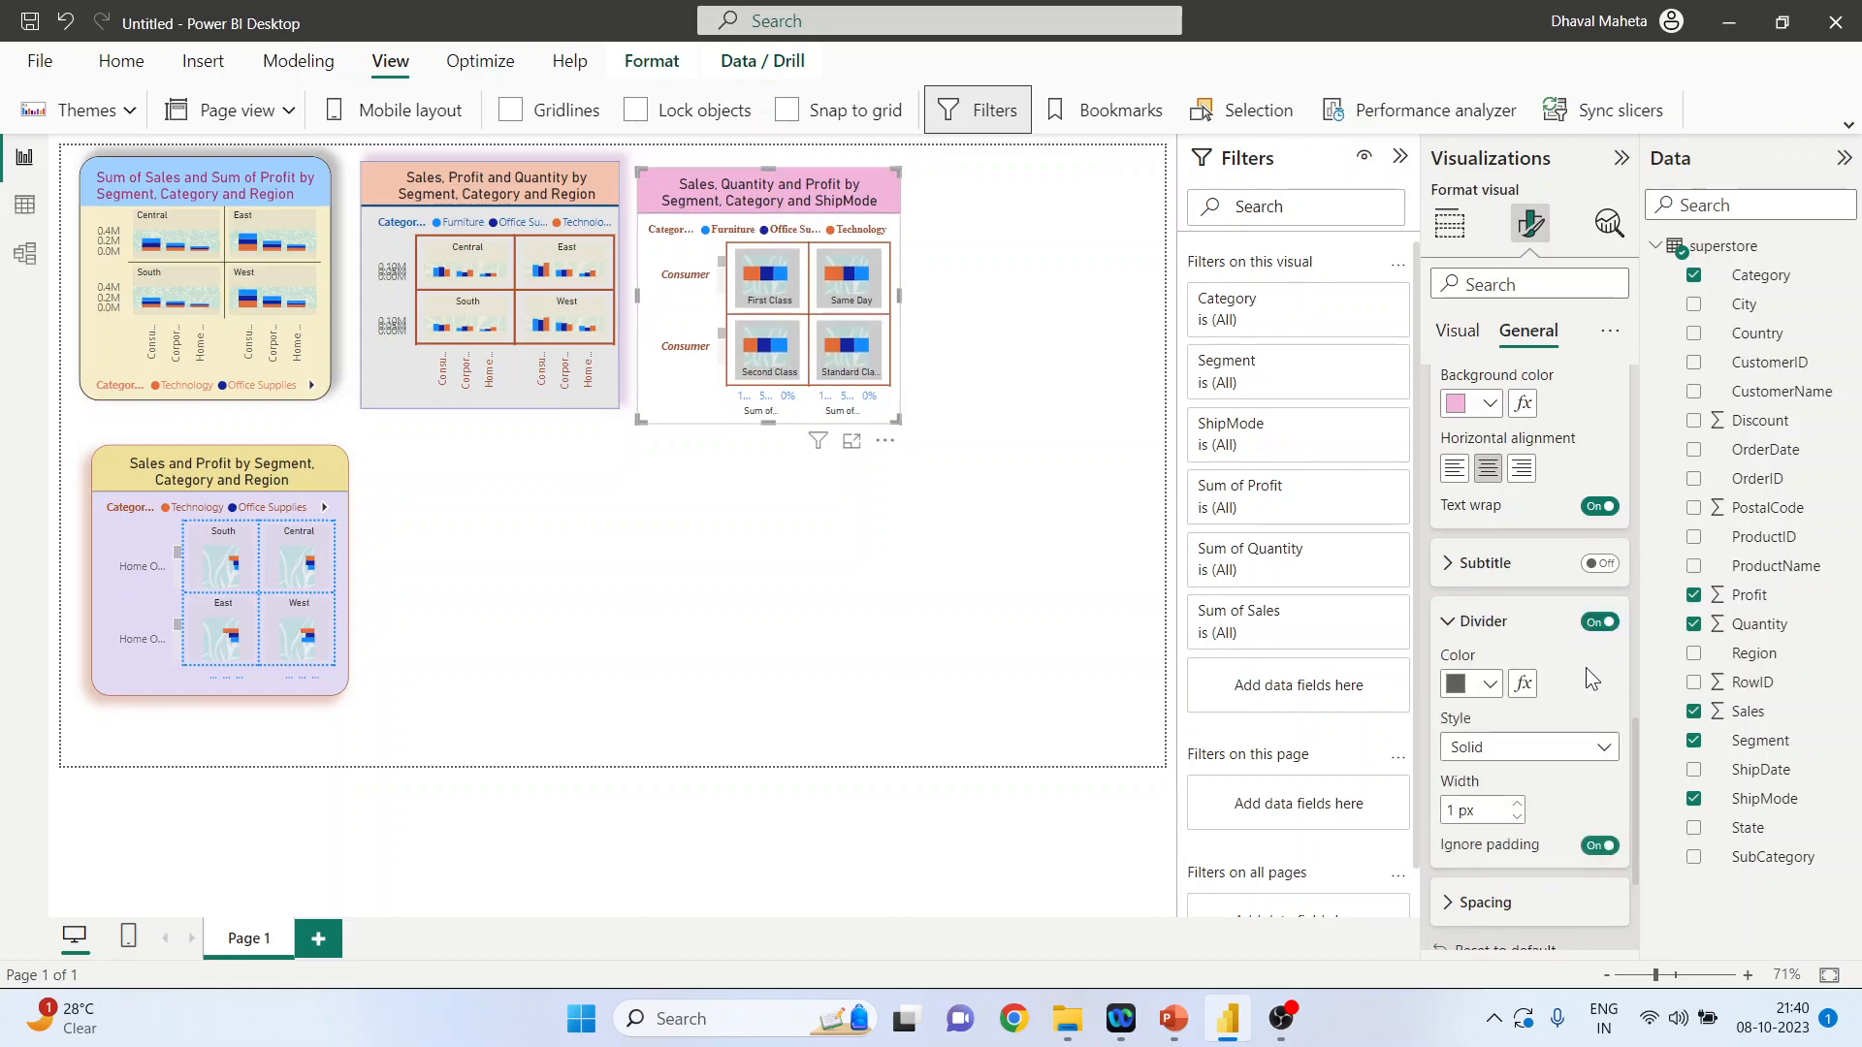
pyautogui.click(1491, 685)
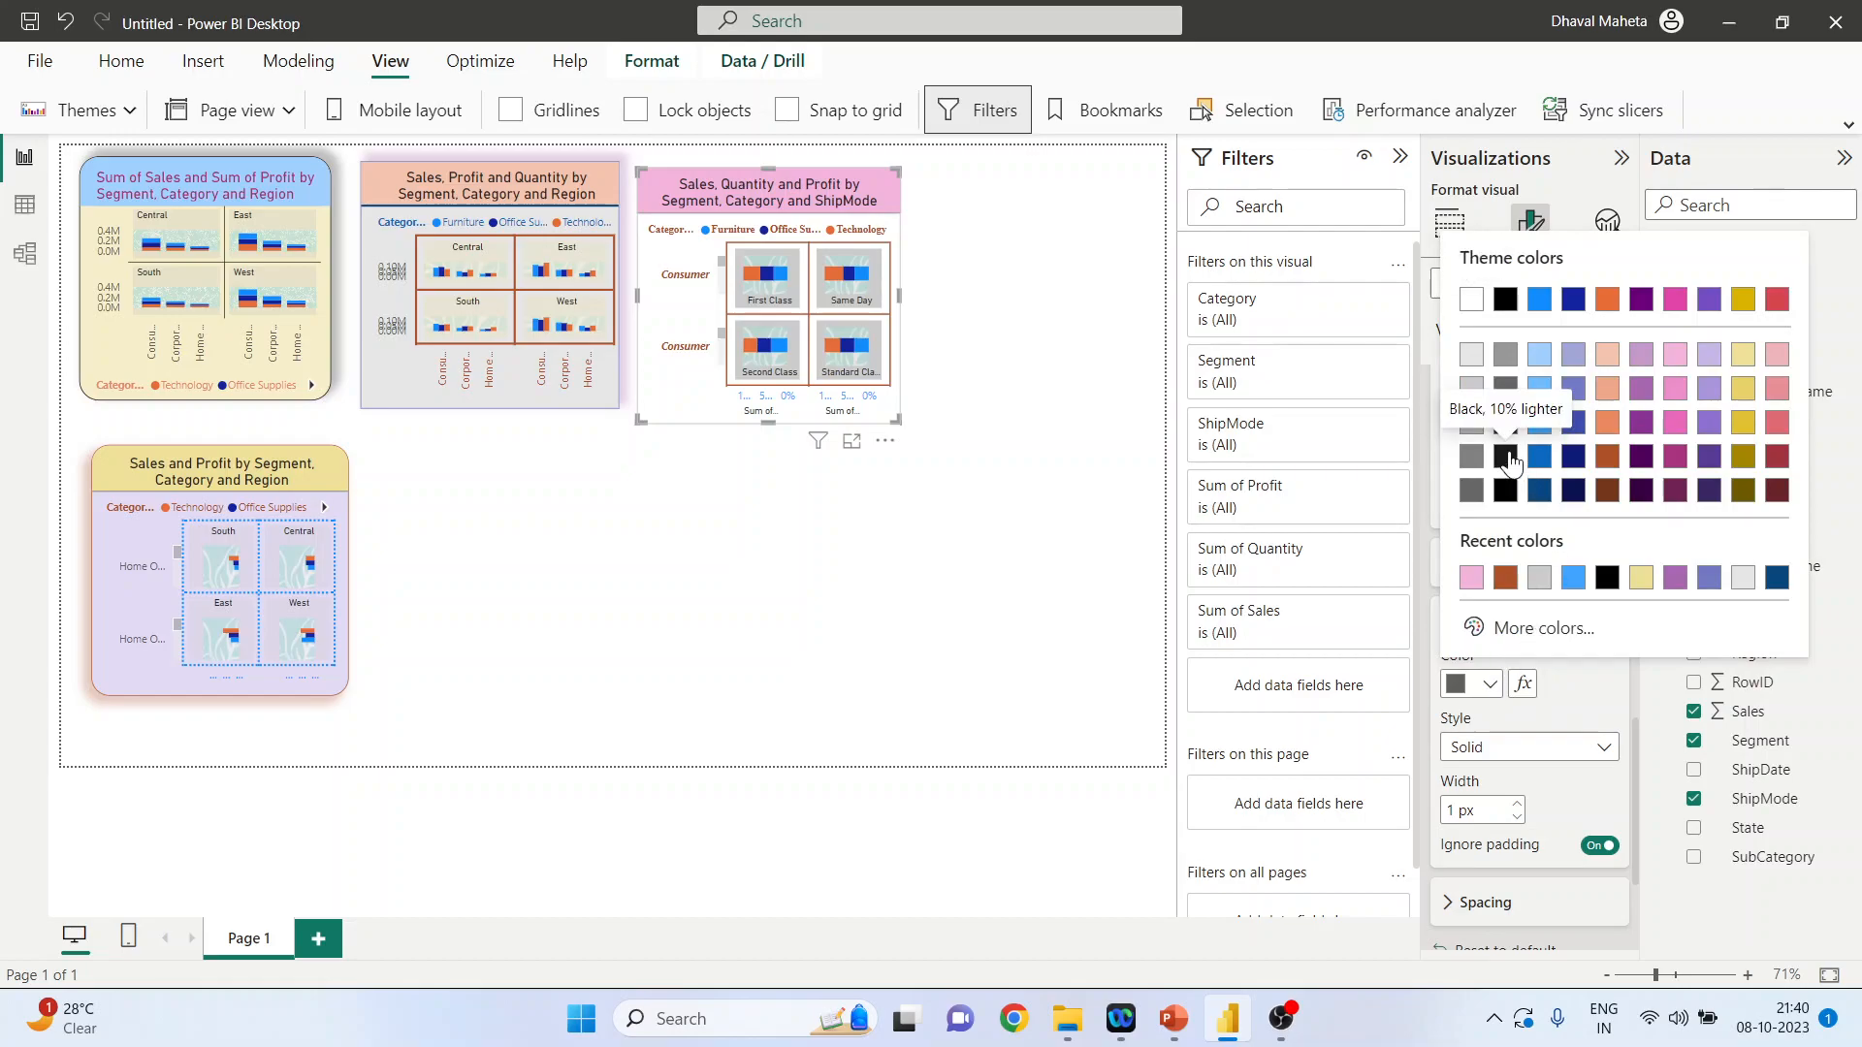
pyautogui.click(1510, 457)
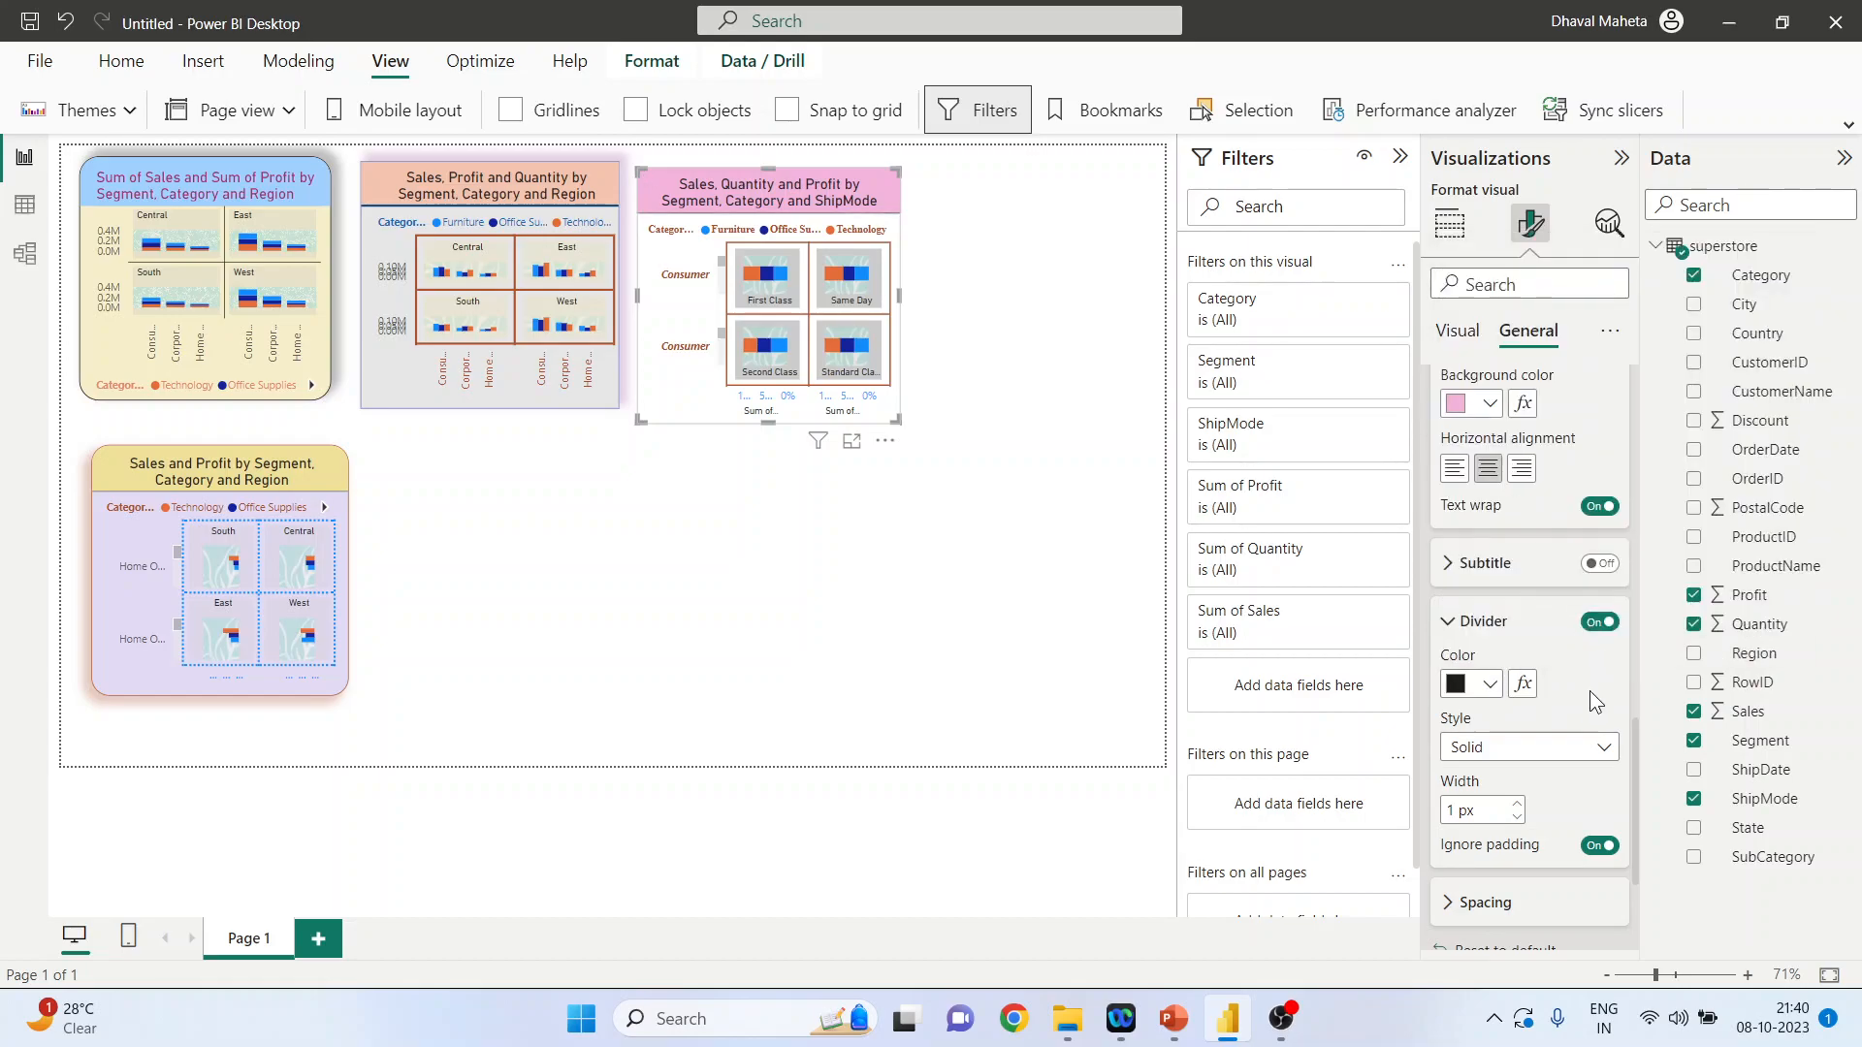
# Set the title divider's width to 2 px and its style to Dashed
pyautogui.click(1517, 804)
pyautogui.click(1517, 804)
pyautogui.click(1517, 804)
pyautogui.click(1517, 804)
pyautogui.click(1517, 817)
pyautogui.click(1517, 816)
pyautogui.click(1517, 816)
pyautogui.click(1602, 753)
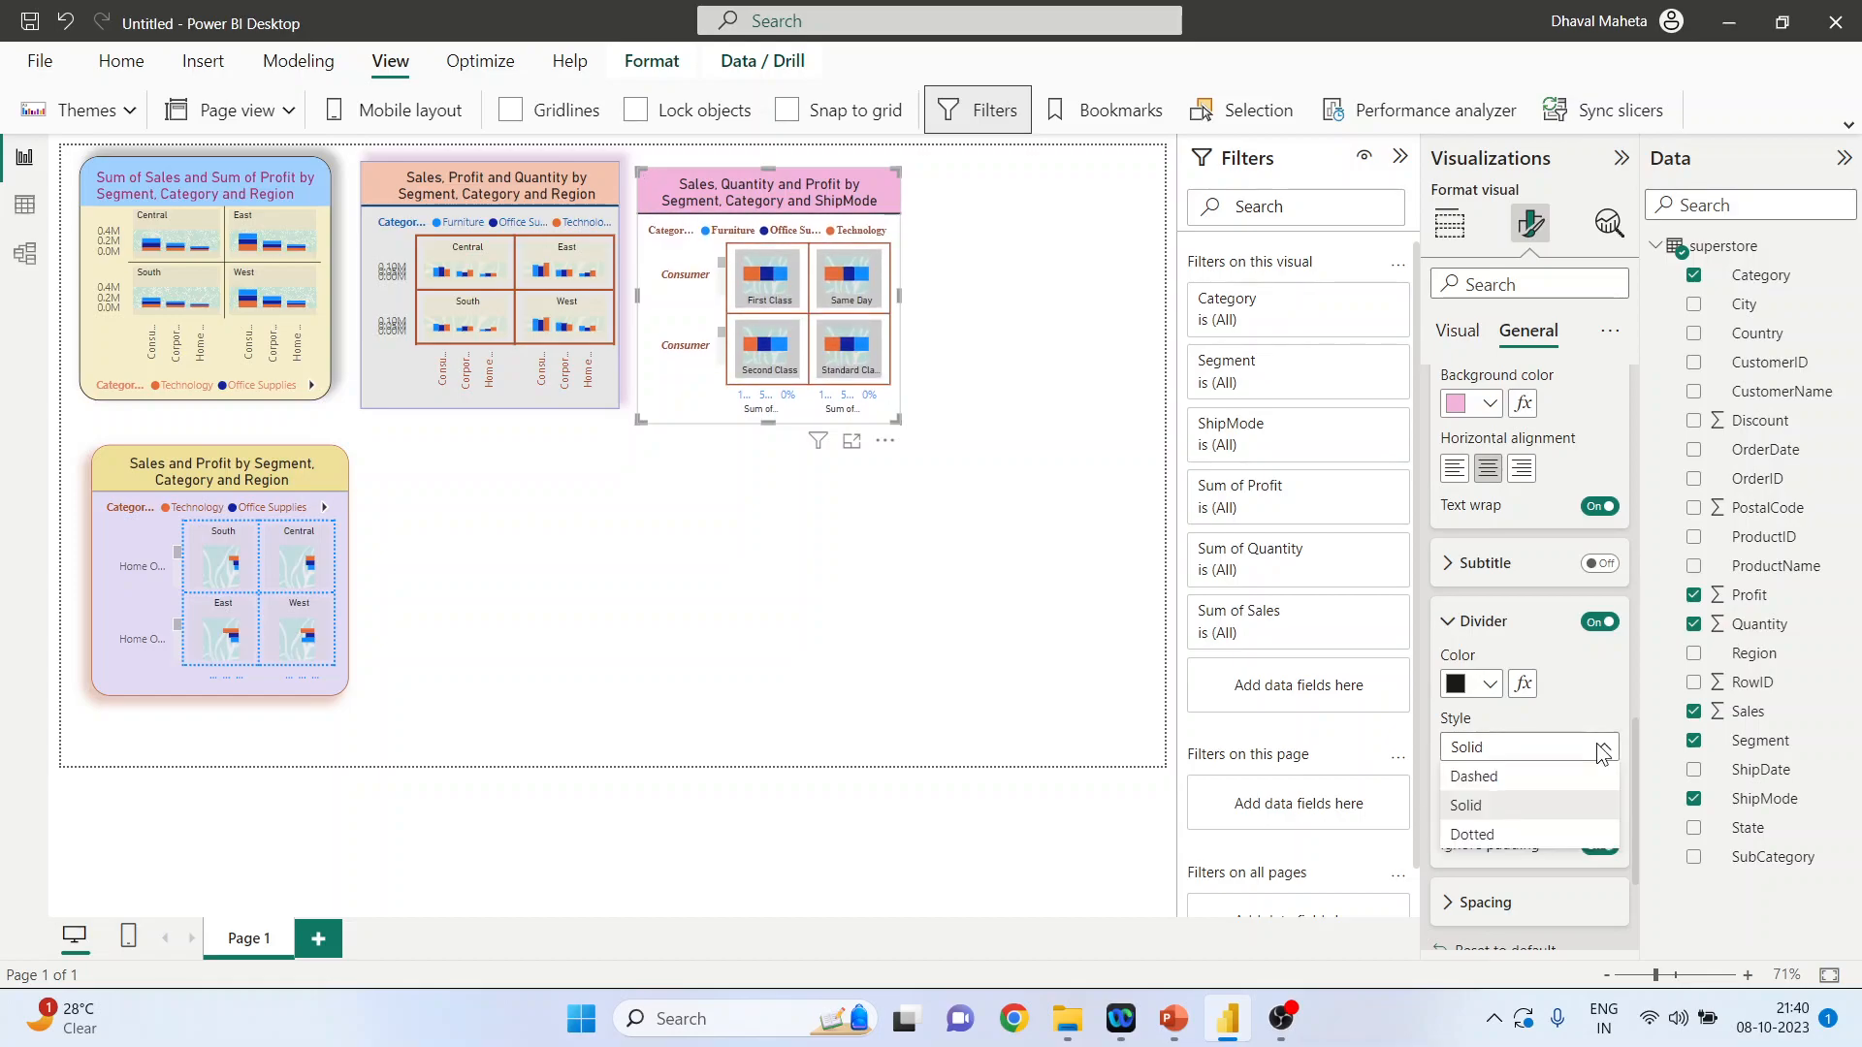
pyautogui.click(1568, 770)
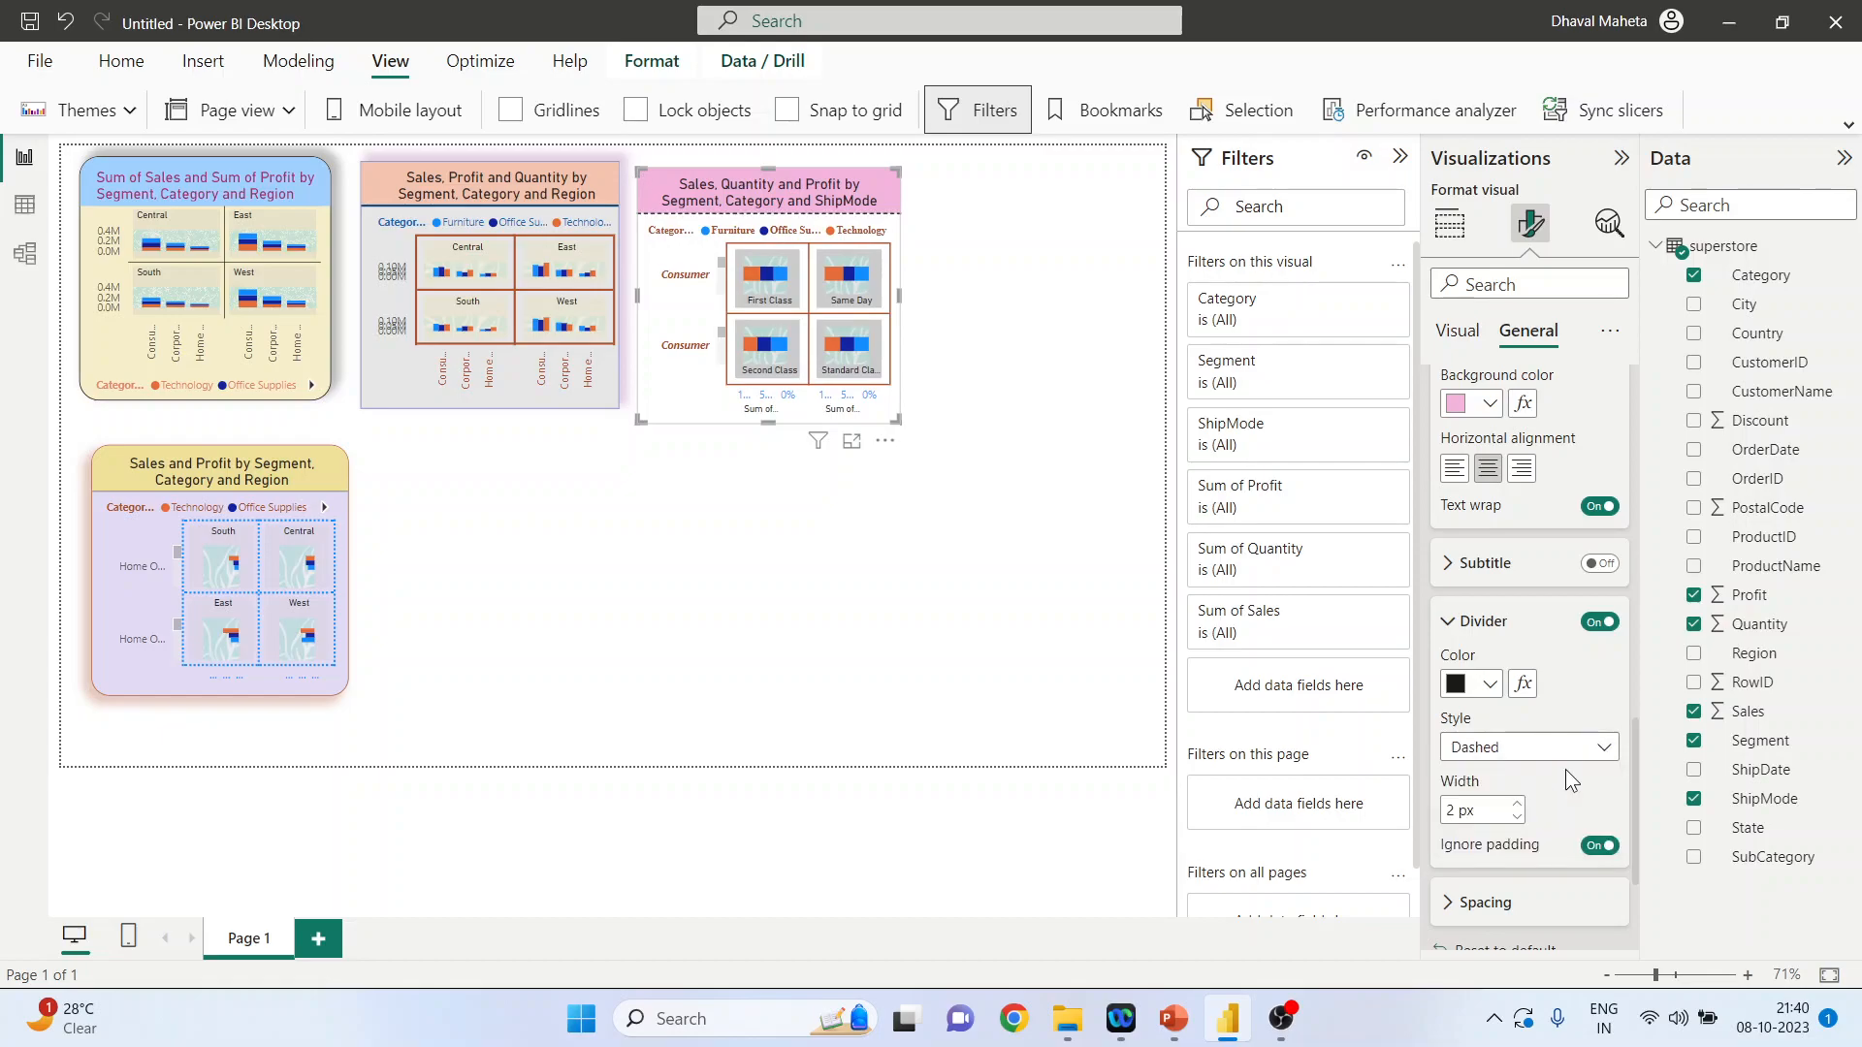
# Set the title's vertical spacing to 6 px
pyautogui.scroll(-3, 1566, 770)
pyautogui.click(1449, 681)
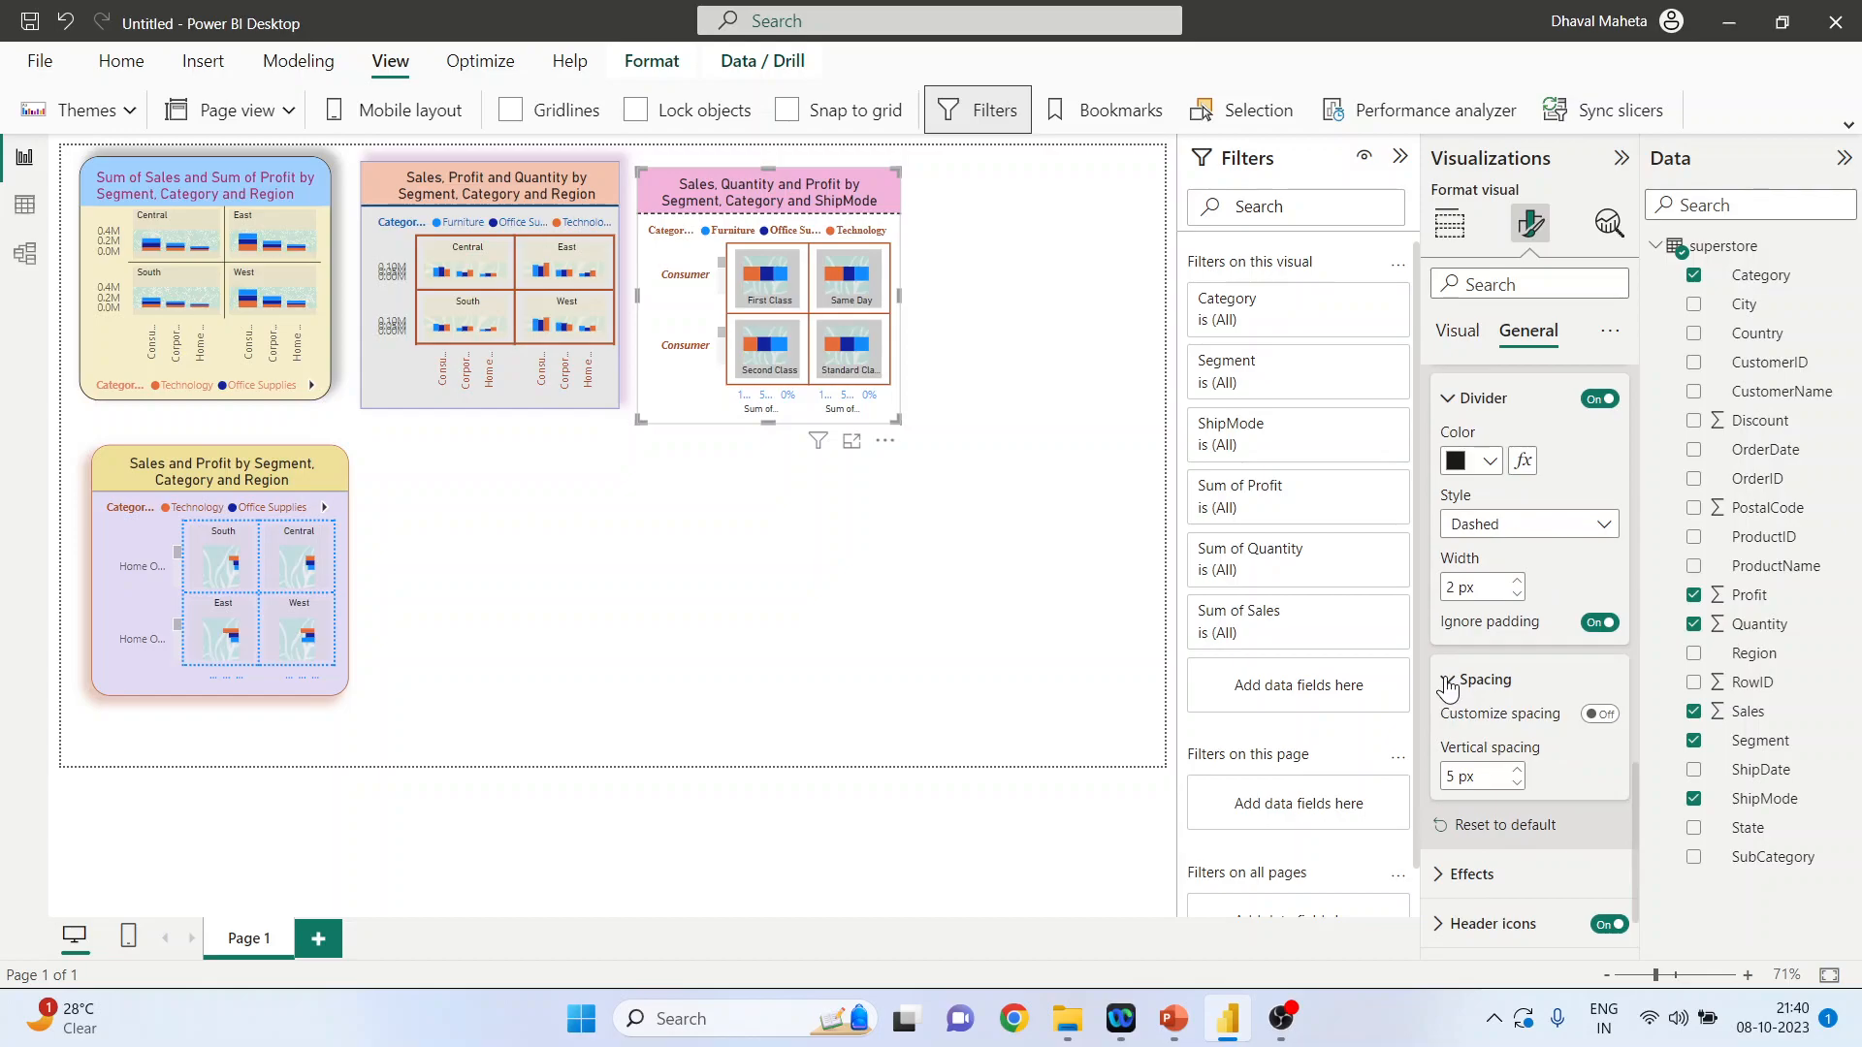
pyautogui.click(1517, 772)
pyautogui.click(1516, 771)
pyautogui.click(1517, 771)
pyautogui.click(1517, 772)
pyautogui.click(1517, 771)
pyautogui.click(1518, 785)
pyautogui.click(1518, 786)
pyautogui.click(1518, 785)
pyautogui.click(1518, 785)
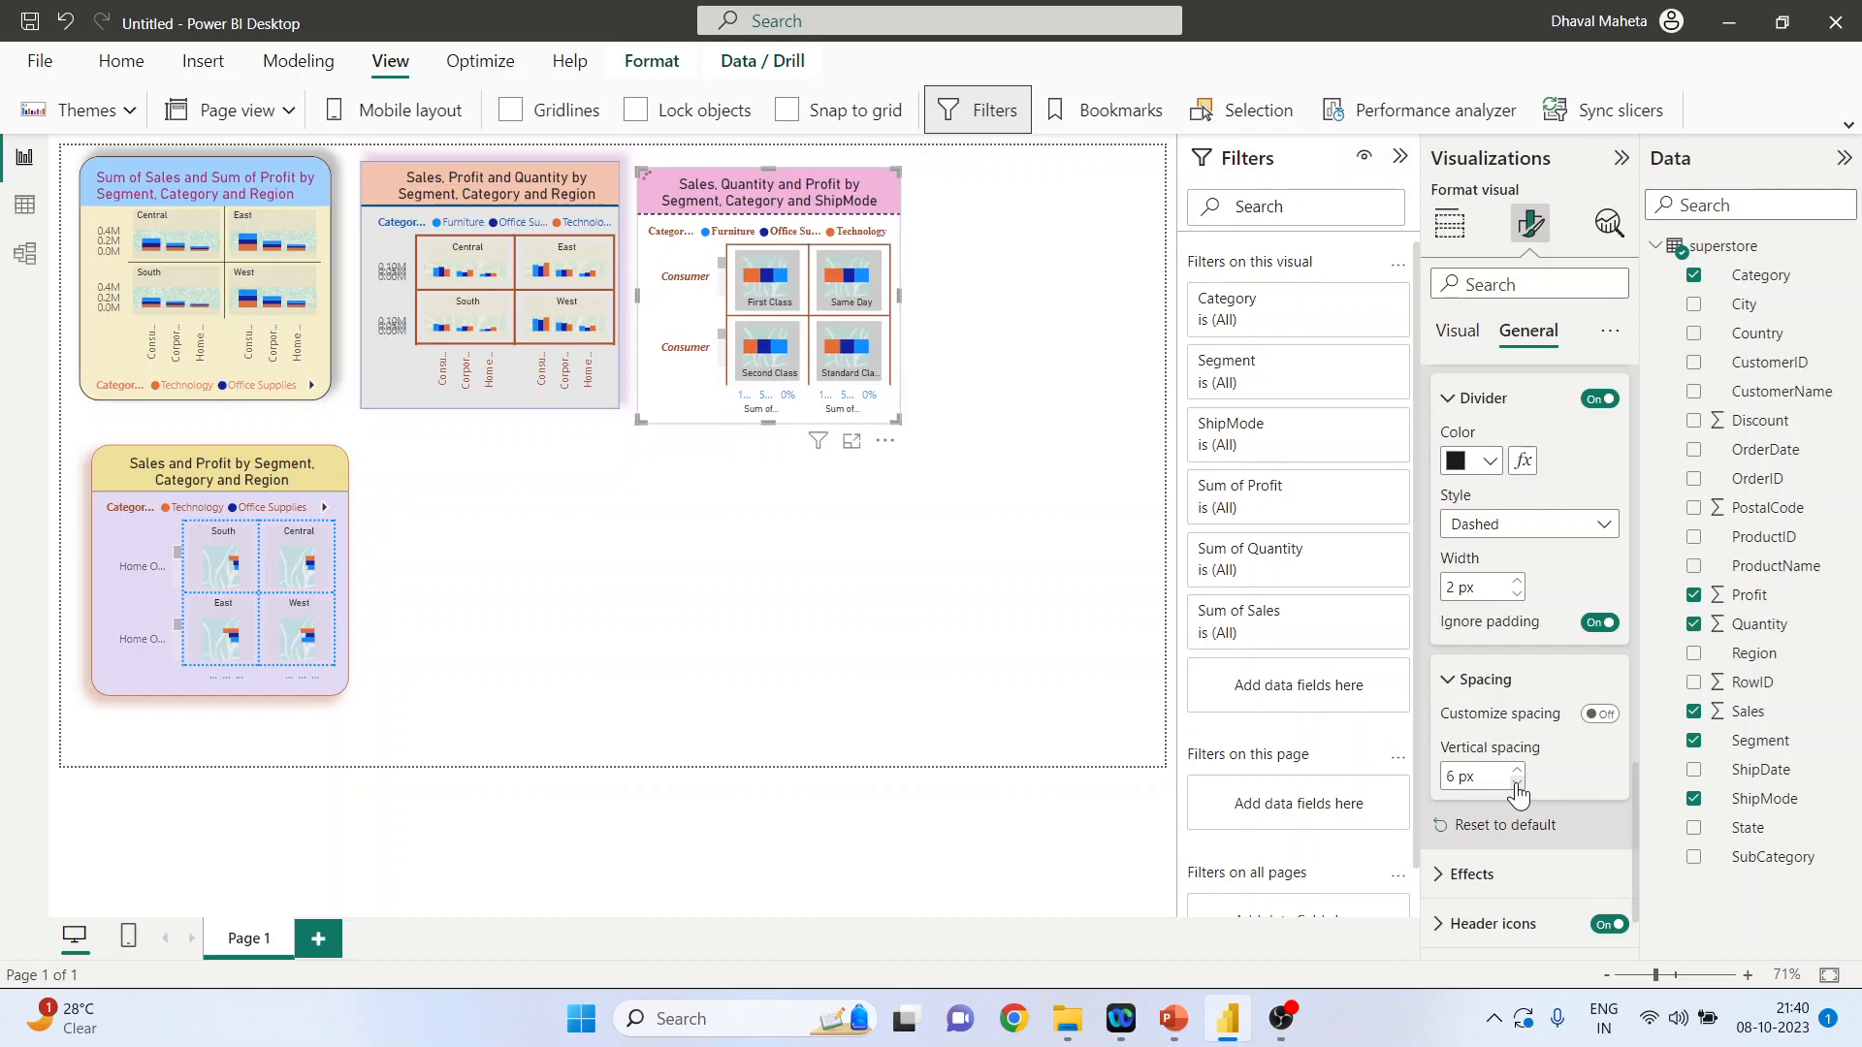
pyautogui.click(1449, 681)
# Set the chart's background effect to color #f5c4af (Theme color 3, 60% lighter) with 63% transparency
pyautogui.click(1463, 777)
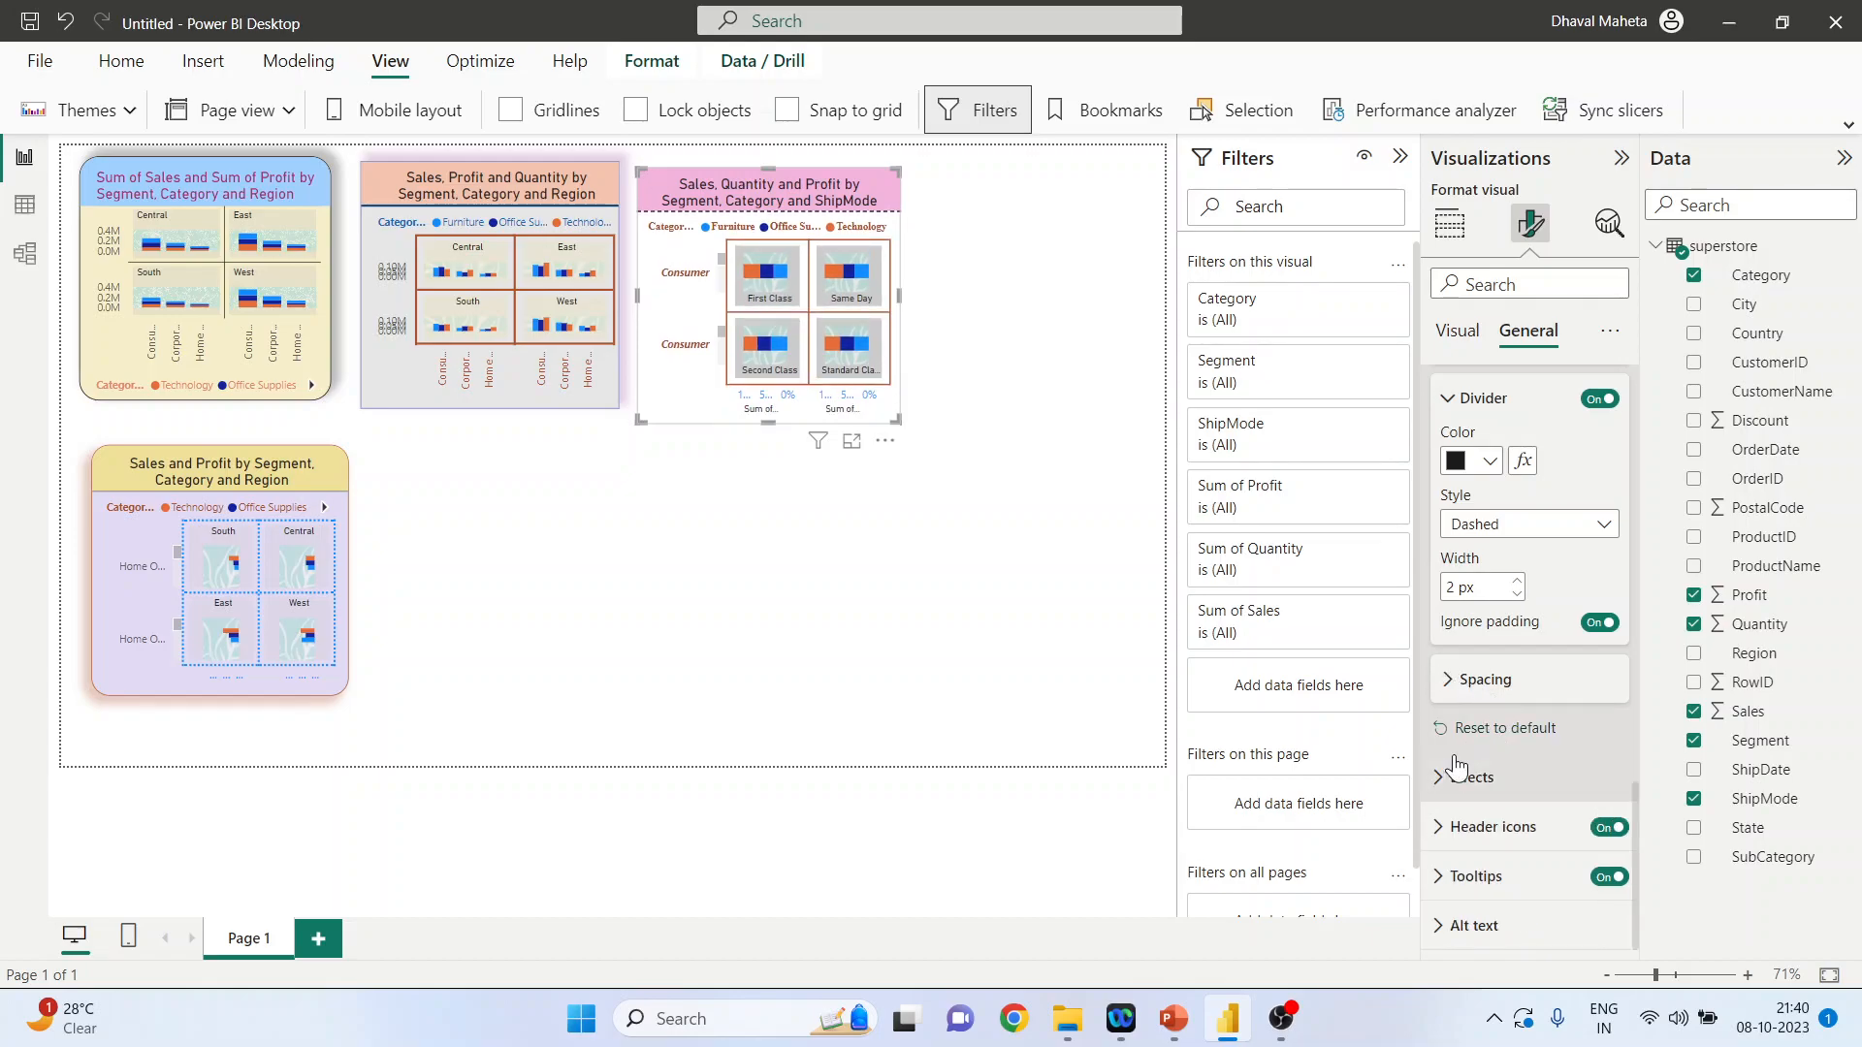
pyautogui.scroll(-3, 1509, 774)
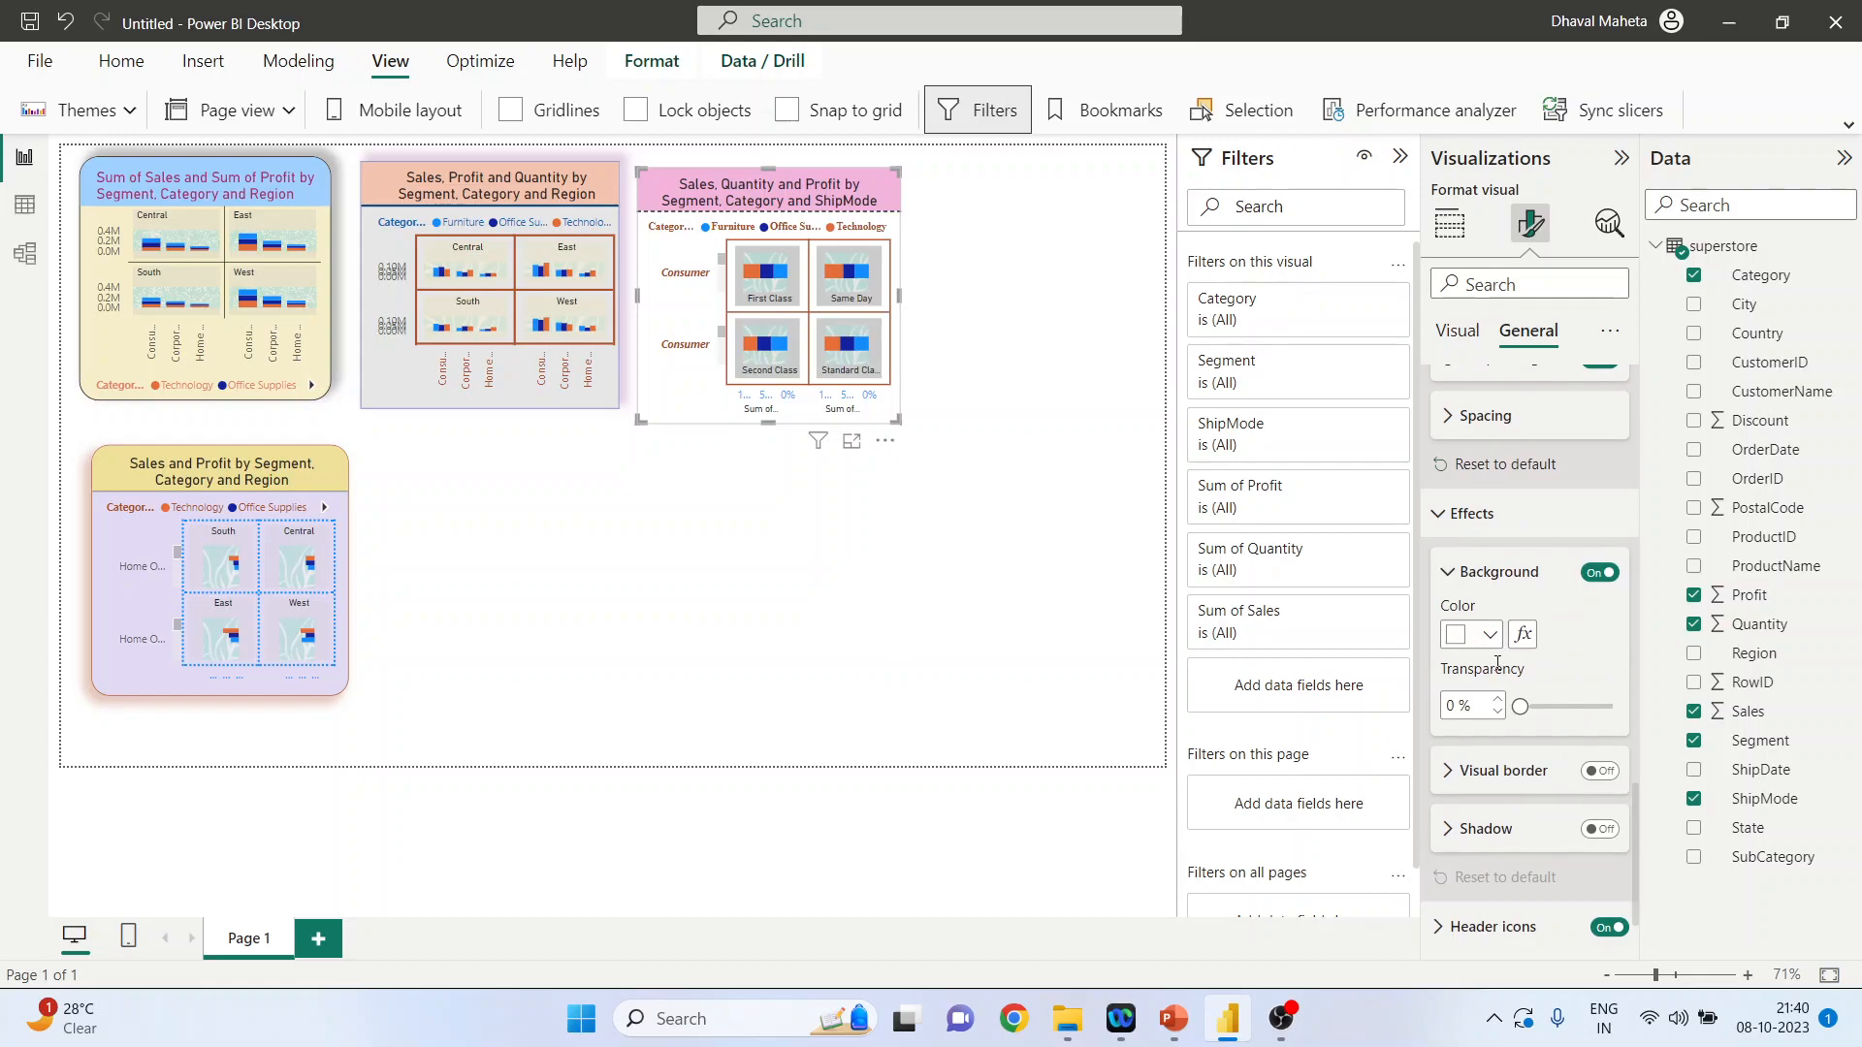
pyautogui.click(1491, 638)
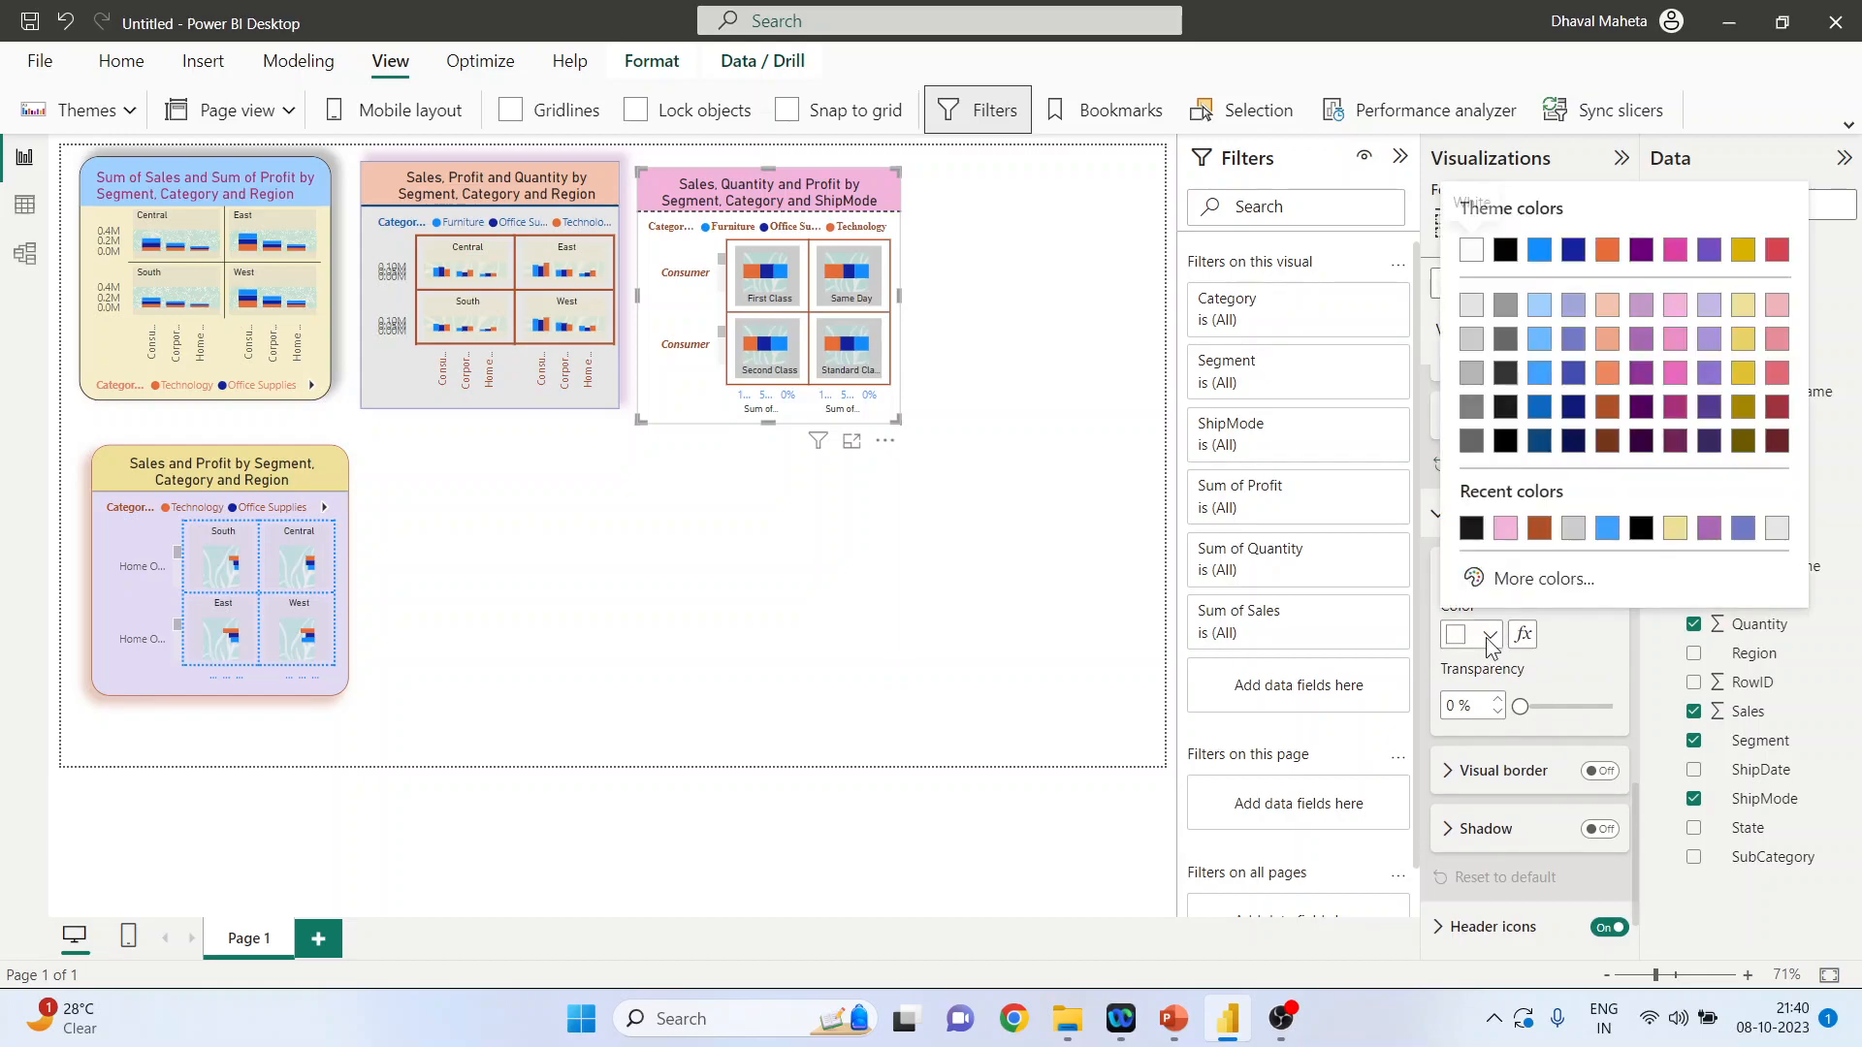
pyautogui.click(1573, 528)
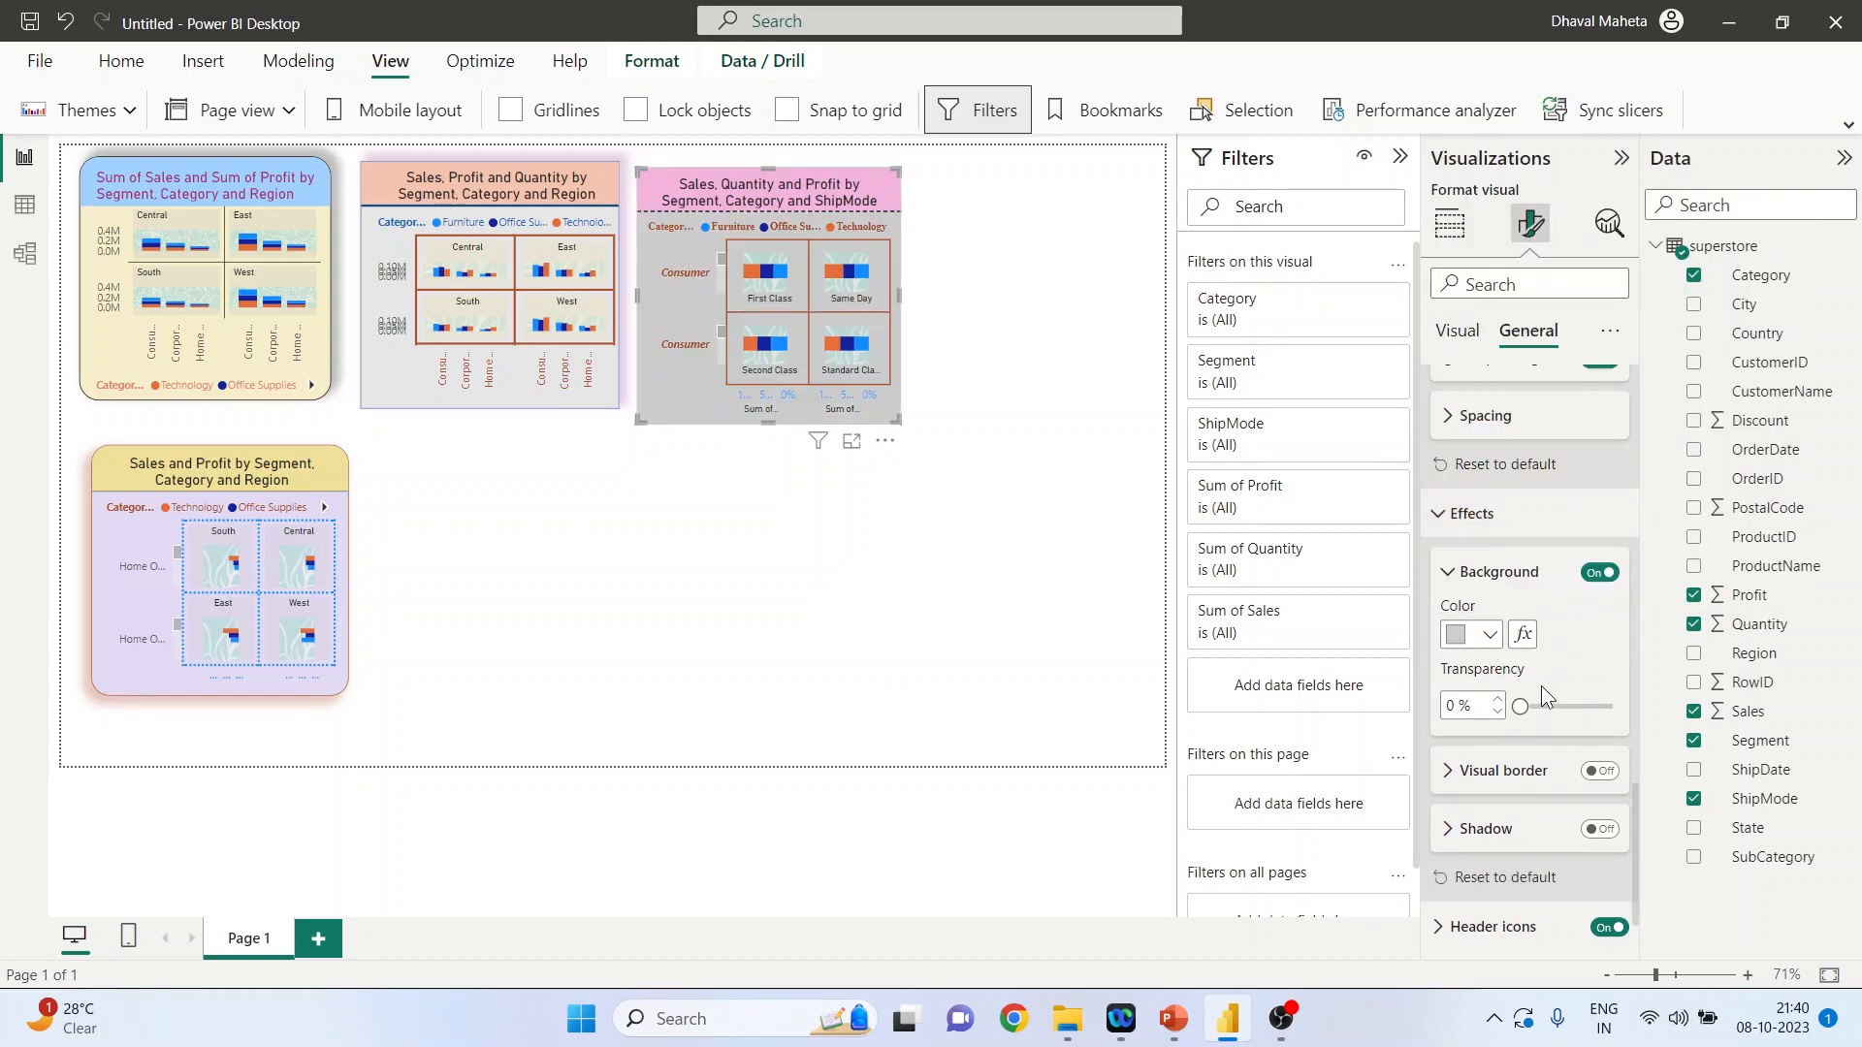
pyautogui.click(1491, 636)
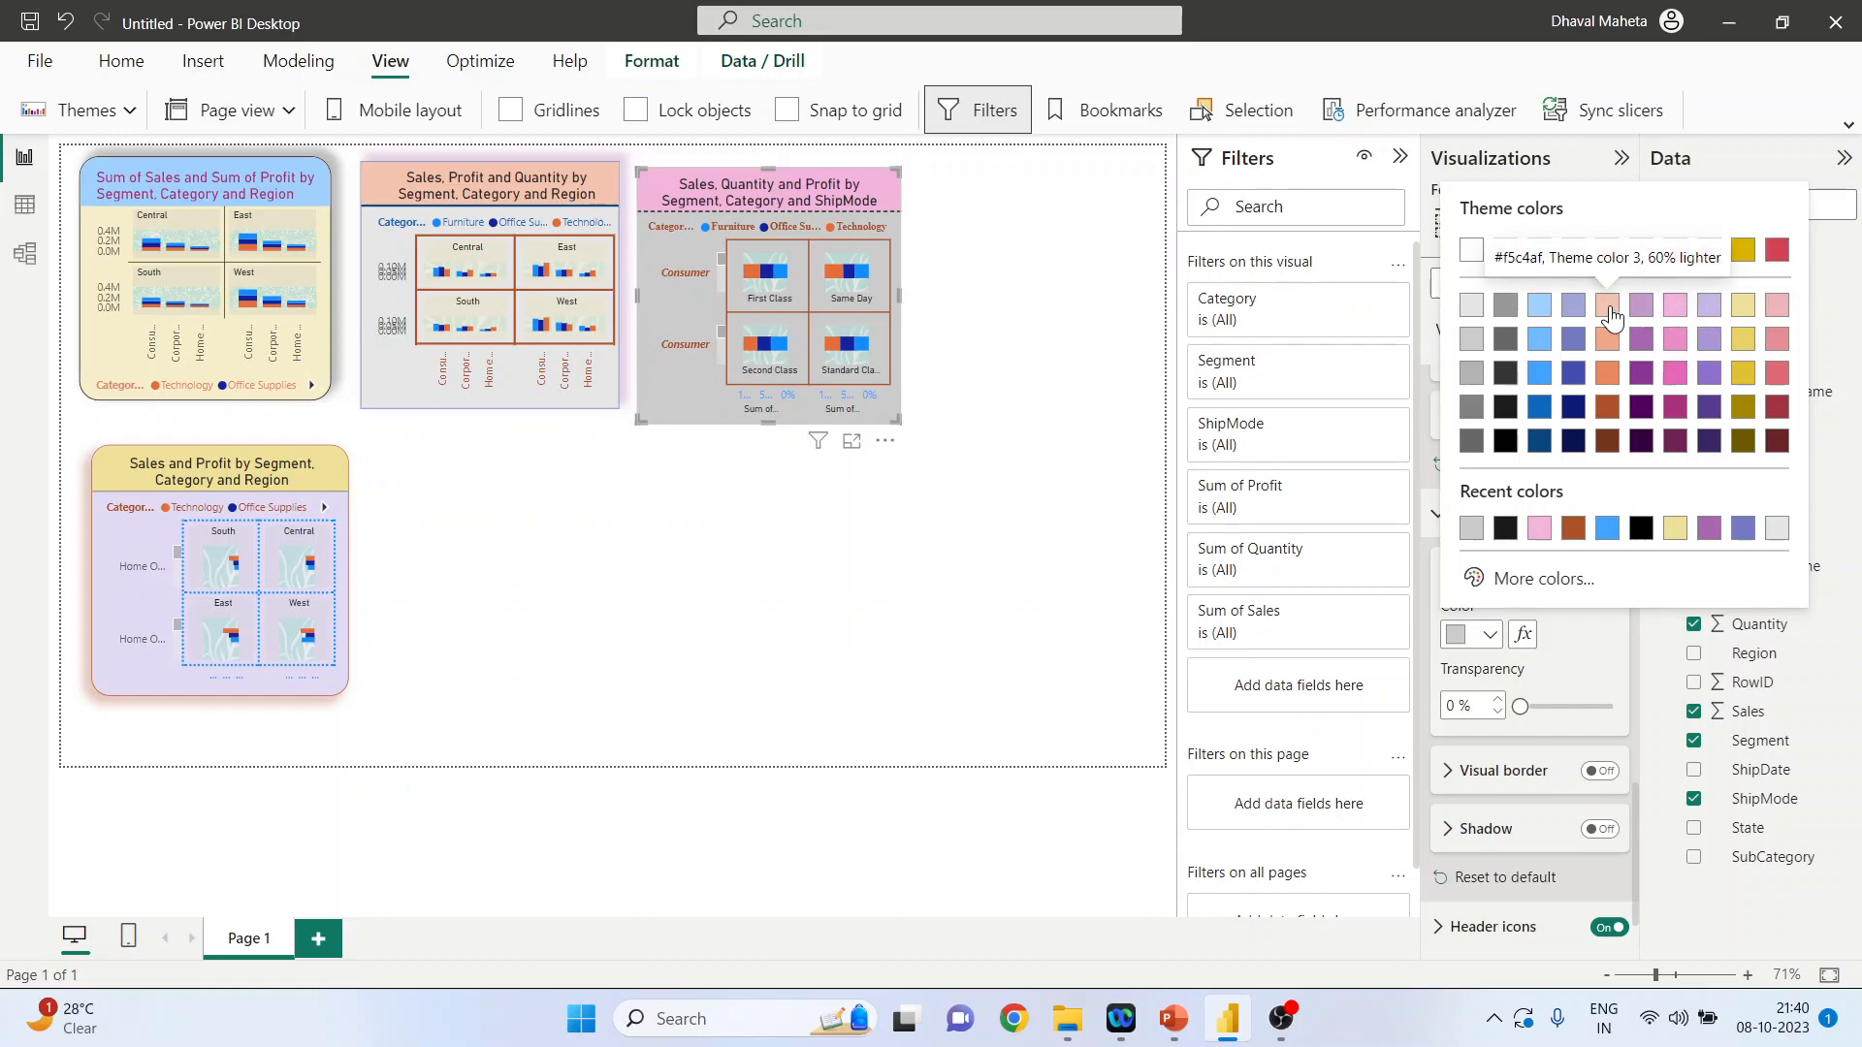
pyautogui.click(1608, 308)
pyautogui.moveTo(1521, 705); pyautogui.dragTo(1578, 706)
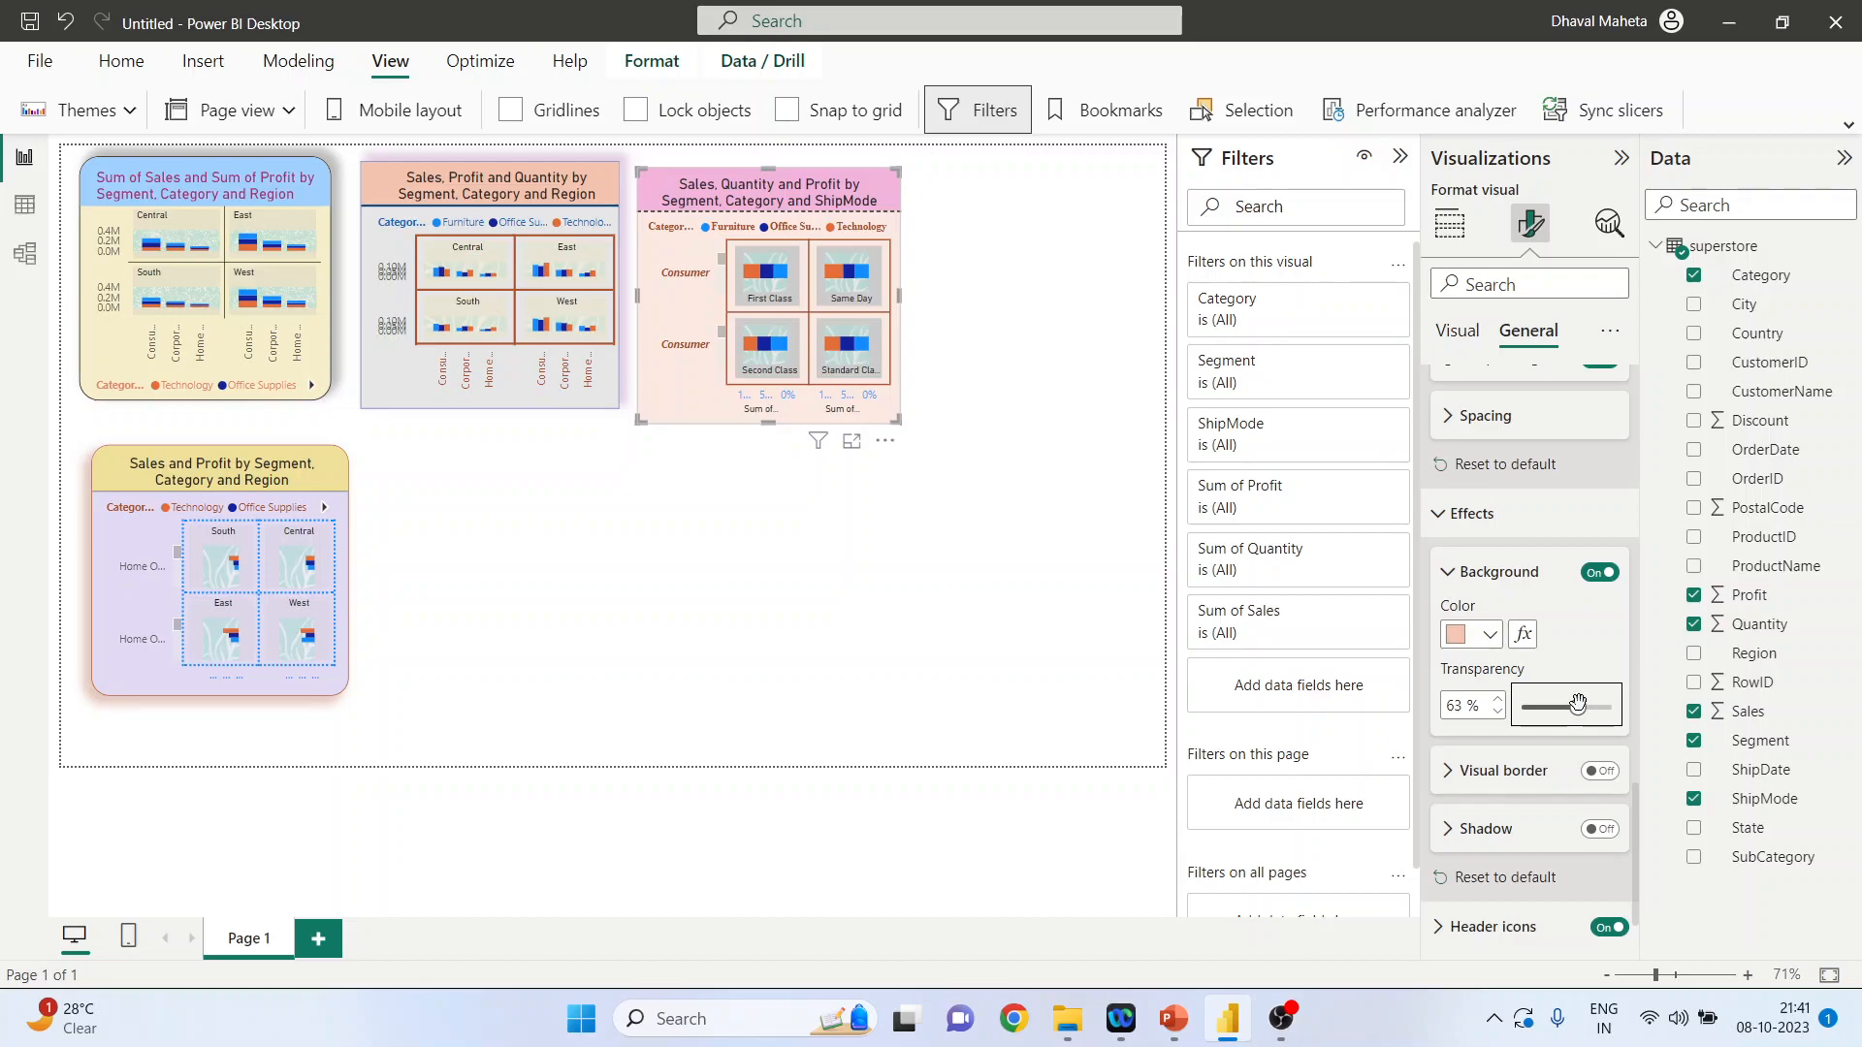
# Turn on the chart's visual border
pyautogui.click(1452, 782)
pyautogui.scroll(-3, 1455, 776)
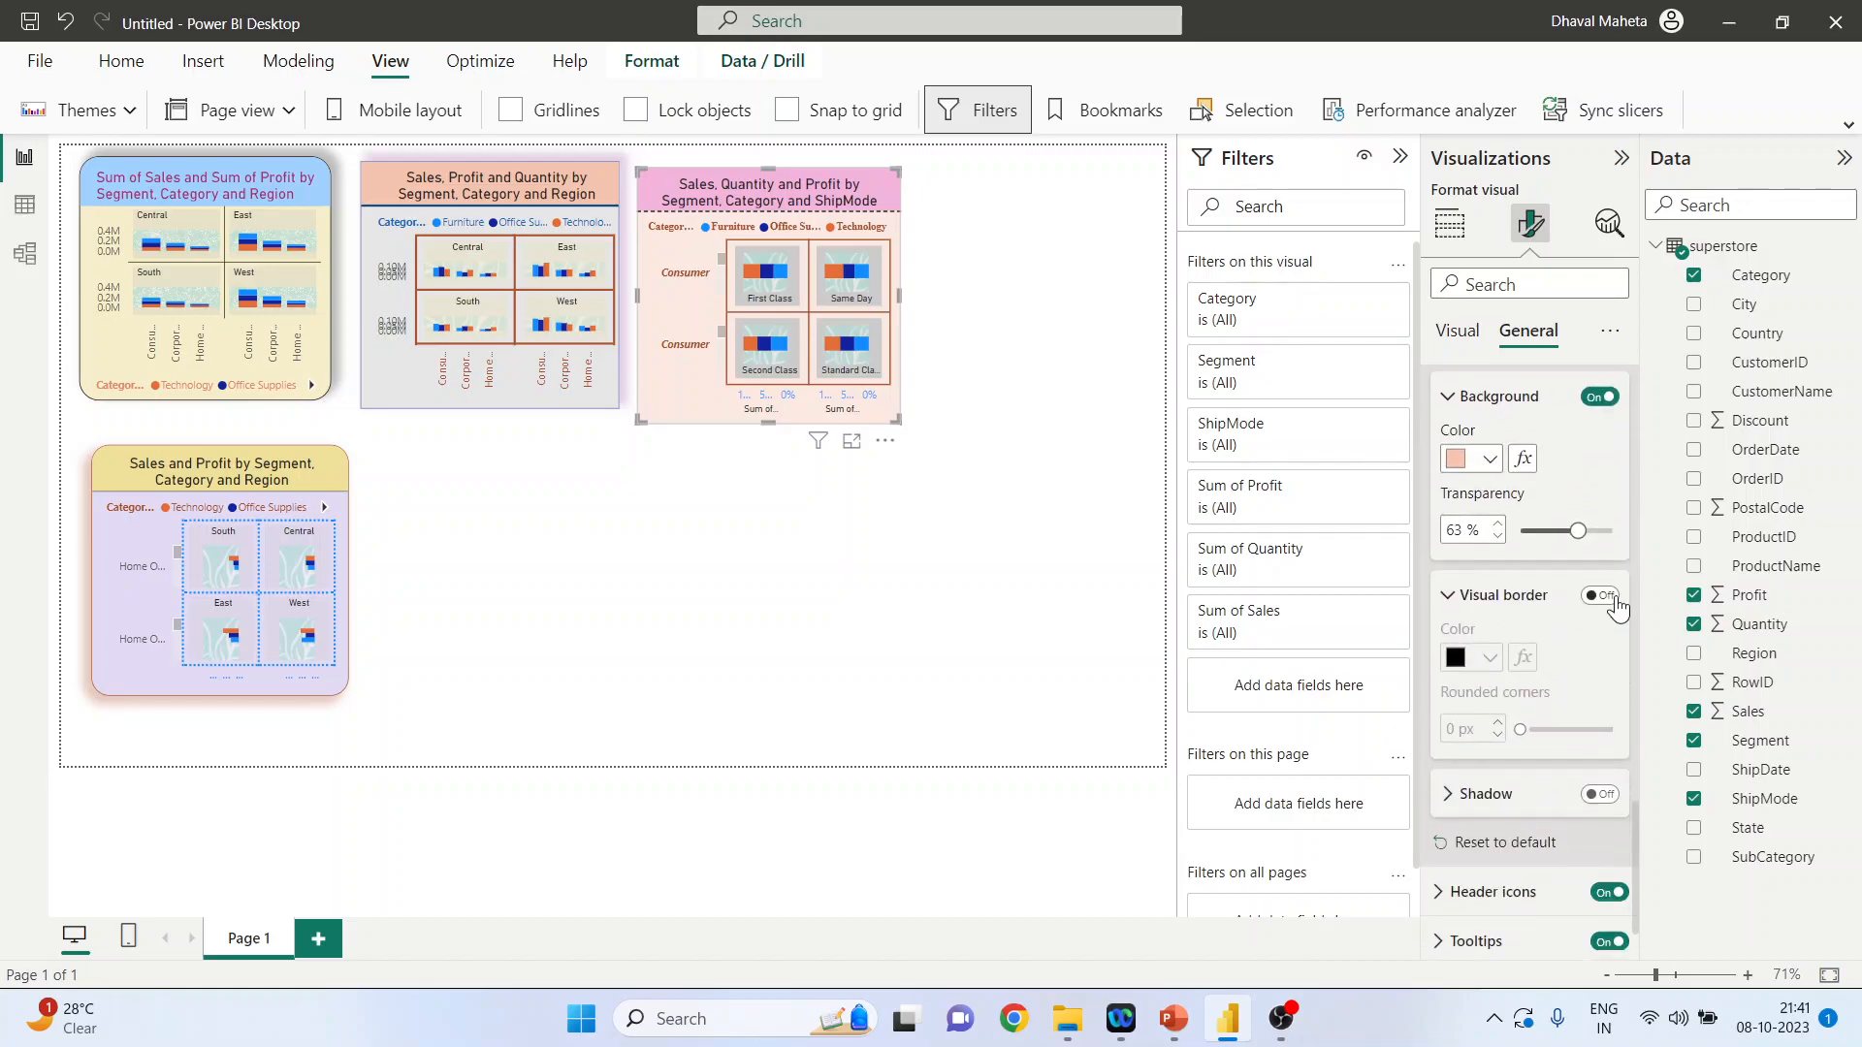
pyautogui.click(1600, 596)
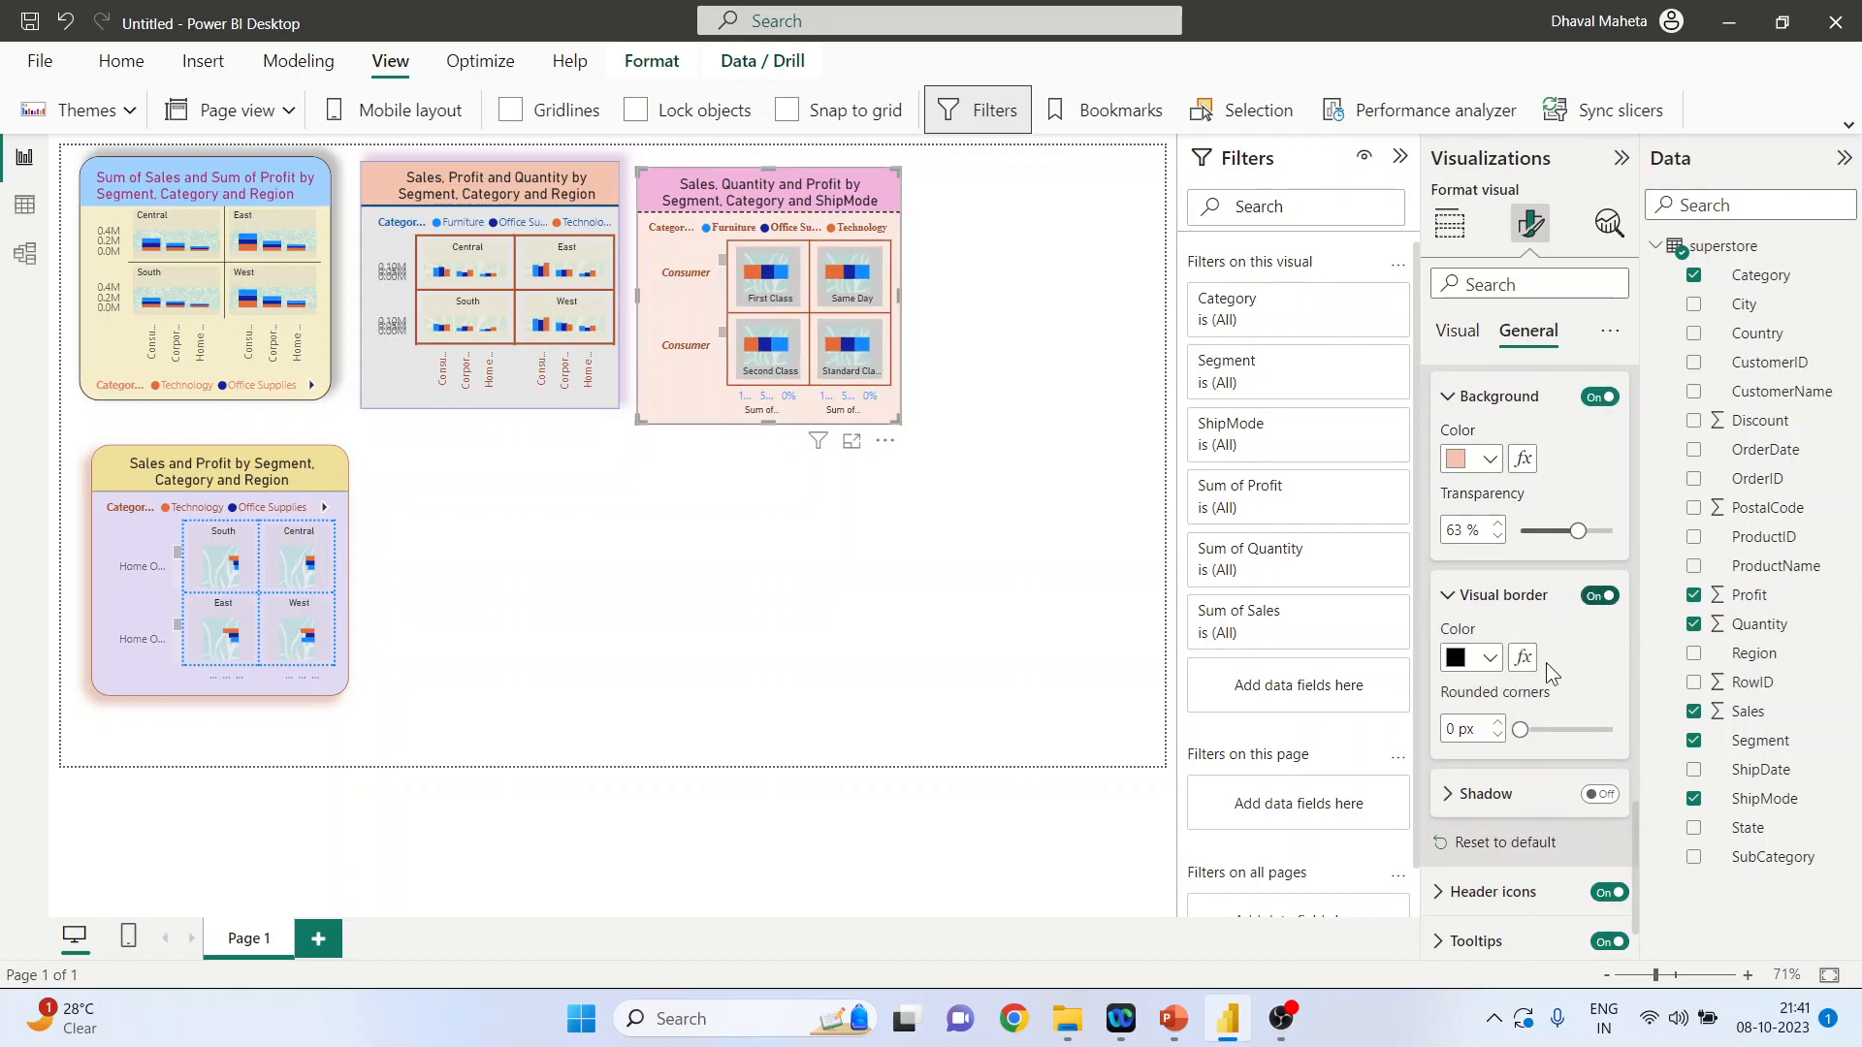
# Set the chart's visual border color to the recently used light blue and its rounded corners to 17 px
pyautogui.click(1491, 659)
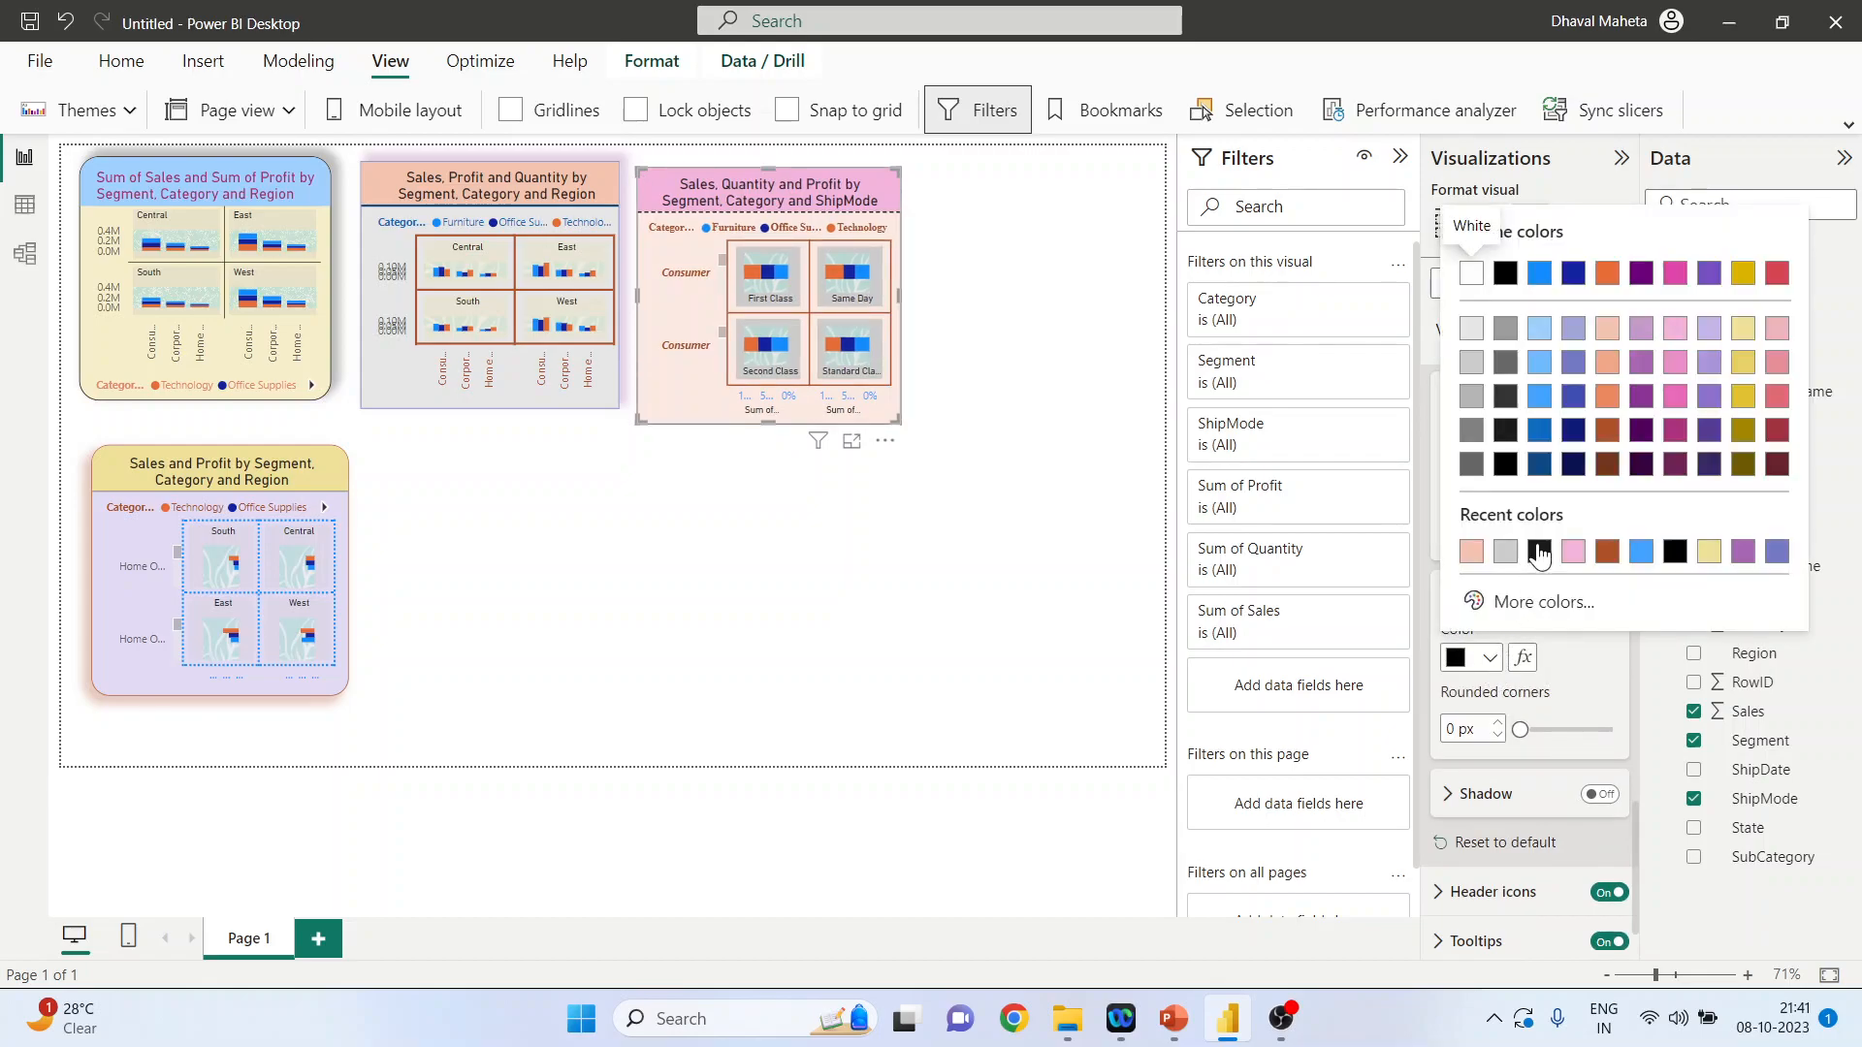
pyautogui.click(1641, 552)
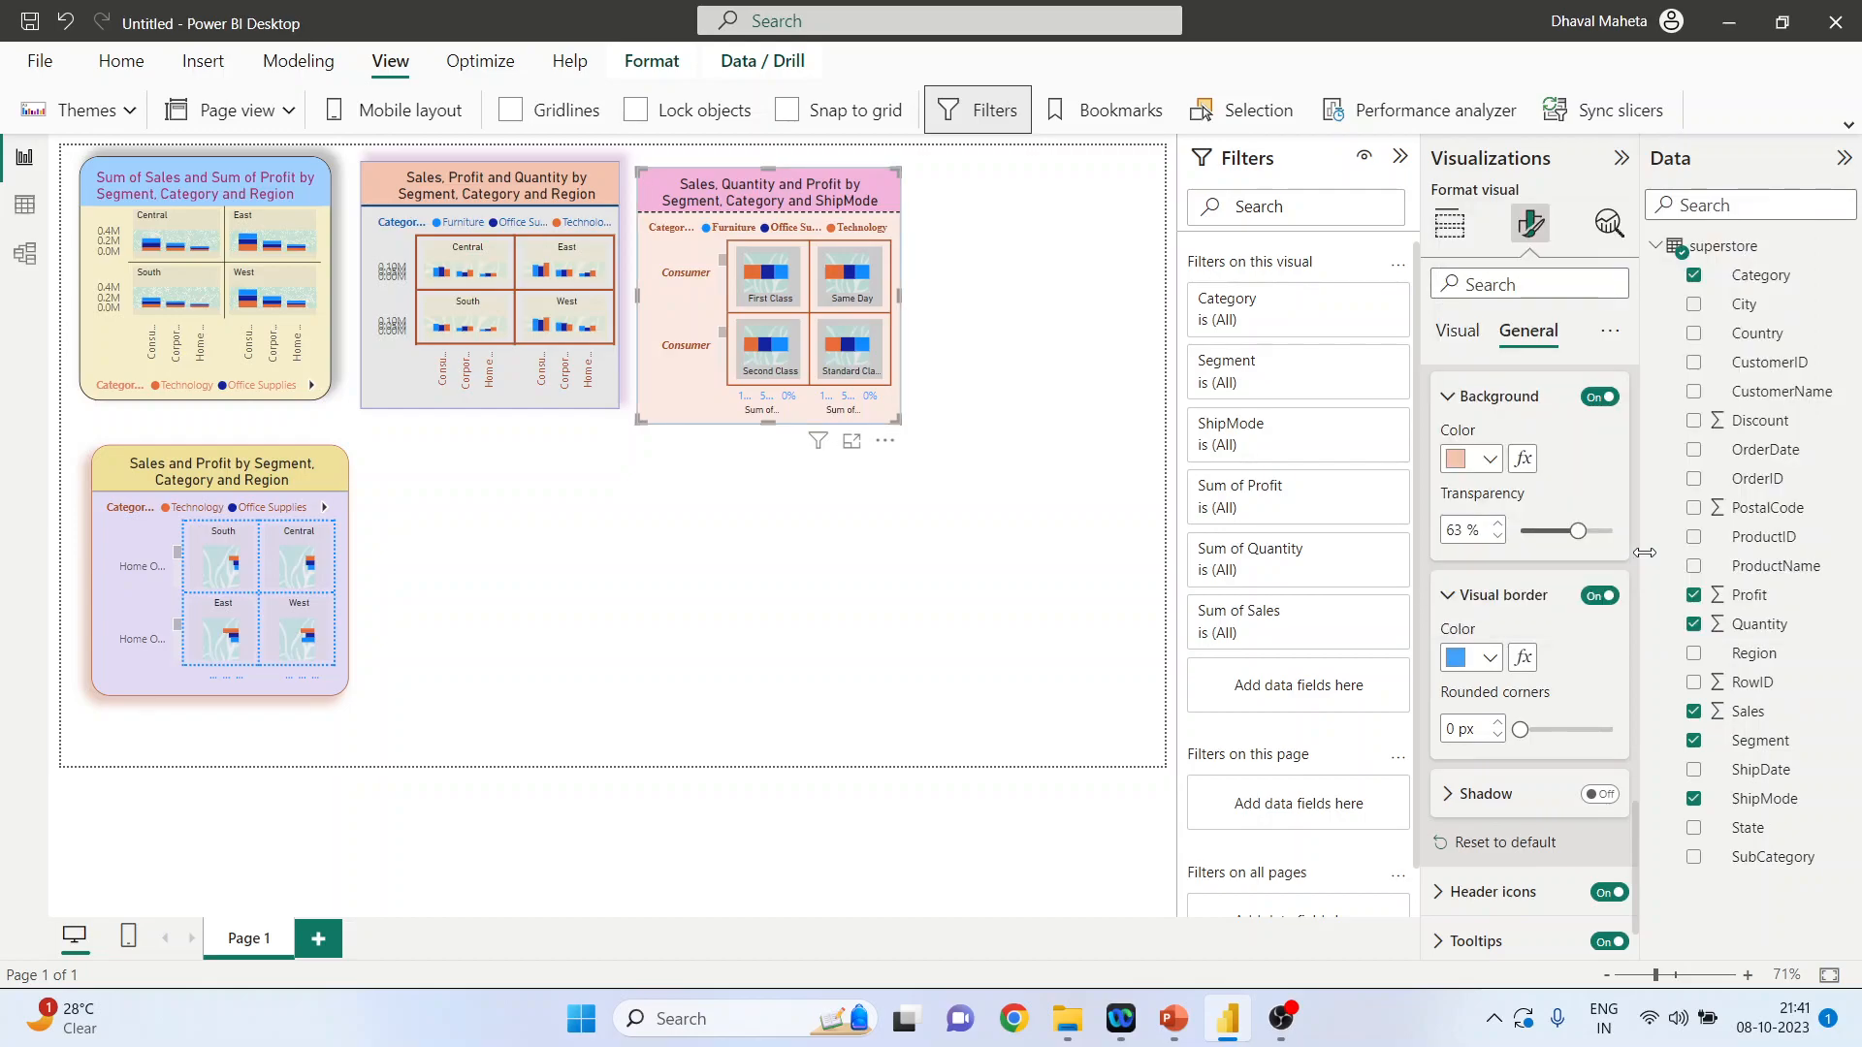
pyautogui.moveTo(1524, 729); pyautogui.dragTo(1571, 733)
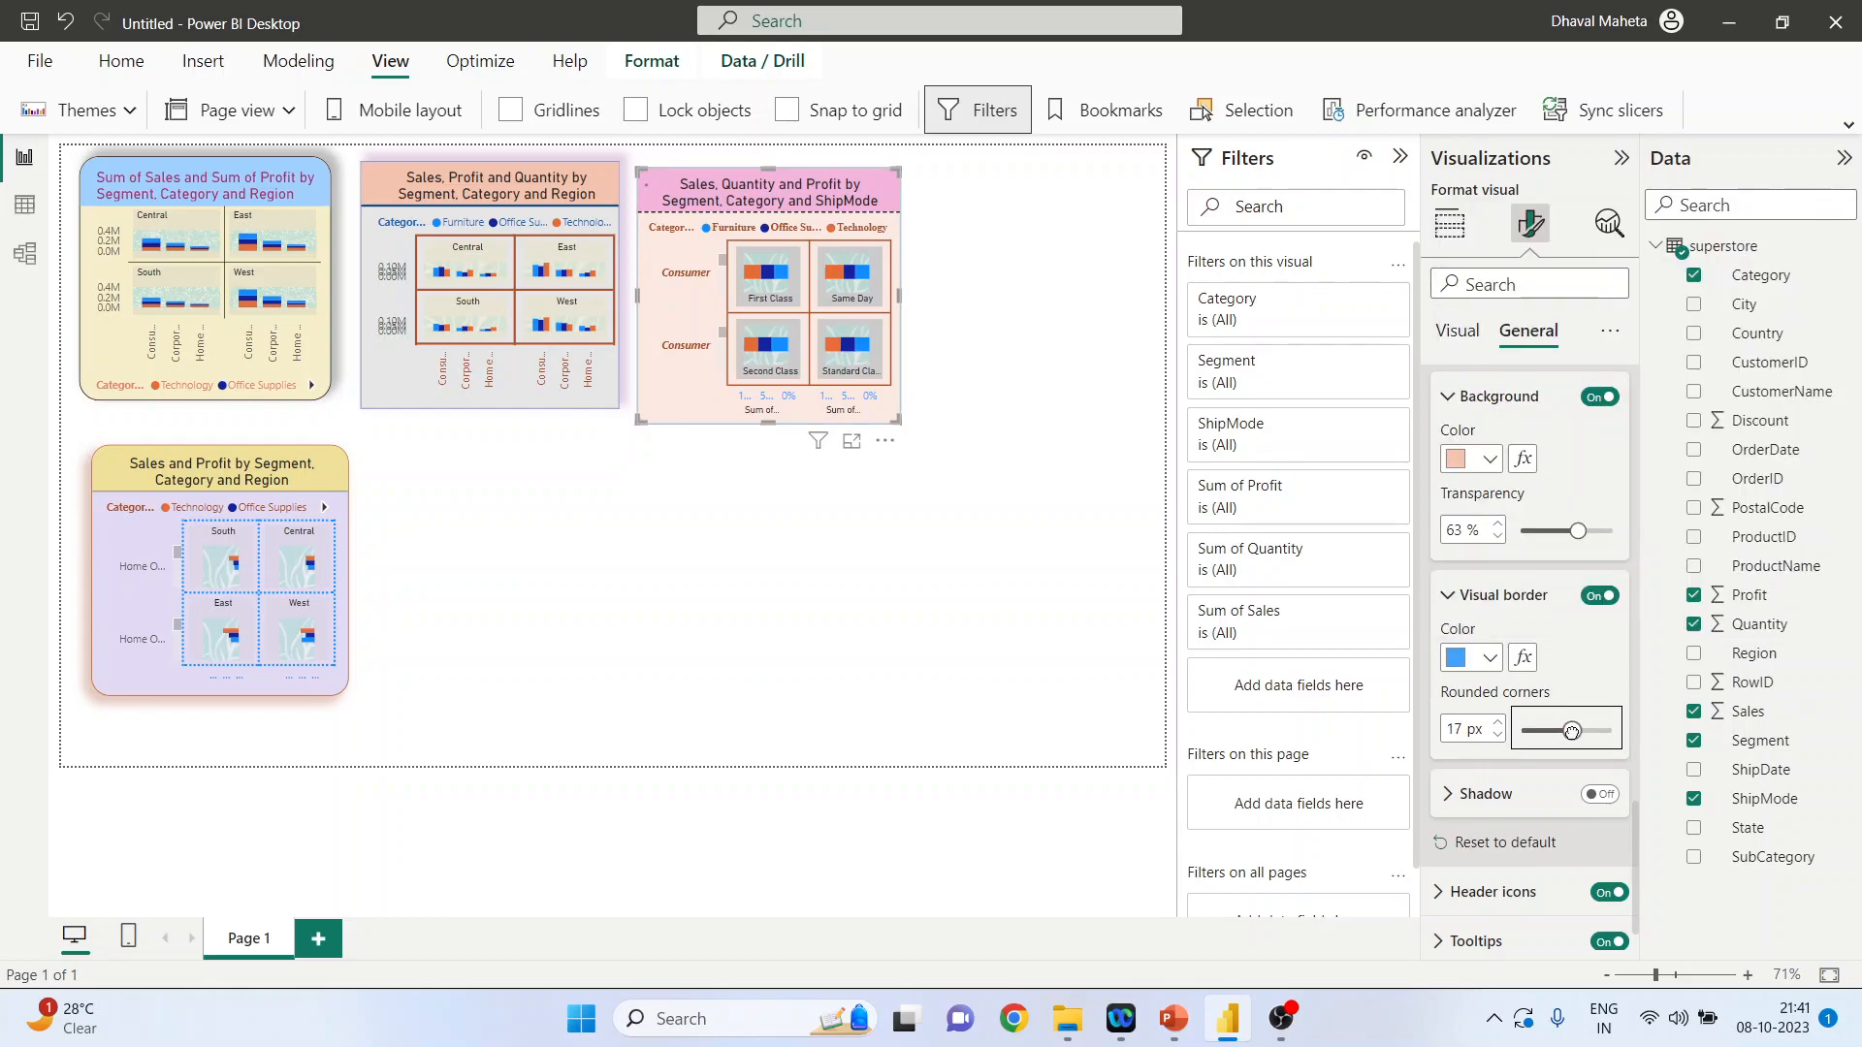
pyautogui.click(1042, 527)
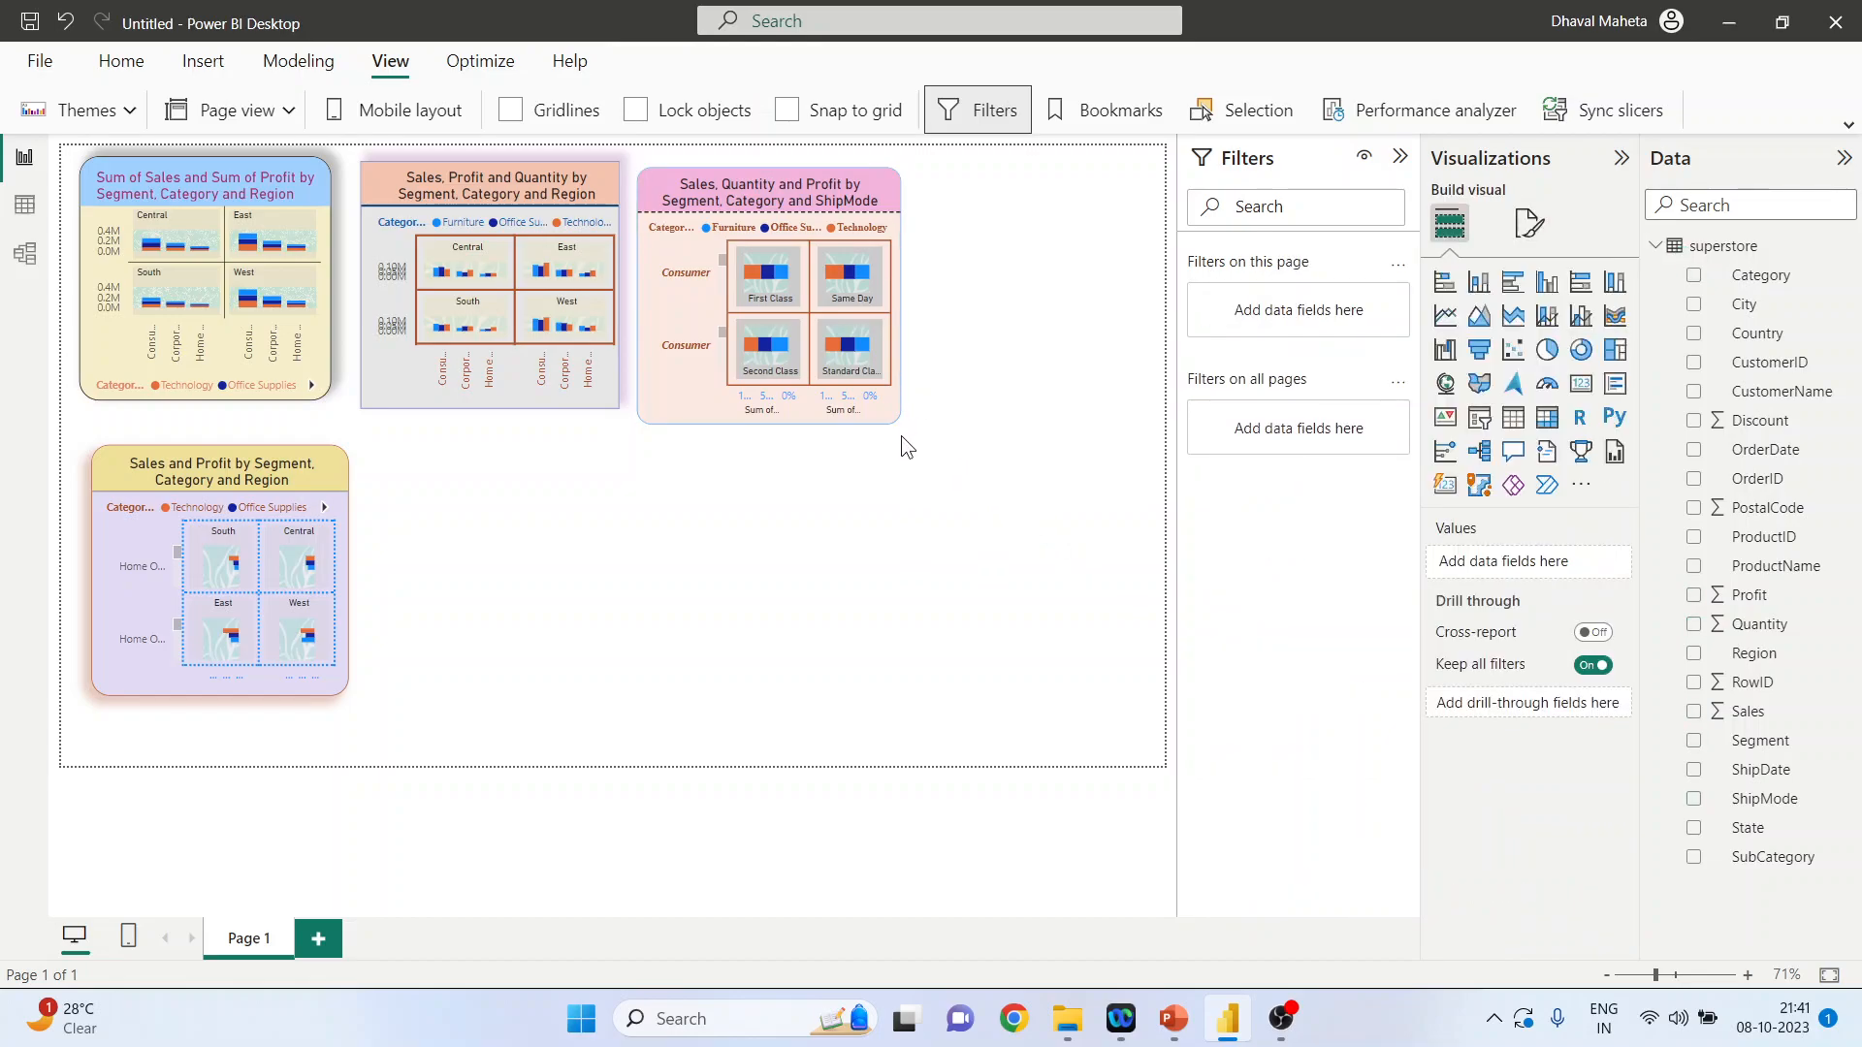
# Turn on the shadow effect for the ShipMode chart and set the shadow color to dark blue
pyautogui.click(886, 411)
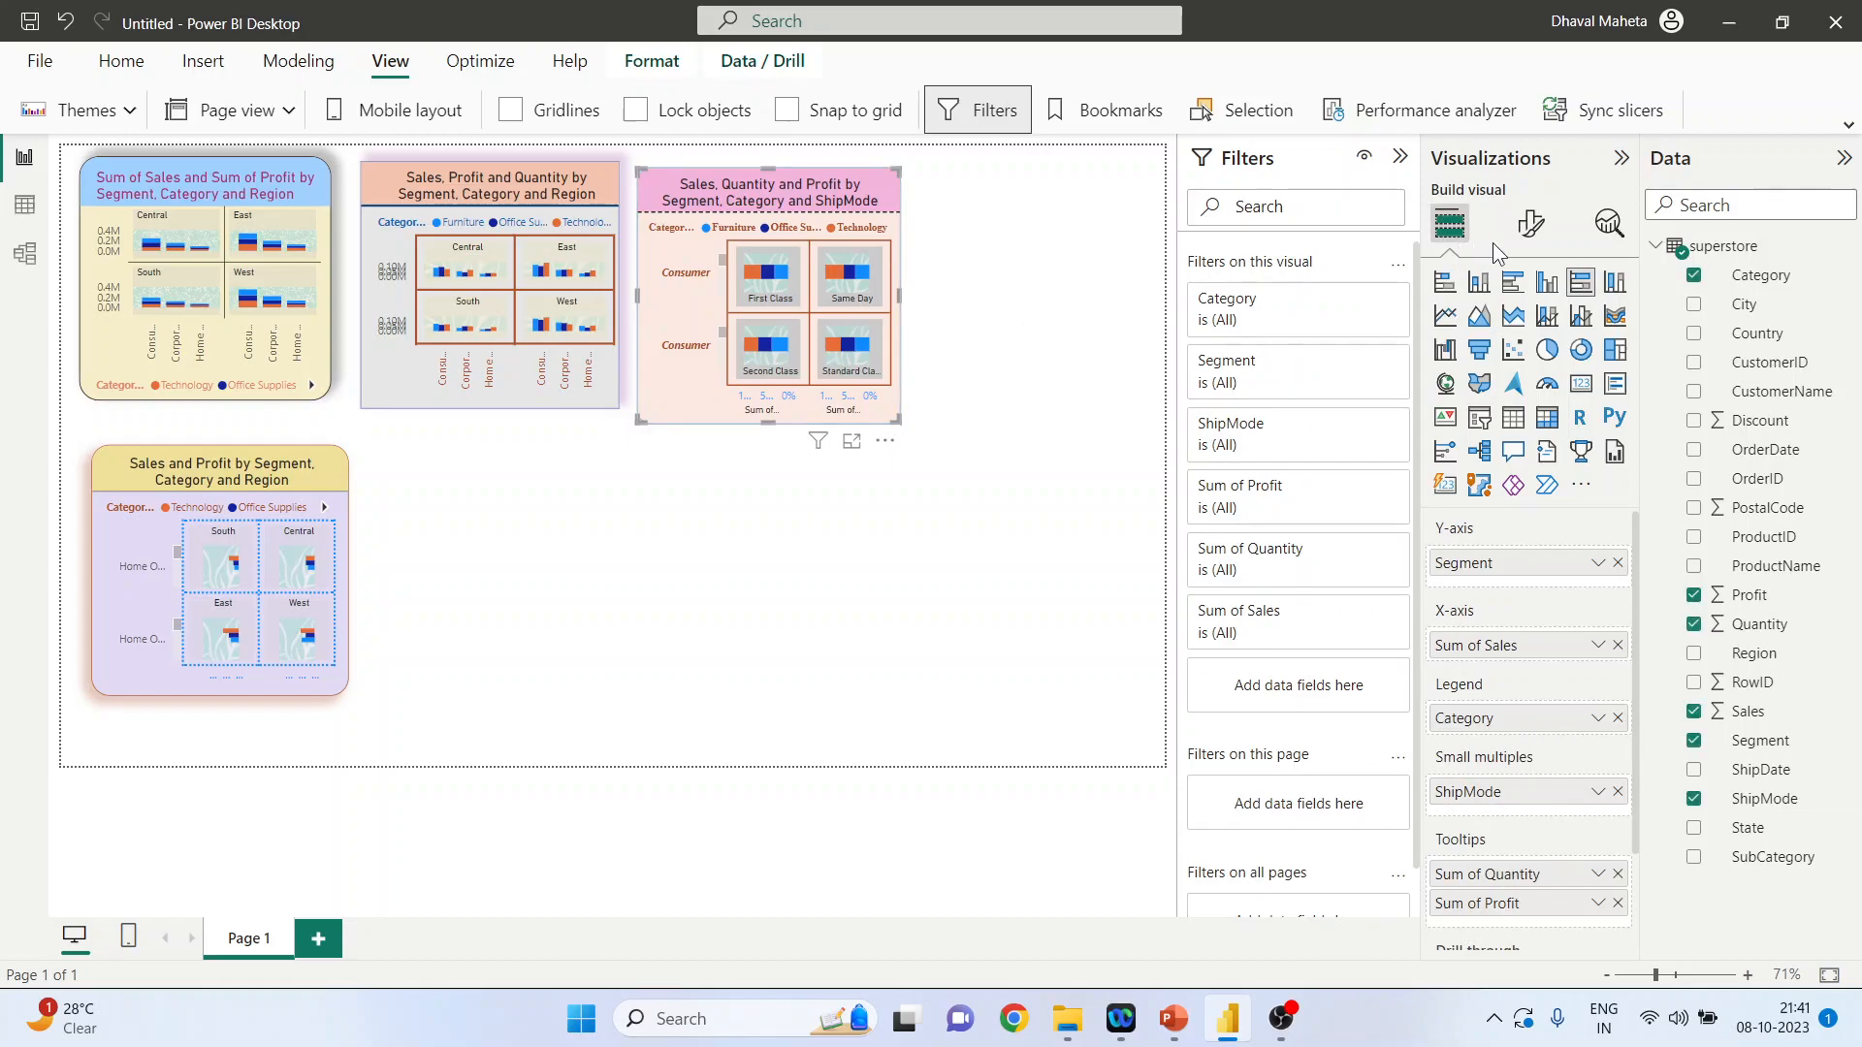
pyautogui.click(1531, 224)
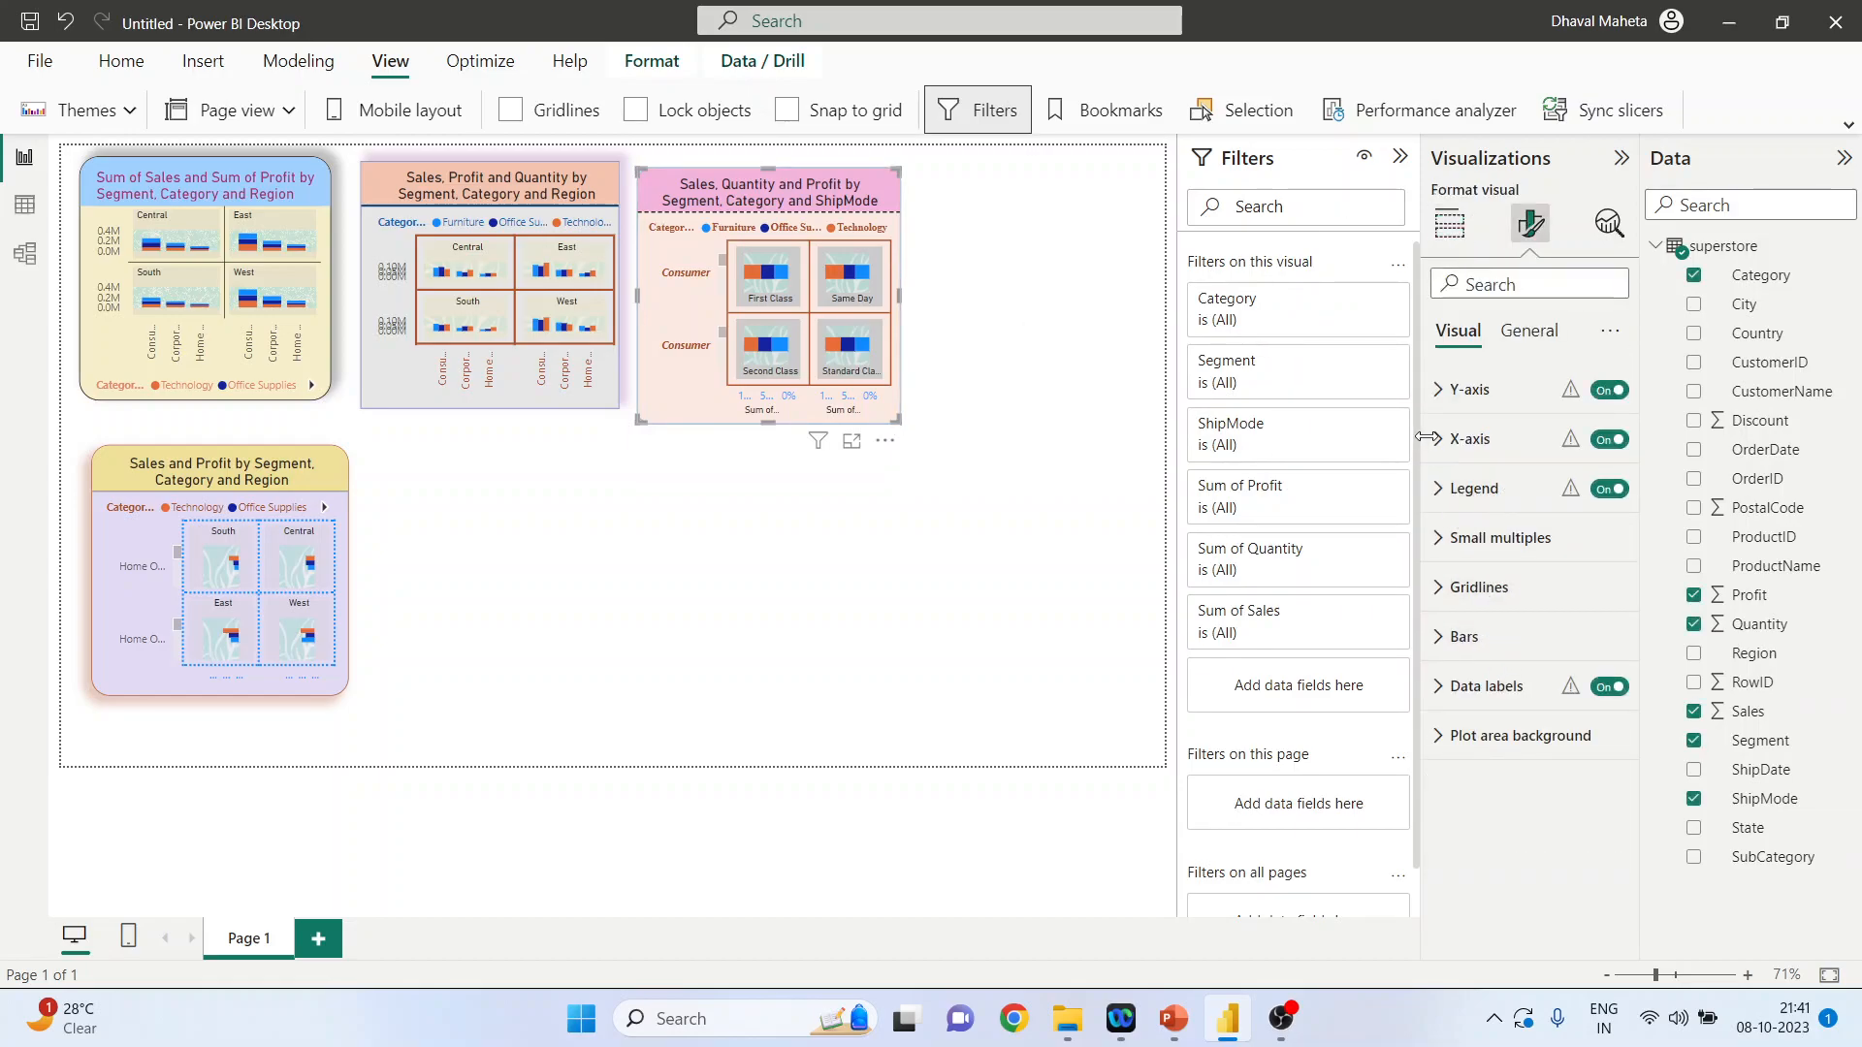
pyautogui.click(1529, 331)
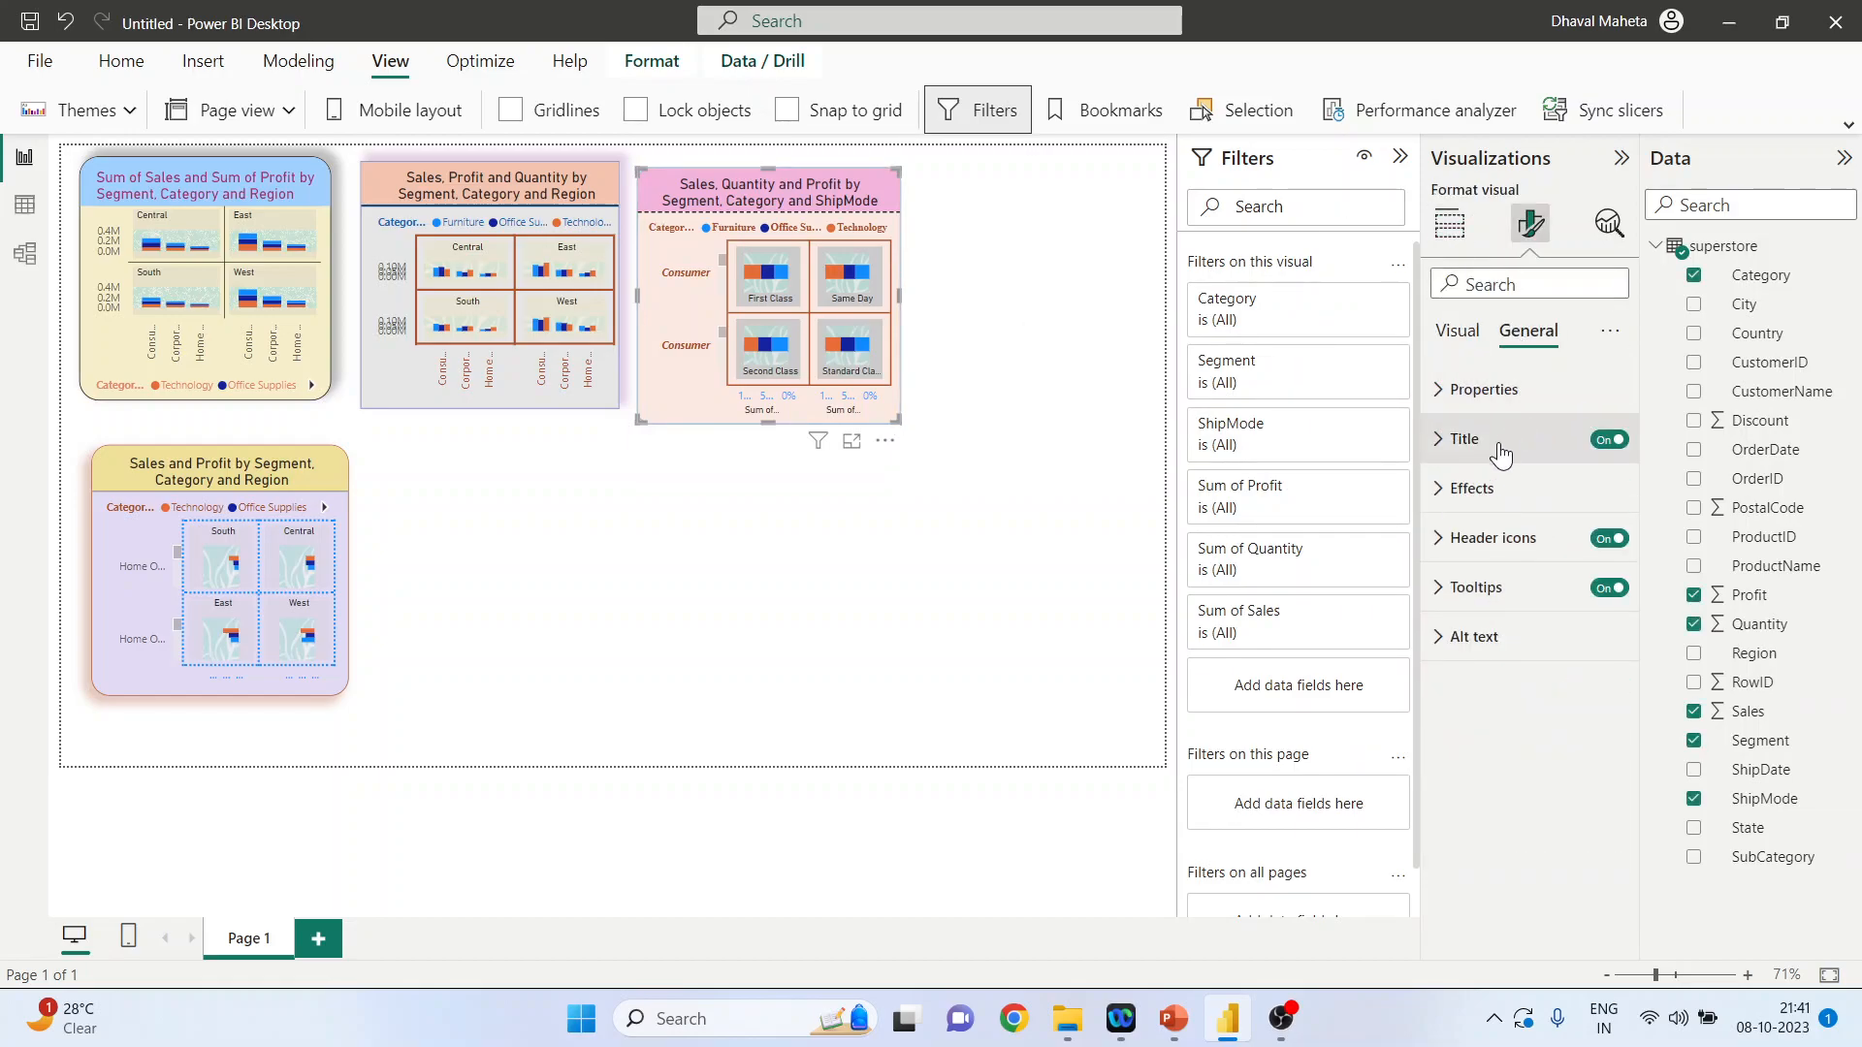
pyautogui.click(1442, 496)
pyautogui.scroll(-1, 1536, 650)
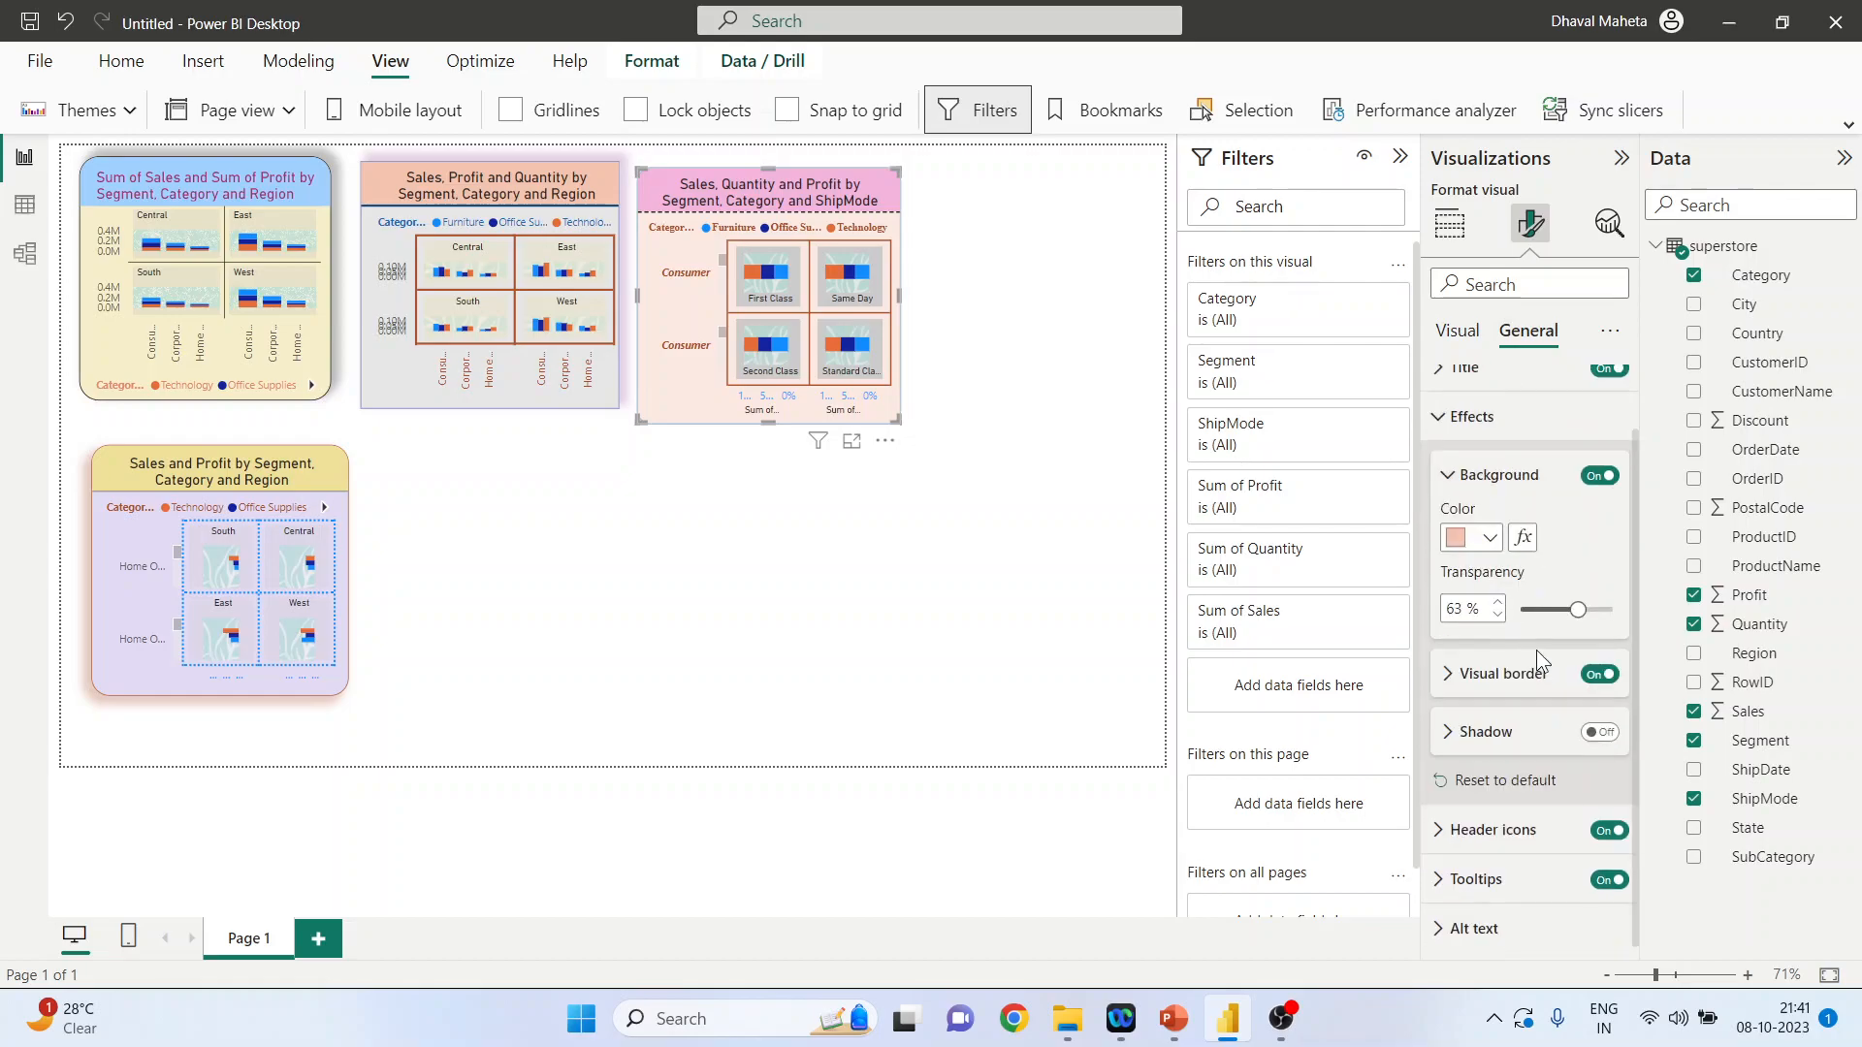
pyautogui.click(1448, 729)
pyautogui.click(1590, 730)
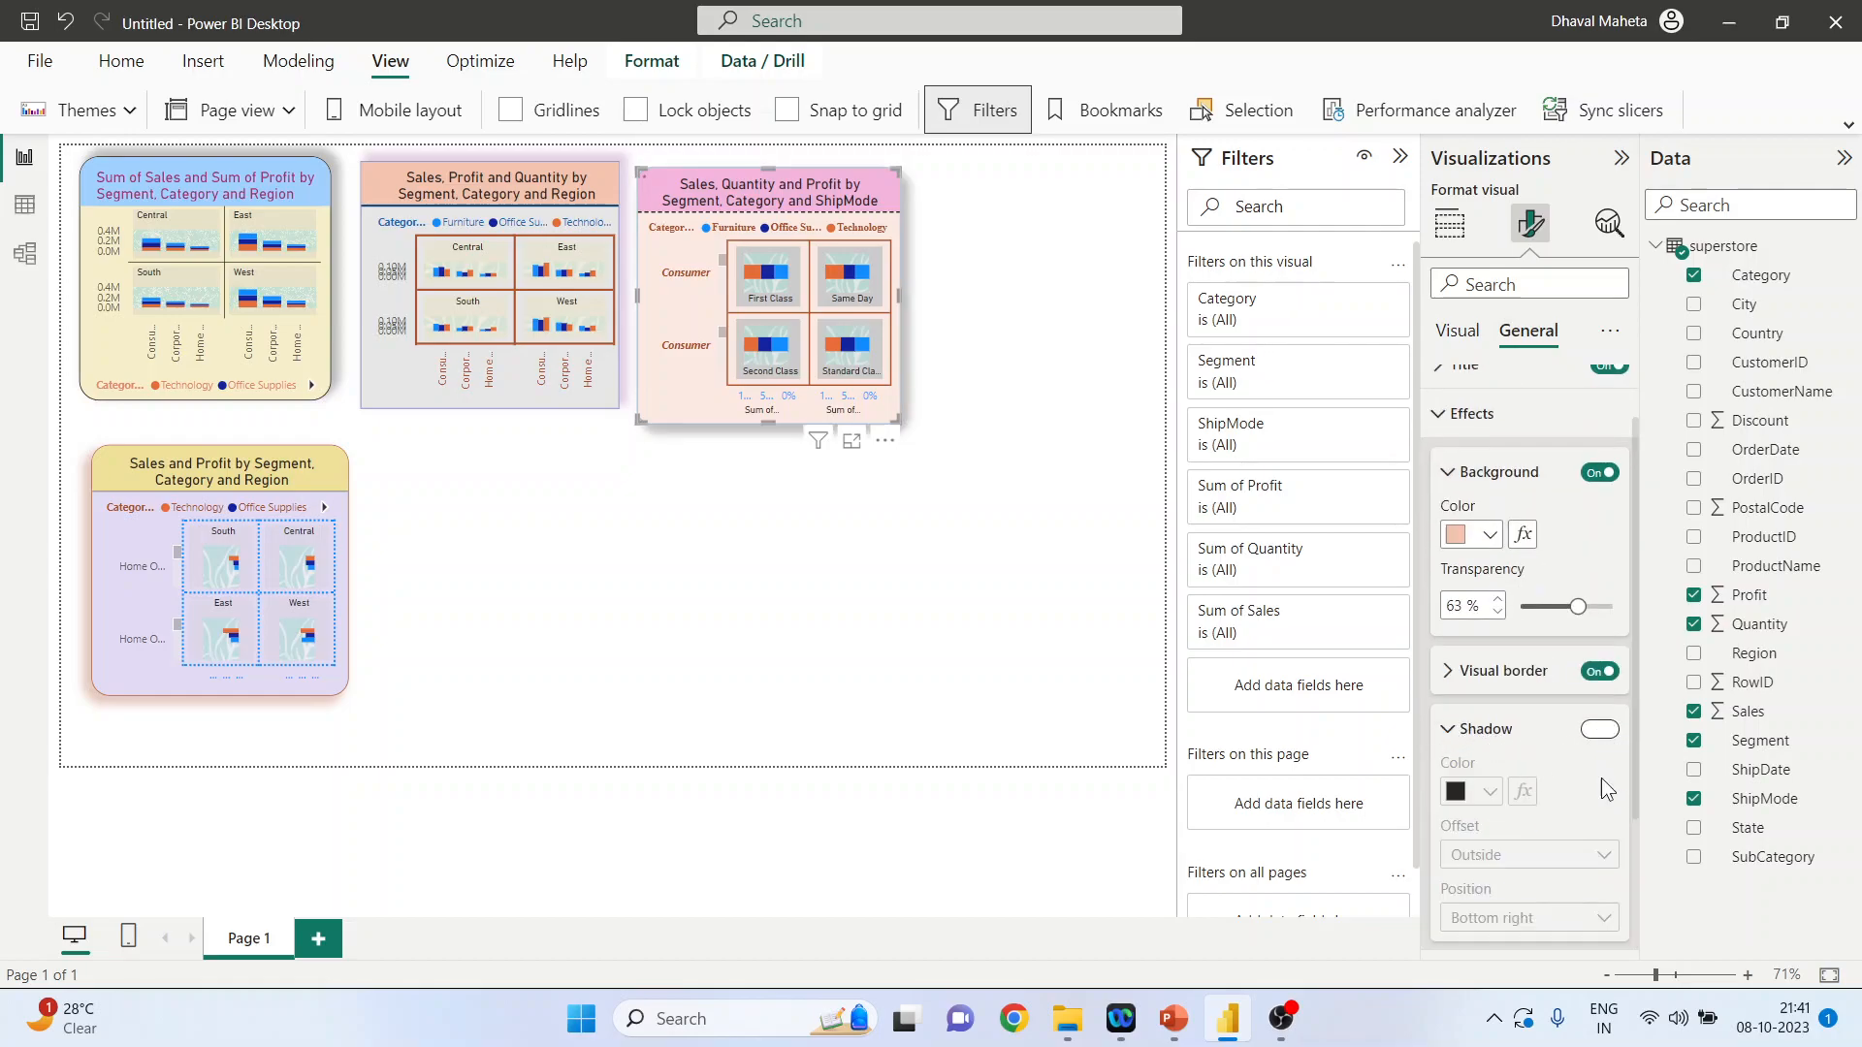
pyautogui.scroll(-2, 1579, 770)
pyautogui.click(1497, 625)
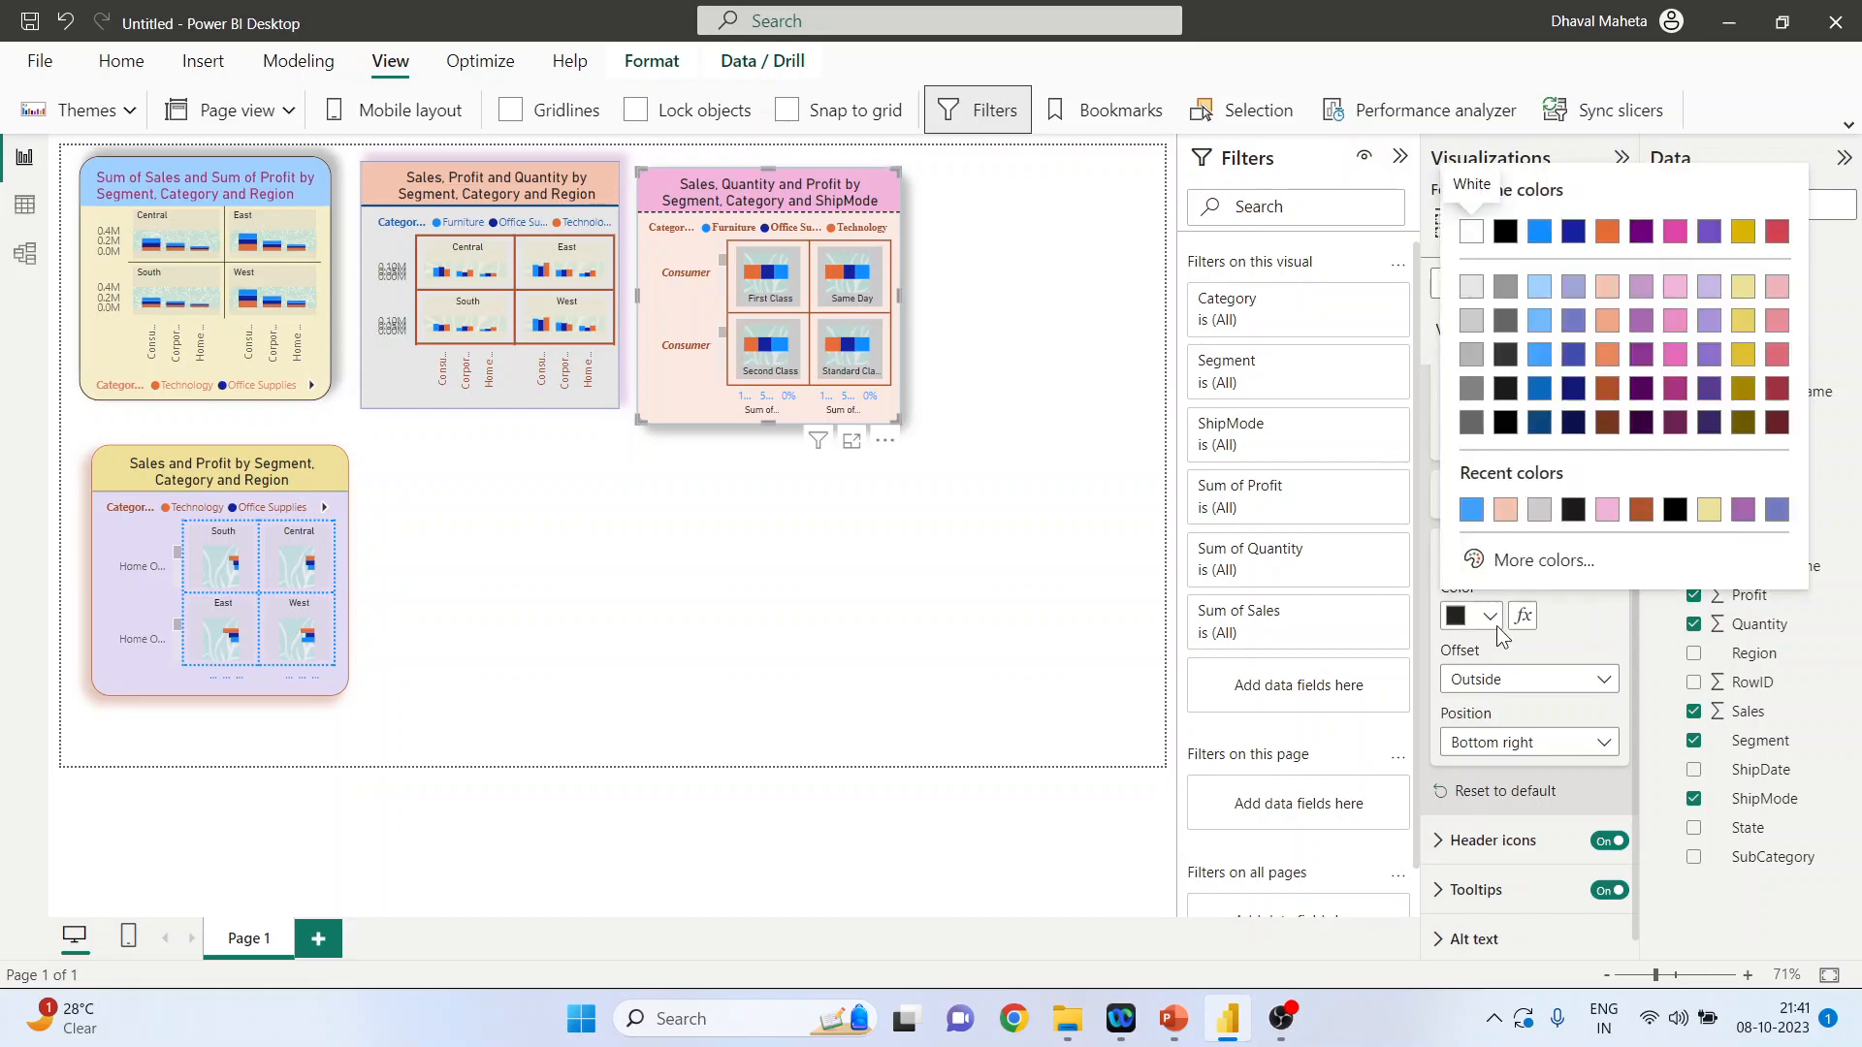
pyautogui.click(1538, 389)
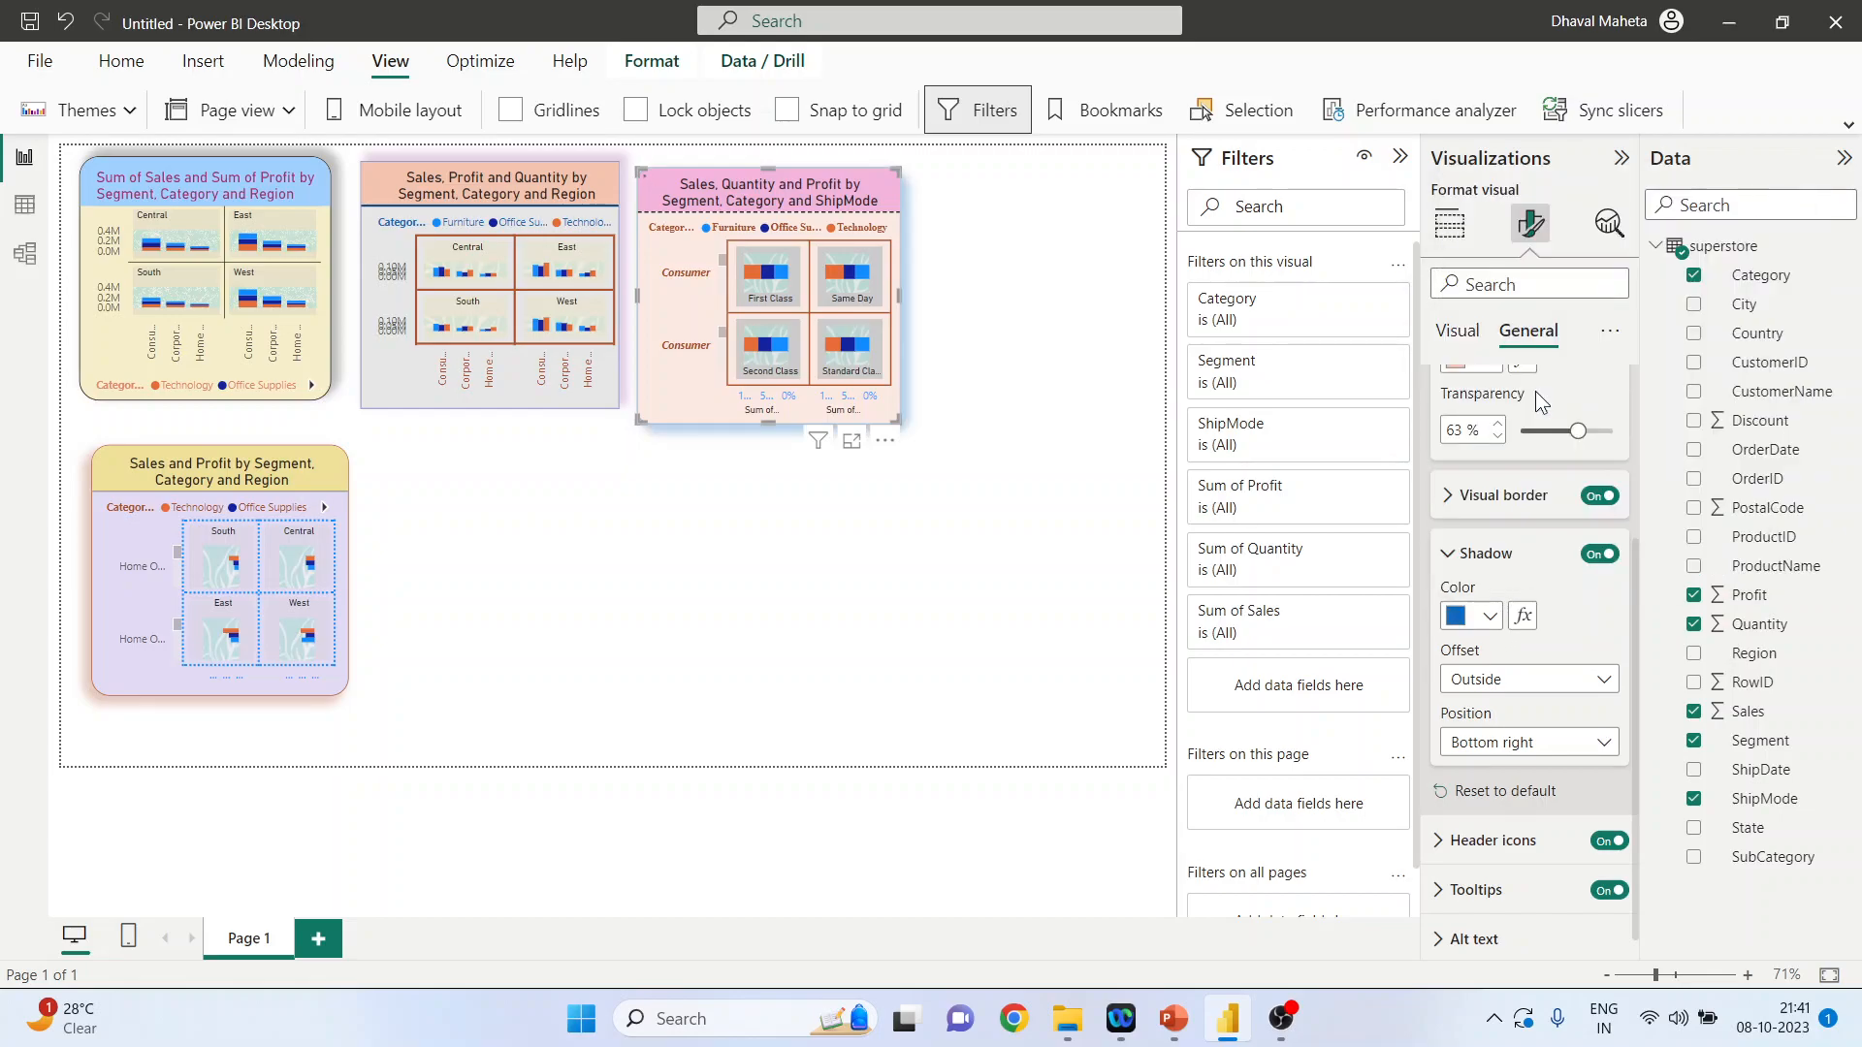
# Set the chart shadow's offset to Inside and its position to Top right
pyautogui.click(1605, 679)
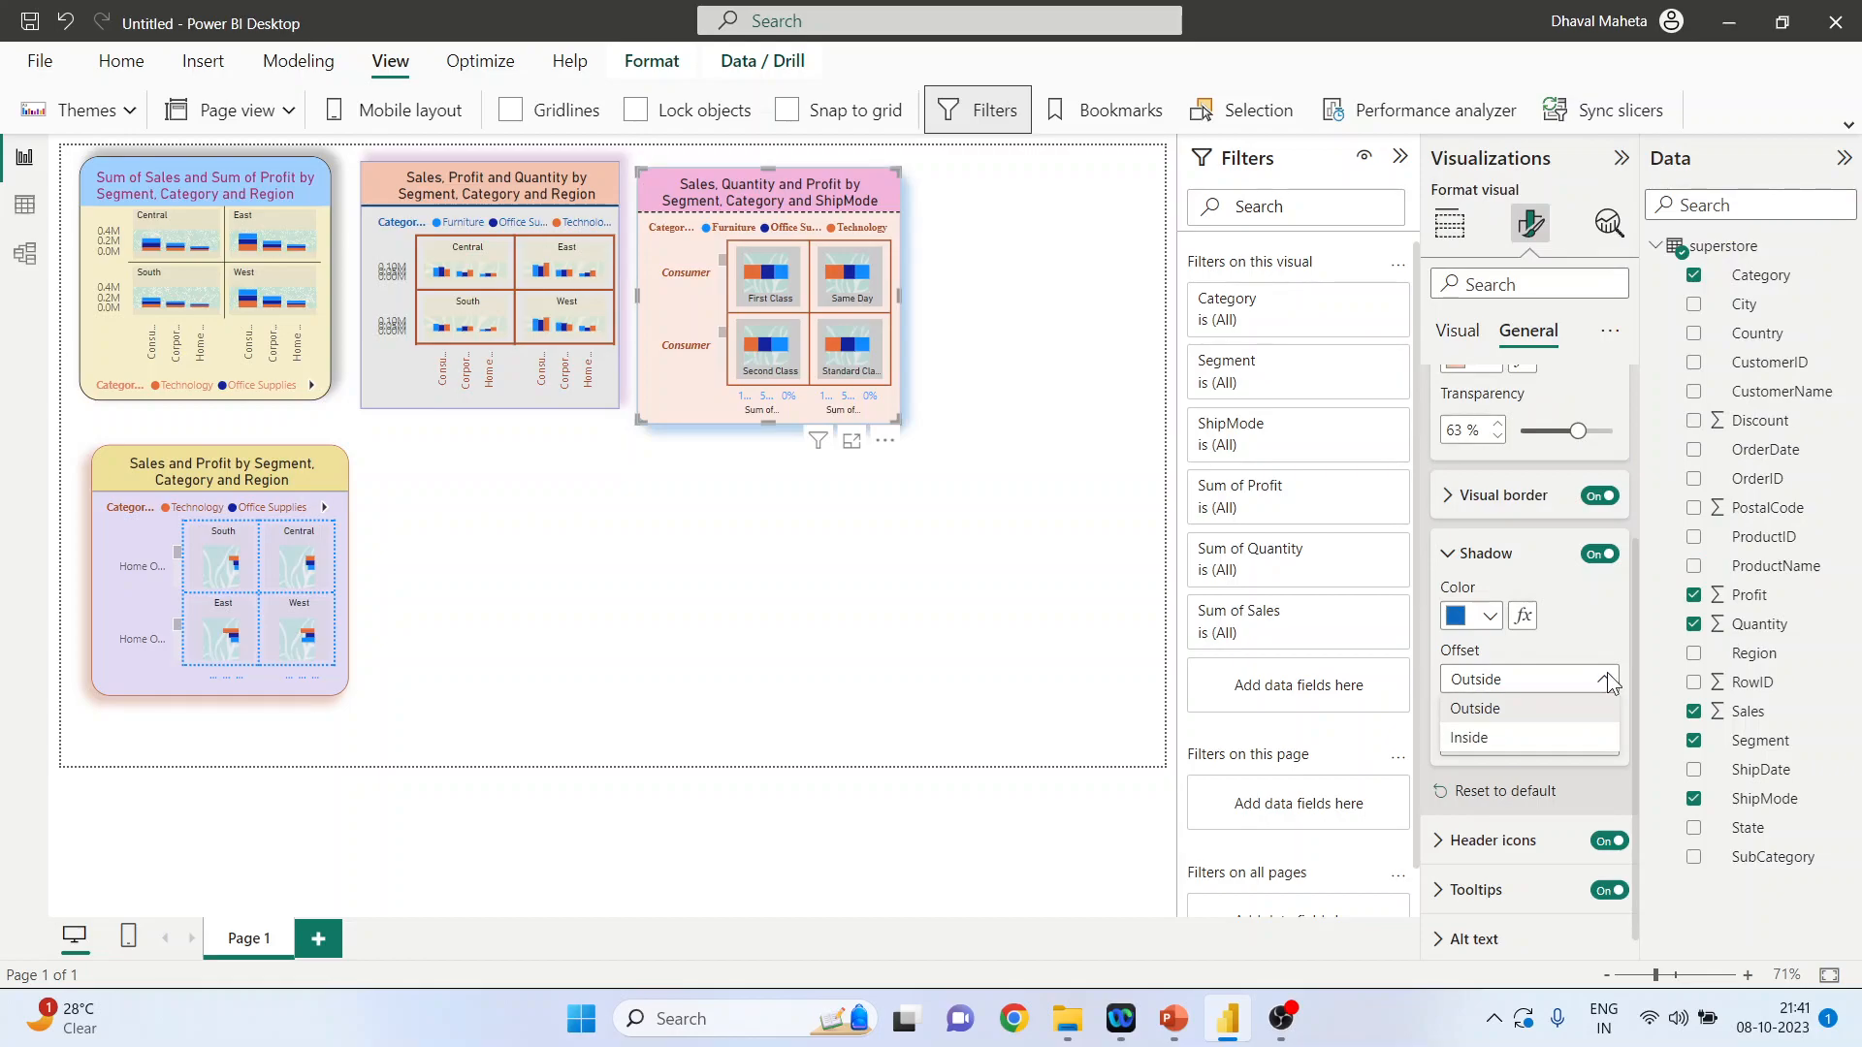
pyautogui.click(1534, 723)
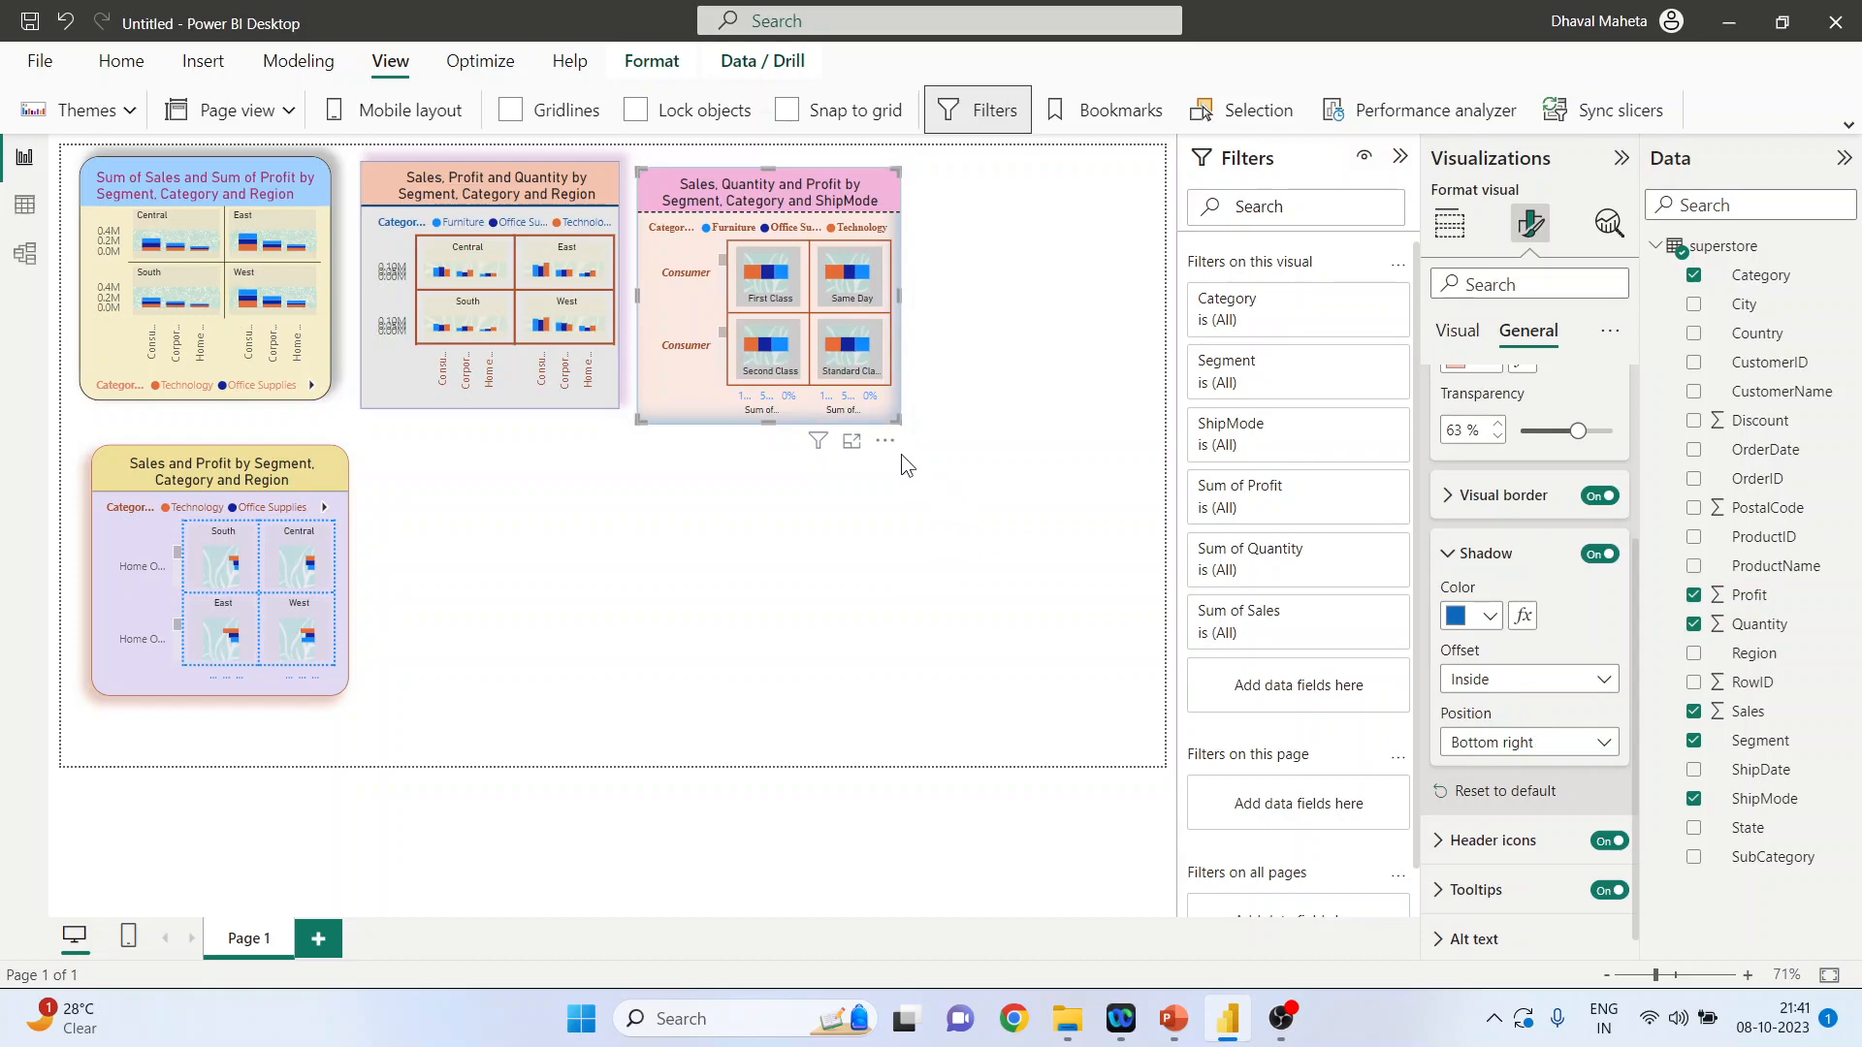
pyautogui.click(1607, 744)
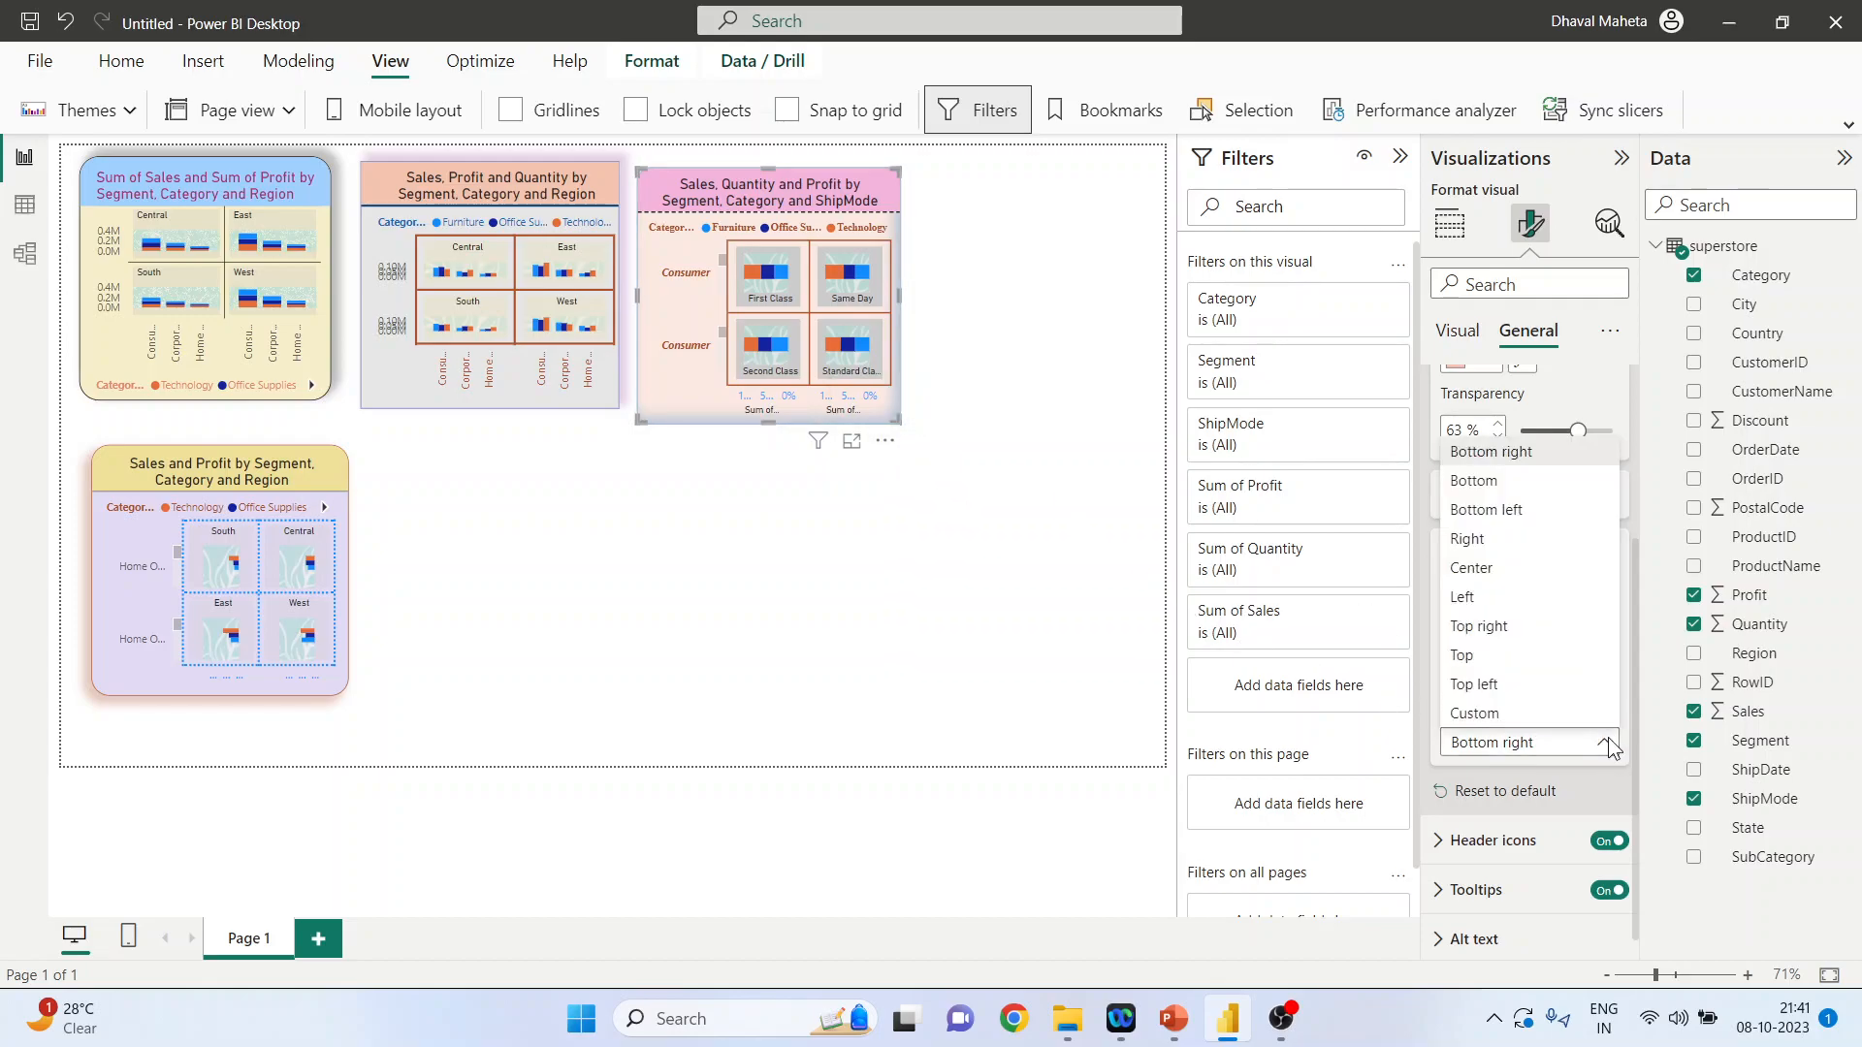
pyautogui.click(1525, 628)
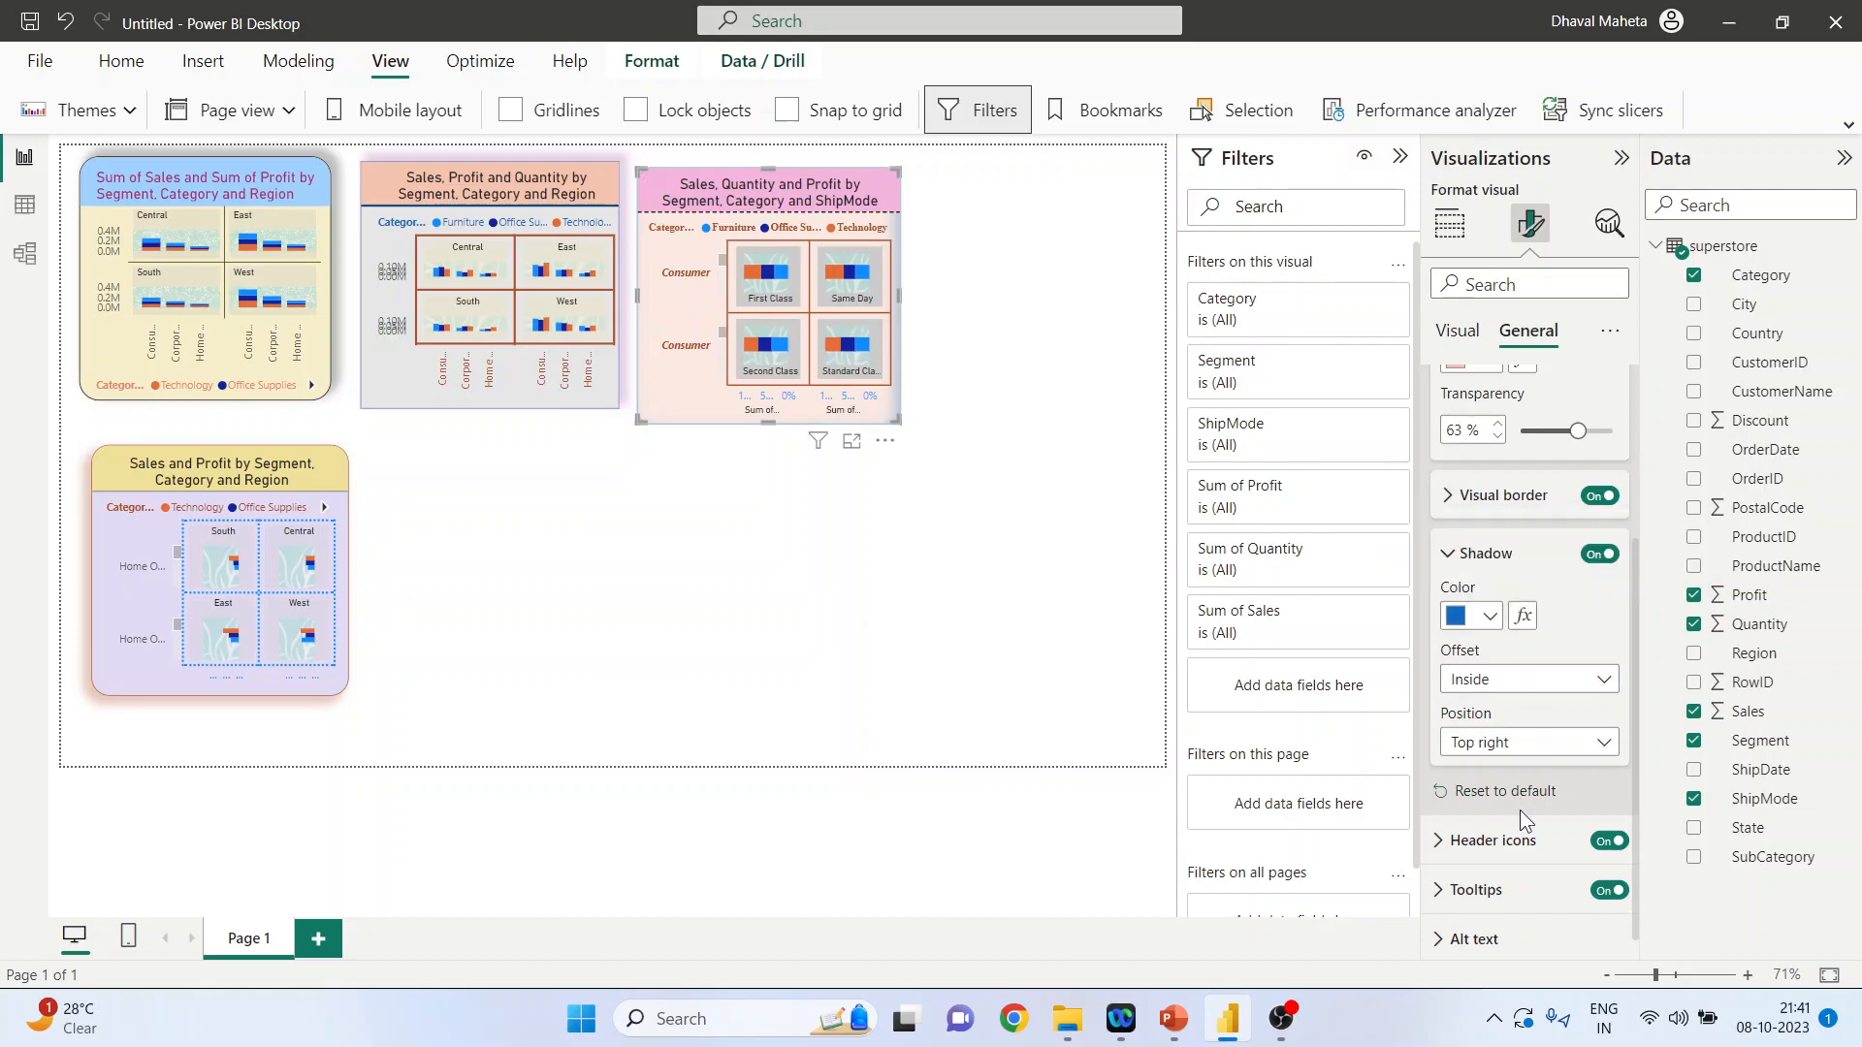
# Set the chart's header icons to a pale blue background and a black border
pyautogui.click(1452, 858)
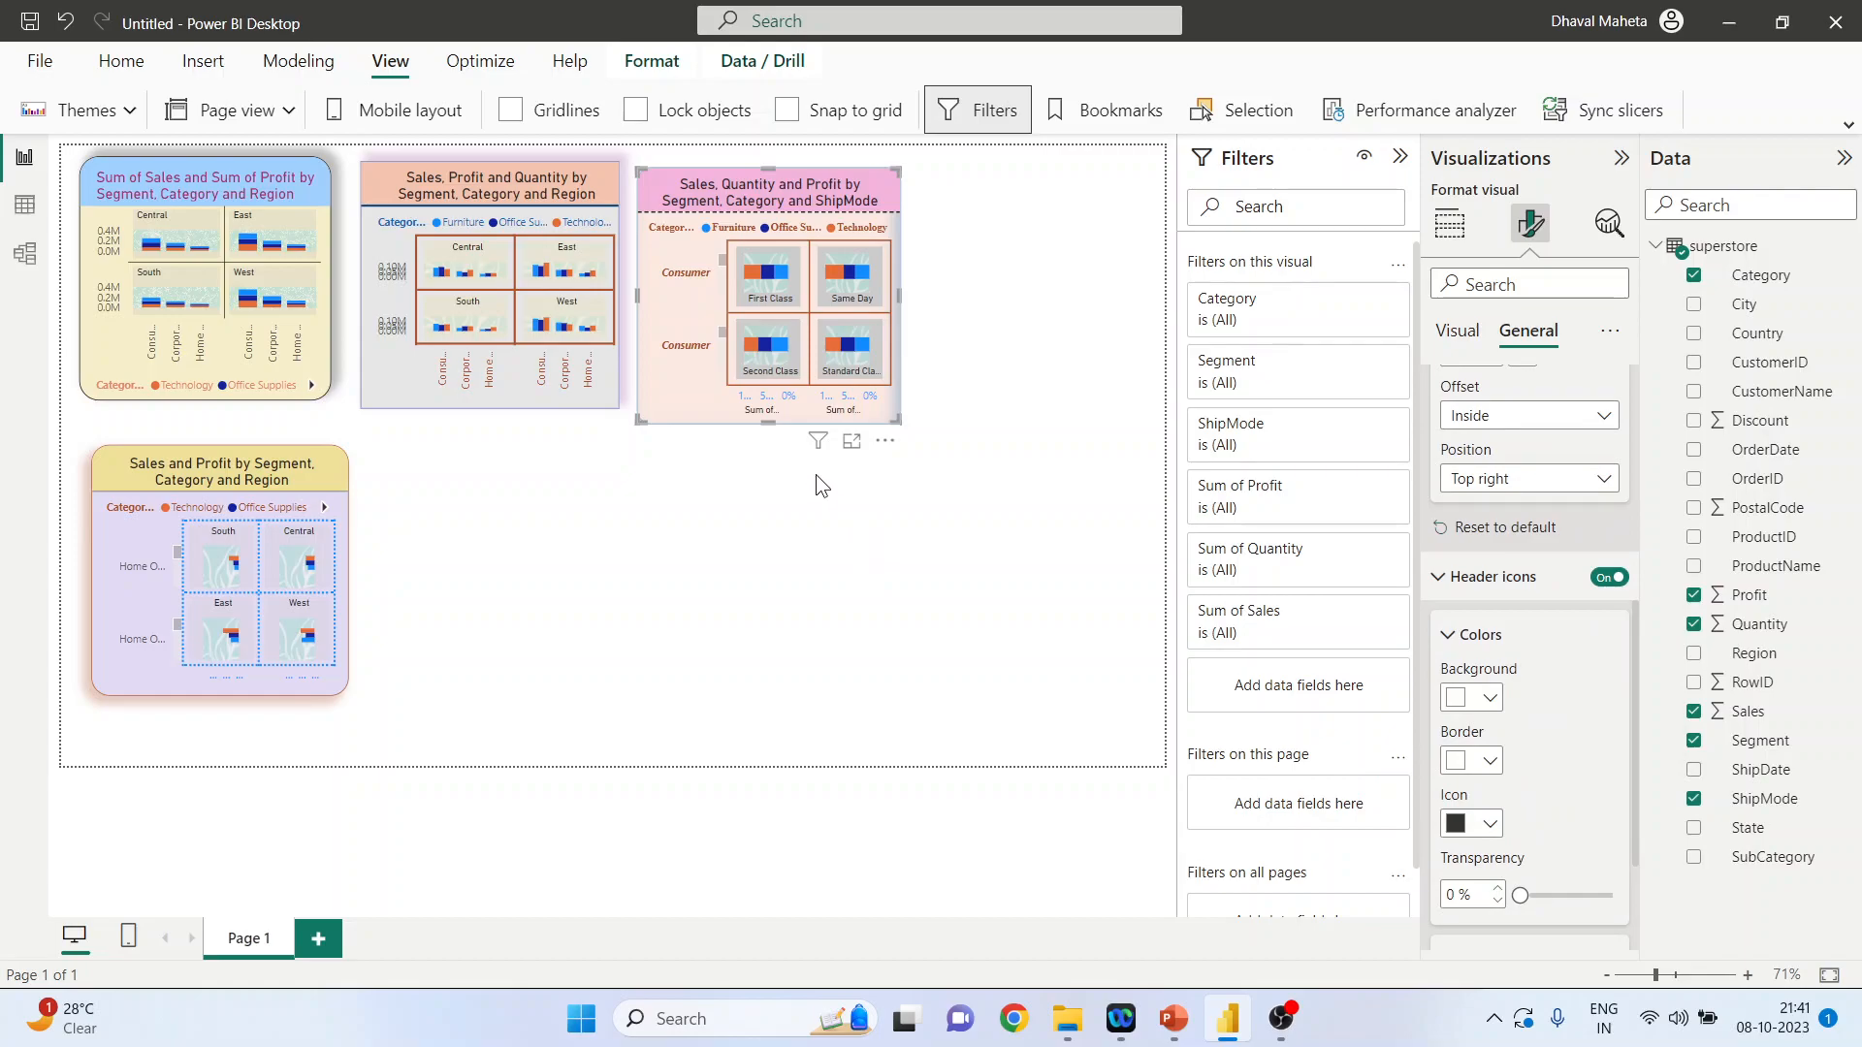
pyautogui.moveTo(817, 444)
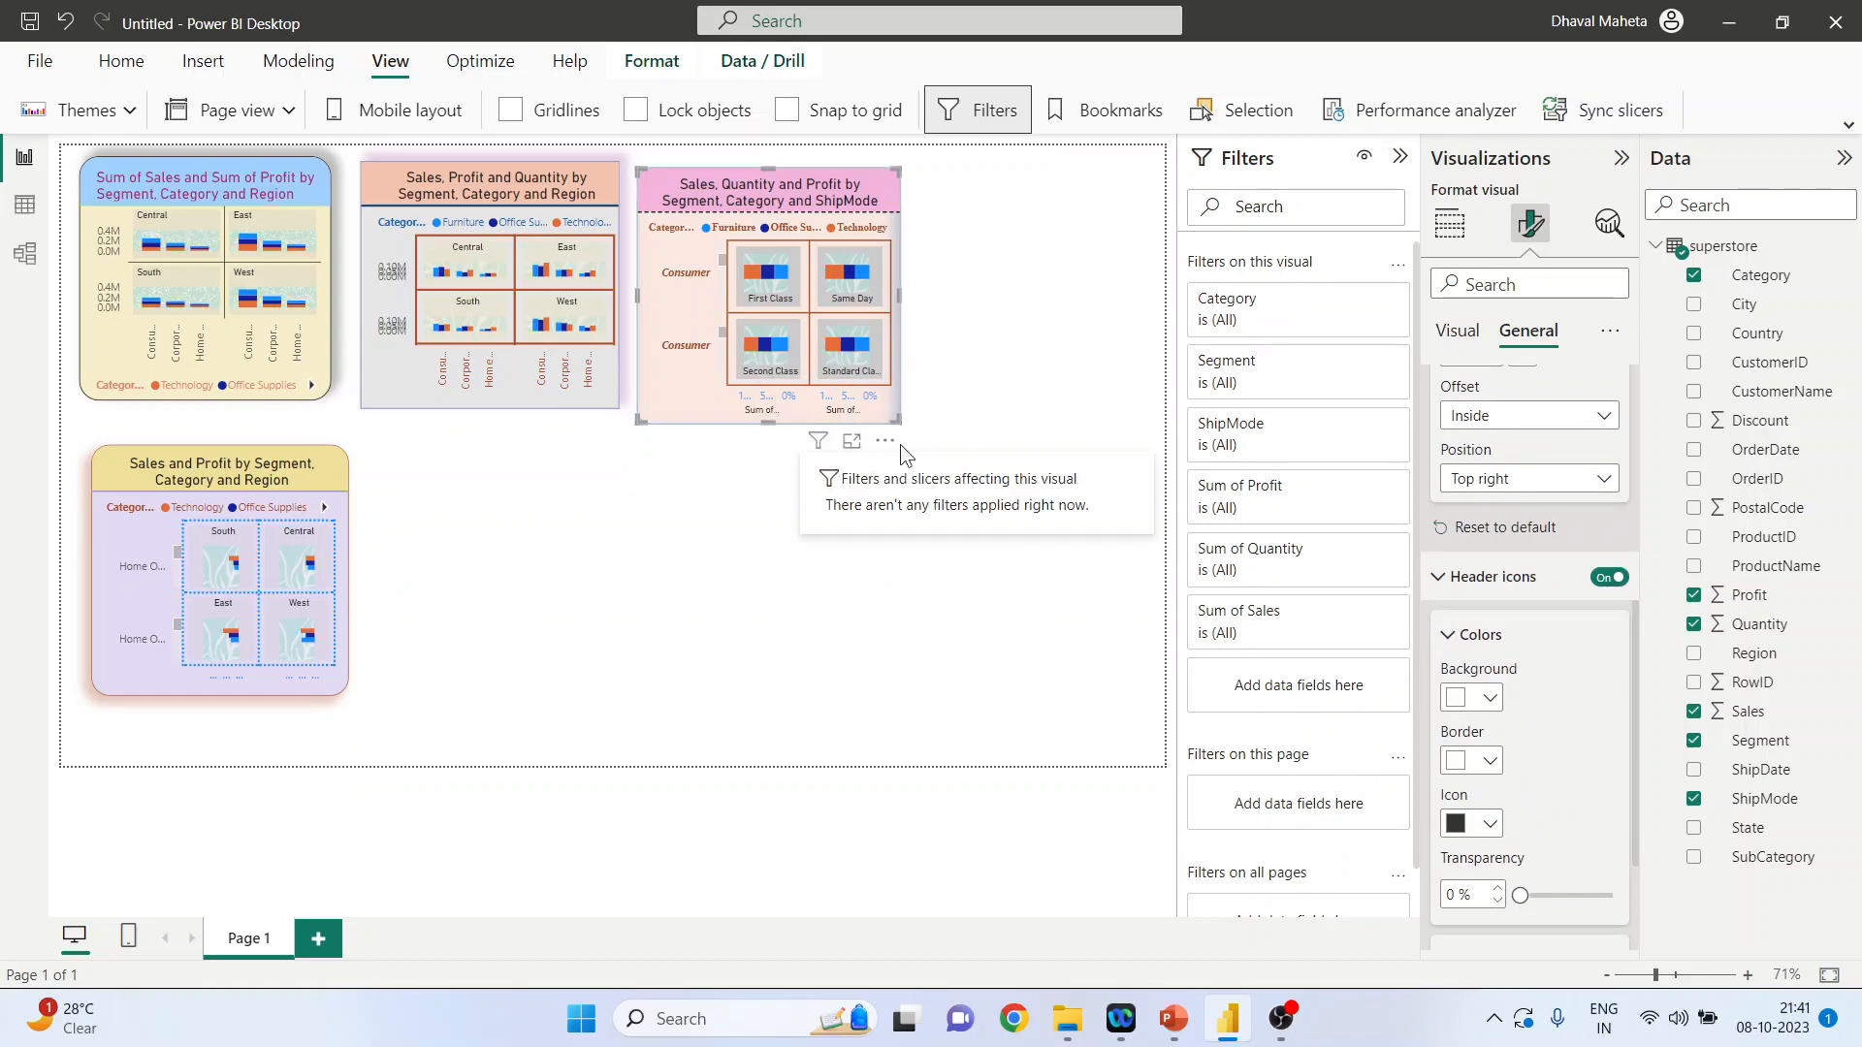
pyautogui.click(1481, 698)
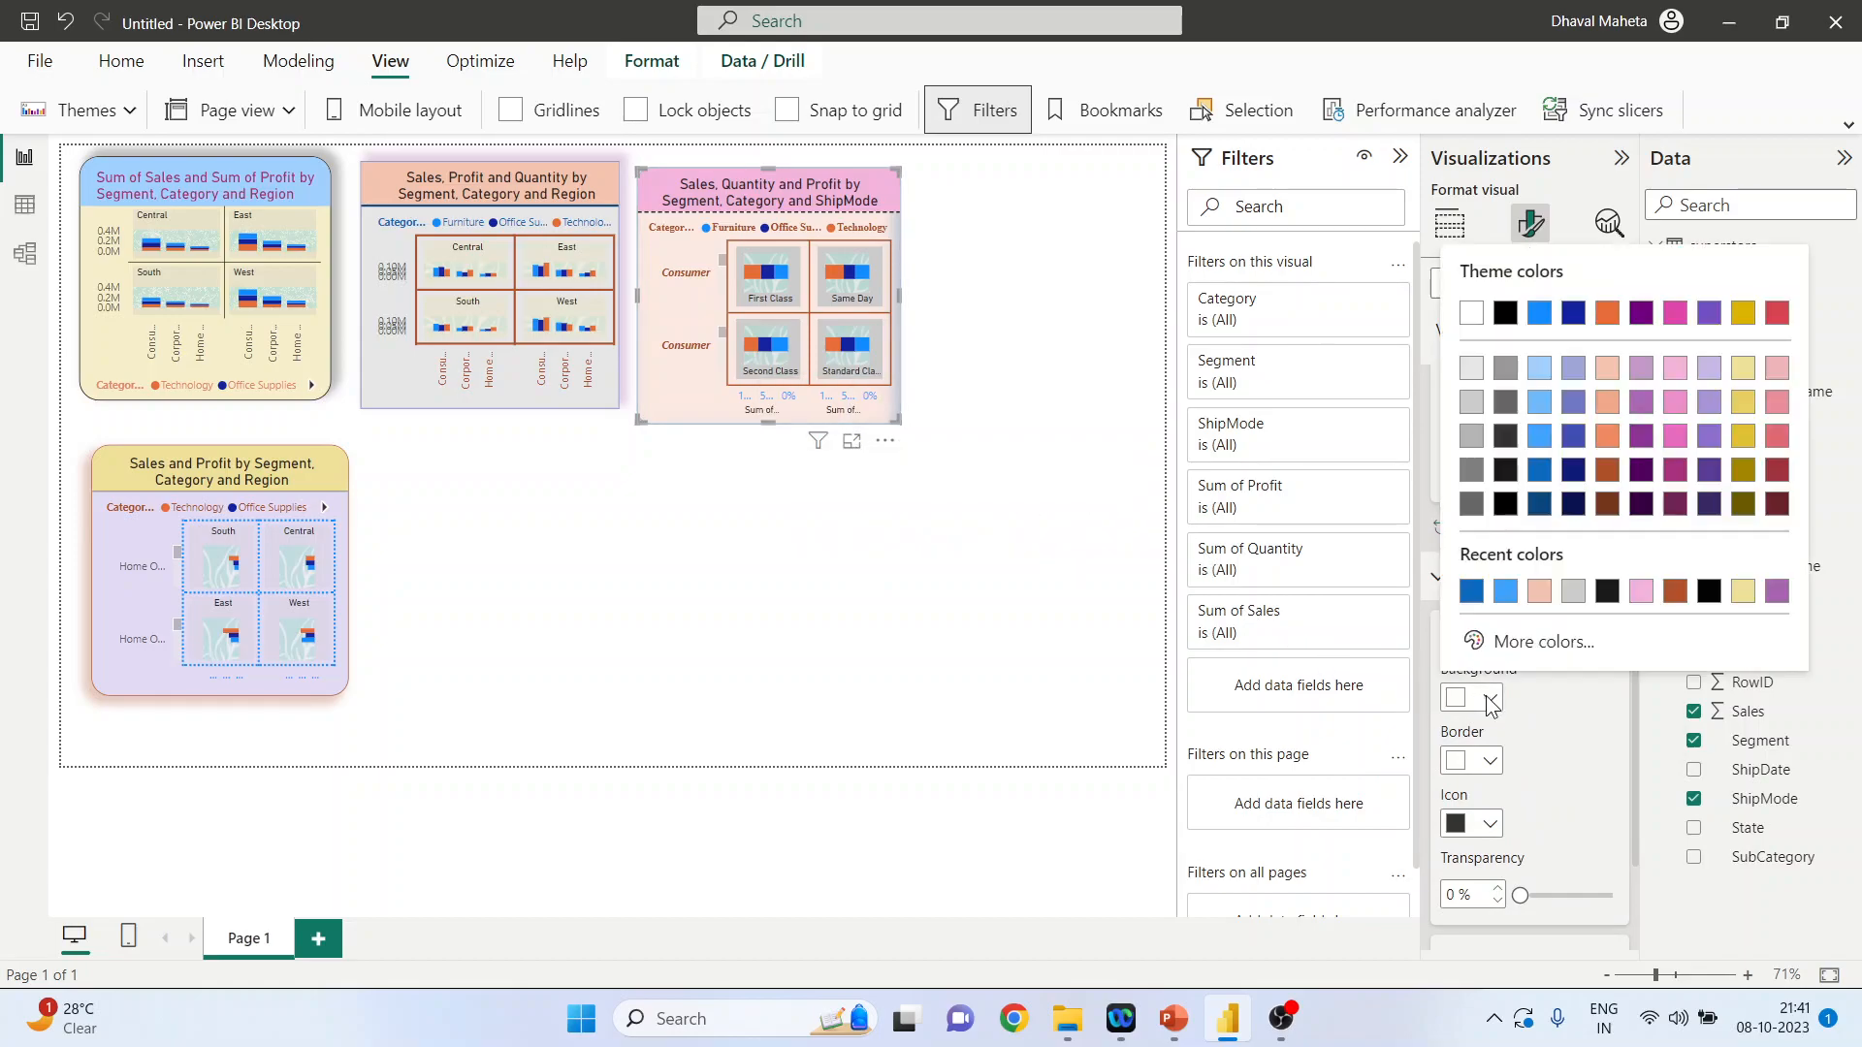
pyautogui.click(1541, 374)
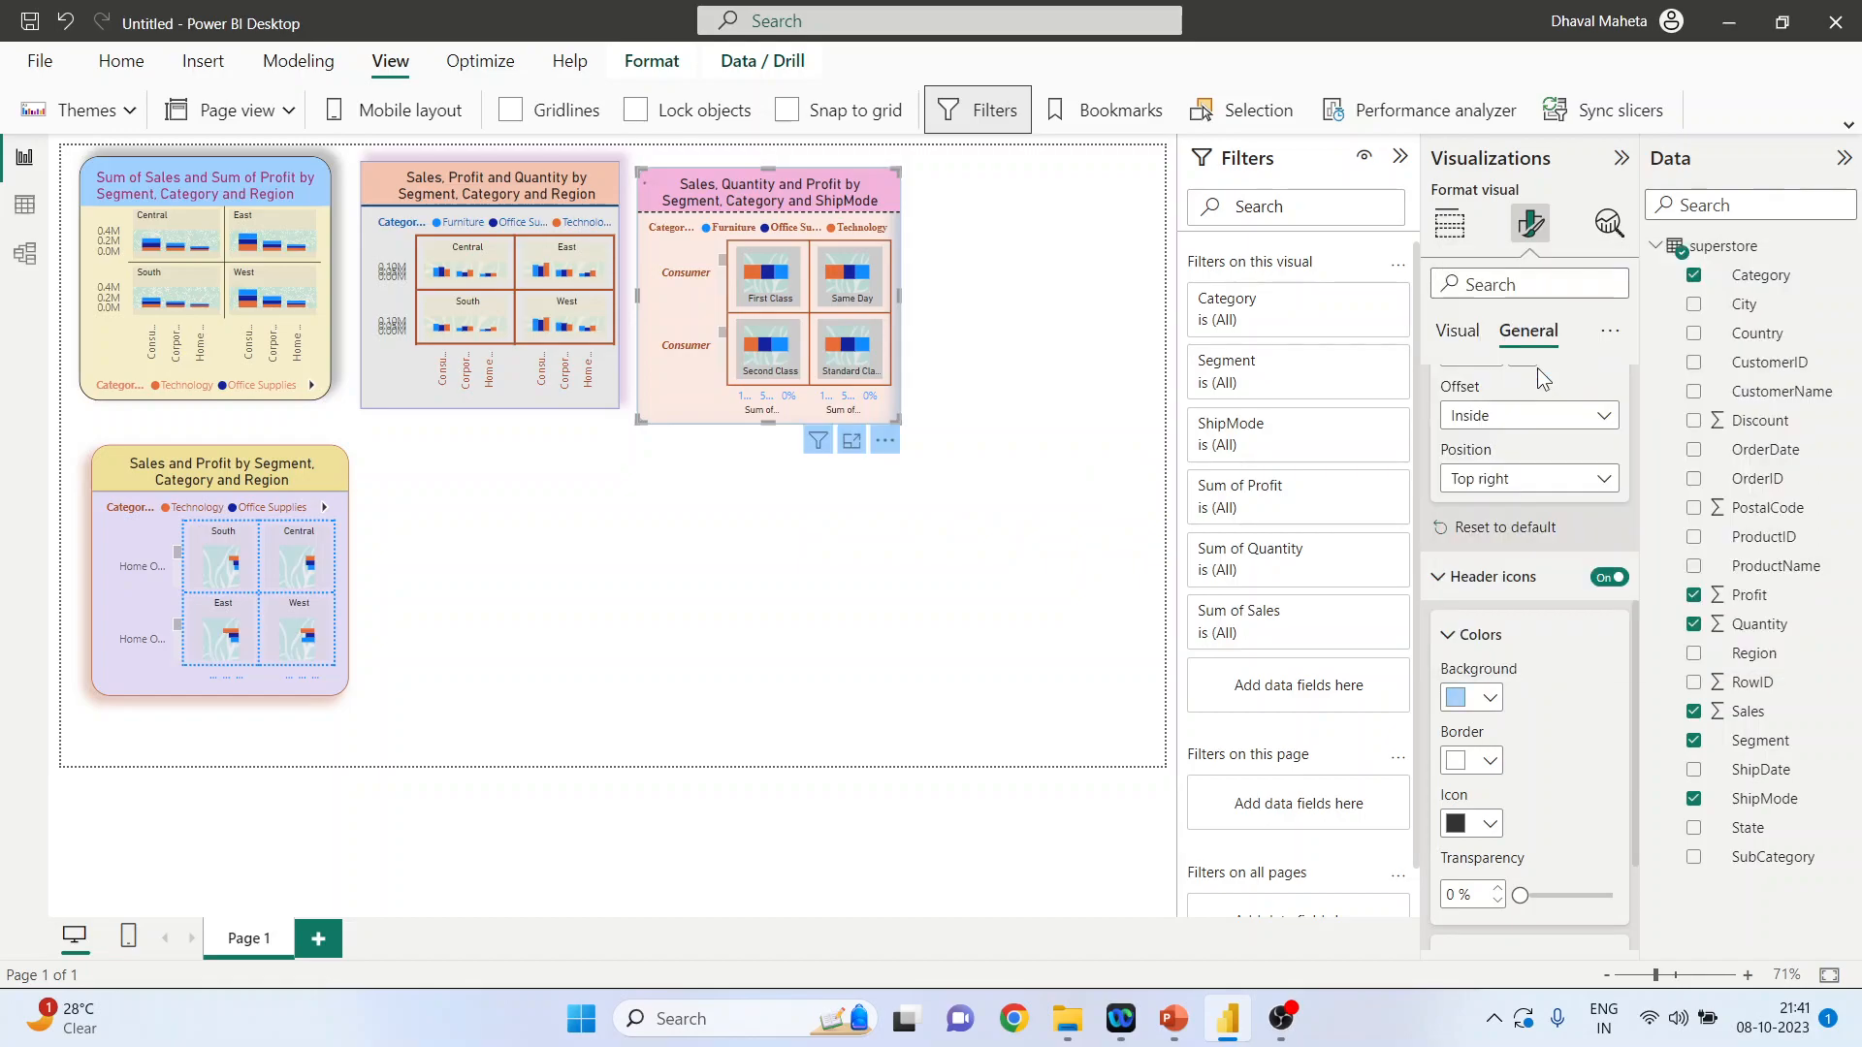
pyautogui.click(1491, 763)
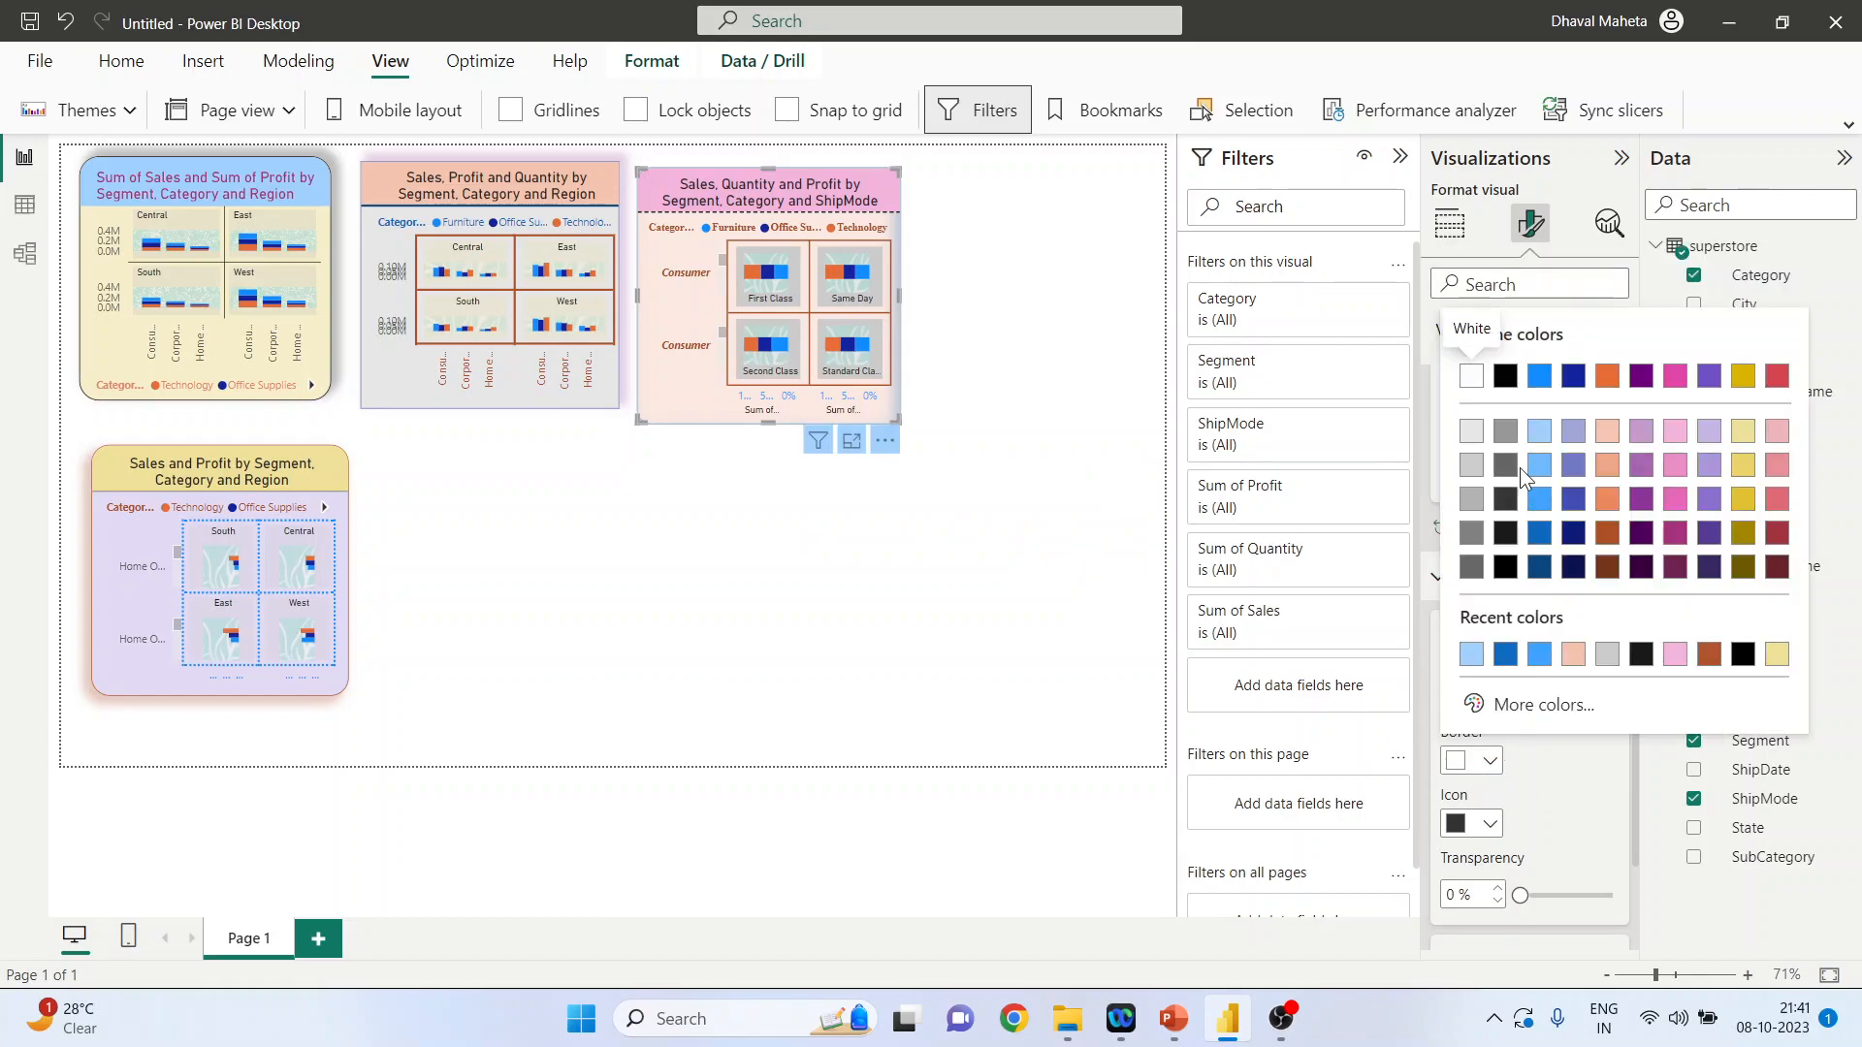
pyautogui.click(1505, 380)
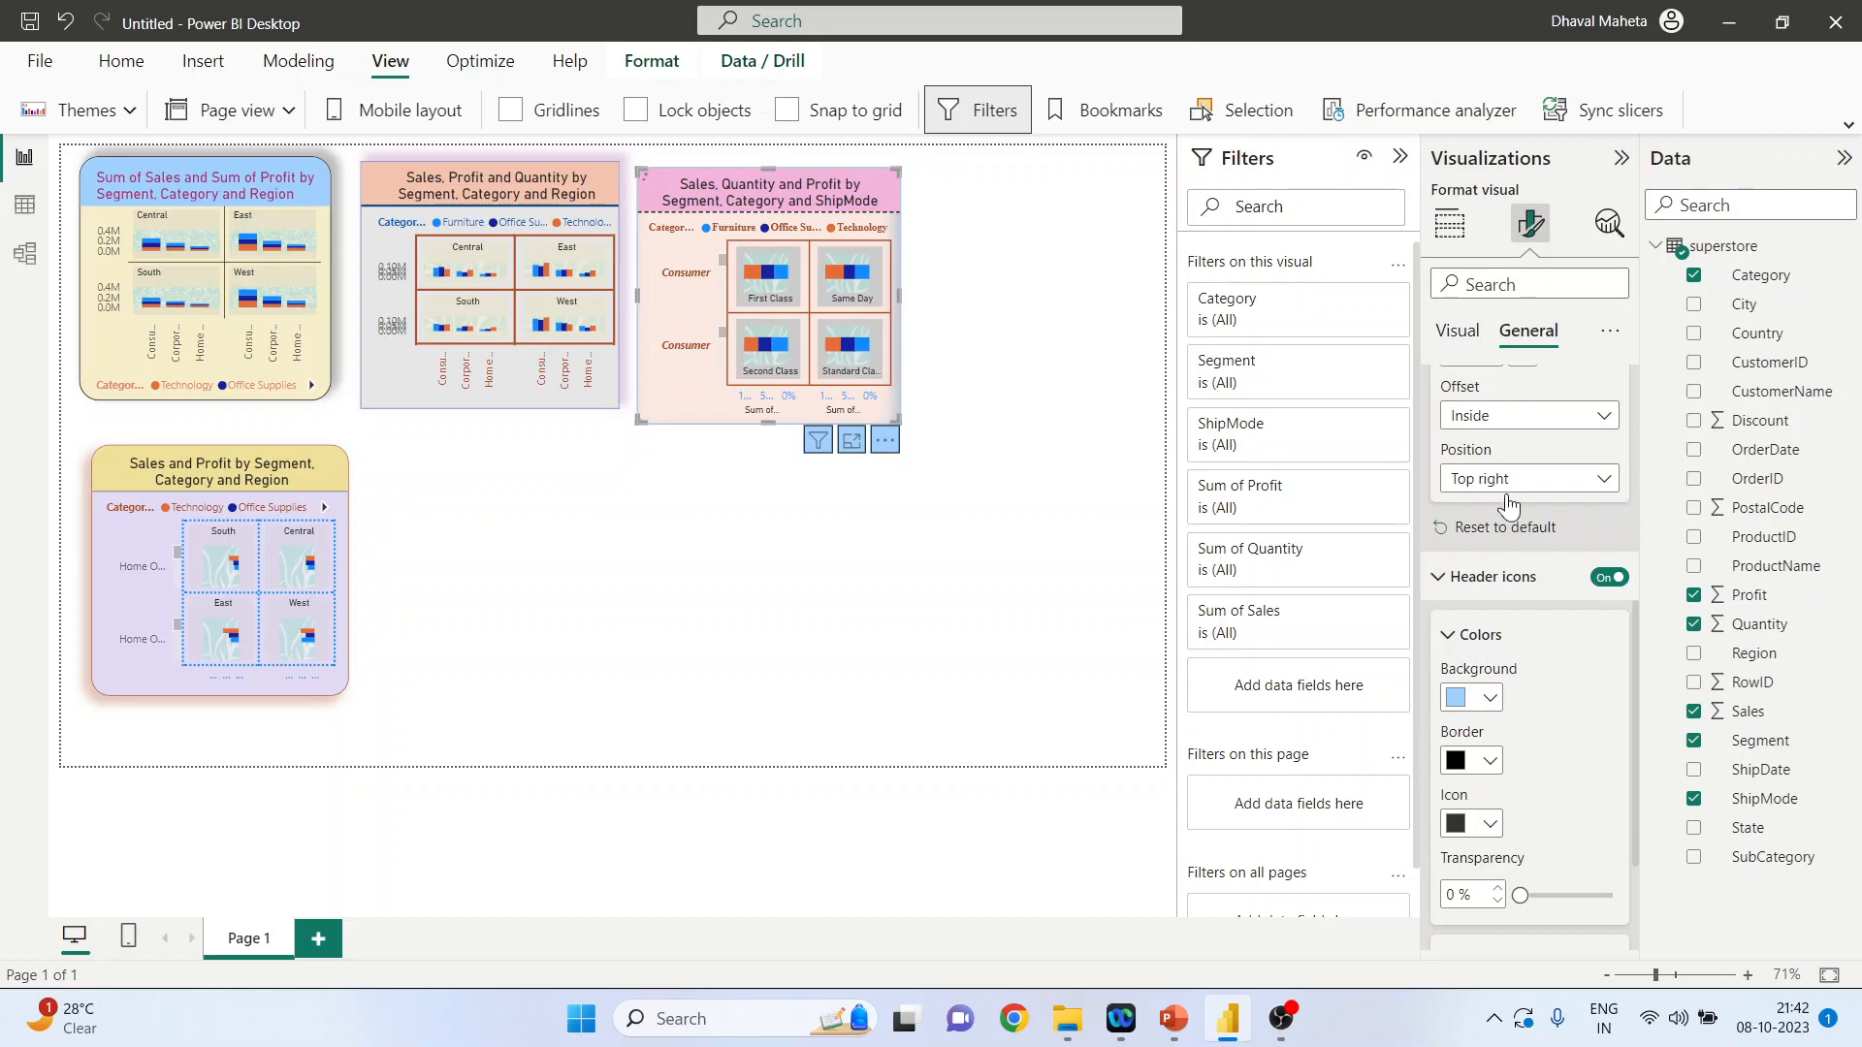
# Set the header icon color to orange and the header icons' transparency to 7%
pyautogui.click(1487, 826)
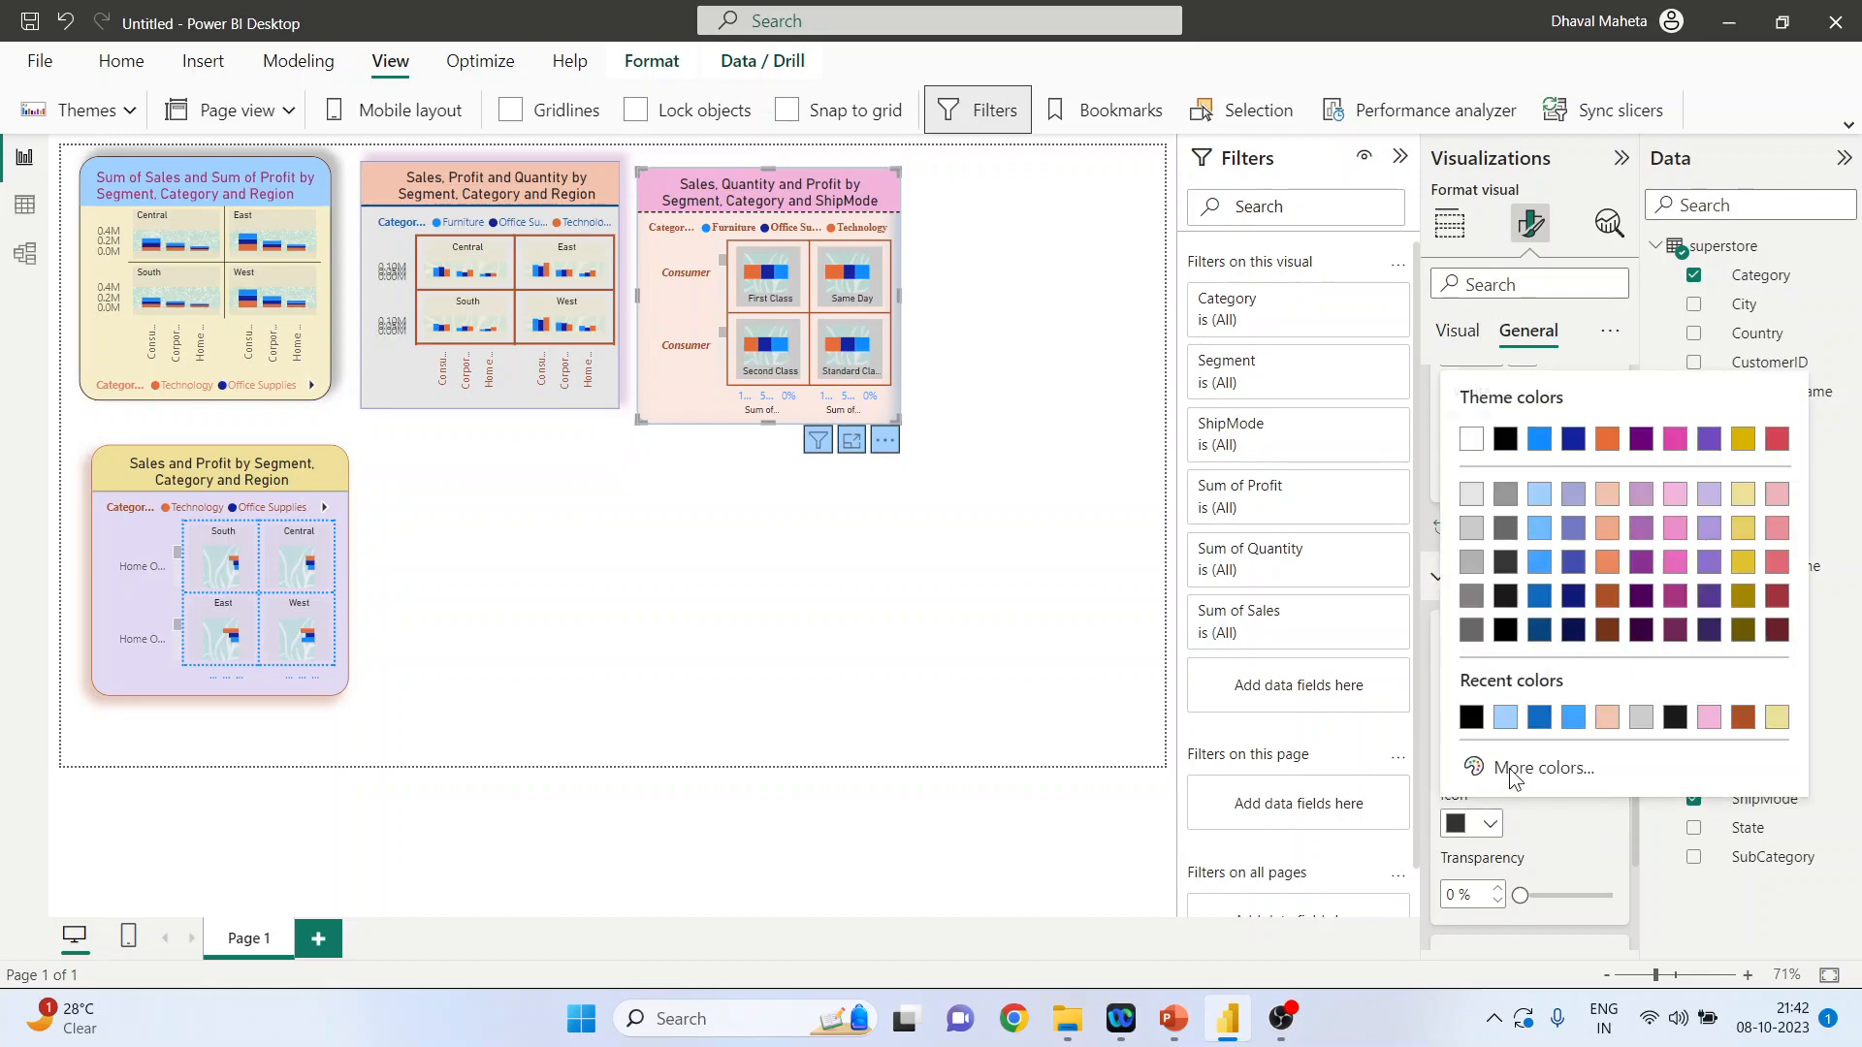
pyautogui.click(1607, 441)
pyautogui.scroll(-2, 1620, 772)
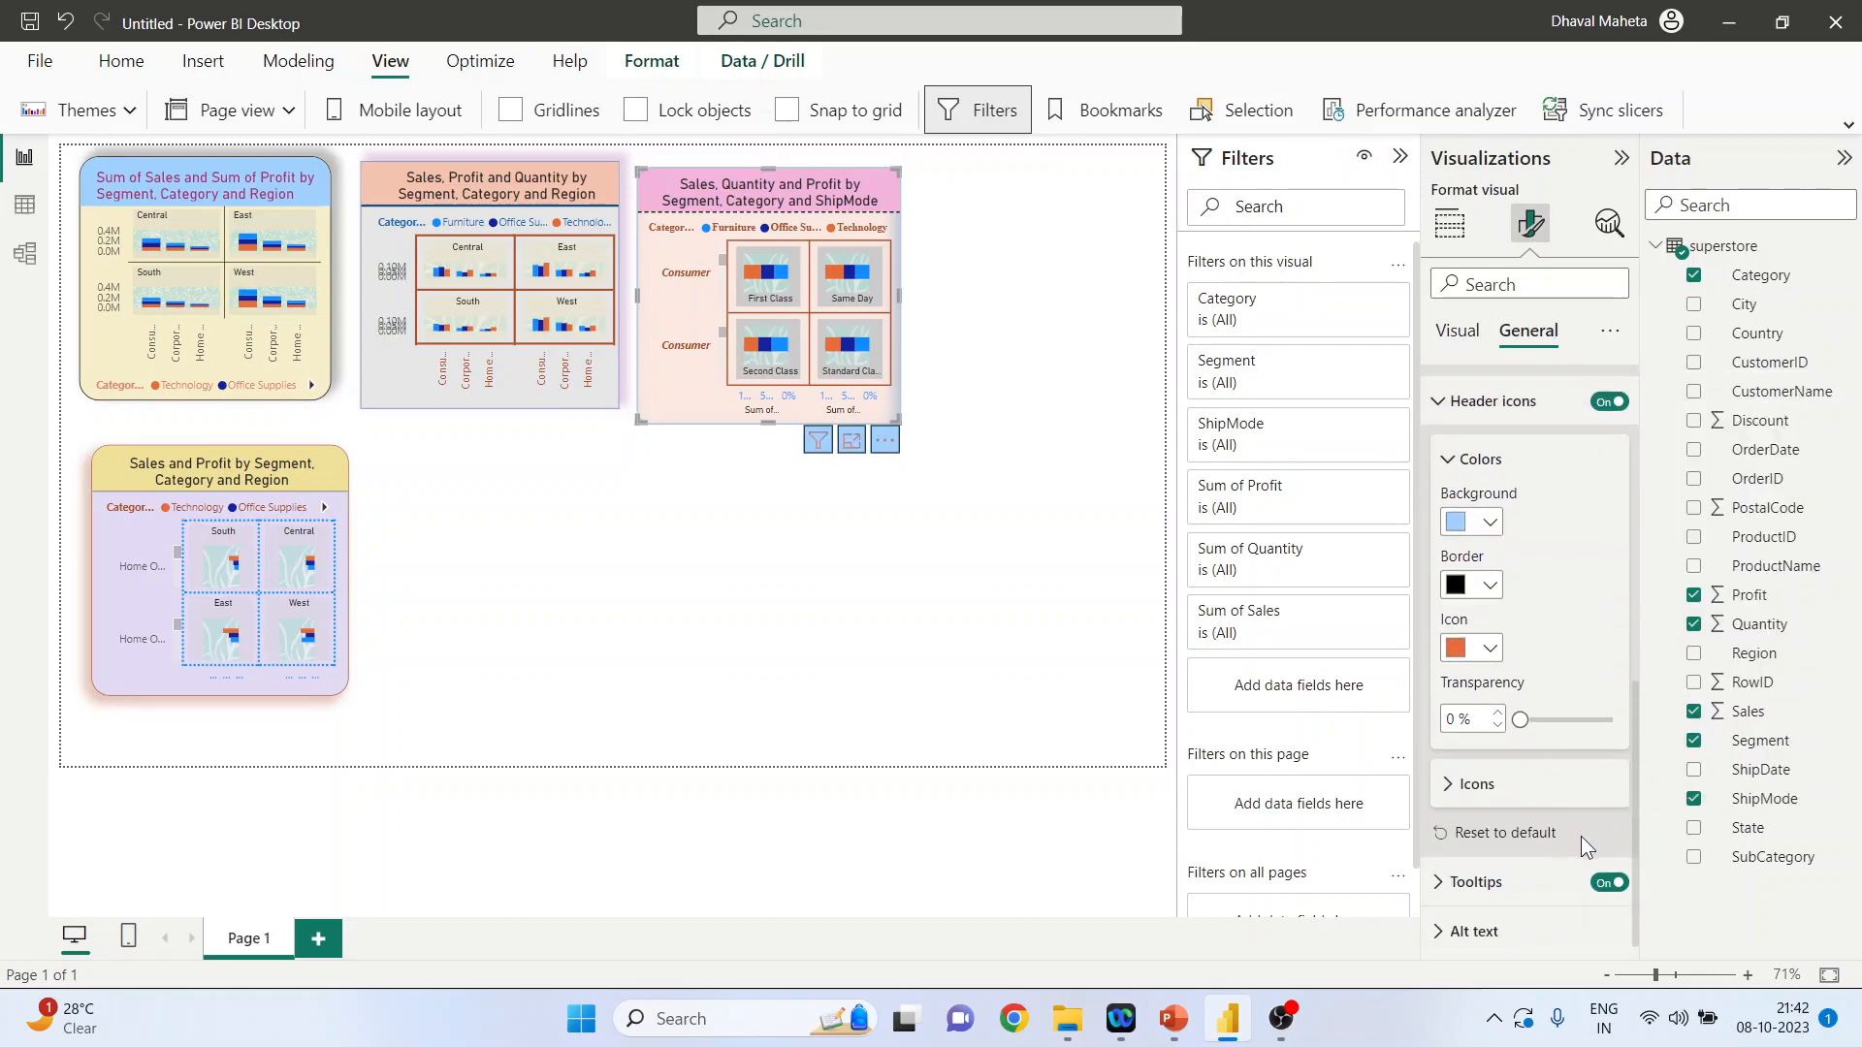
pyautogui.moveTo(1524, 720)
pyautogui.mouseDown()
pyautogui.moveTo(1558, 721)
pyautogui.moveTo(1528, 724)
pyautogui.mouseUp()
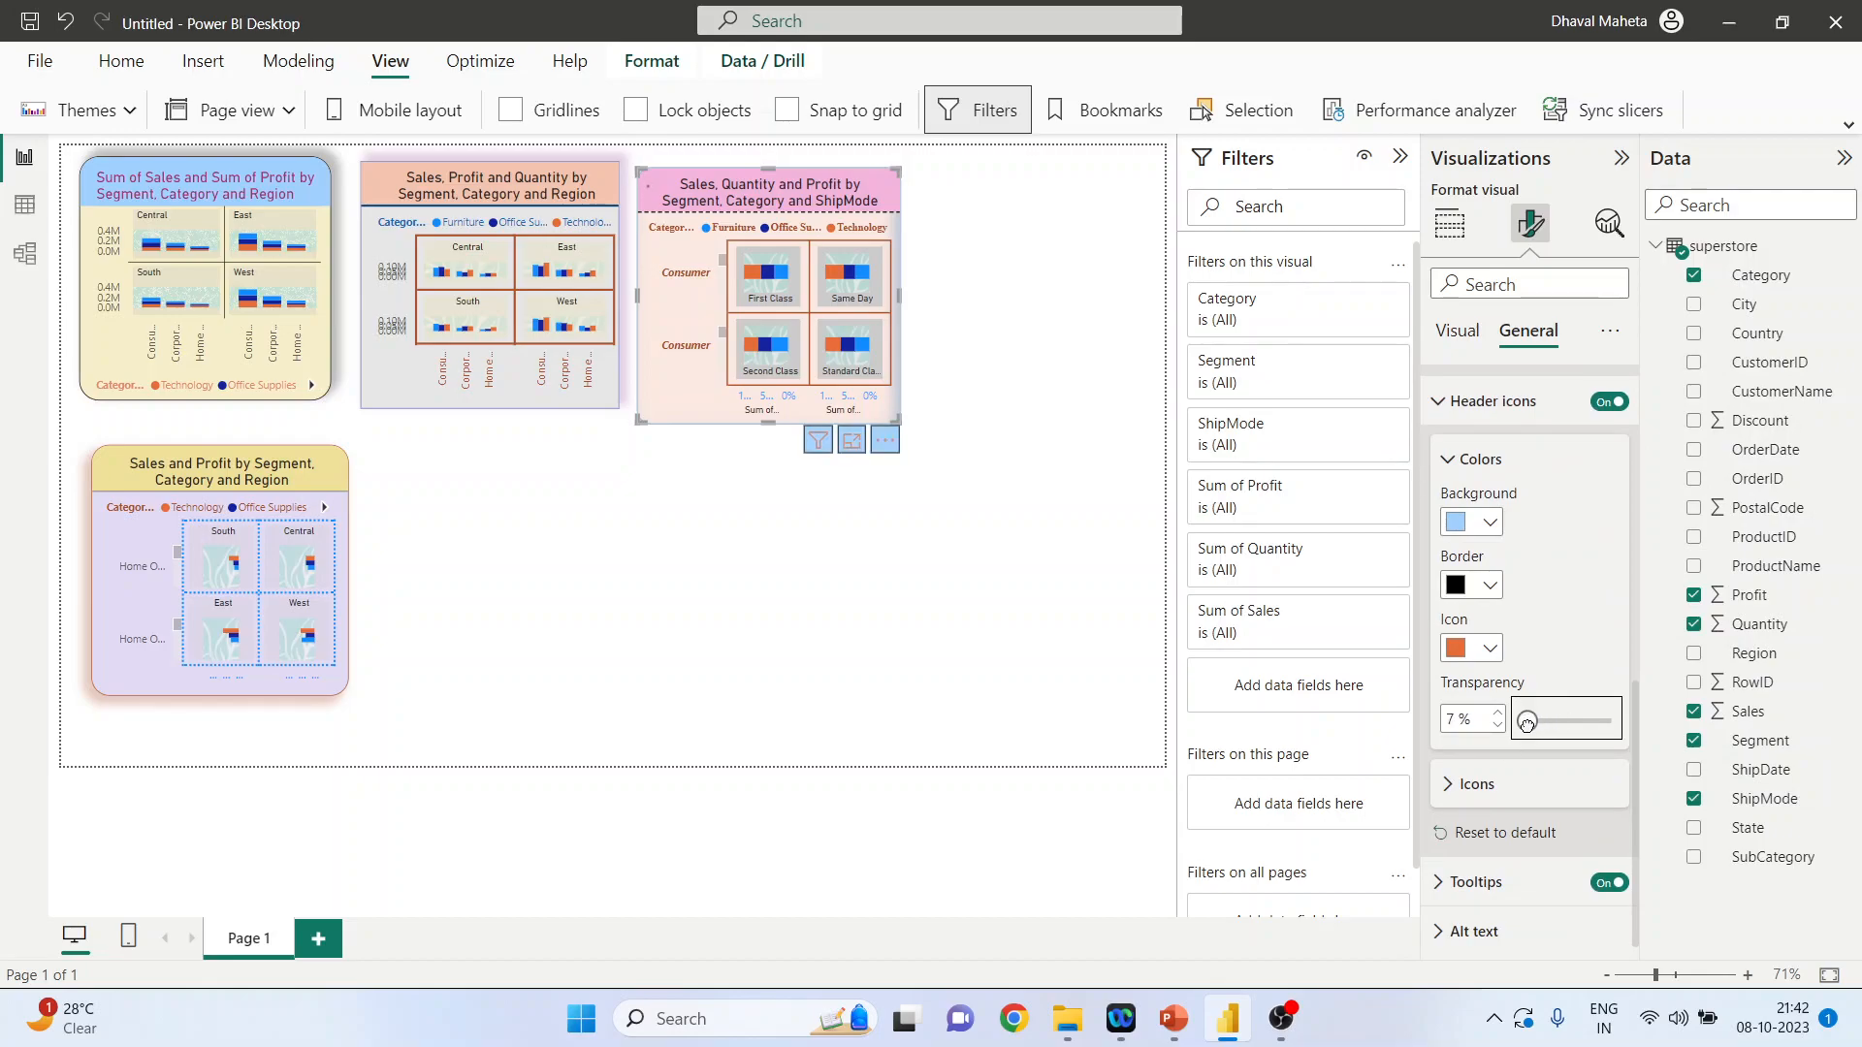
# Expand the list of header icons, and check the chart's data export dialog in focus mode without saving
pyautogui.click(1450, 785)
pyautogui.scroll(-3, 1527, 854)
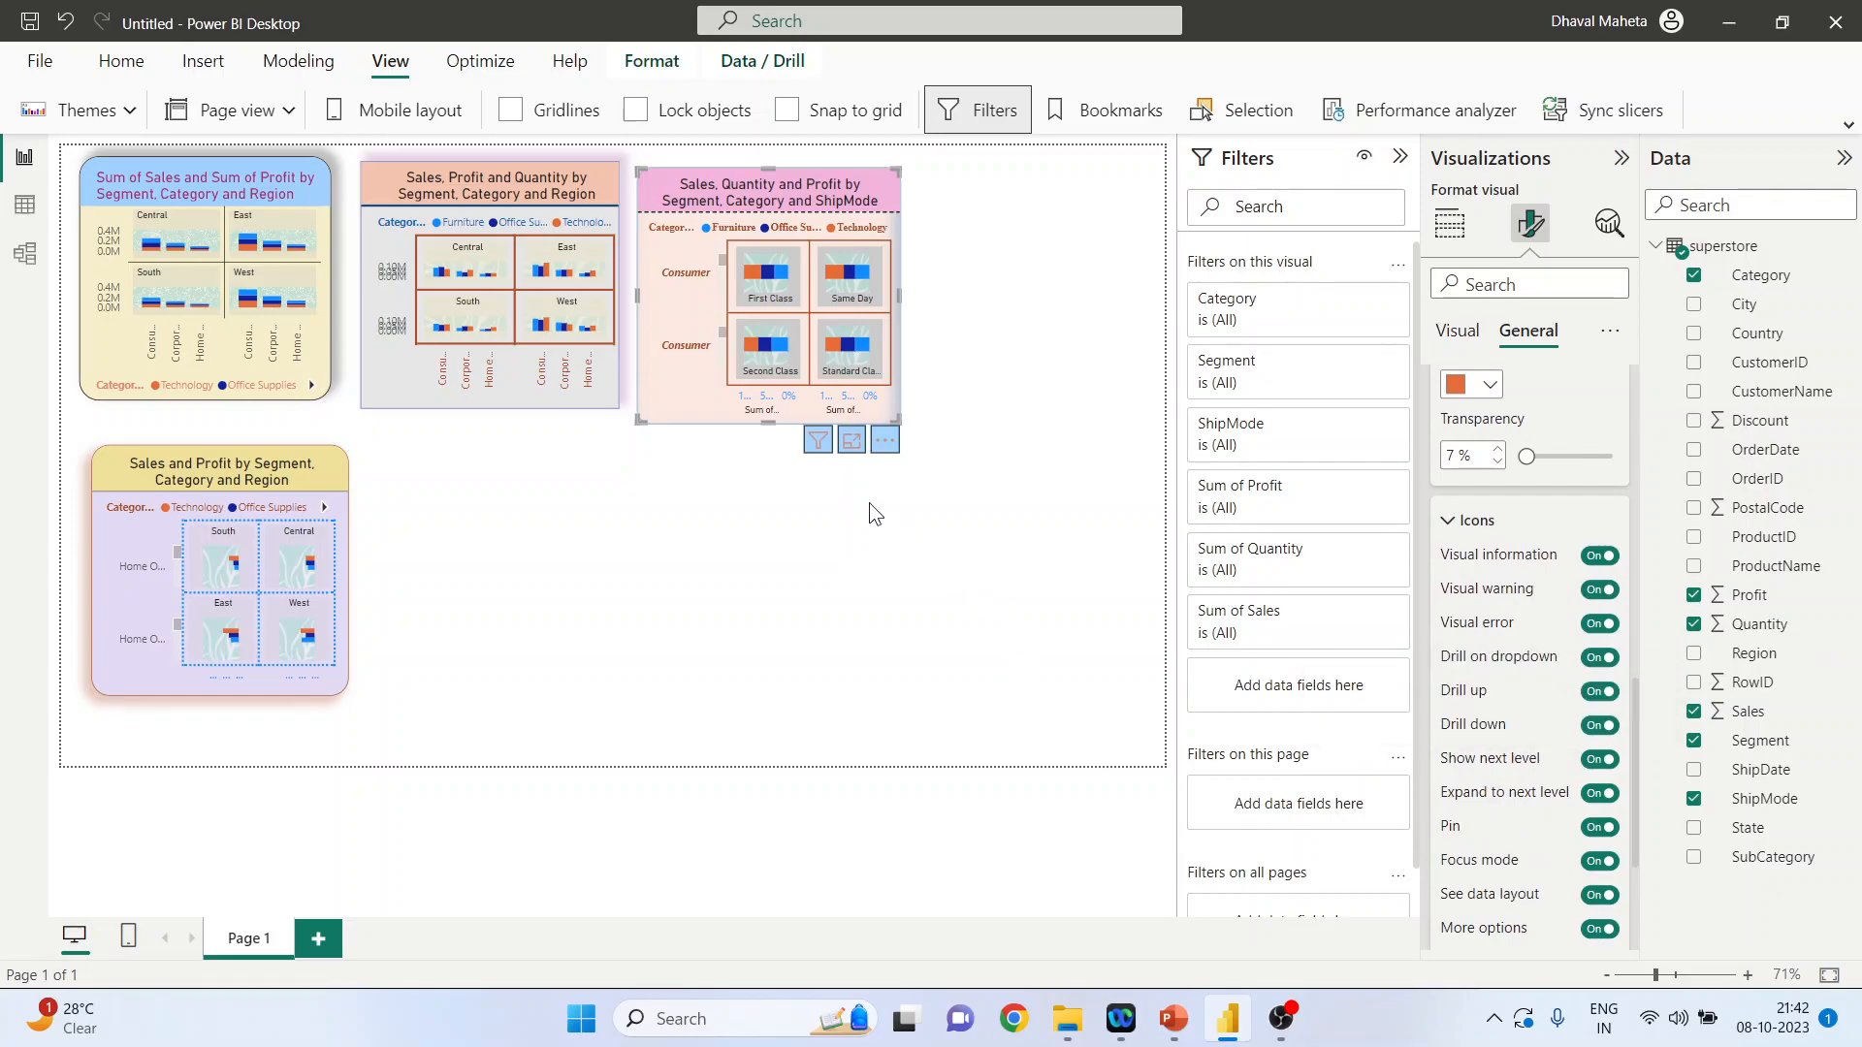
pyautogui.click(850, 449)
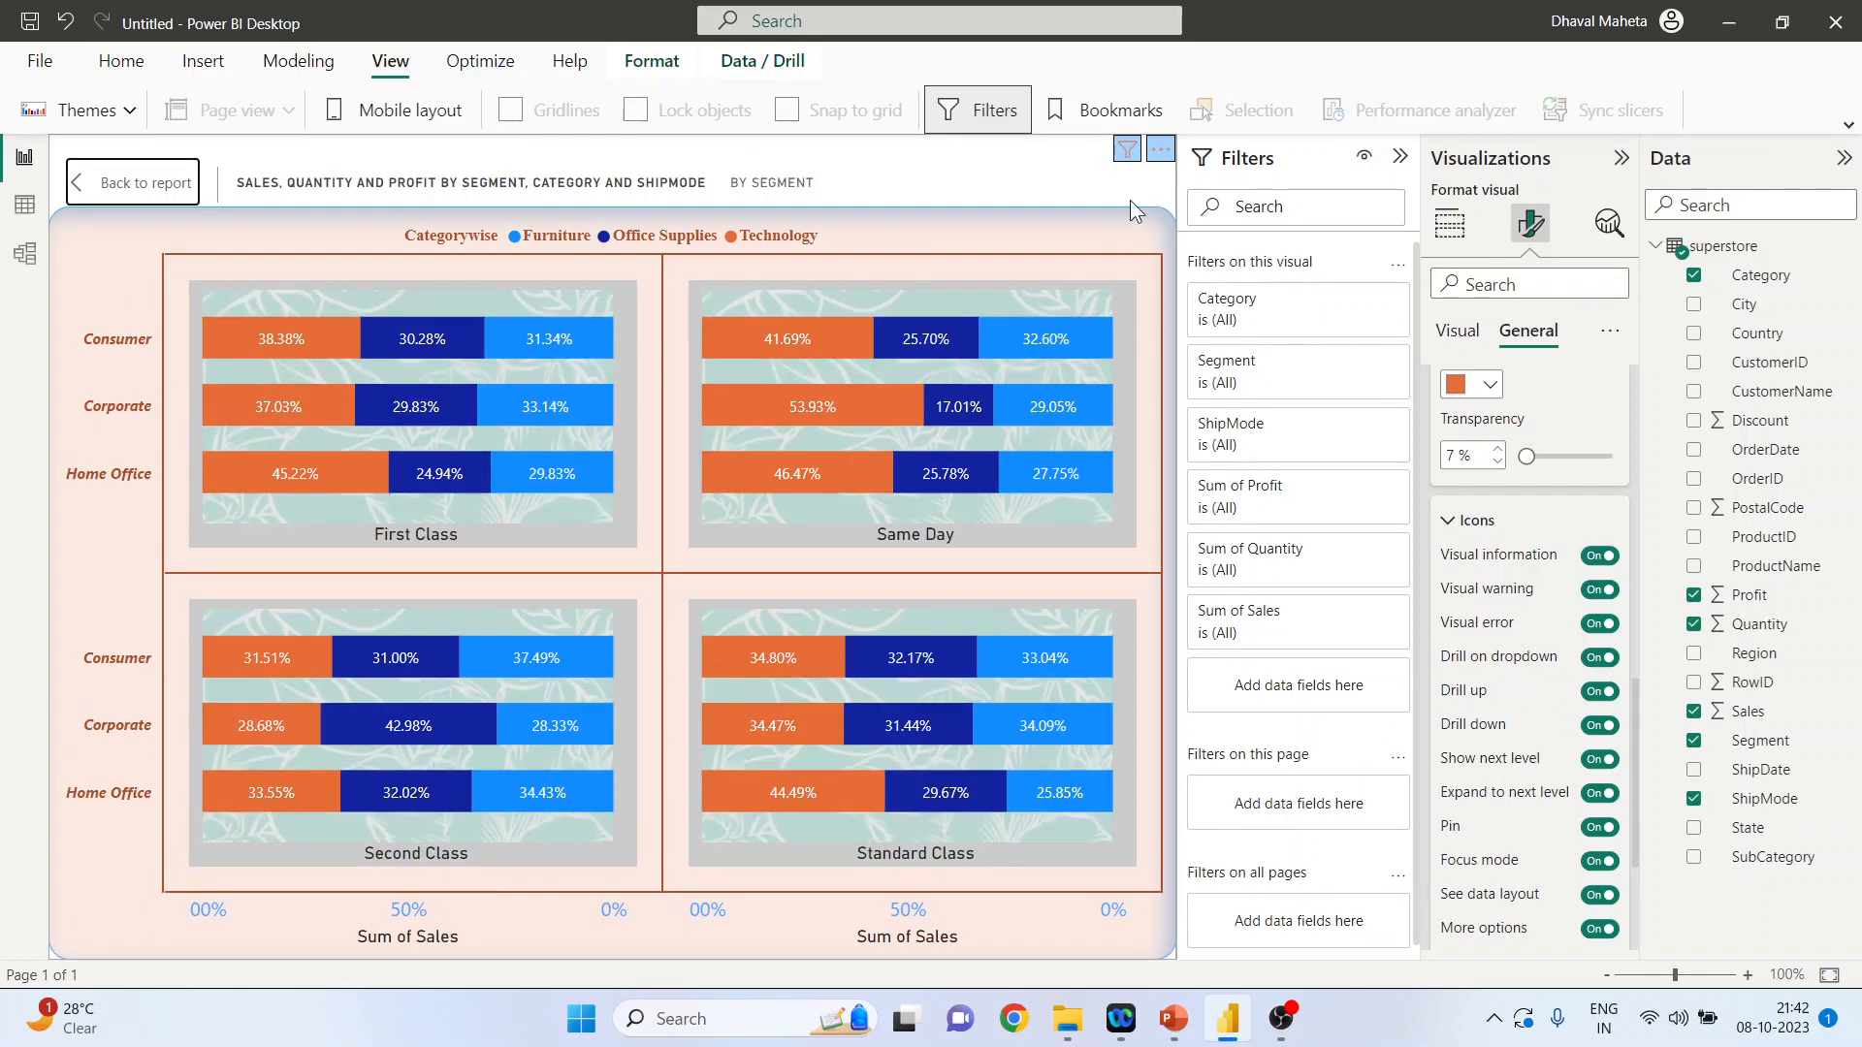
pyautogui.click(1160, 148)
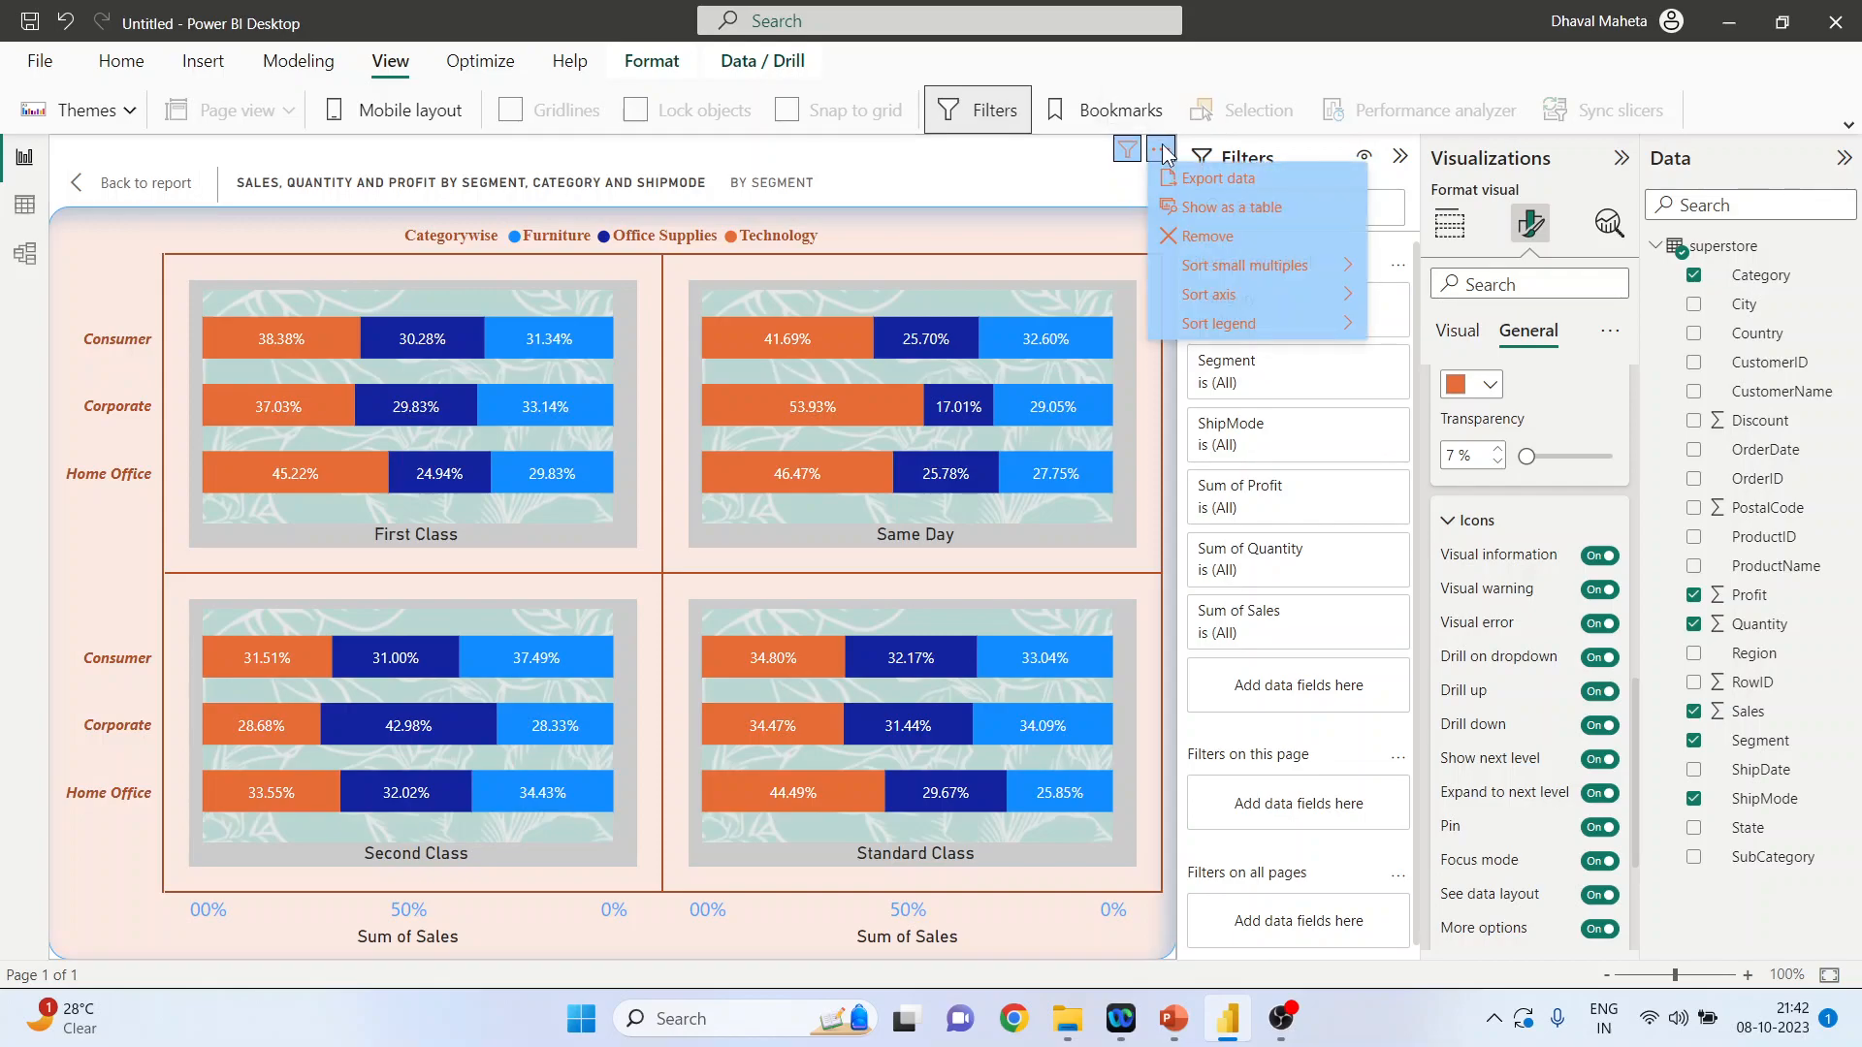
pyautogui.click(1212, 177)
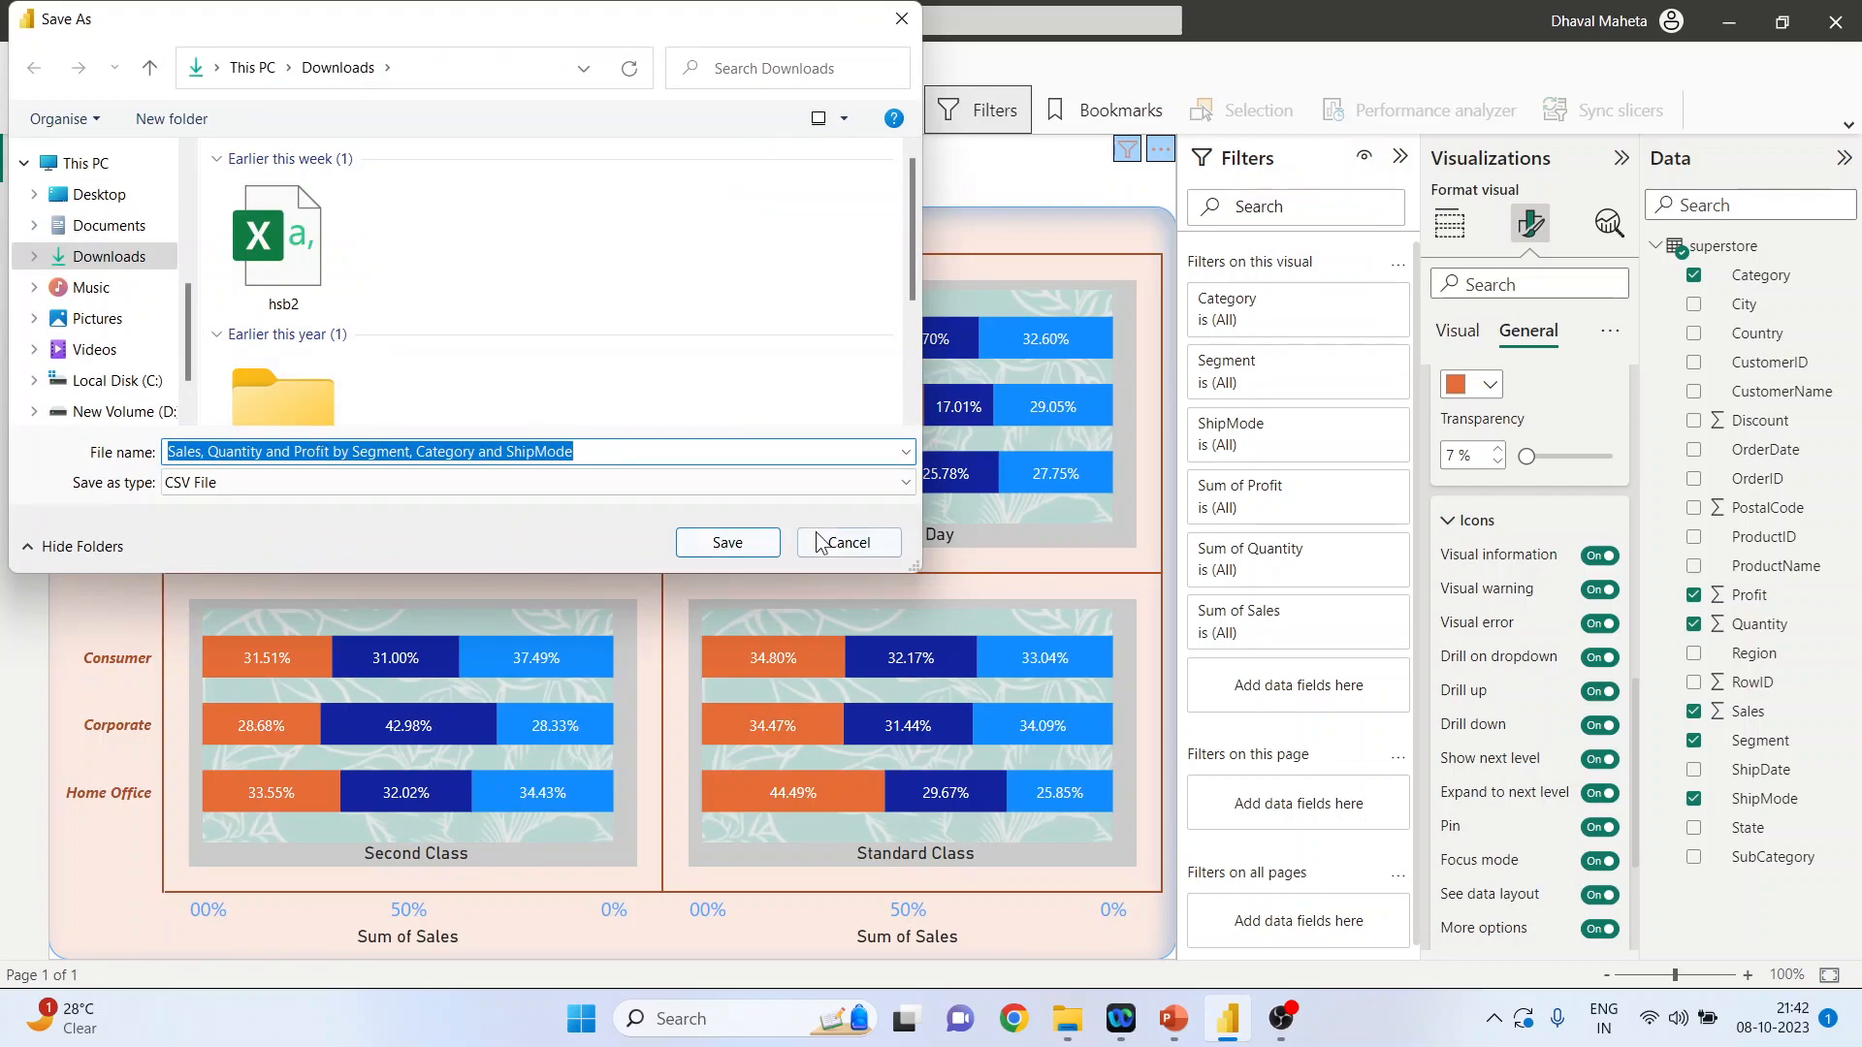
pyautogui.click(849, 542)
# View the chart's data as a table beneath the focused chart, and return to the report
pyautogui.click(1160, 149)
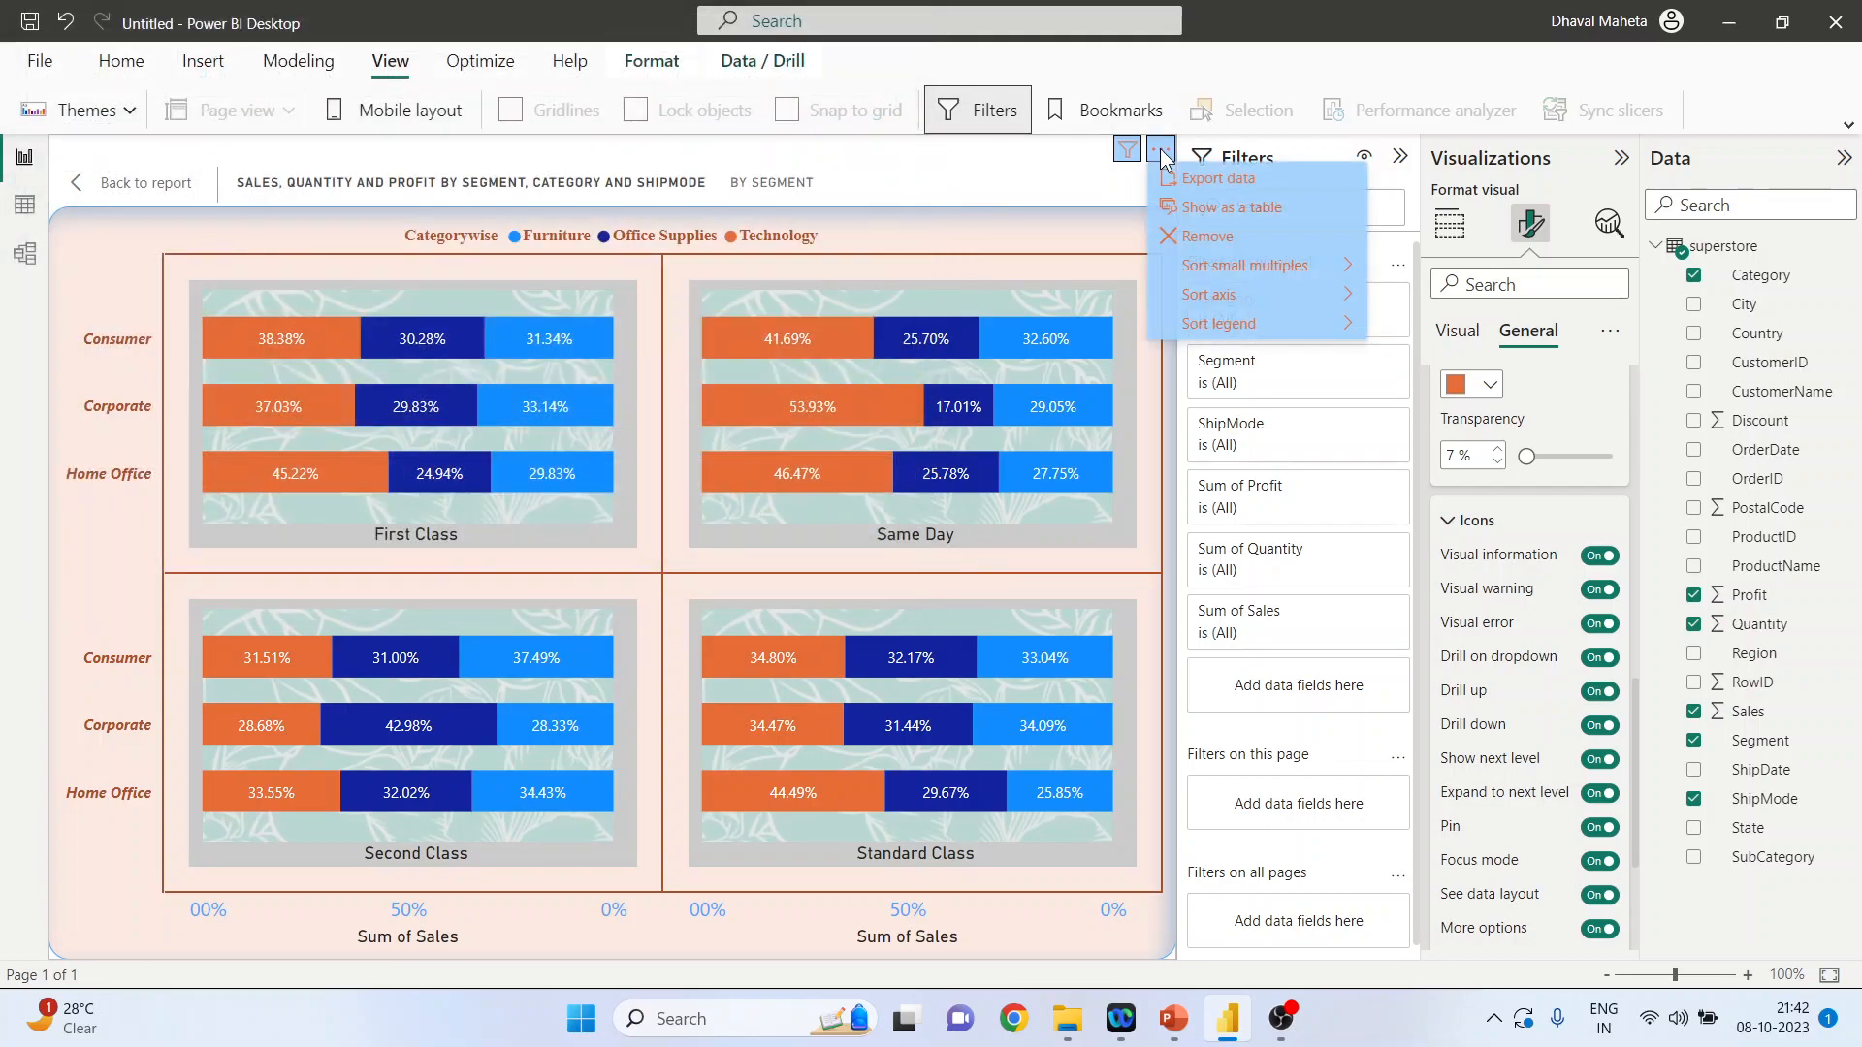
pyautogui.click(1244, 210)
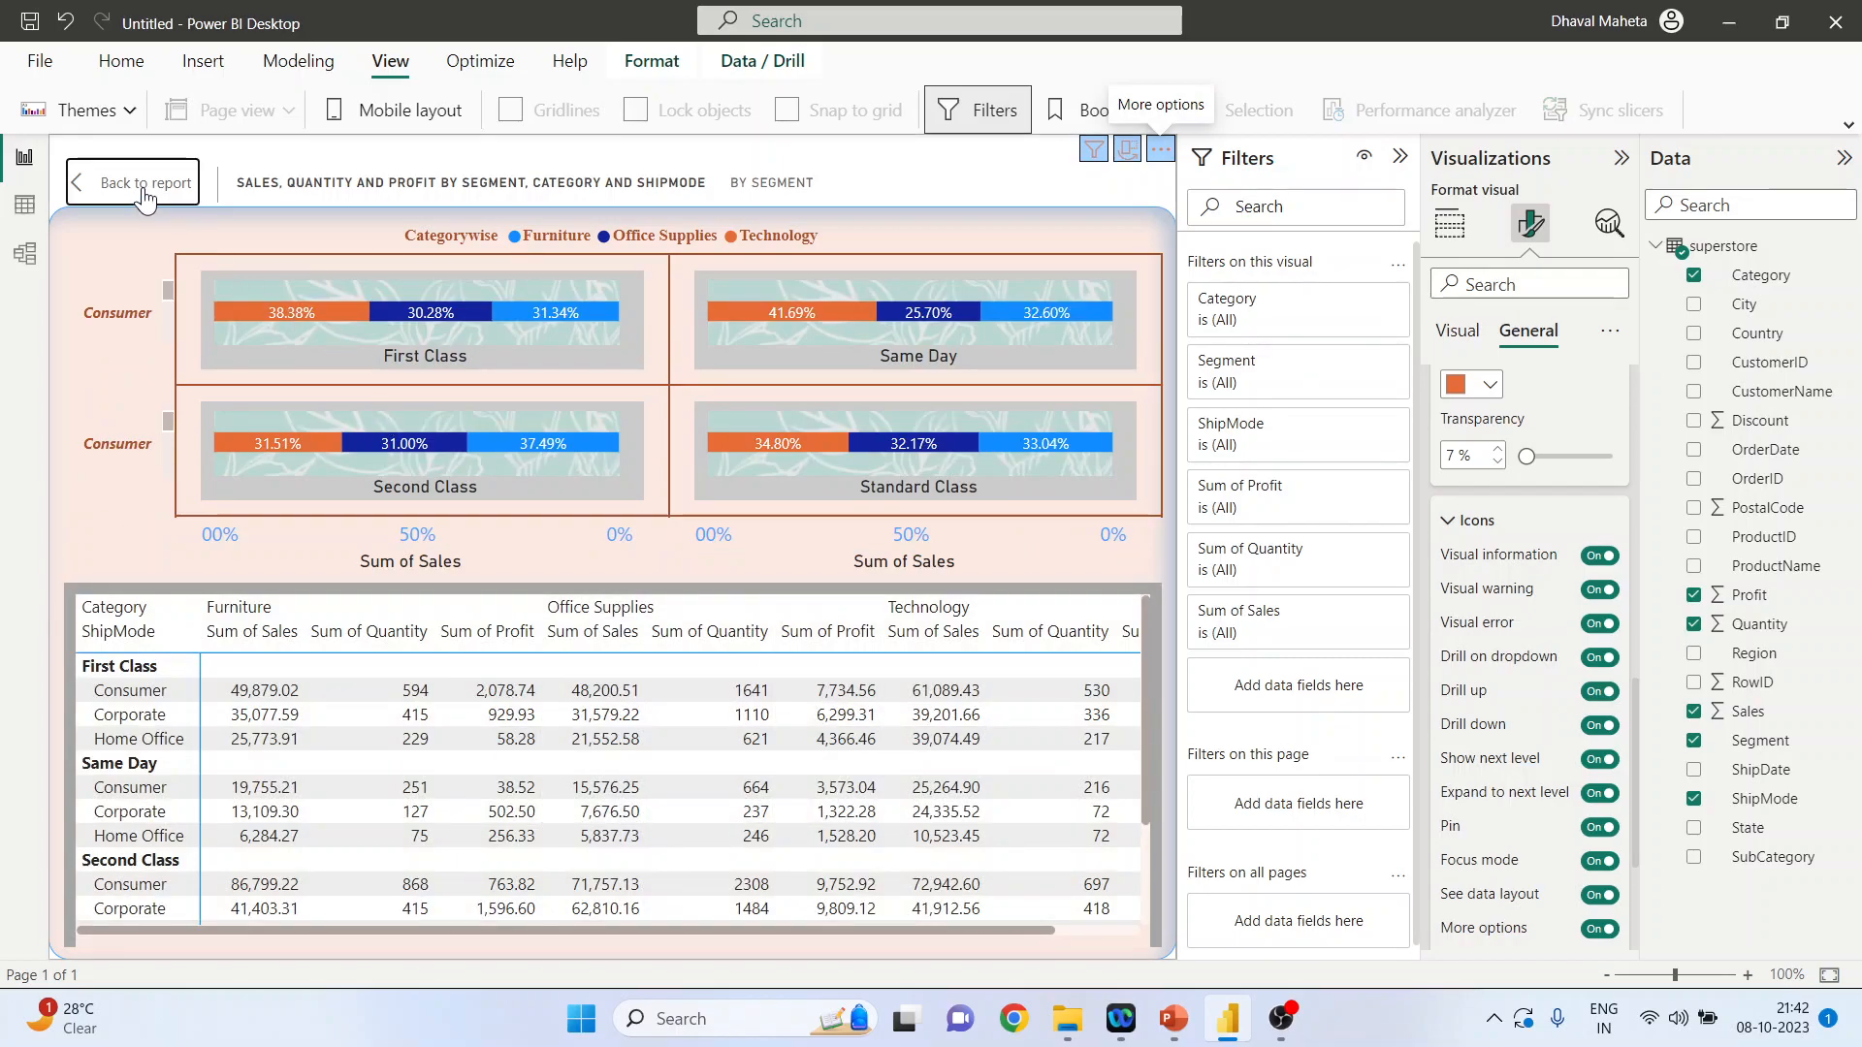
pyautogui.click(97, 183)
# Reopen the chart in focus mode and sort its small multiples by ShipMode
pyautogui.click(852, 439)
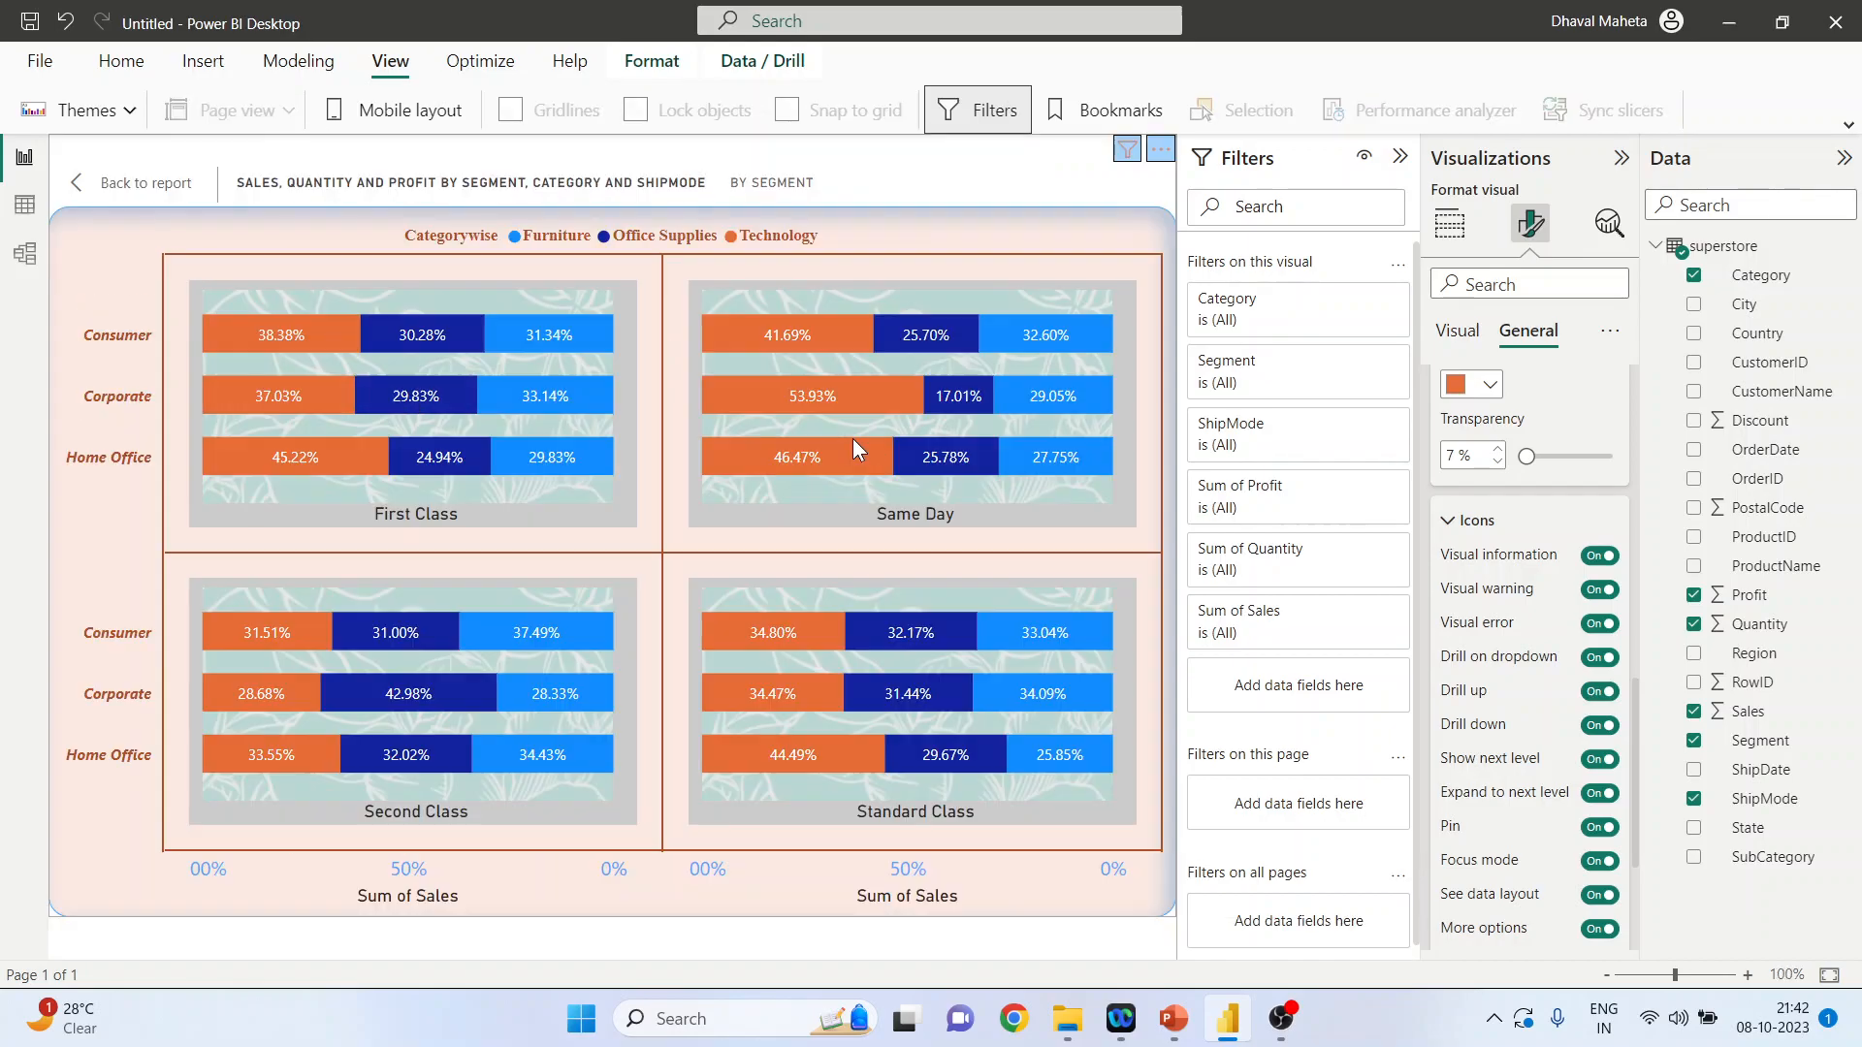
pyautogui.click(1159, 150)
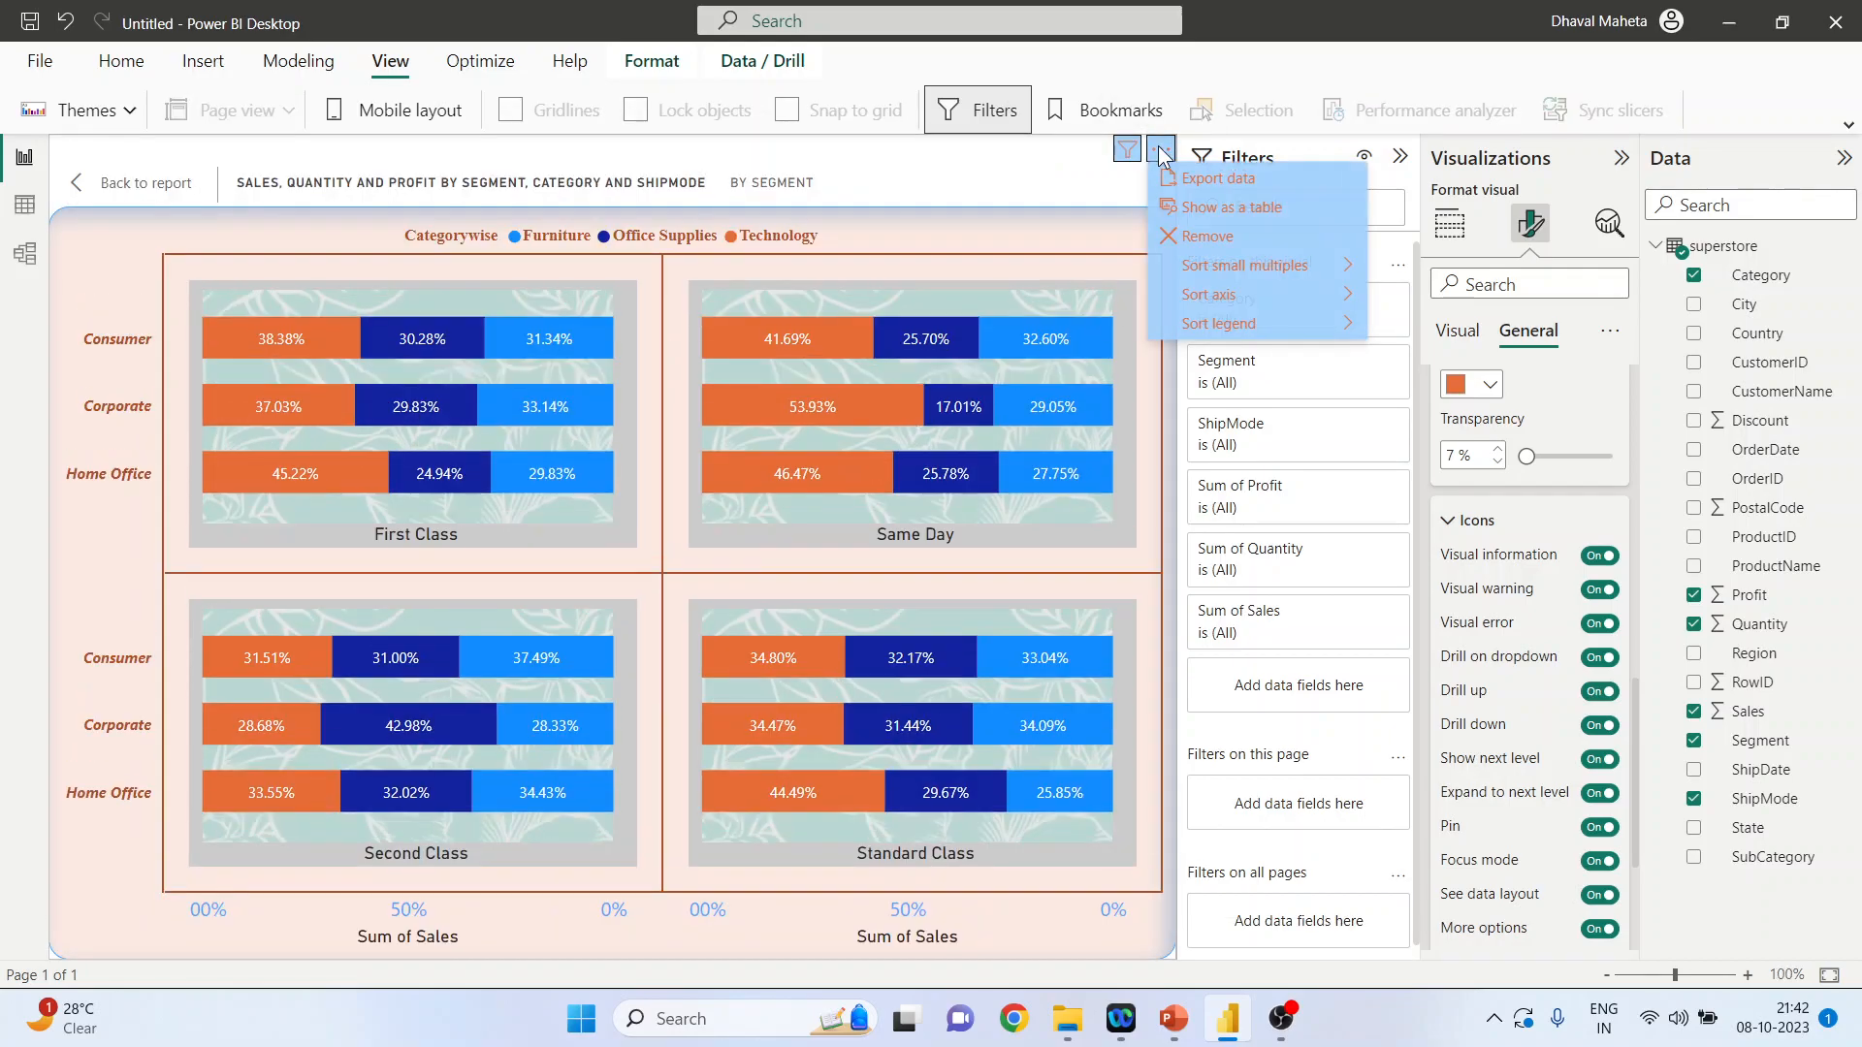
pyautogui.moveTo(1299, 282)
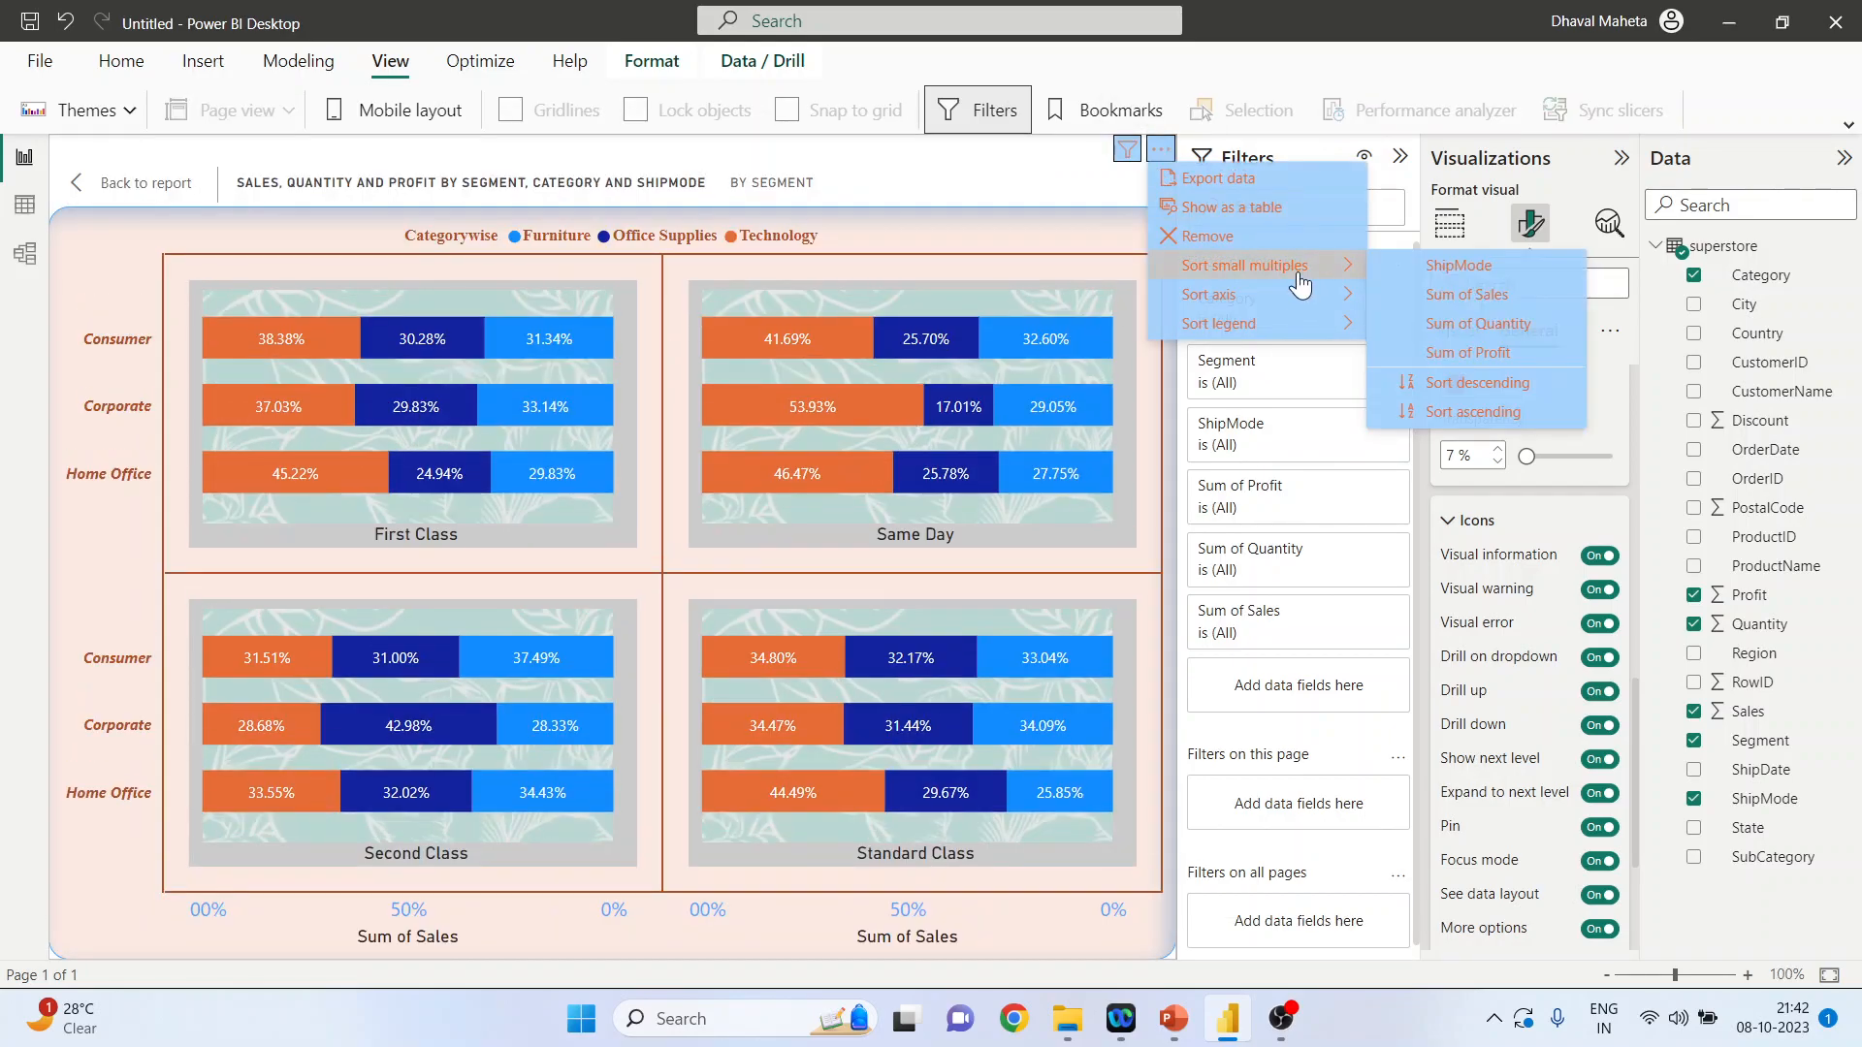
pyautogui.click(1444, 275)
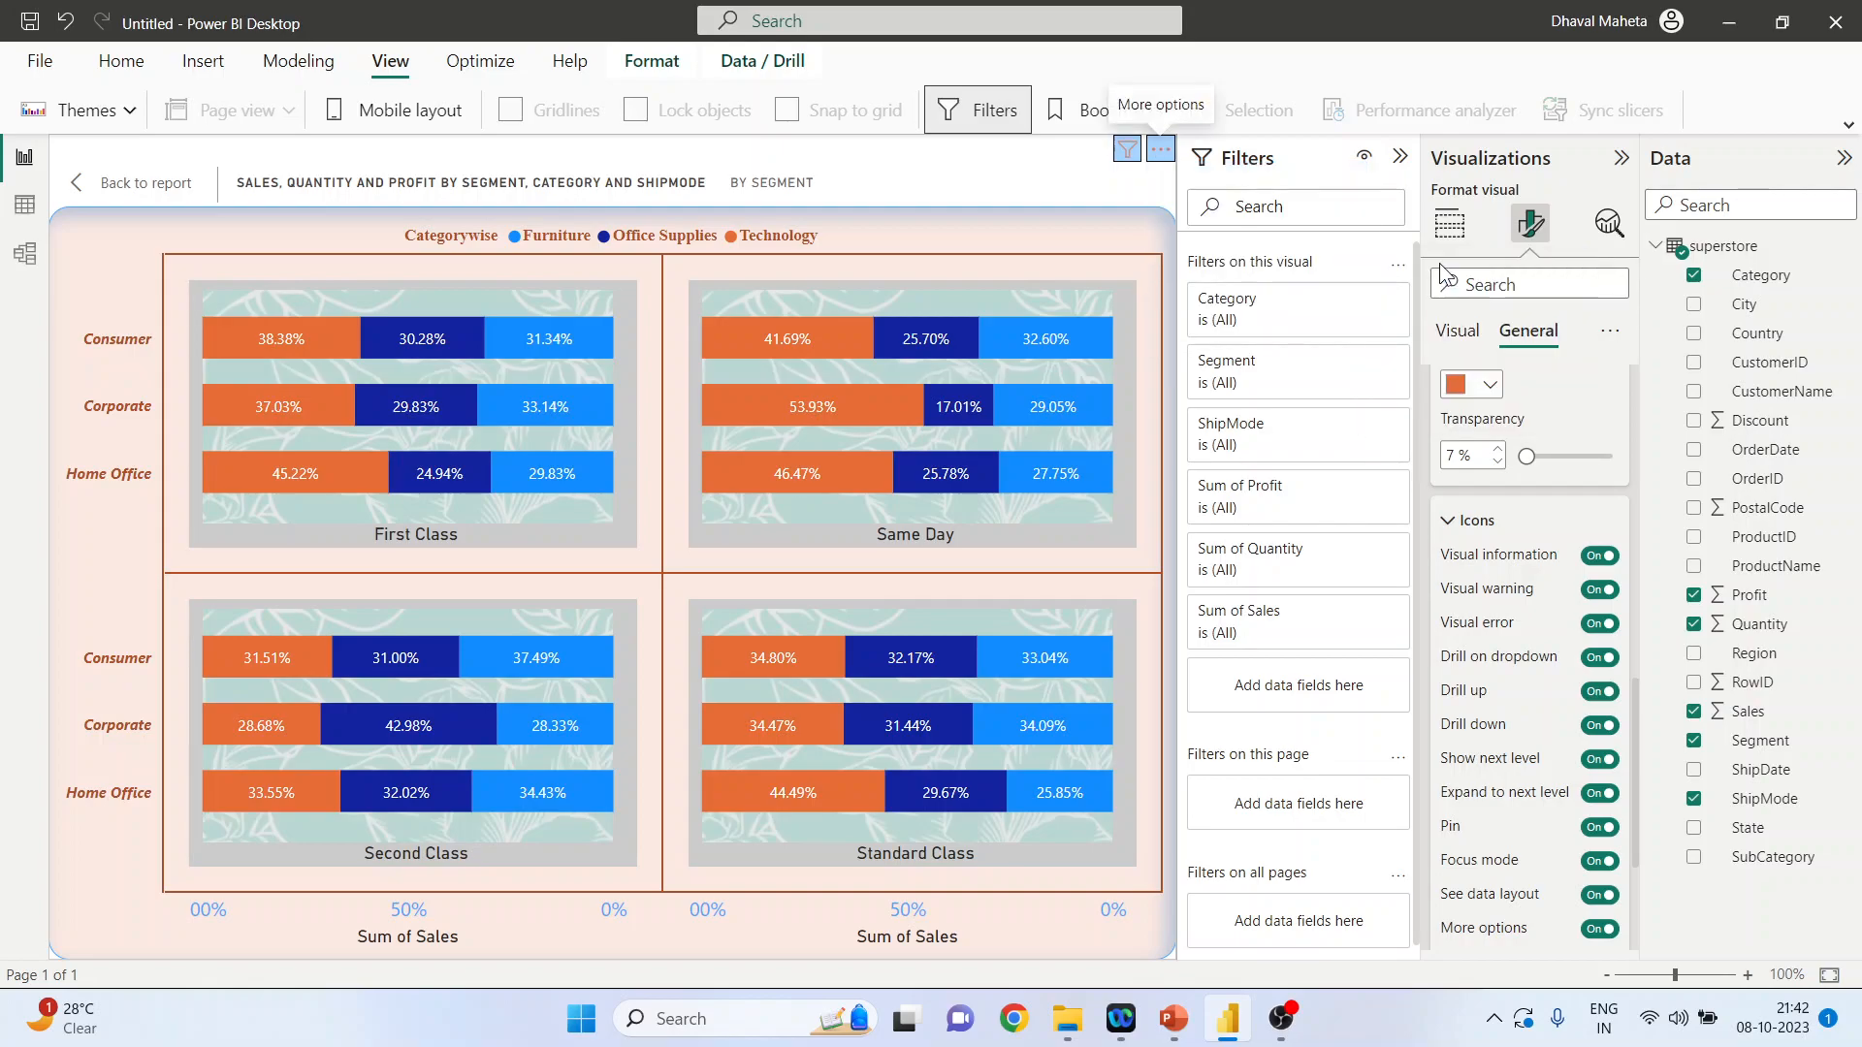
# Sort the chart's small multiples by ShipMode in ascending order
pyautogui.click(1164, 152)
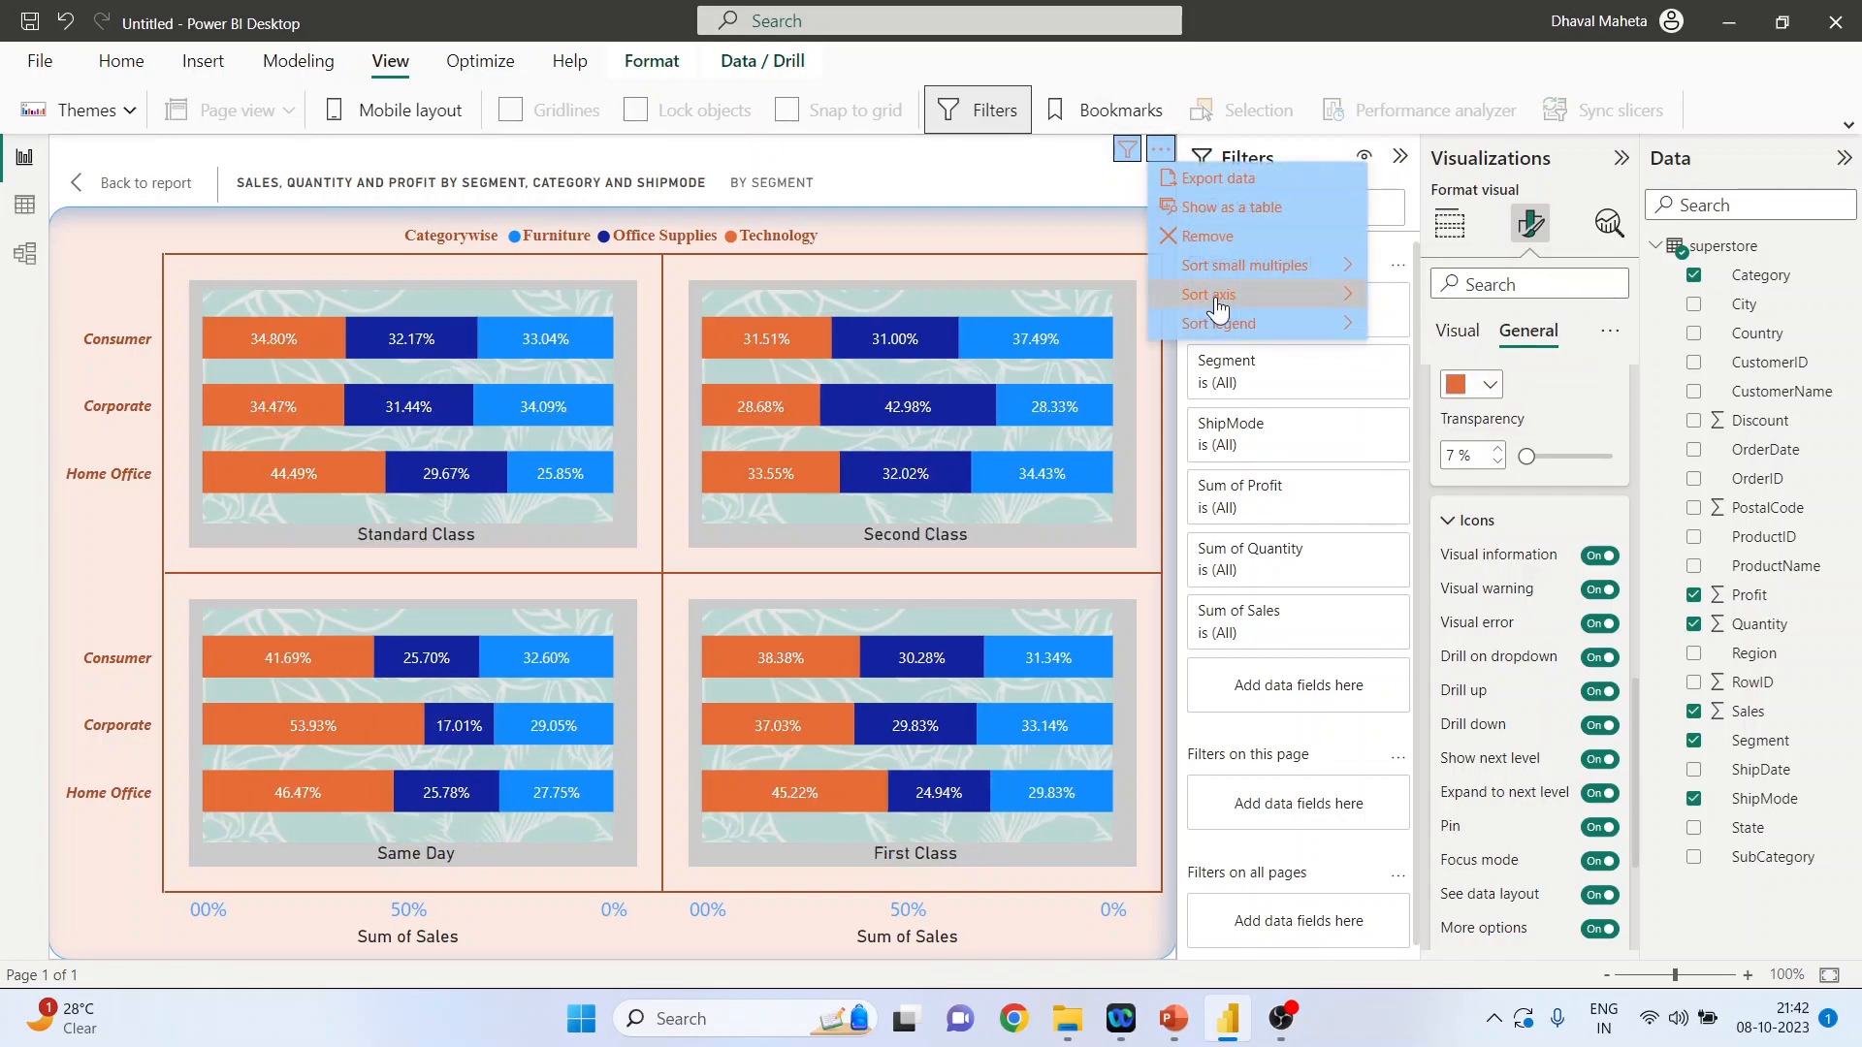
pyautogui.moveTo(1242, 267)
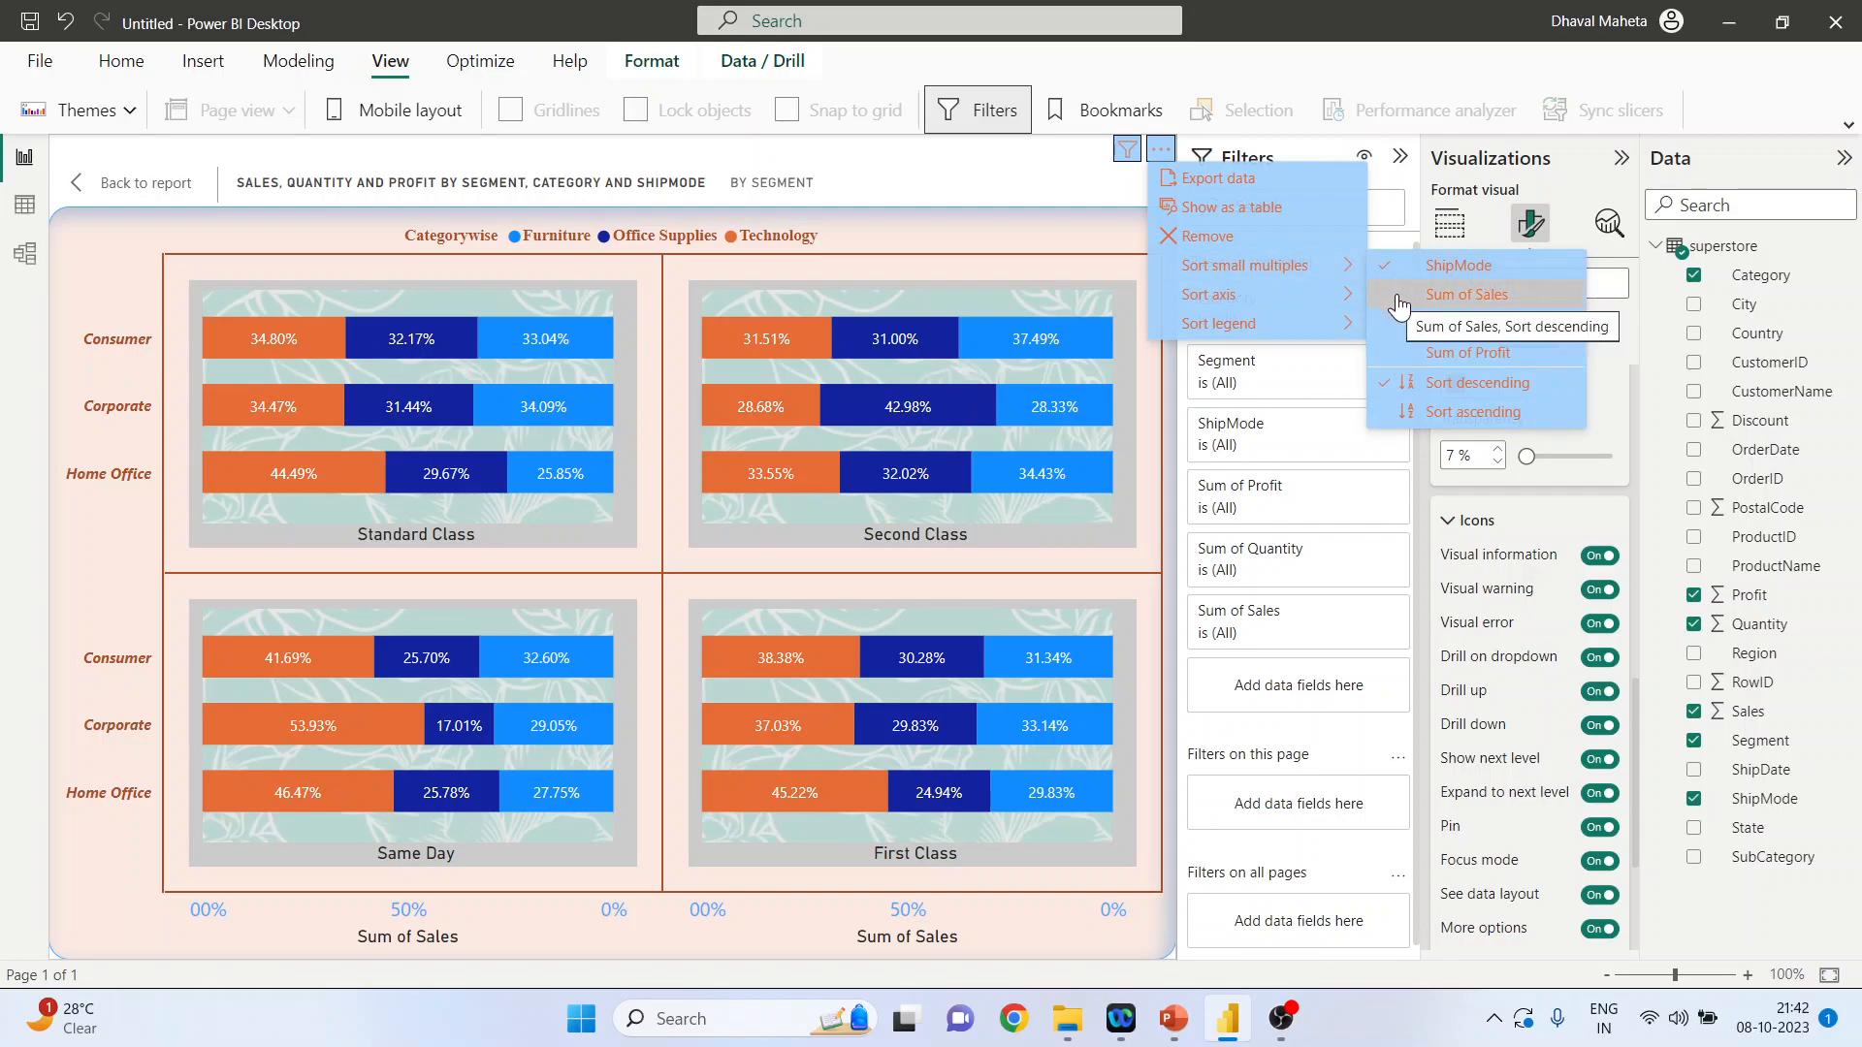
pyautogui.click(1393, 419)
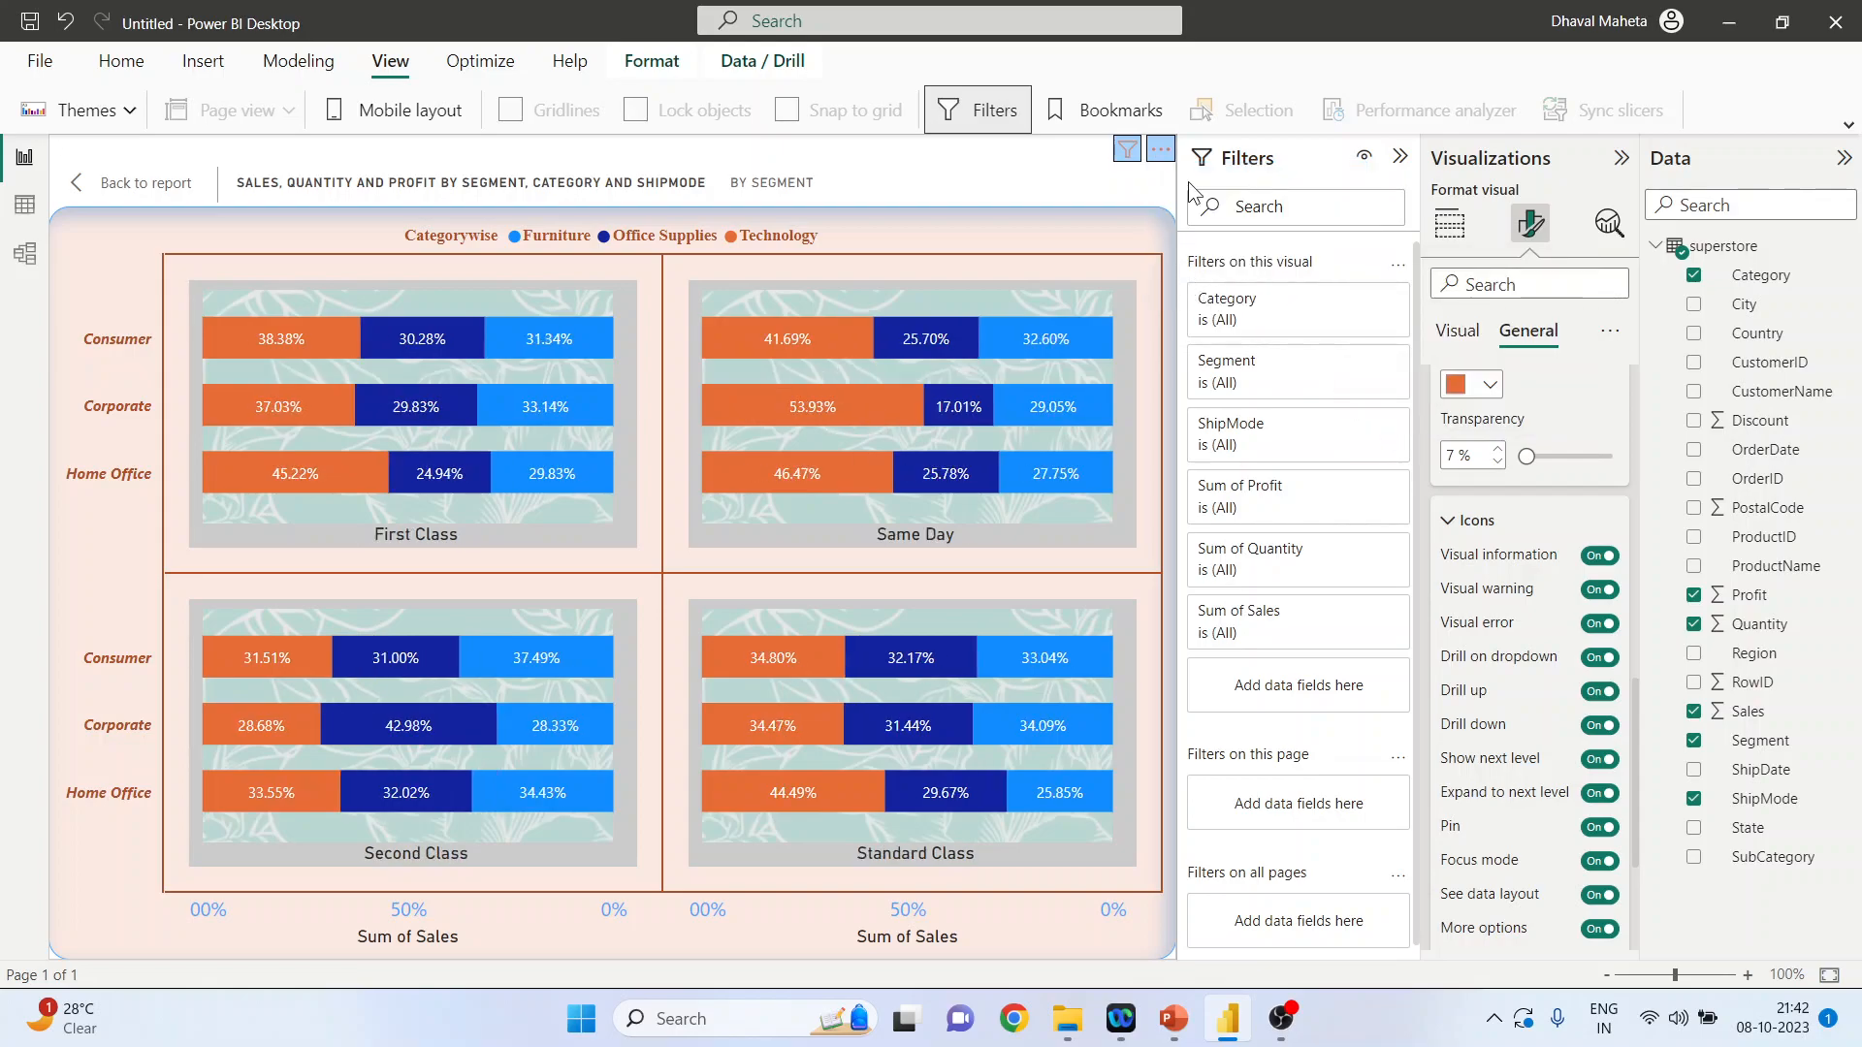
# Sort the chart's Segment axis in descending order and its Category legend in ascending order
pyautogui.click(1160, 148)
pyautogui.moveTo(1264, 295)
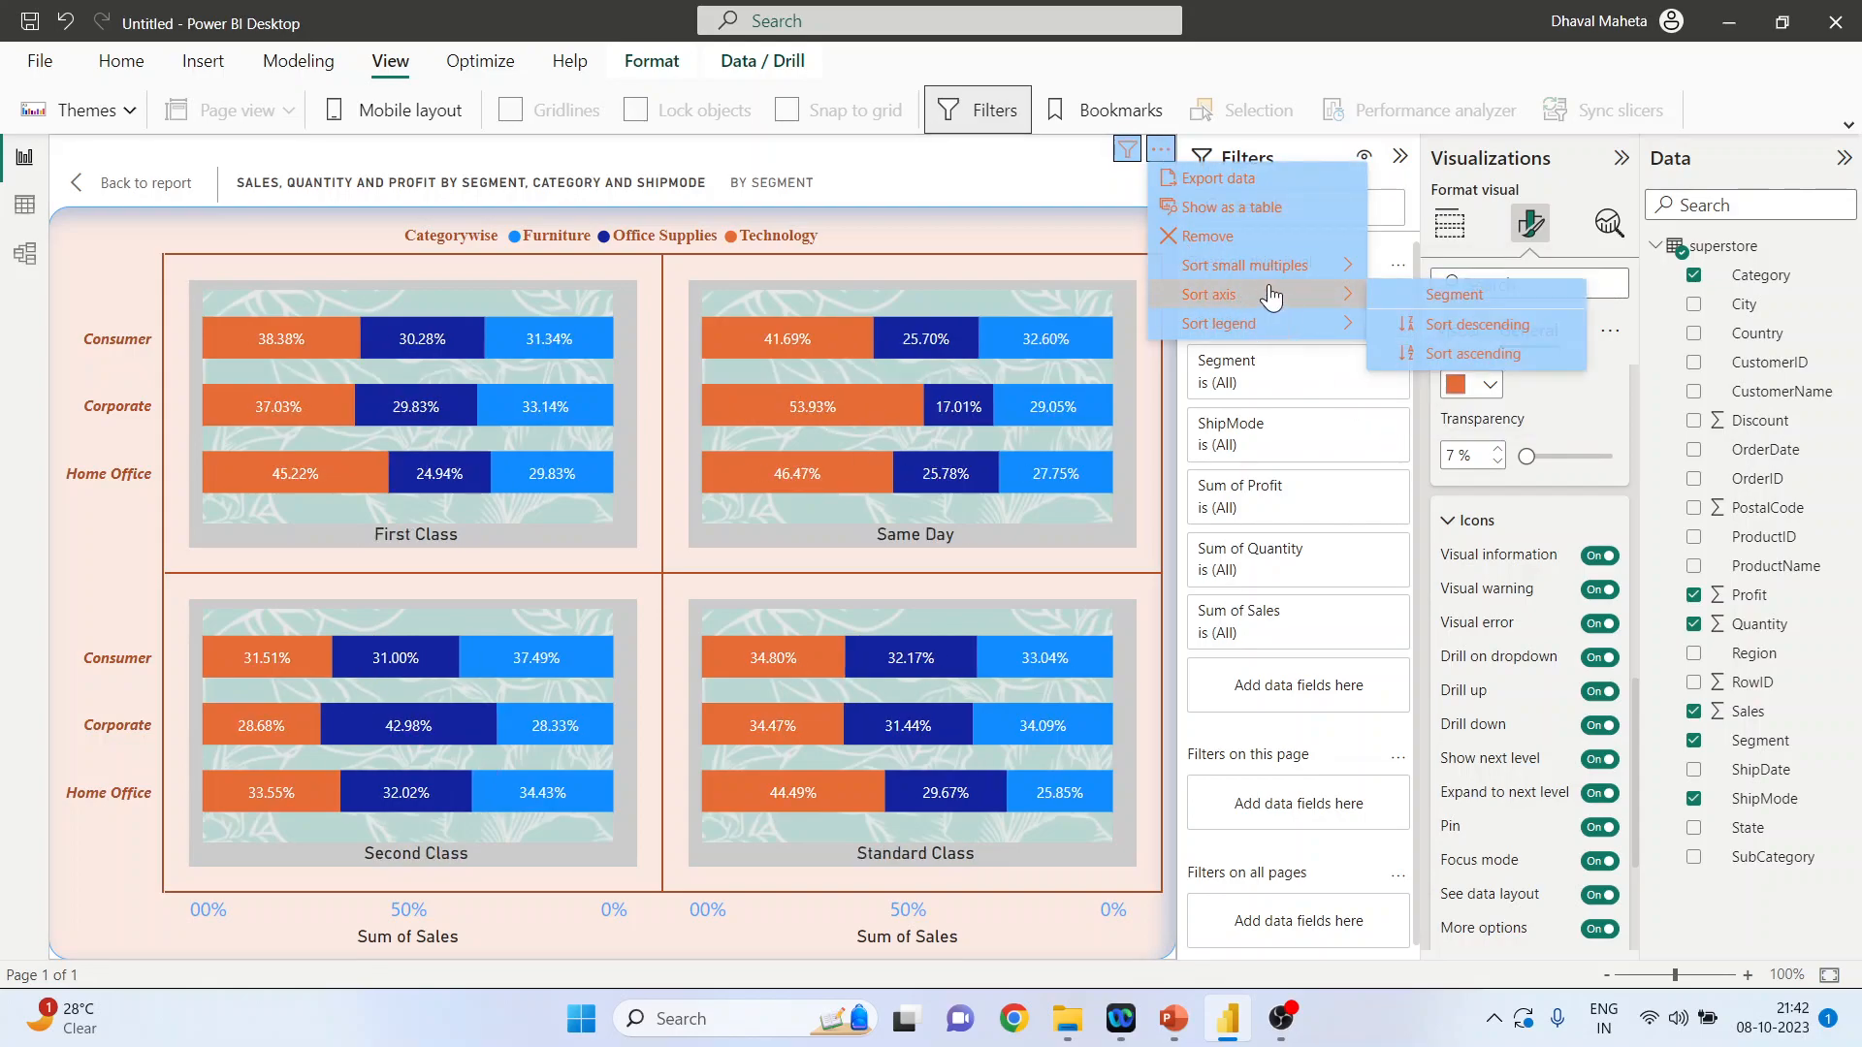
pyautogui.click(1397, 325)
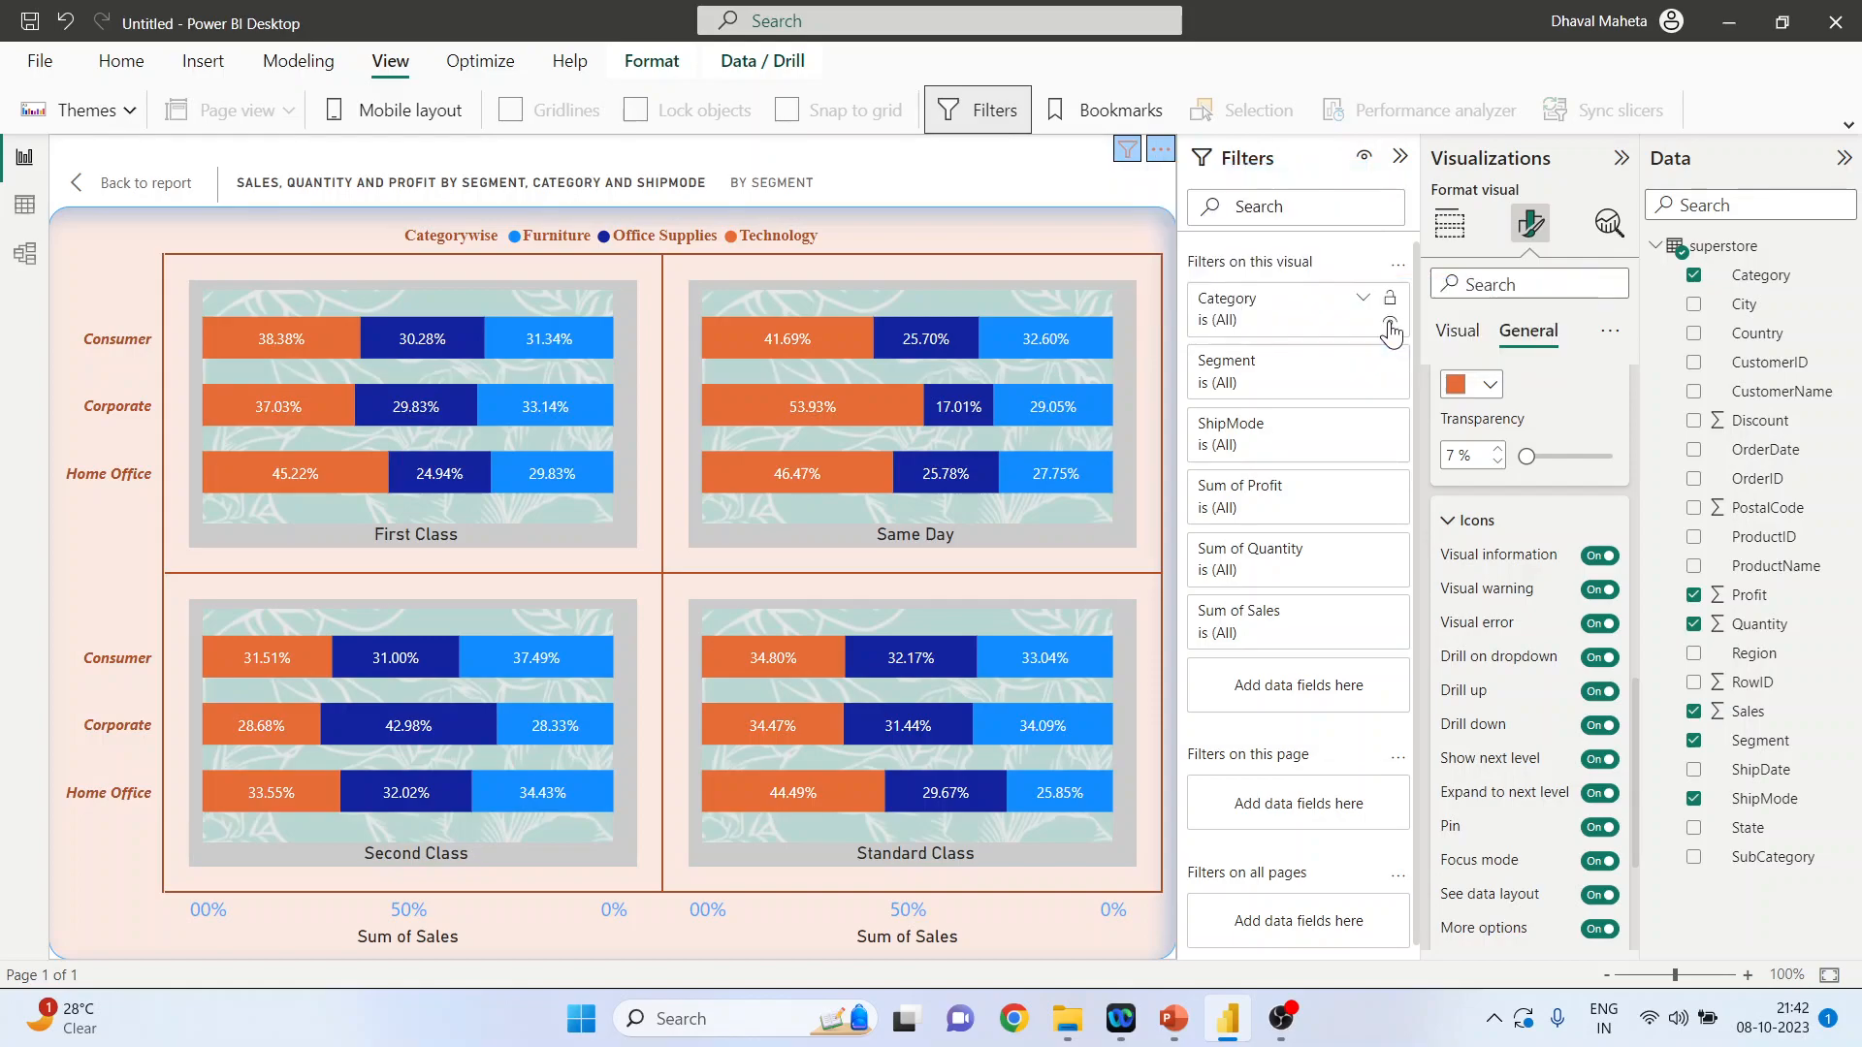
pyautogui.click(1160, 149)
pyautogui.moveTo(1230, 329)
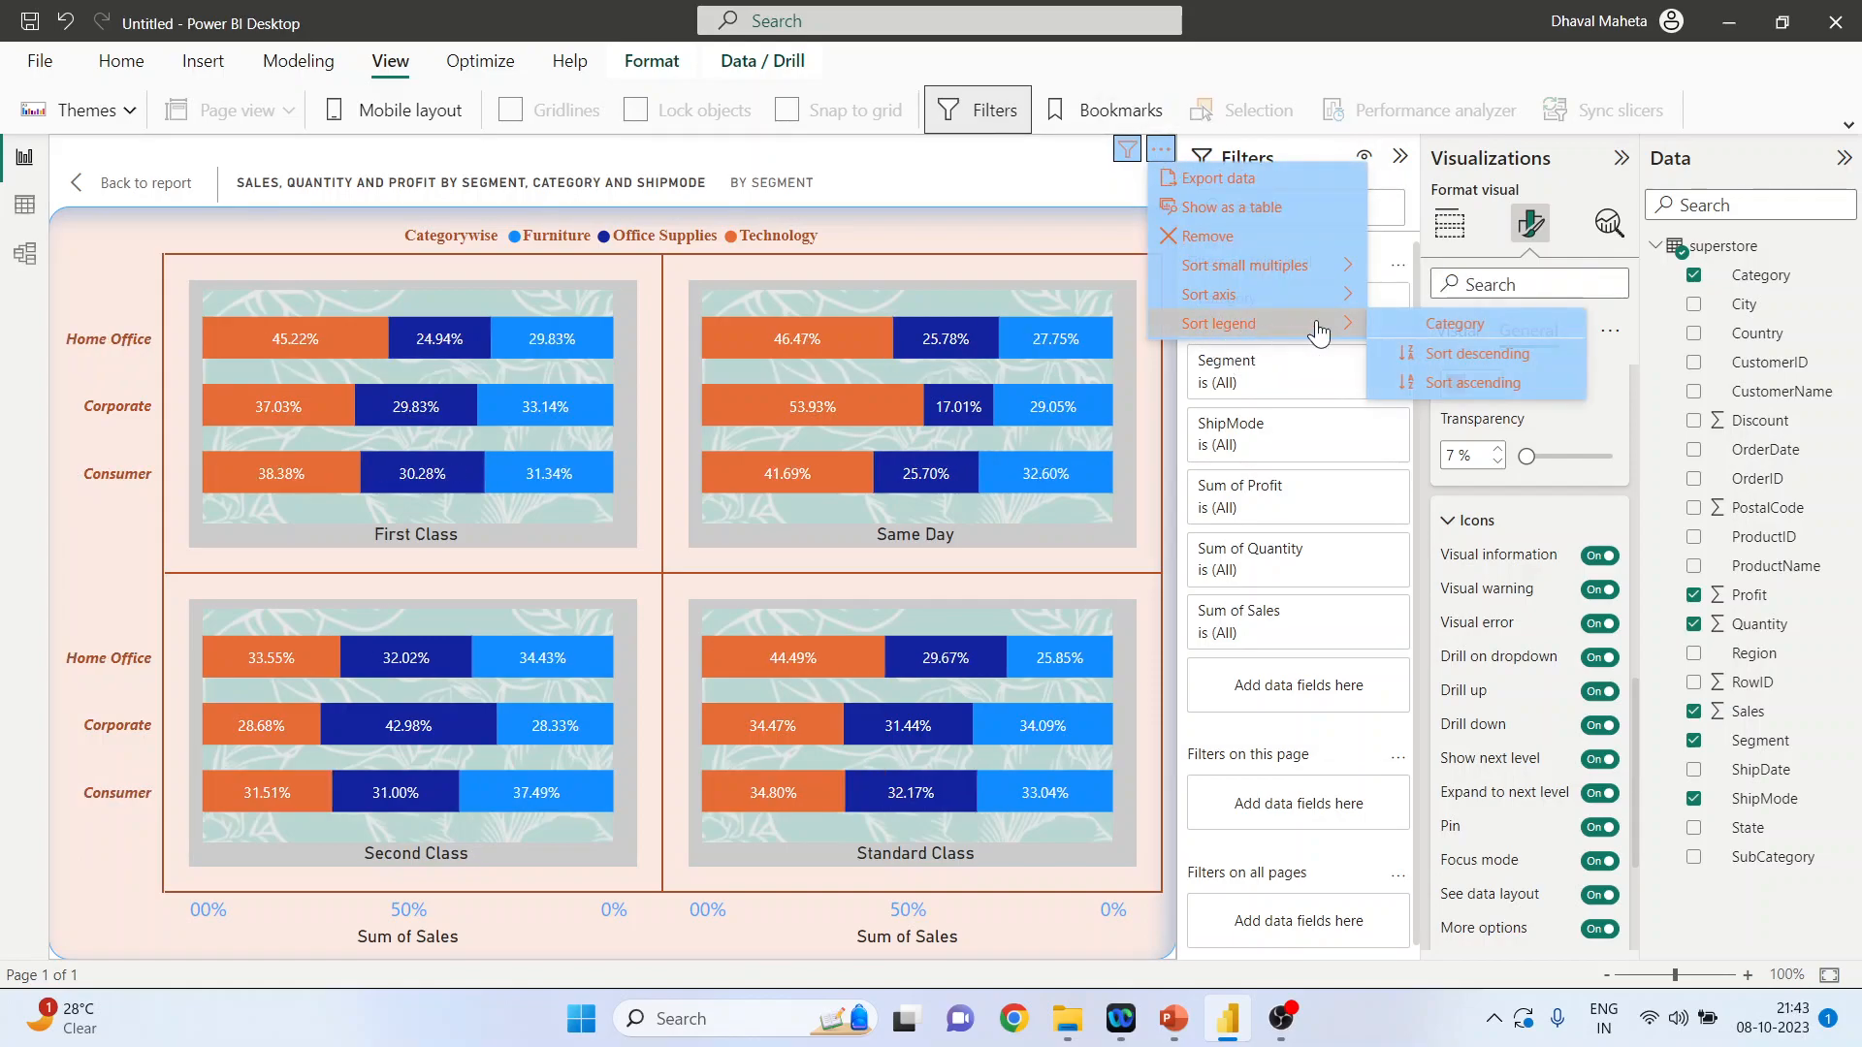
pyautogui.click(1393, 386)
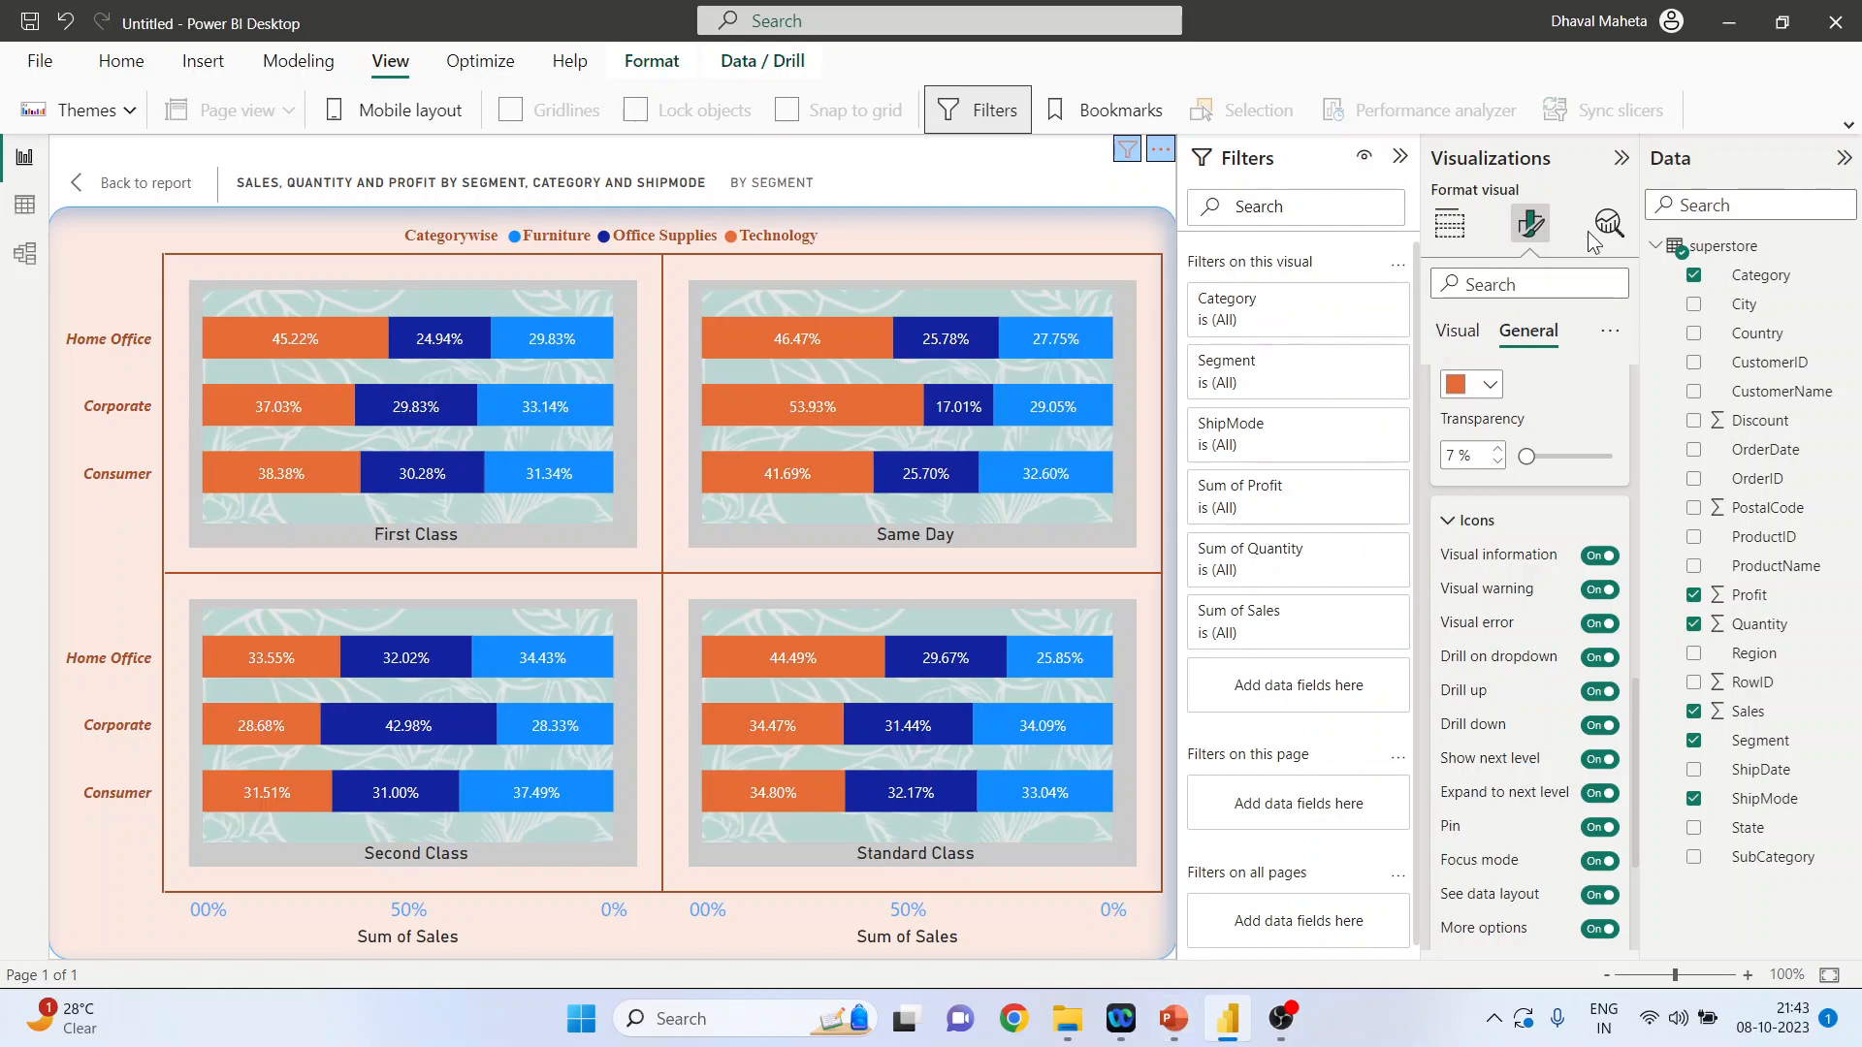
# Review the chart type and the fields assigned to the chart, and switch to PowerPoint to show slide 2
pyautogui.click(1452, 226)
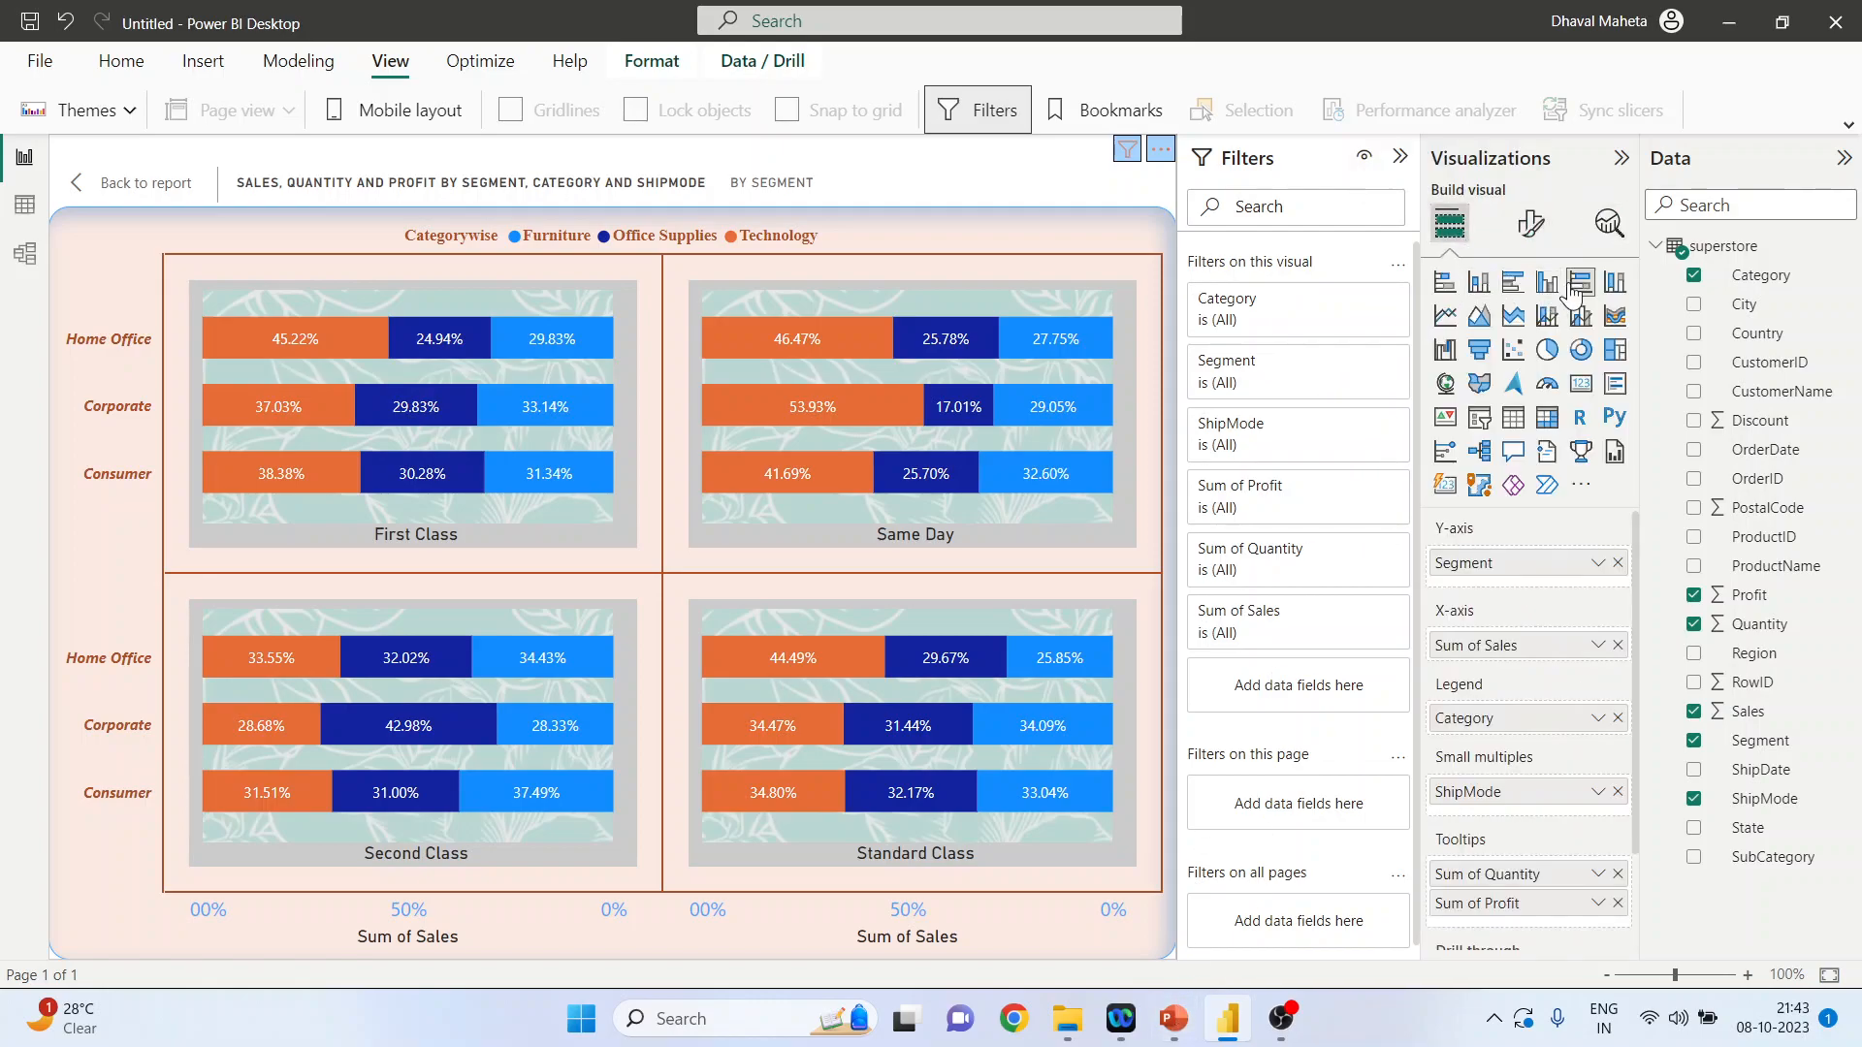
pyautogui.click(1174, 1018)
pyautogui.click(211, 458)
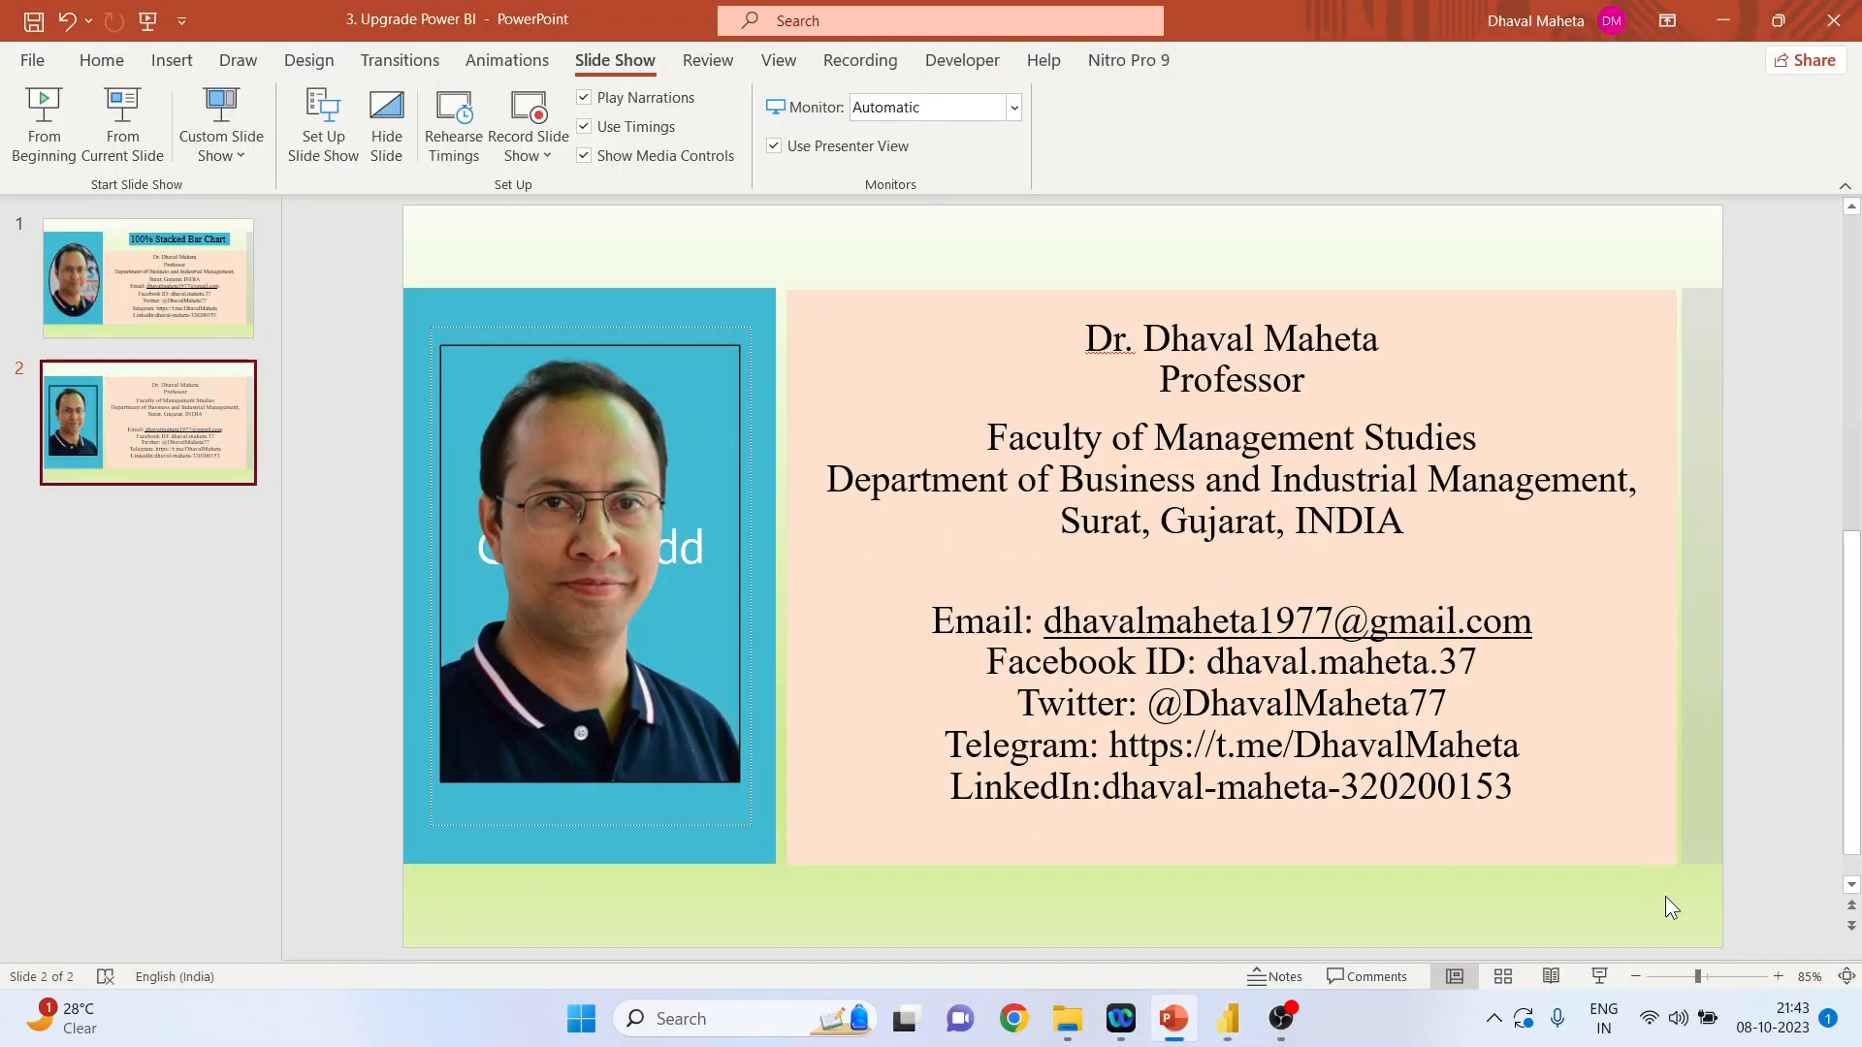